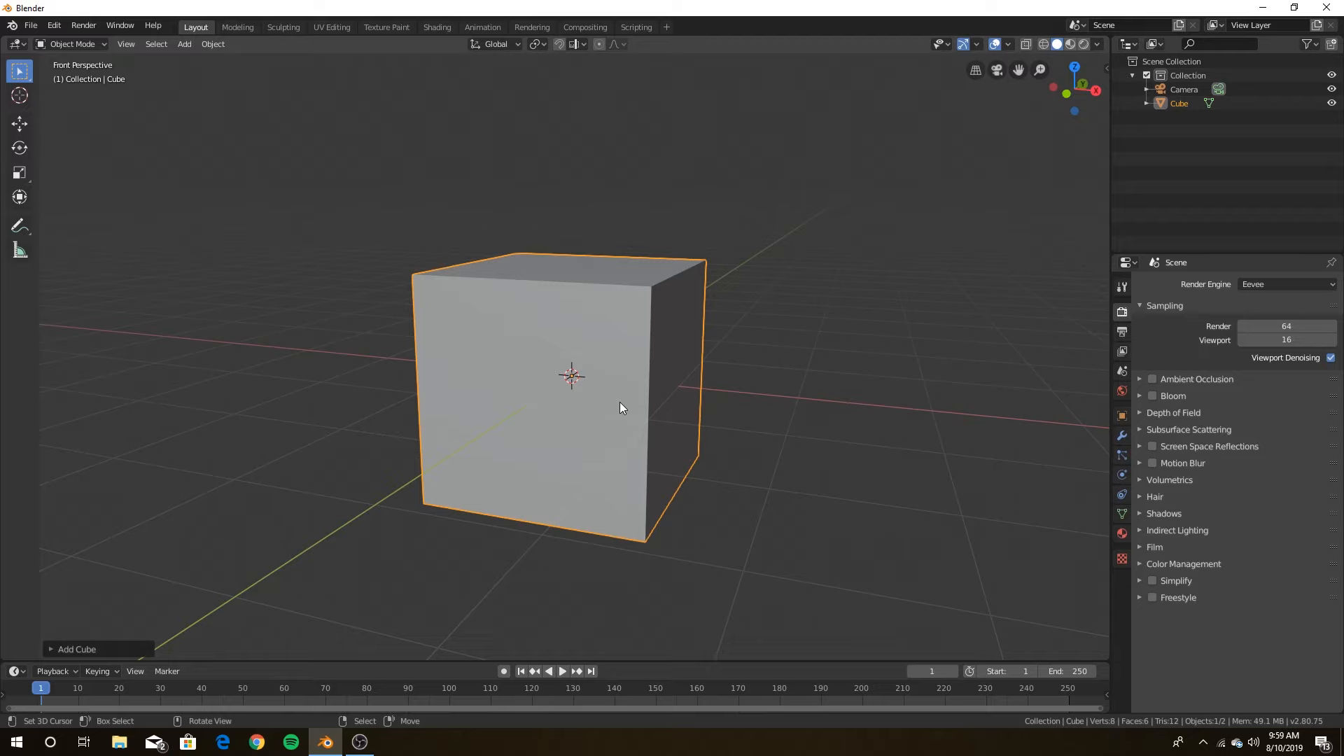
# - Scale the cube's whole mesh to 0.4 in Edit Mode, working in front orthographic view, and return to Object Mode
pyautogui.press('KP_1')
pyautogui.press('KP_5')
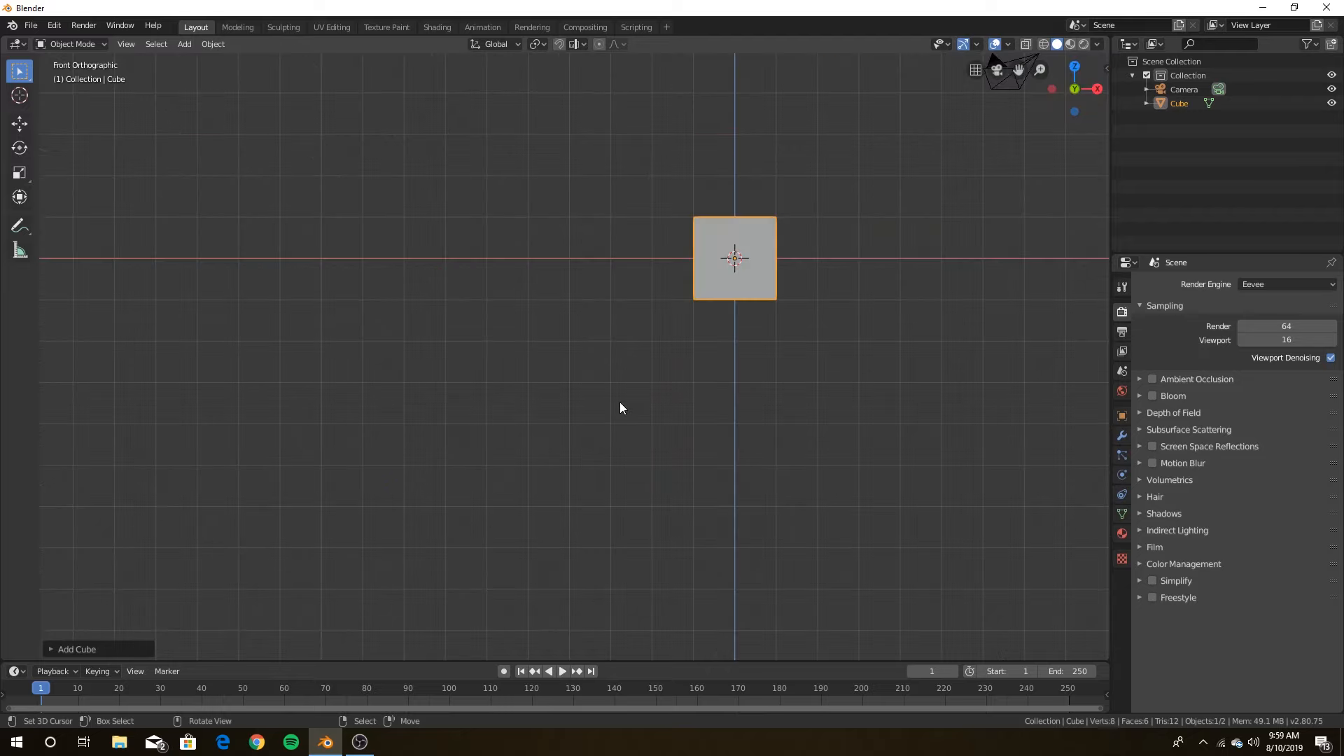
pyautogui.moveTo(1019, 70); pyautogui.dragTo(886, 163)
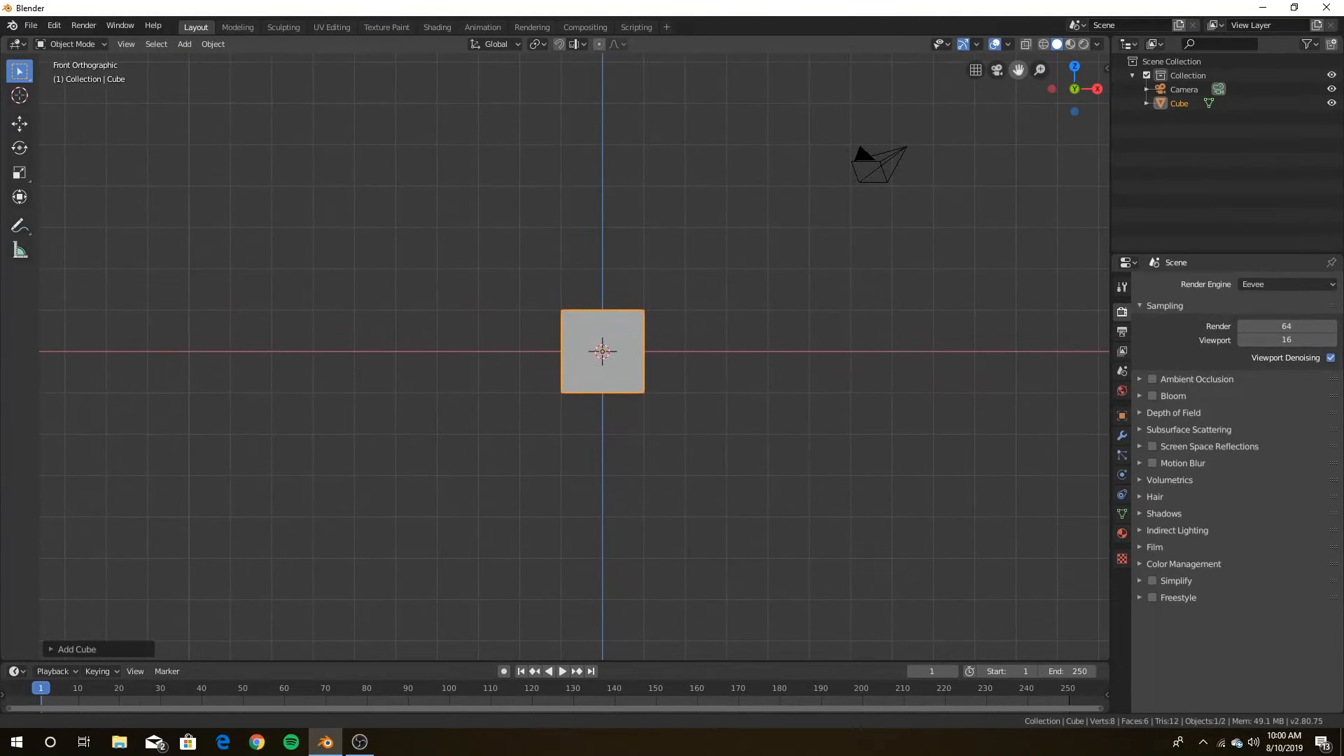
pyautogui.moveTo(1039, 70); pyautogui.dragTo(931, 79)
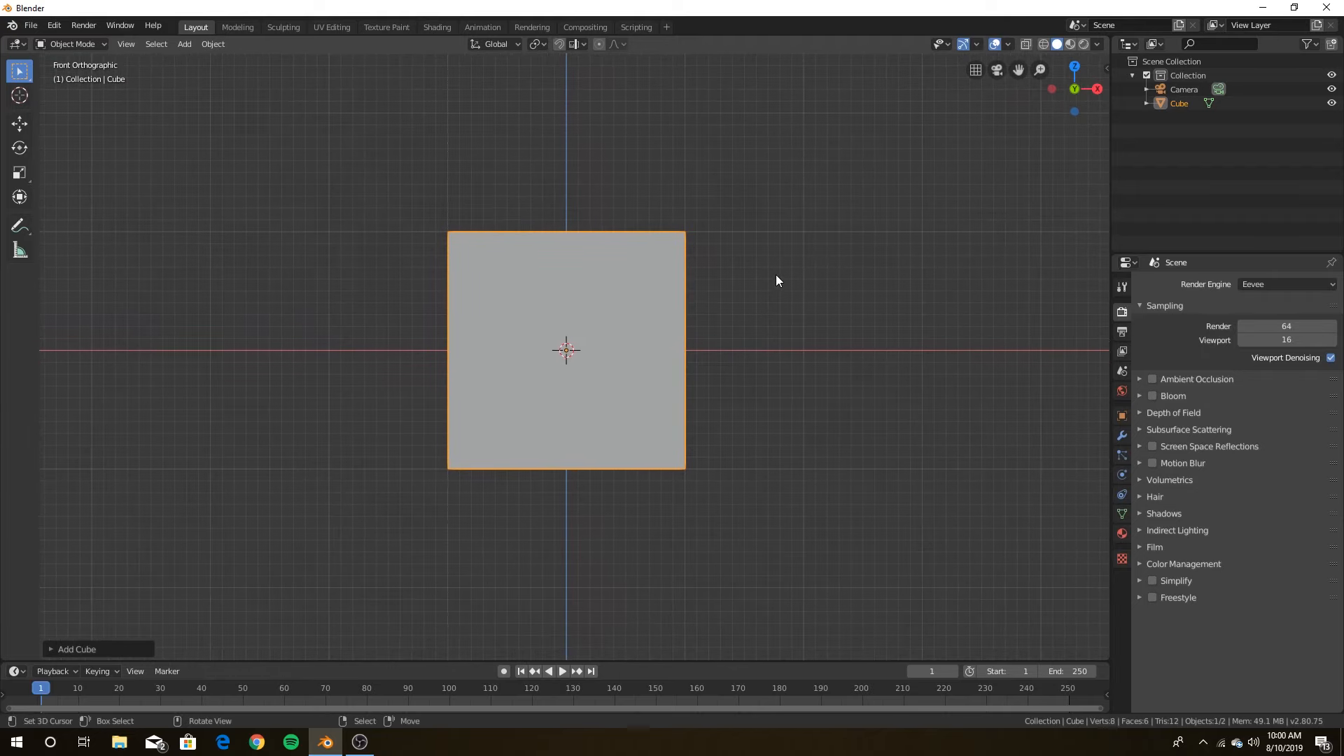
pyautogui.press('Tab')
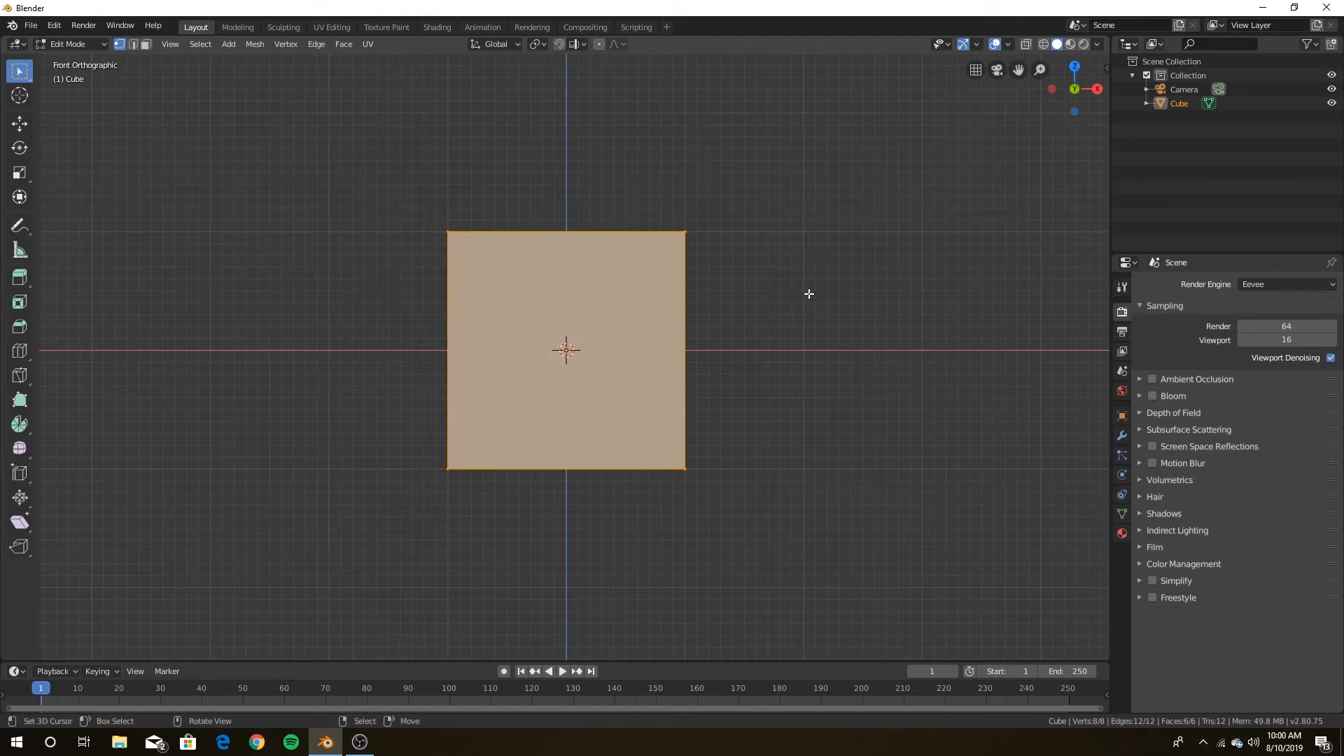
pyautogui.press('s')
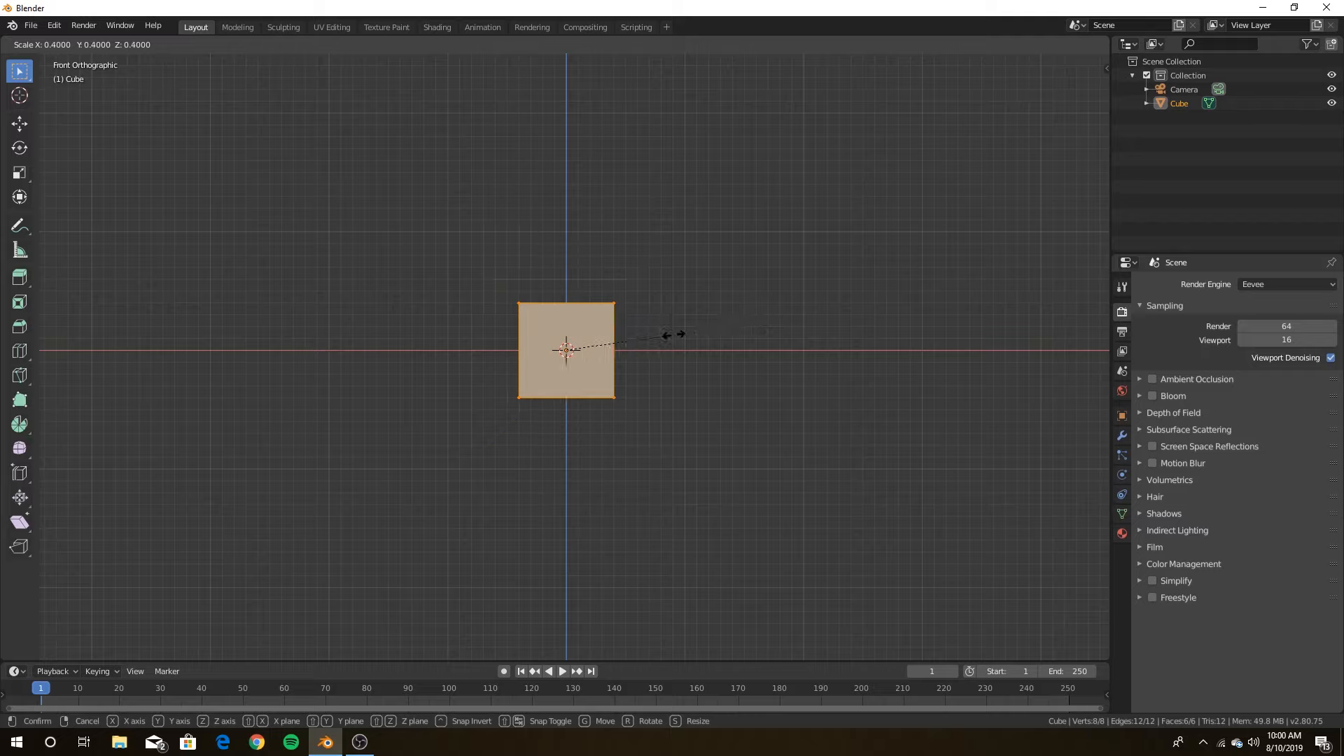
pyautogui.click(676, 335)
pyautogui.scroll(6, 678, 353)
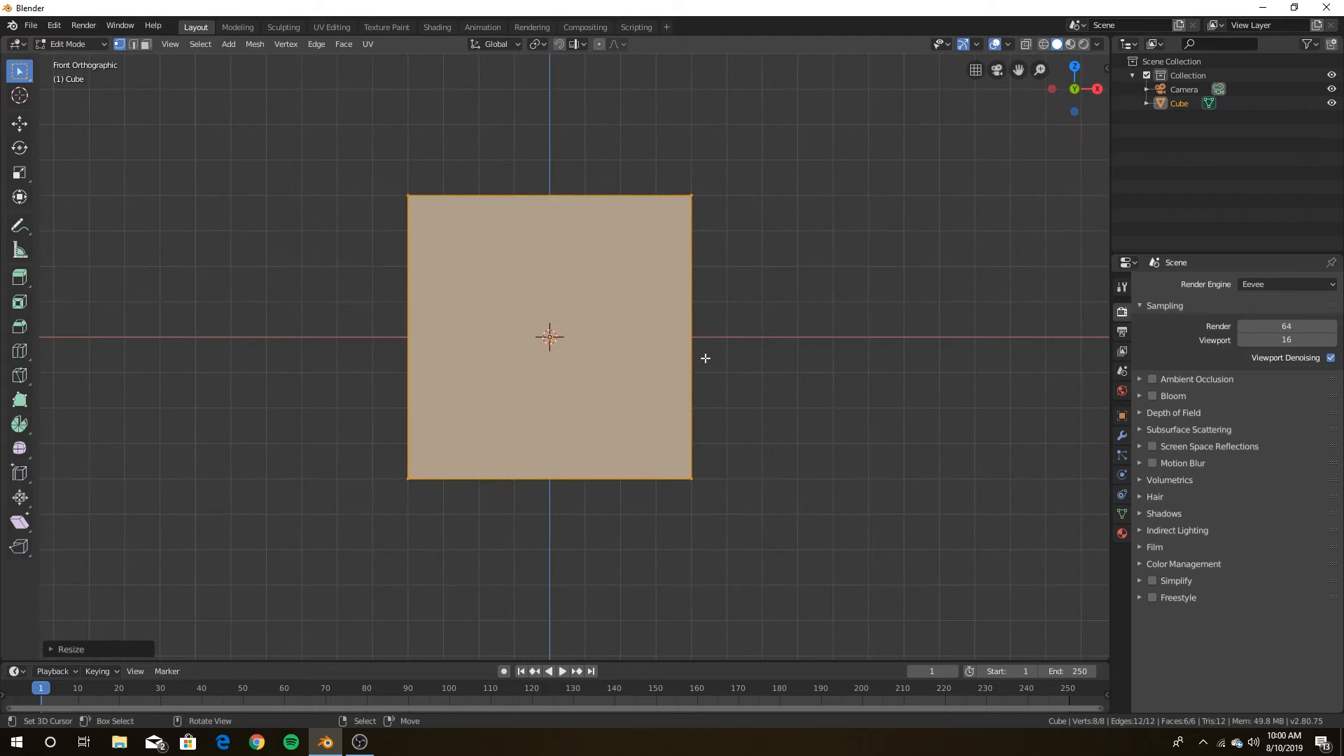
pyautogui.scroll(-2, 719, 340)
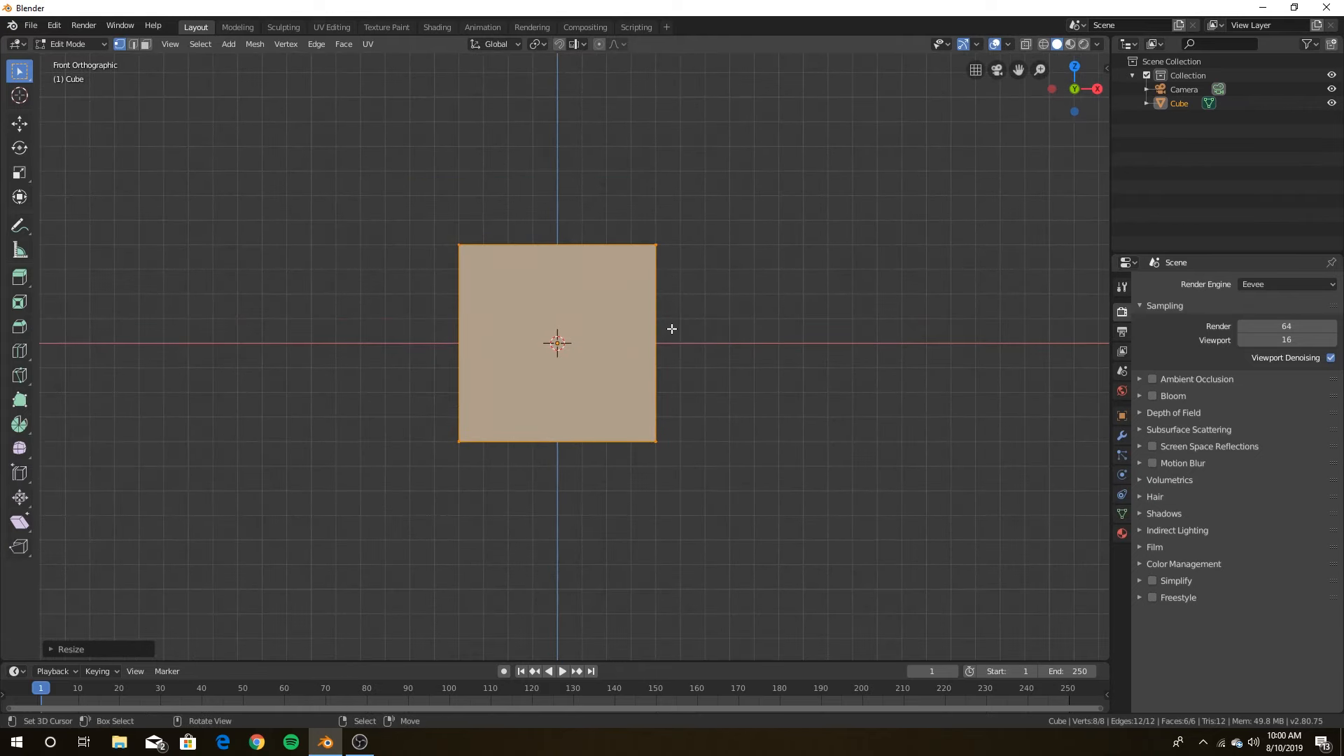
pyautogui.click(669, 404)
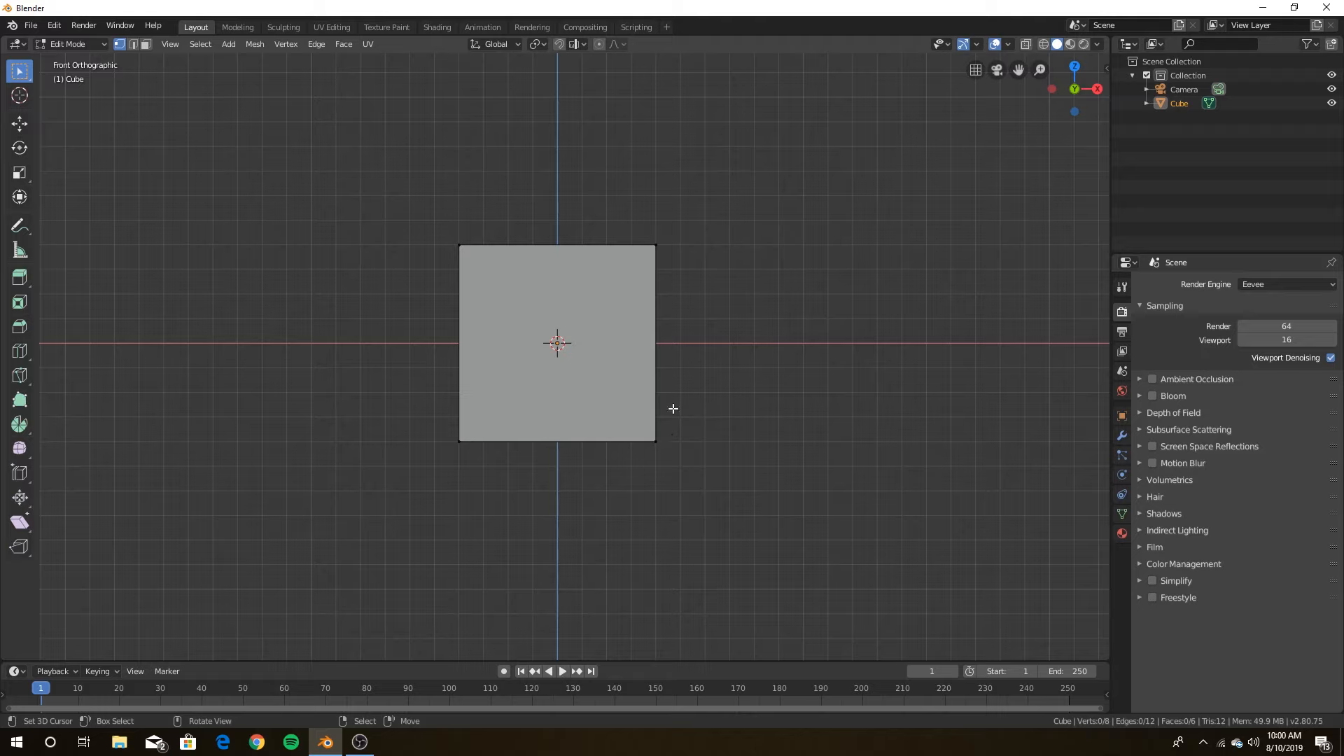
pyautogui.scroll(-4, 691, 350)
pyautogui.press('Tab')
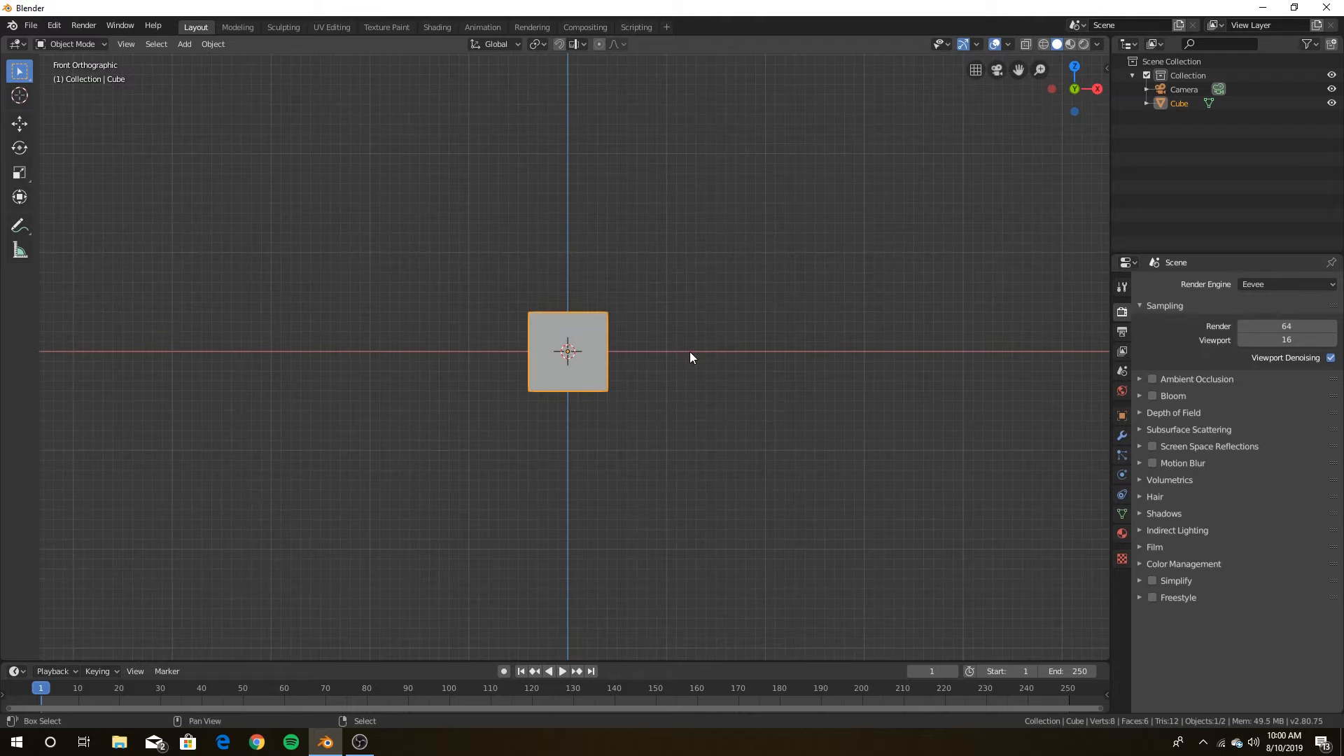
# - Move the cube up along the Z axis until its base rests on the ground grid
pyautogui.hotkey('shift', '`')
pyautogui.click(574, 356)
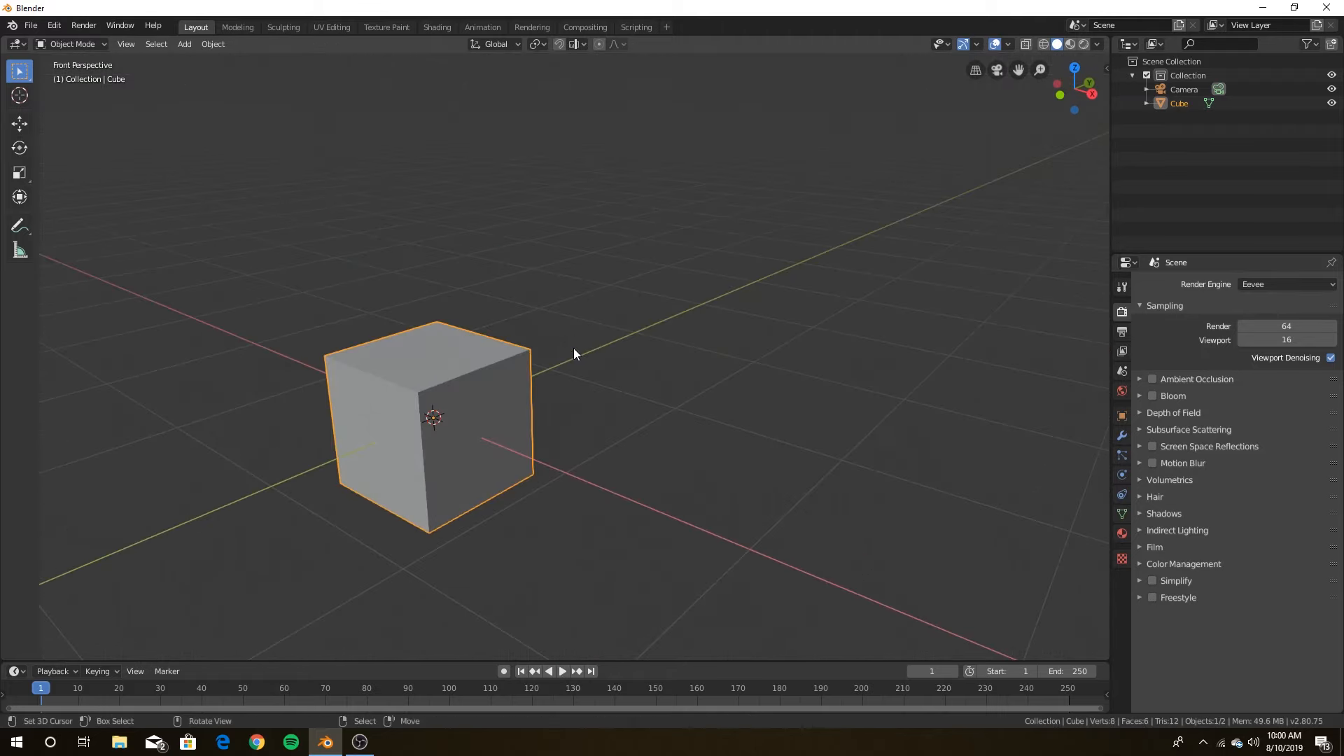
pyautogui.press('KP_1')
pyautogui.press('g')
pyautogui.press('z')
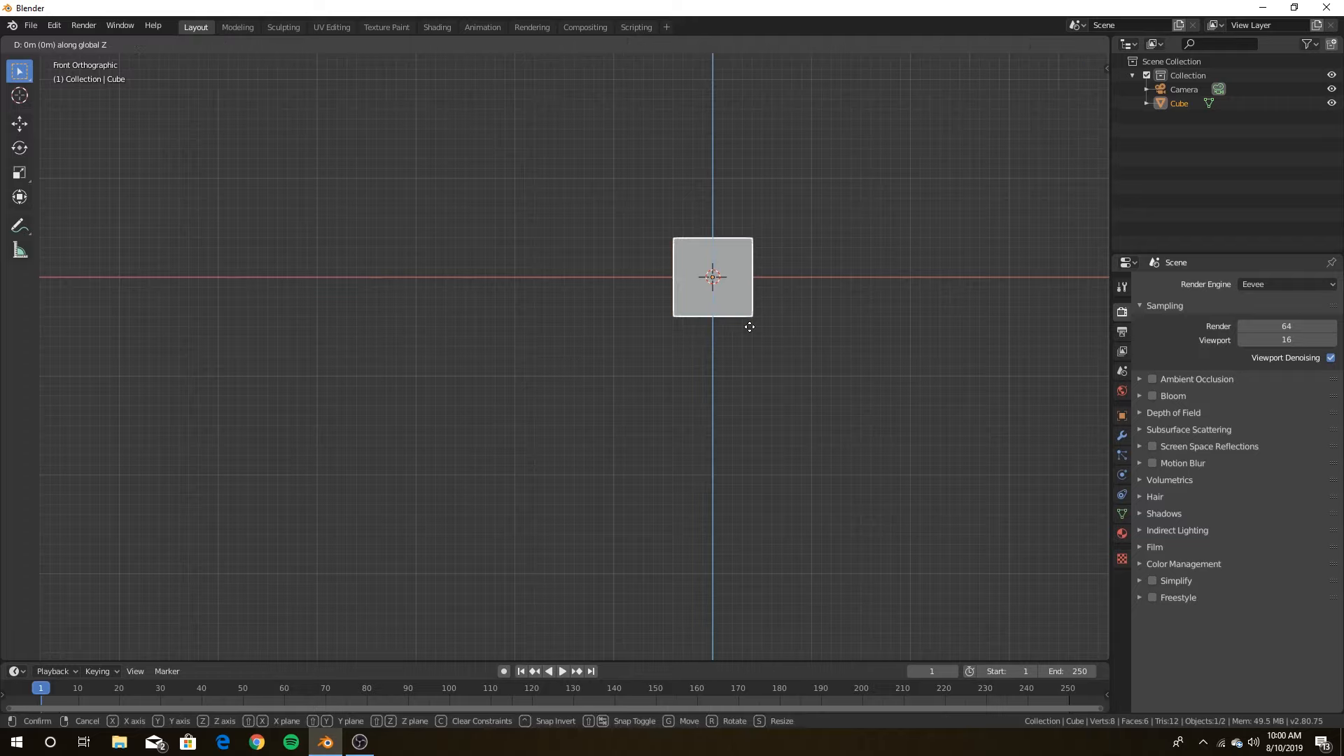
pyautogui.click(718, 285)
pyautogui.hotkey('shift', '`')
pyautogui.press('w')
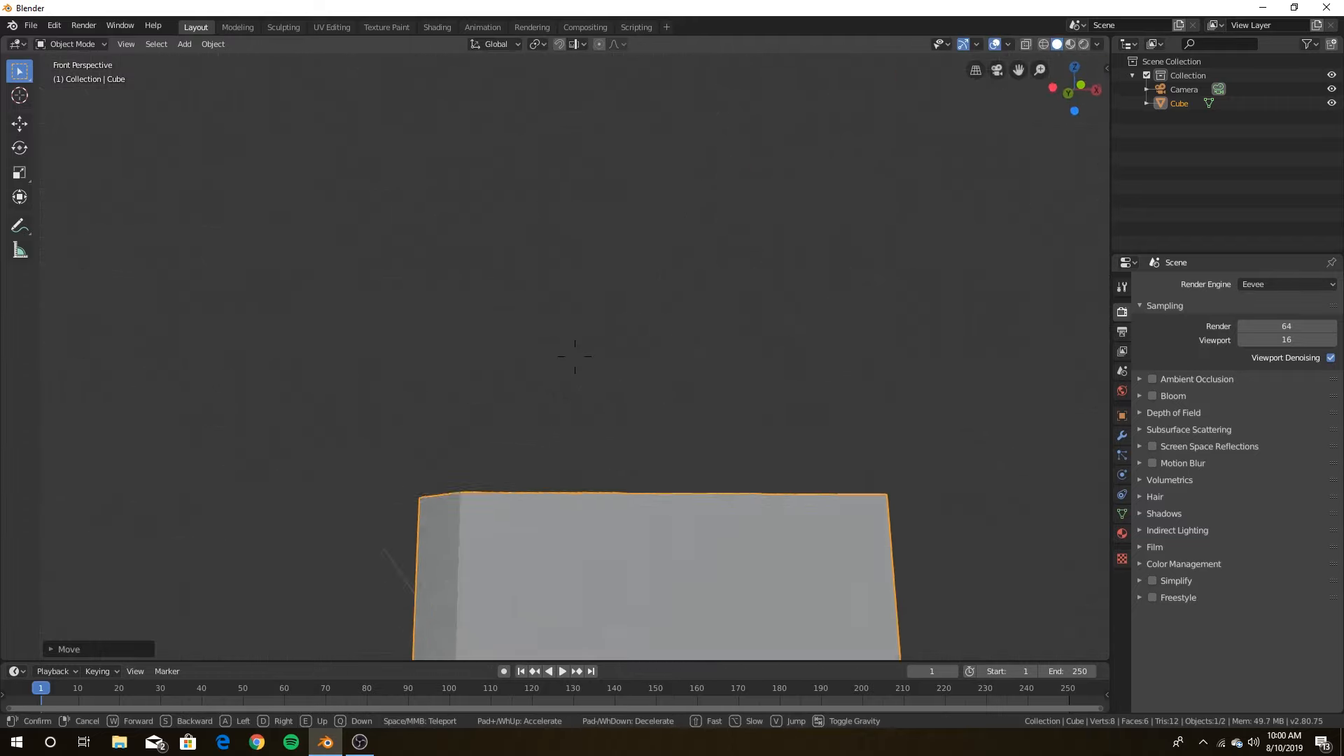
pyautogui.press('s')
pyautogui.click(575, 357)
pyautogui.hotkey('shift', '`')
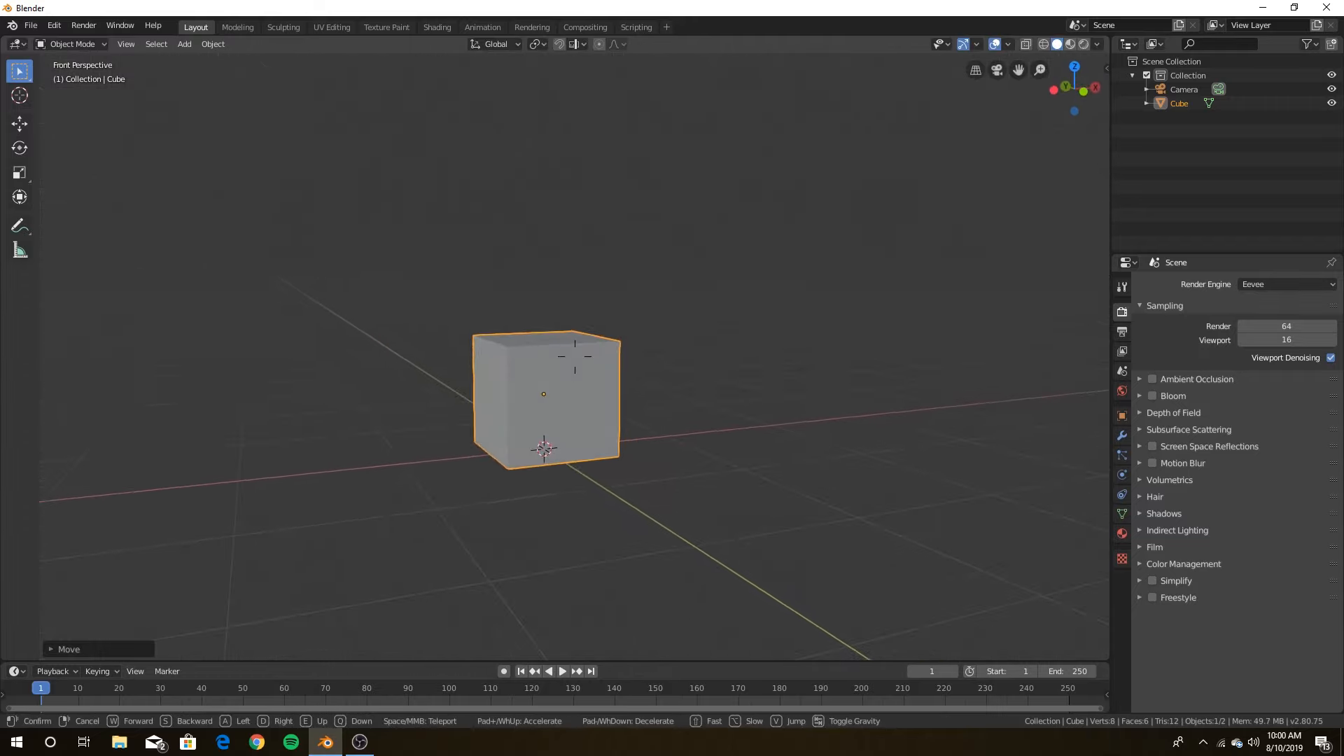
pyautogui.click(574, 356)
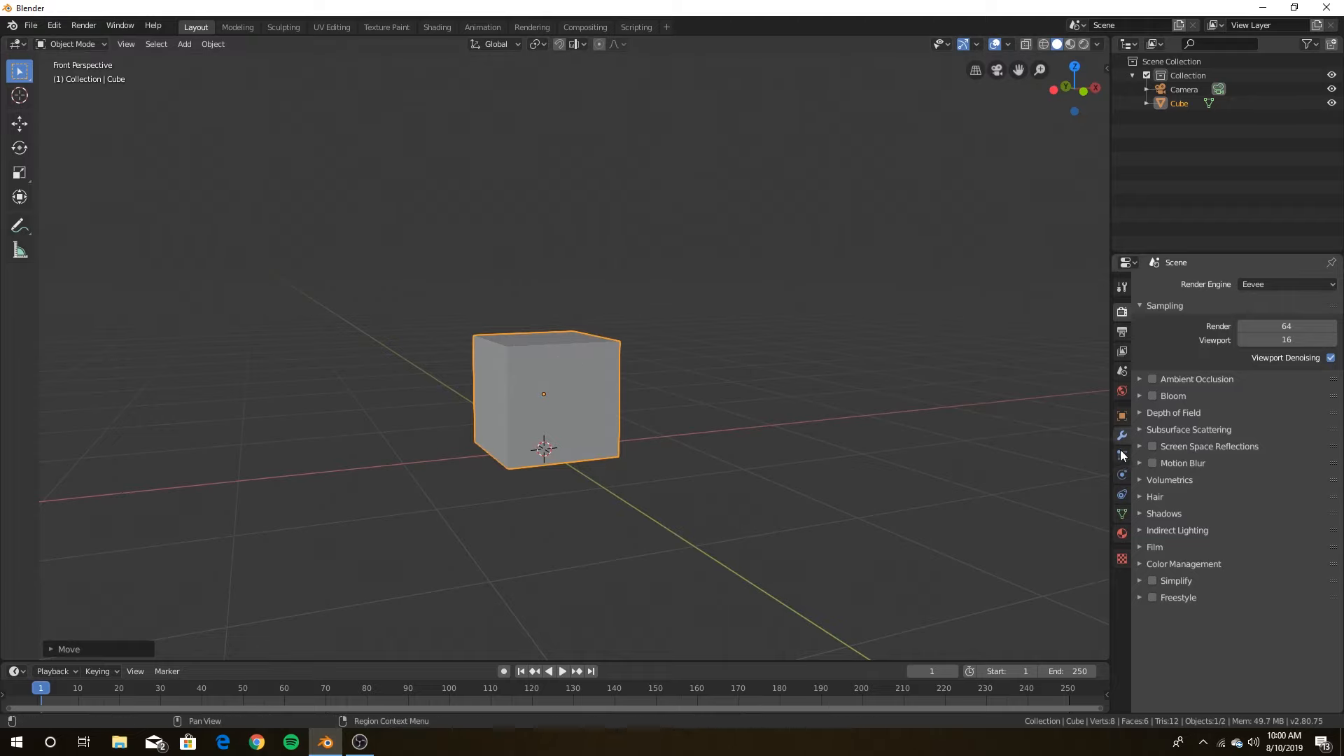
# - Create a new material for the cube and set its surface shader to Diffuse BSDF
pyautogui.click(1122, 534)
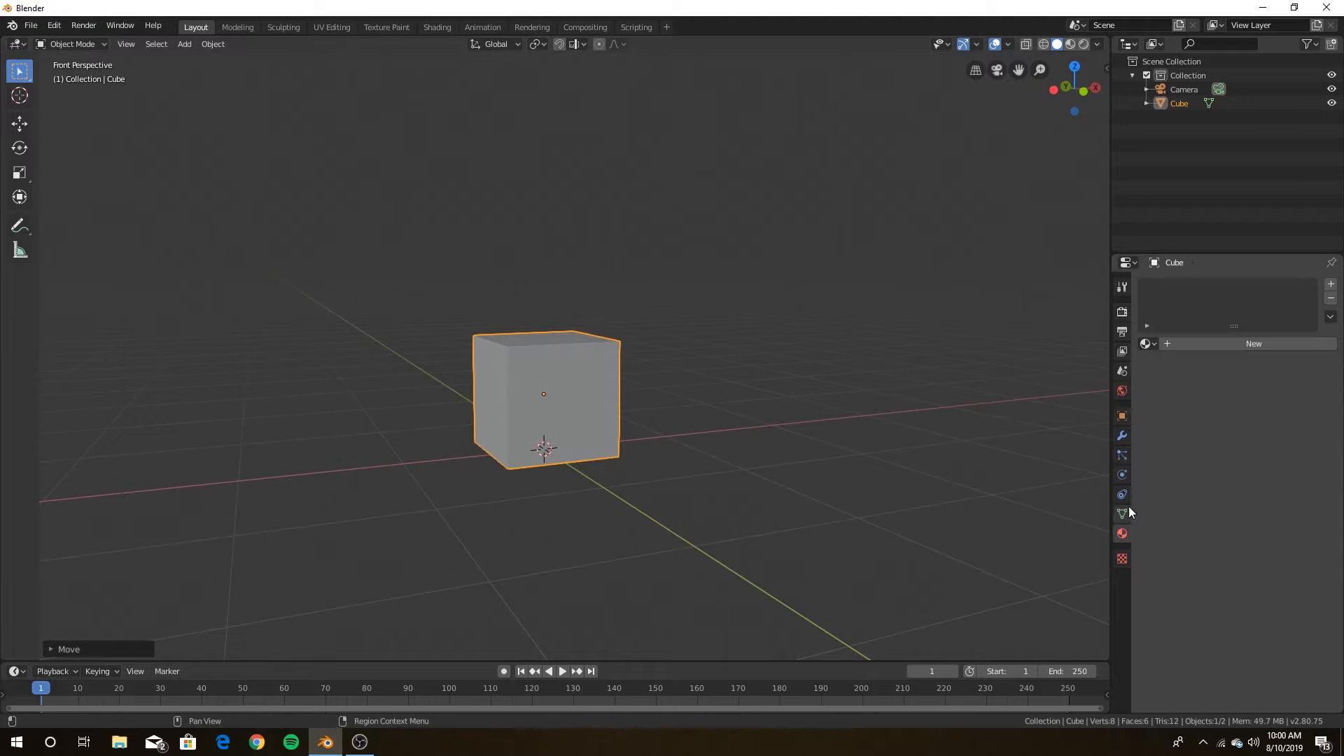
pyautogui.click(1232, 349)
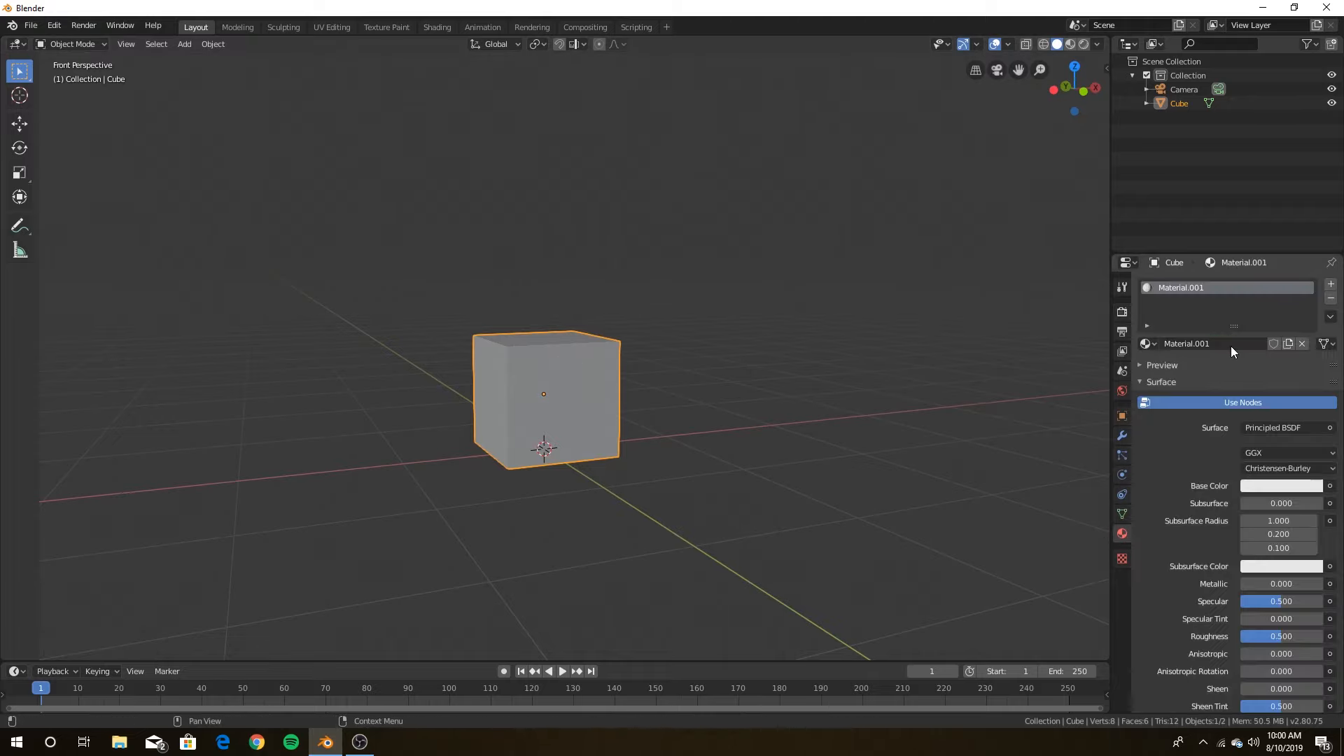
pyautogui.click(1287, 429)
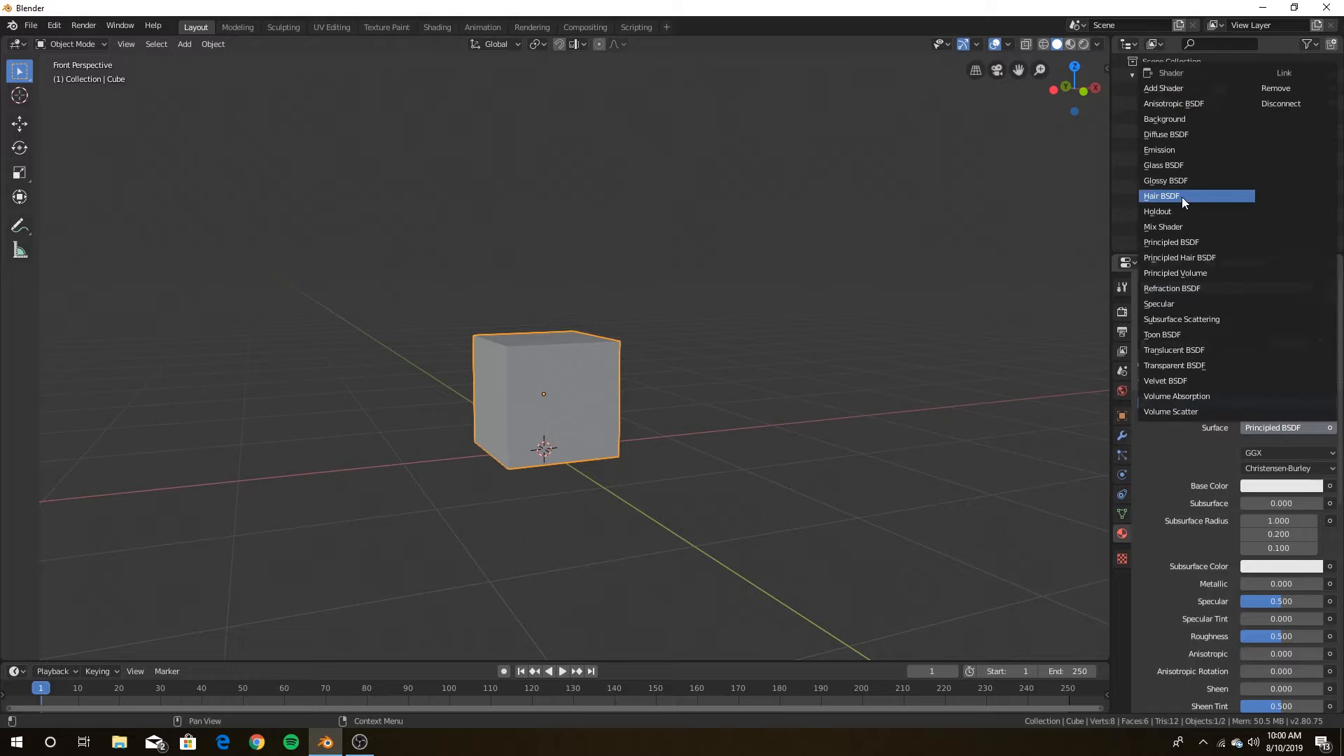
pyautogui.click(1176, 135)
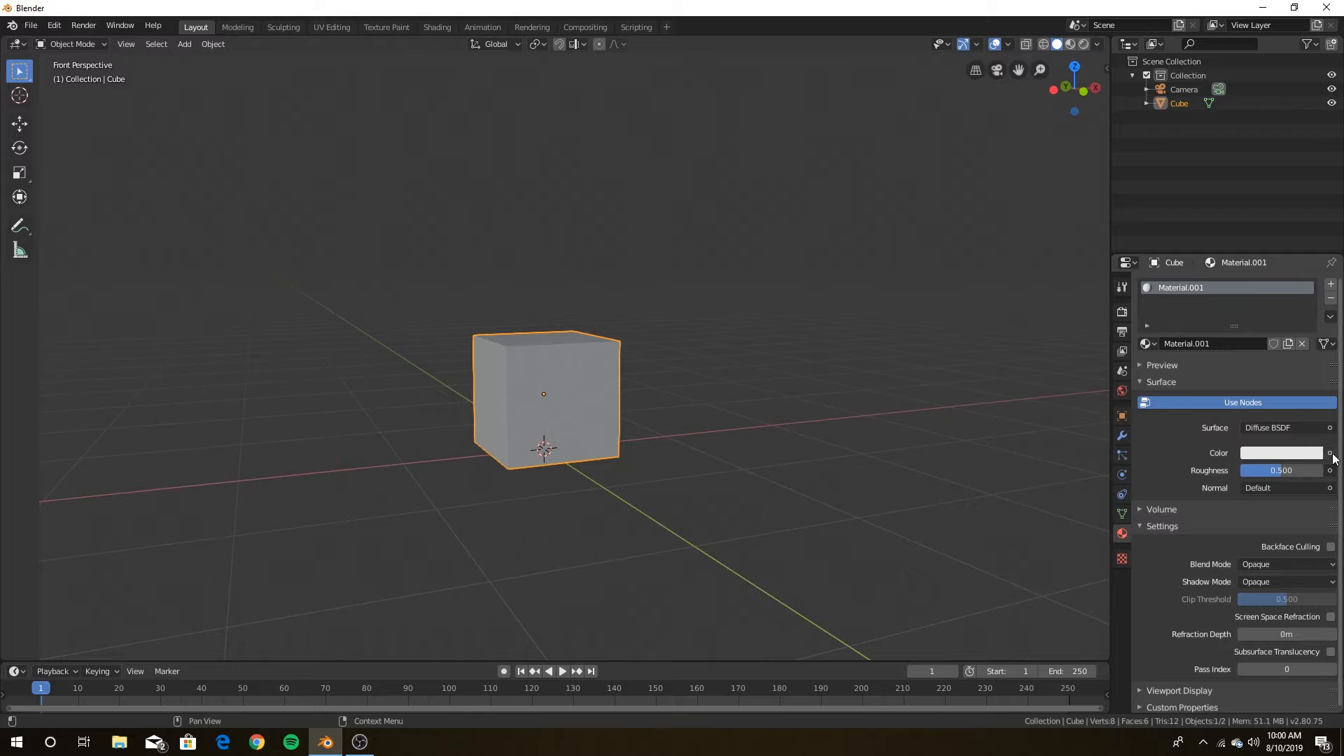
# - Assign an Image Texture to the material's color and set its interpolation to Closest
pyautogui.click(1329, 453)
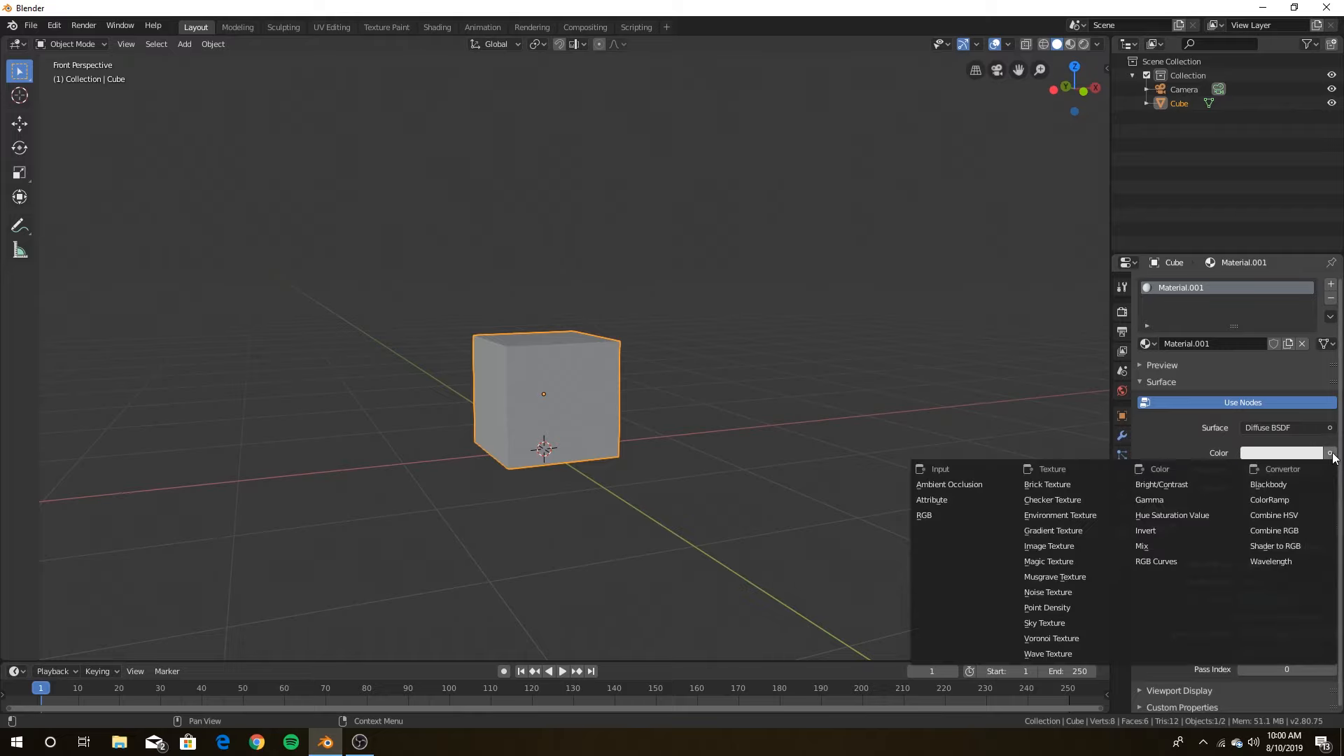
pyautogui.click(1087, 547)
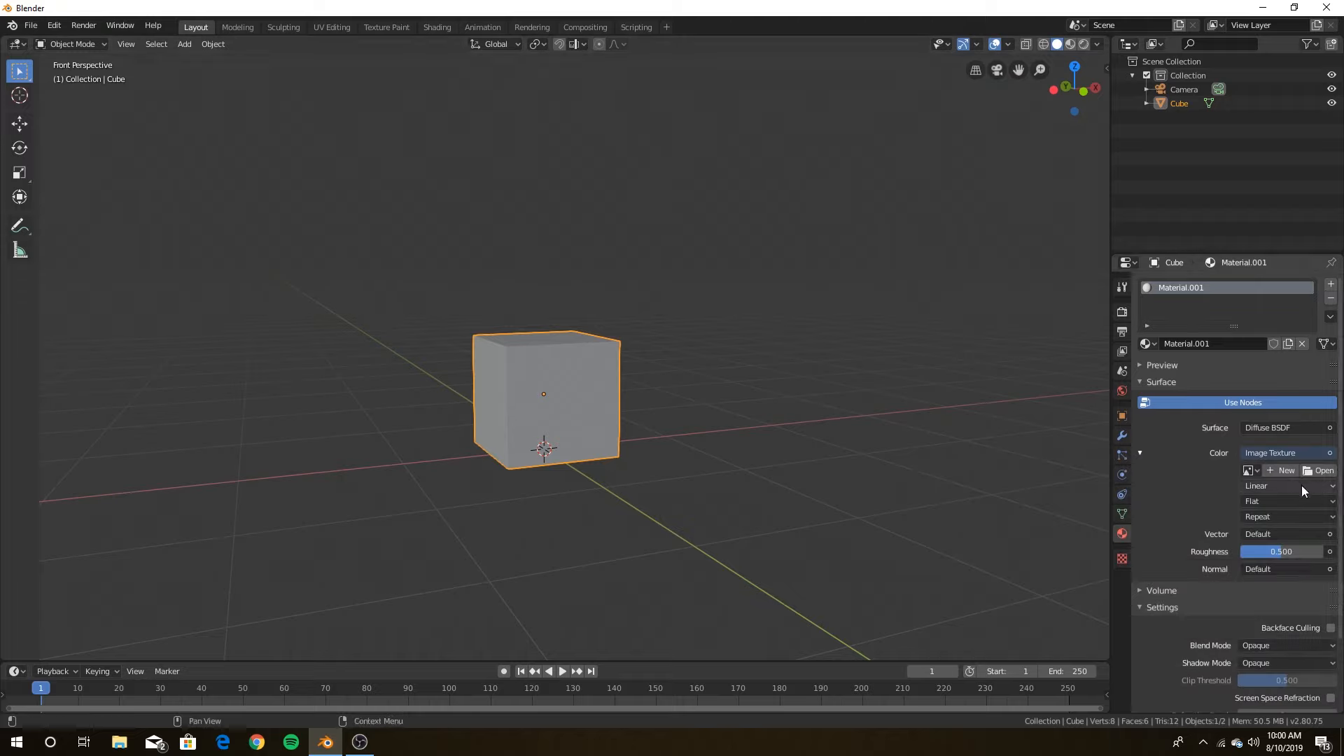
pyautogui.click(1254, 488)
pyautogui.click(1267, 518)
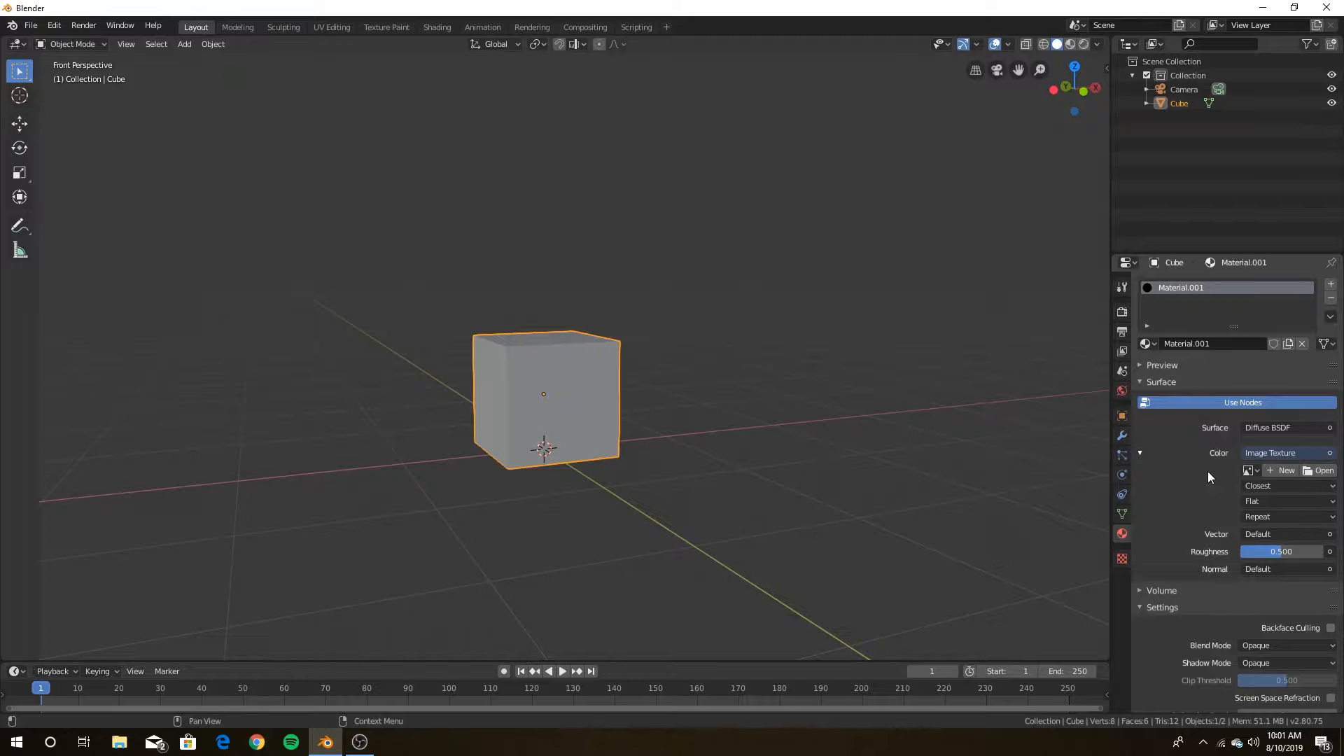
# - Load char.png from the Rigs and Assets folder in Documents as the texture image
pyautogui.click(1314, 471)
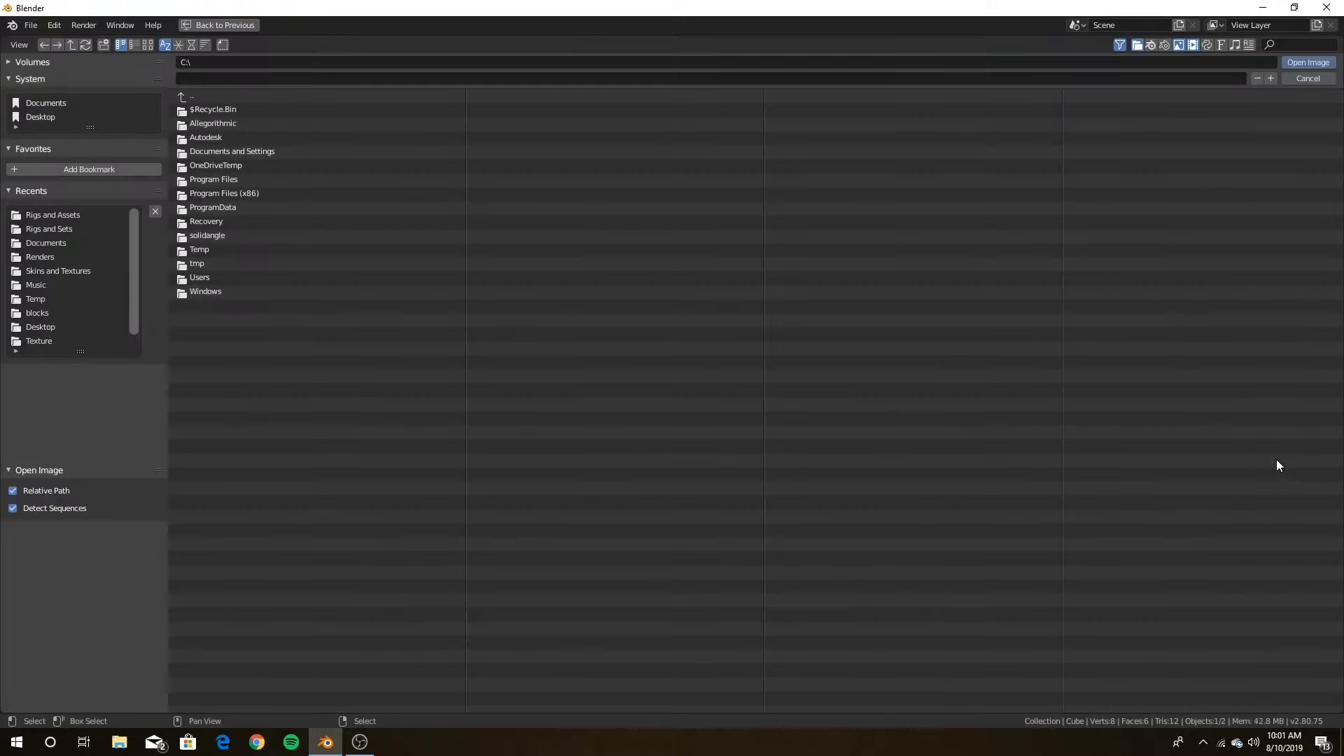
pyautogui.click(46, 117)
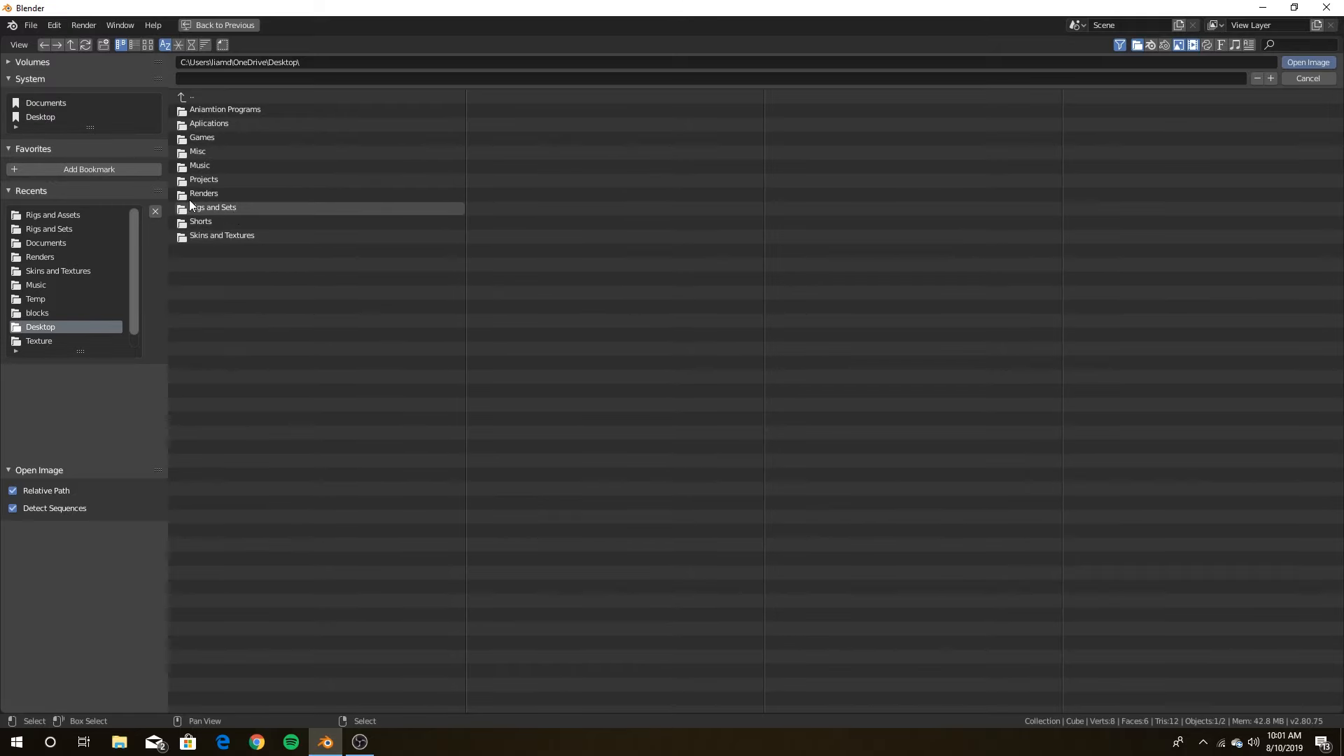
pyautogui.click(38, 103)
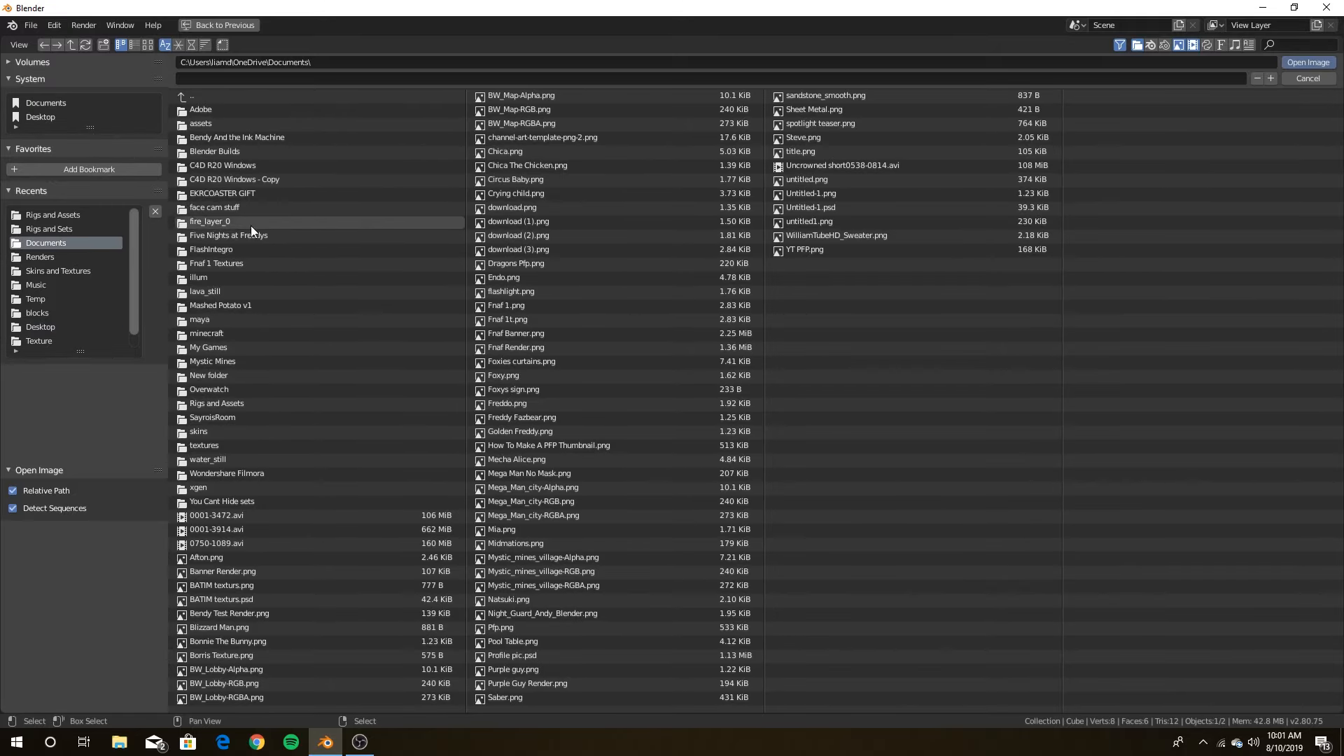
pyautogui.click(147, 46)
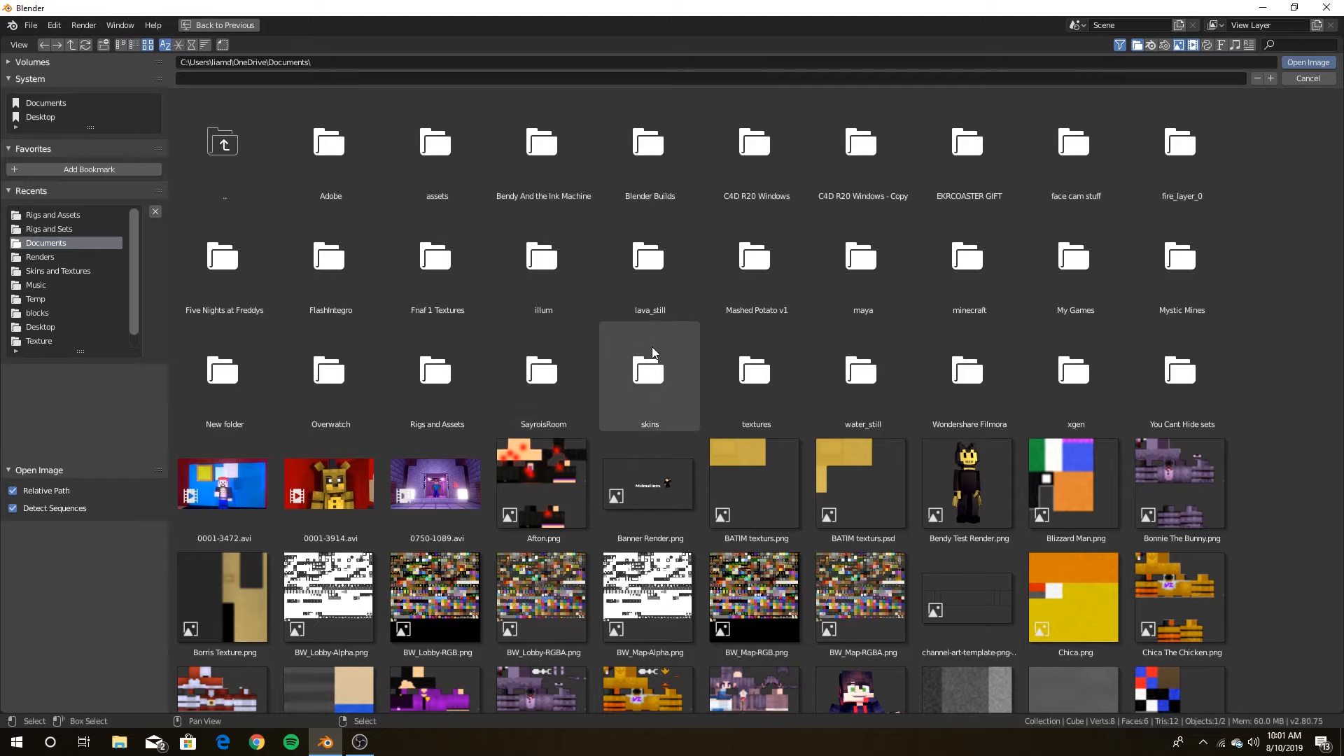
pyautogui.click(436, 371)
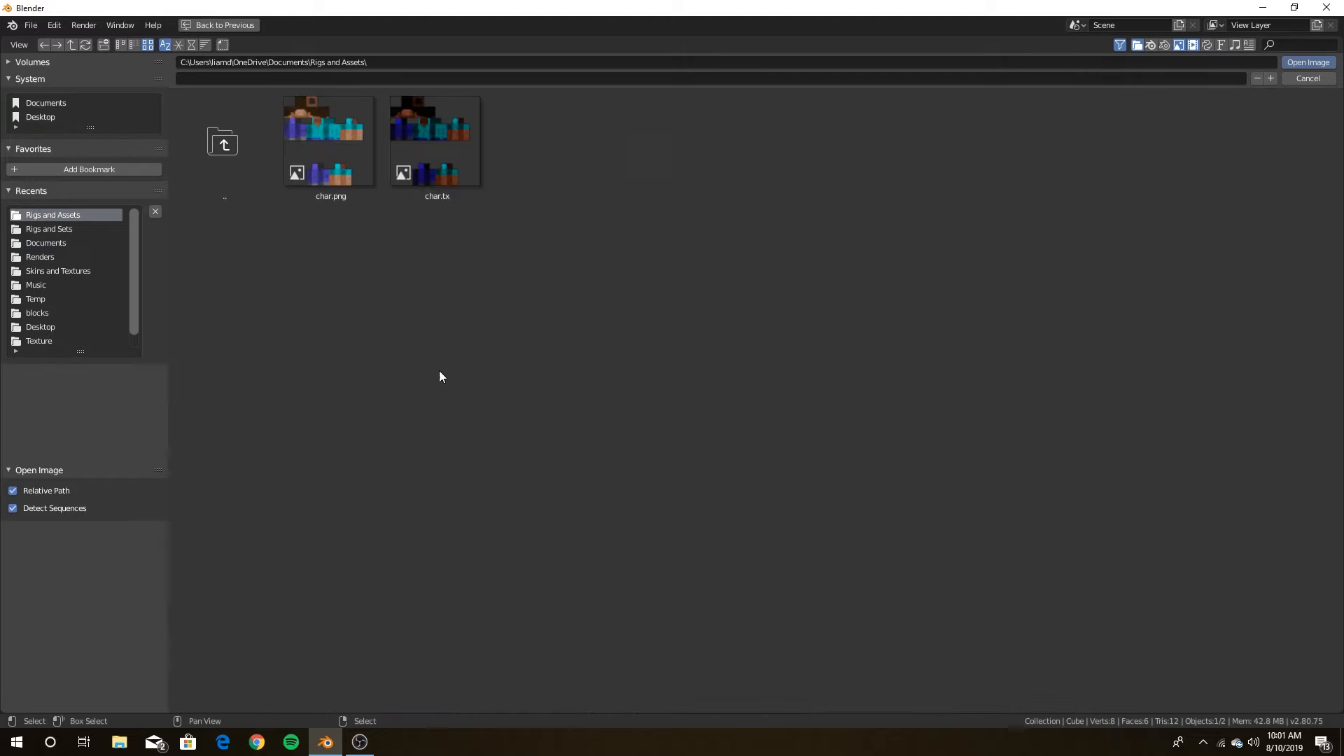
pyautogui.click(329, 150)
pyautogui.click(1309, 62)
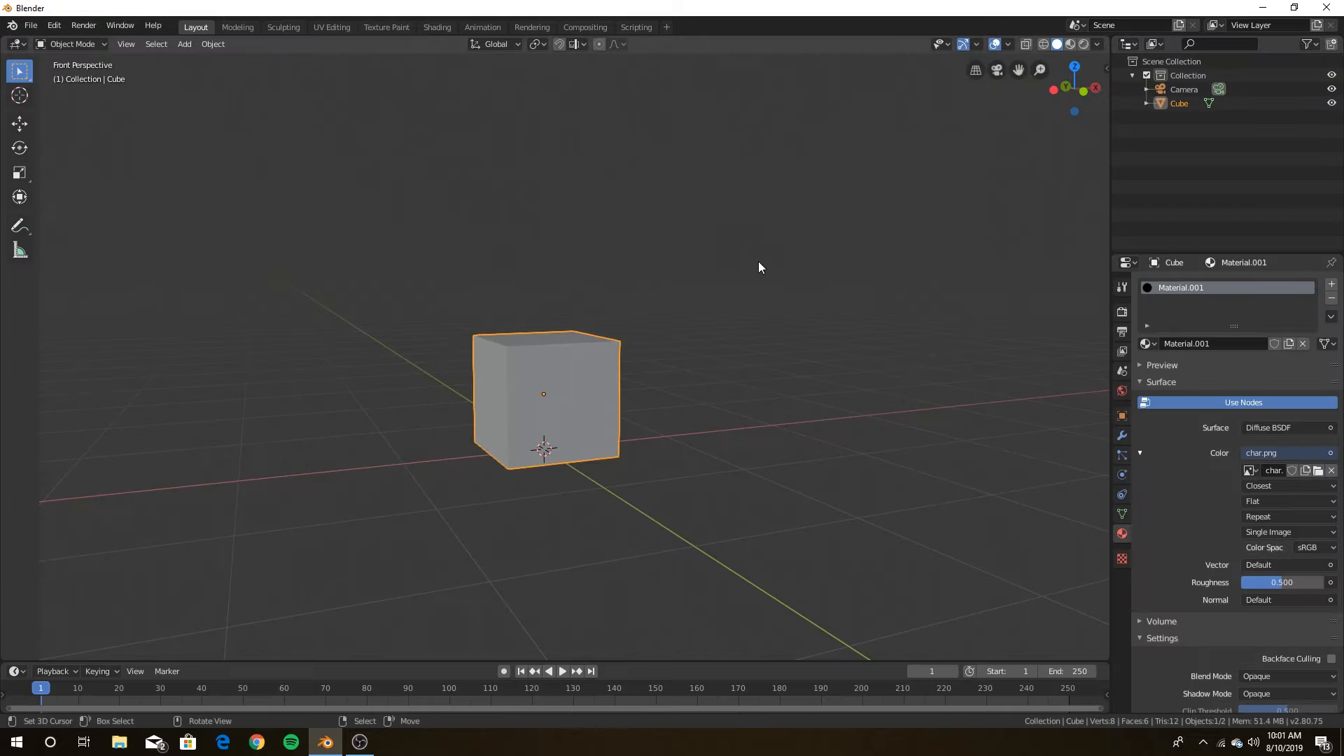
# - Show the cube's texture in the viewport with LookDev shading and inspect the cube from several sides
pyautogui.click(1070, 44)
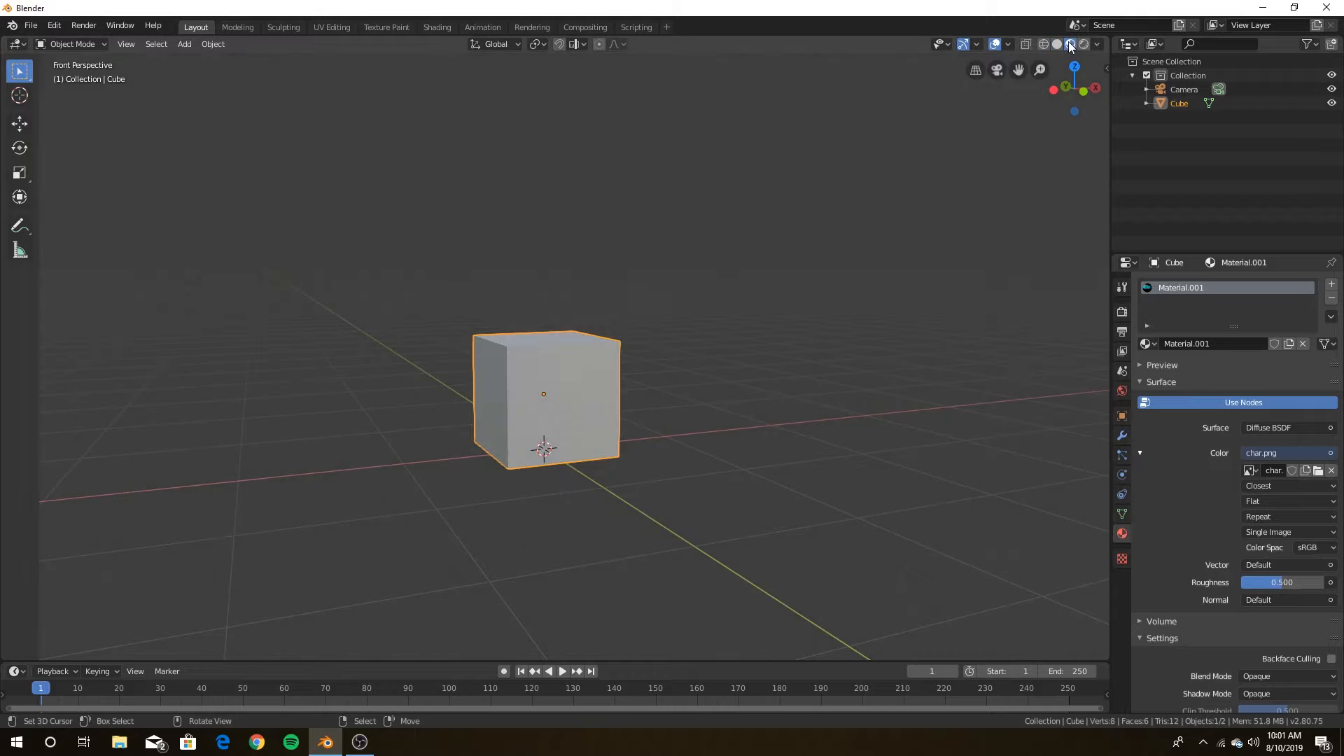
pyautogui.click(1056, 44)
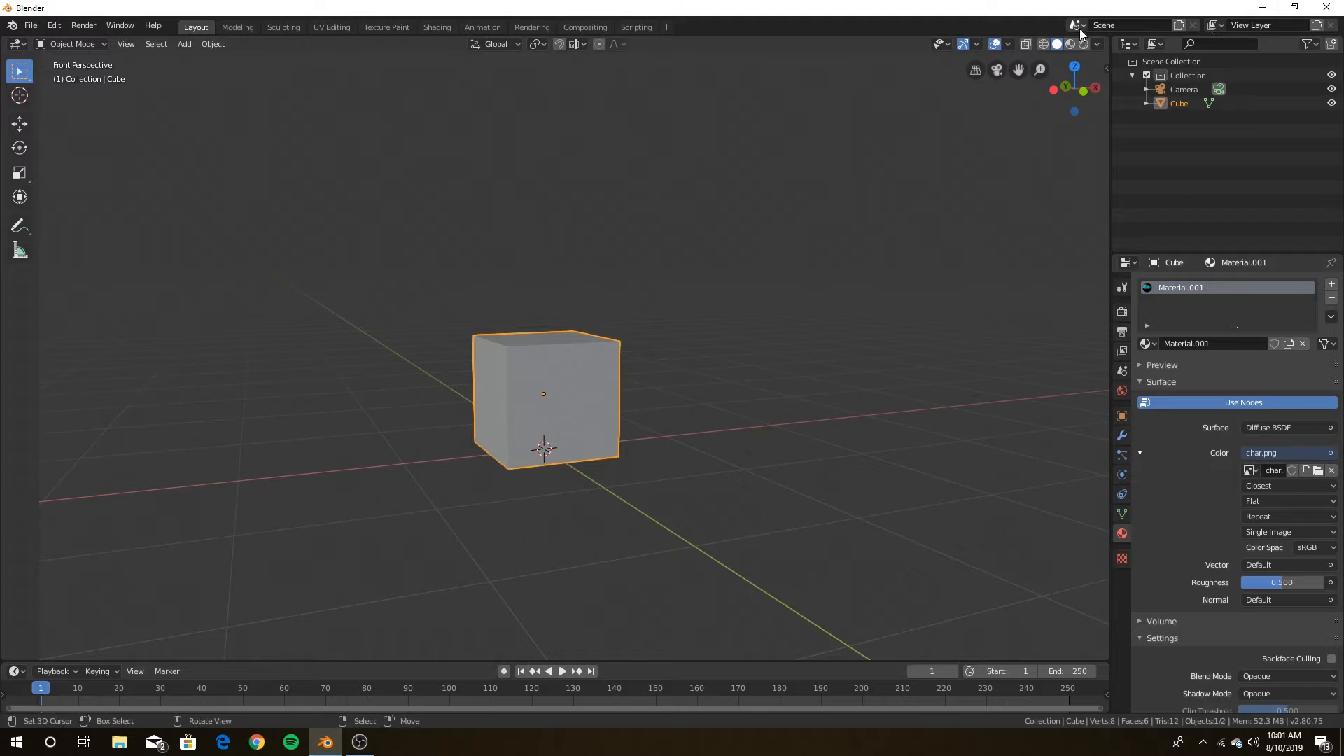
pyautogui.click(1071, 45)
pyautogui.hotkey('shift', '`')
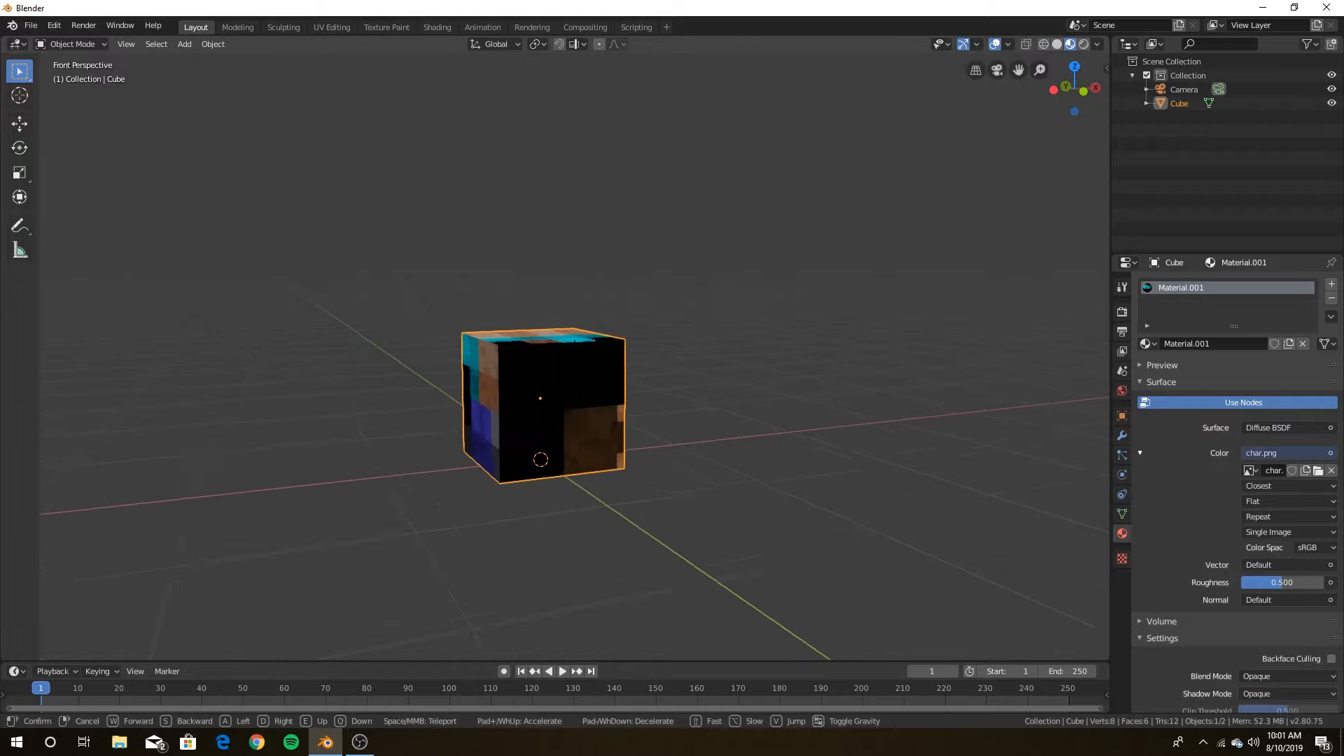
pyautogui.press('w')
pyautogui.press('s')
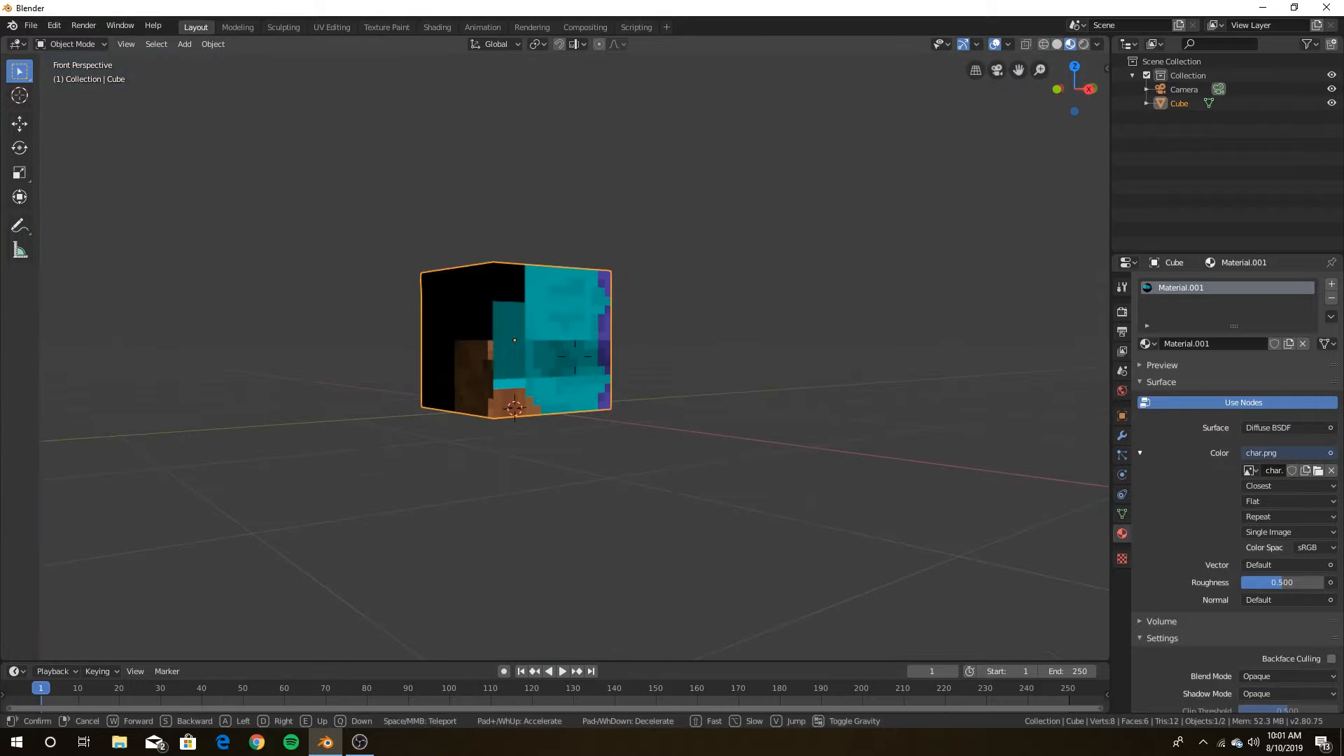
pyautogui.press('w')
pyautogui.press('s')
pyautogui.press('w')
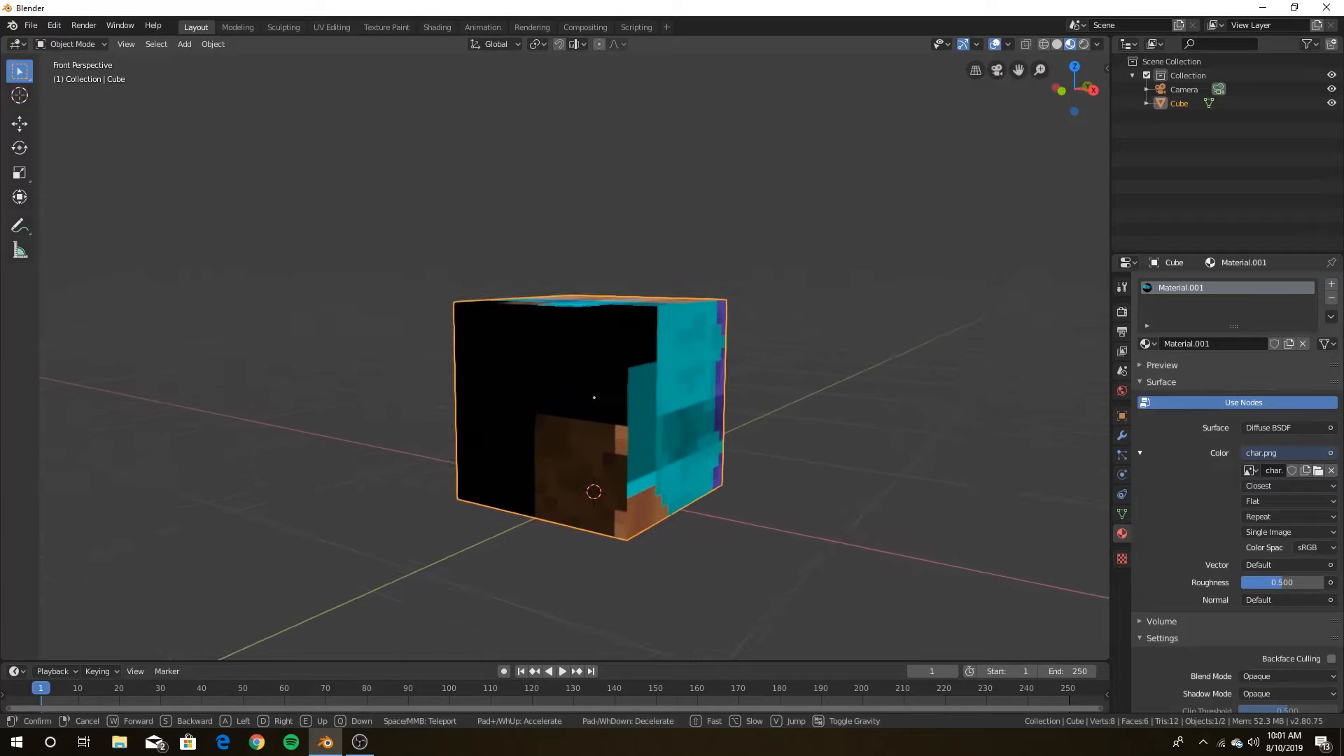
pyautogui.press('s')
pyautogui.click(577, 358)
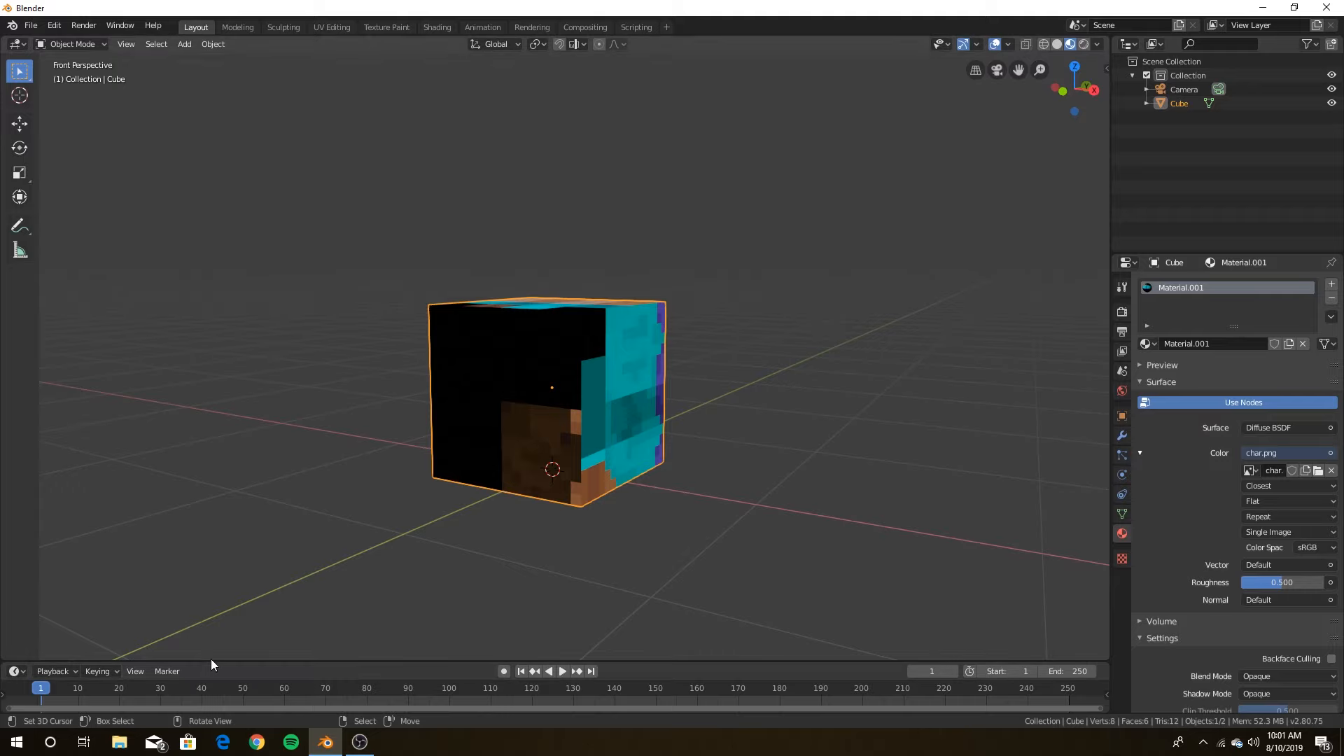
# - Enlarge the timeline area and turn it into a Shader Editor for the cube's material nodes
pyautogui.moveTo(214, 661); pyautogui.dragTo(294, 393)
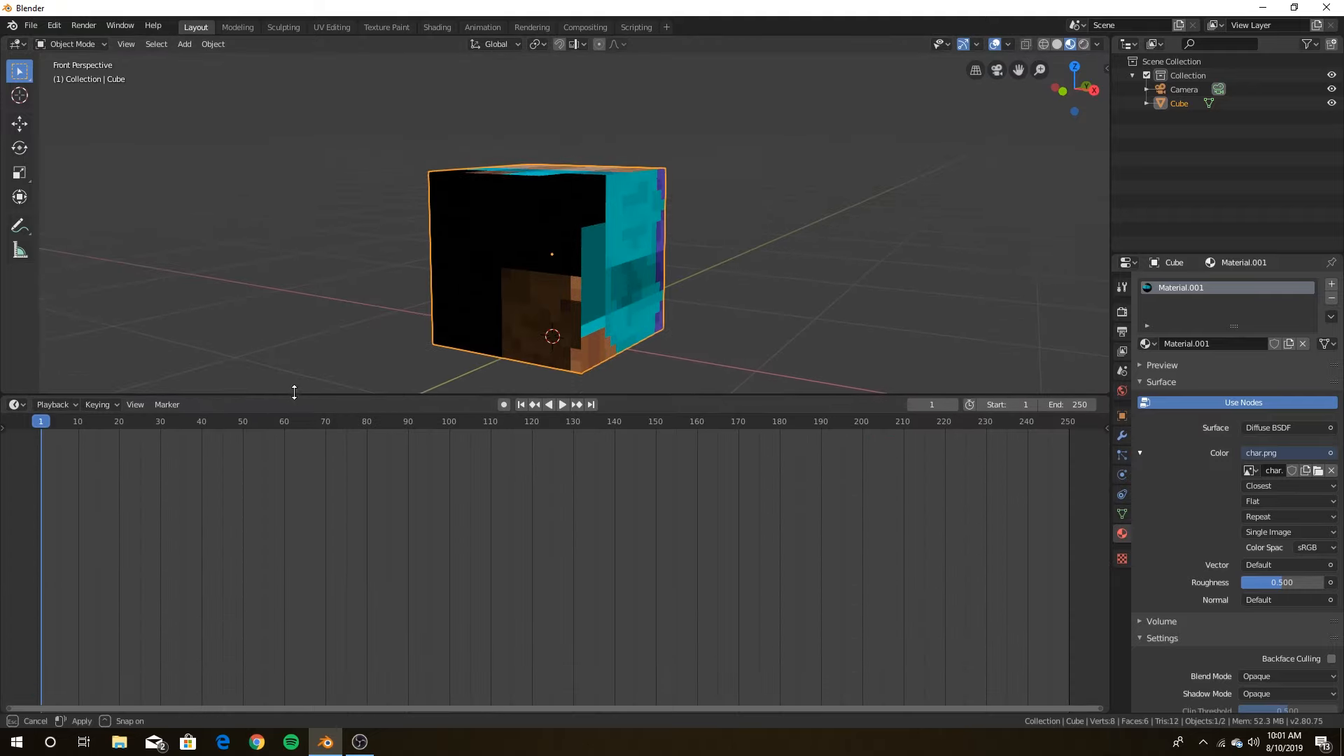
pyautogui.click(15, 405)
pyautogui.click(61, 503)
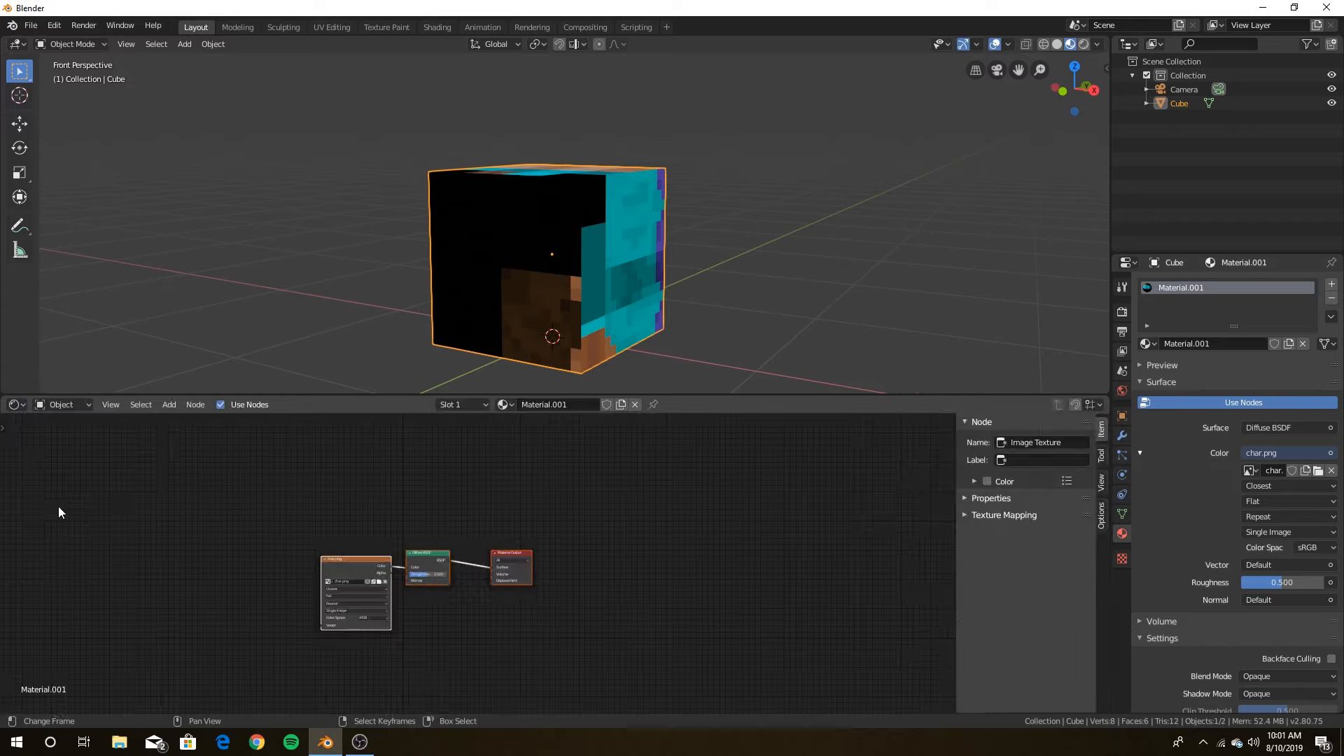
# - Space the Diffuse BSDF and Material Output nodes apart and insert an Ambient Occlusion node between char.png and the Diffuse BSDF
pyautogui.scroll(5, 485, 479)
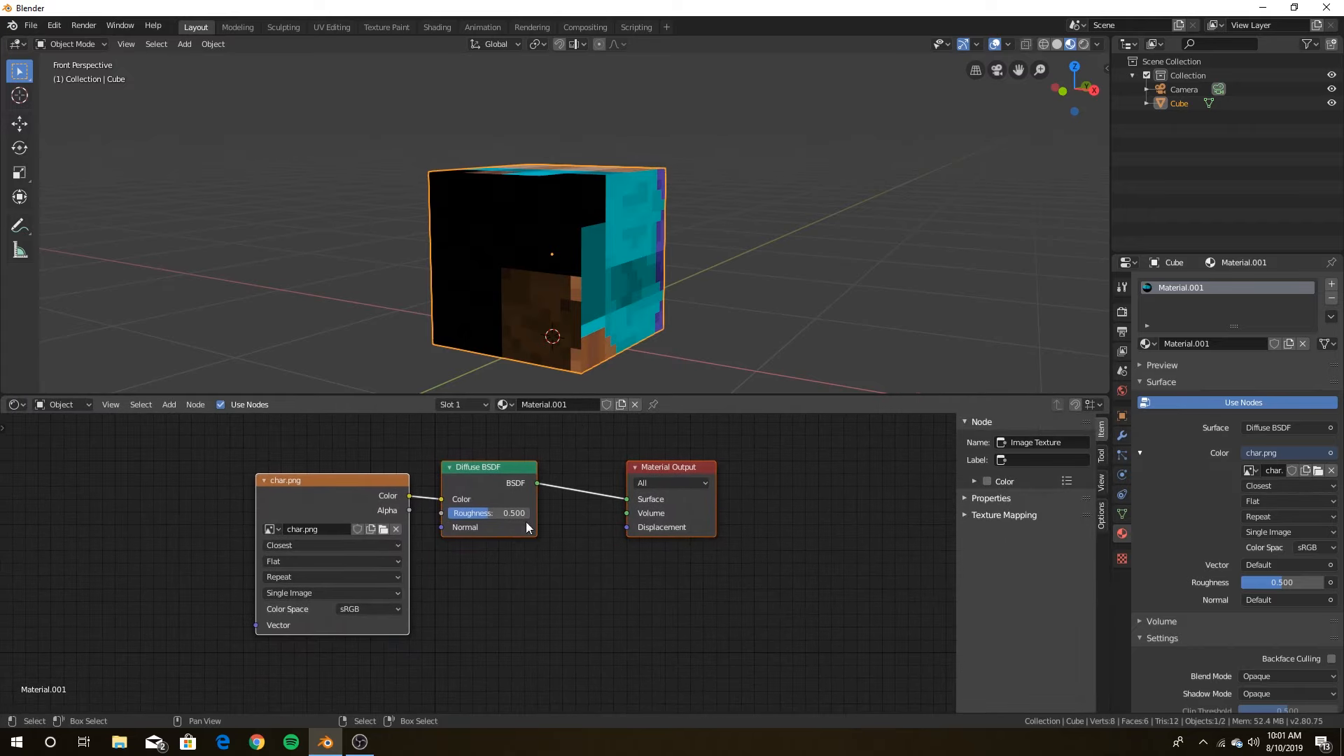
pyautogui.moveTo(704, 472); pyautogui.dragTo(819, 486)
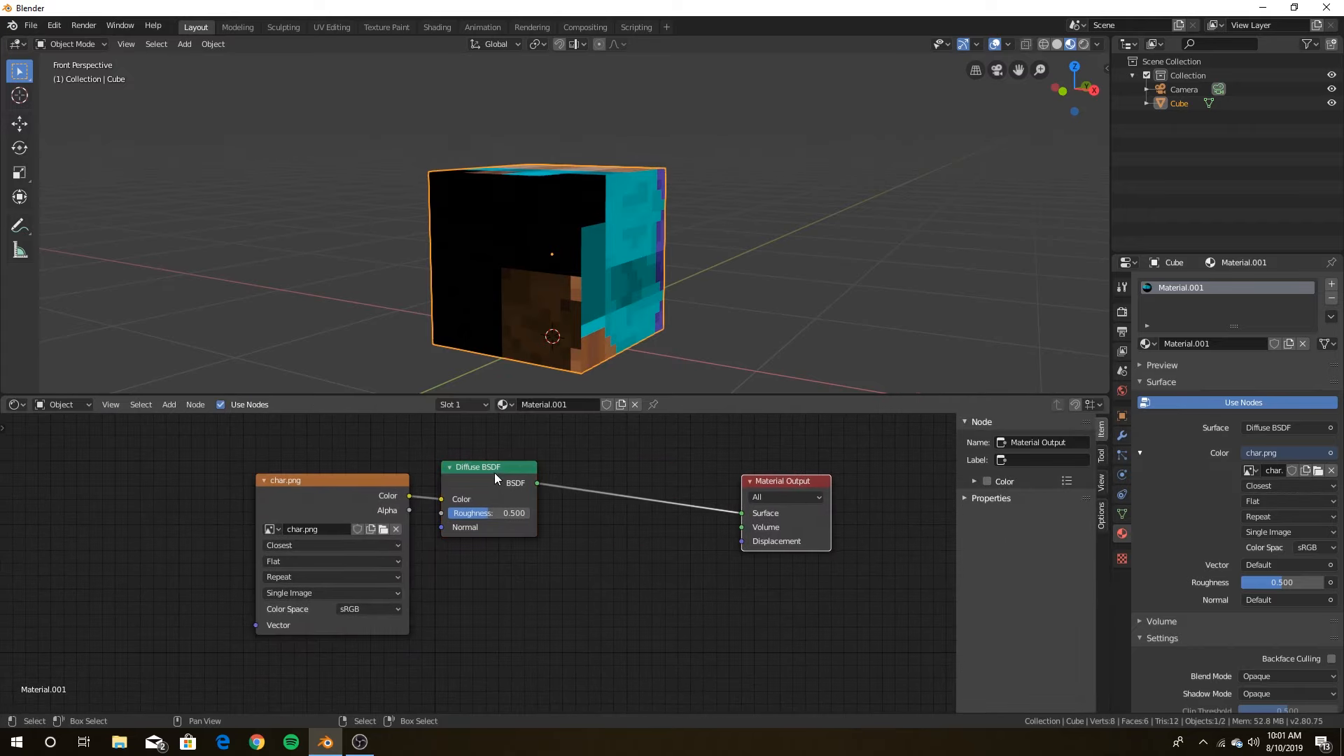
pyautogui.moveTo(478, 481); pyautogui.dragTo(638, 490)
pyautogui.hotkey('shift', 'a')
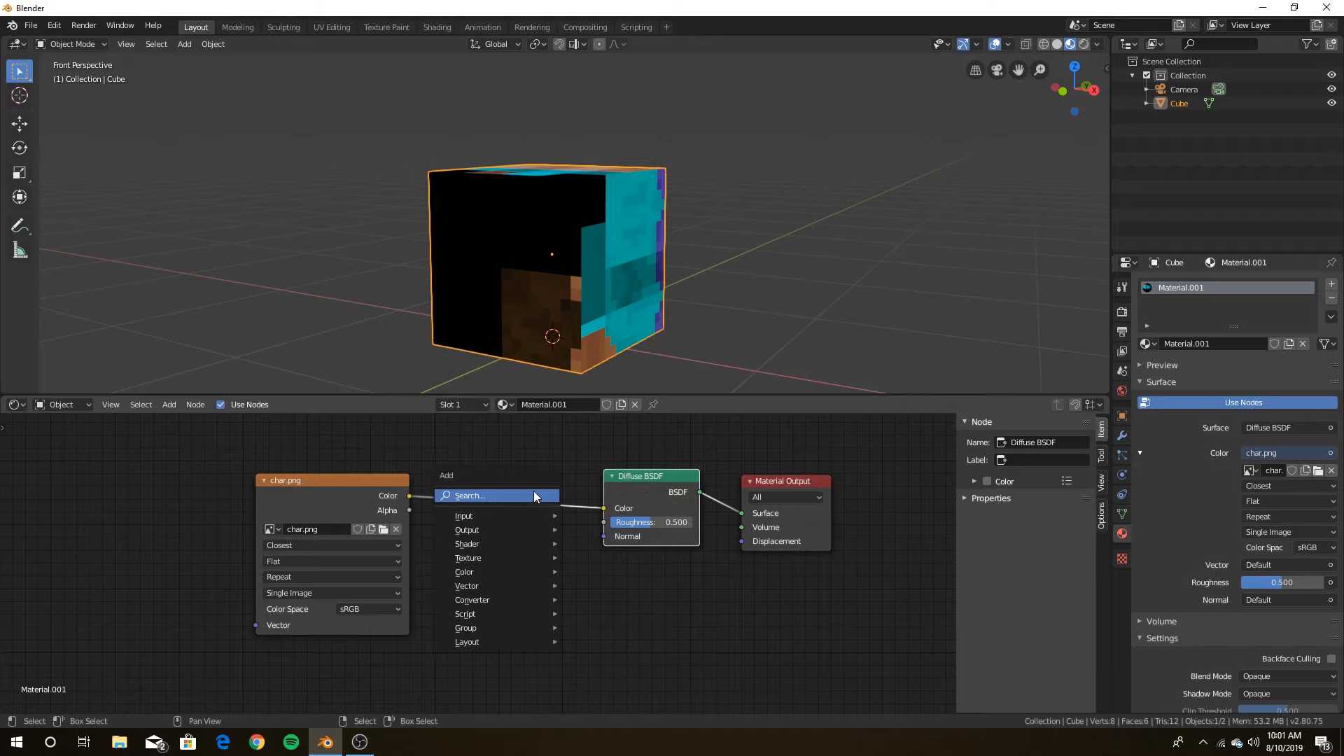
pyautogui.moveTo(535, 500)
pyautogui.click(586, 513)
pyautogui.click(533, 503)
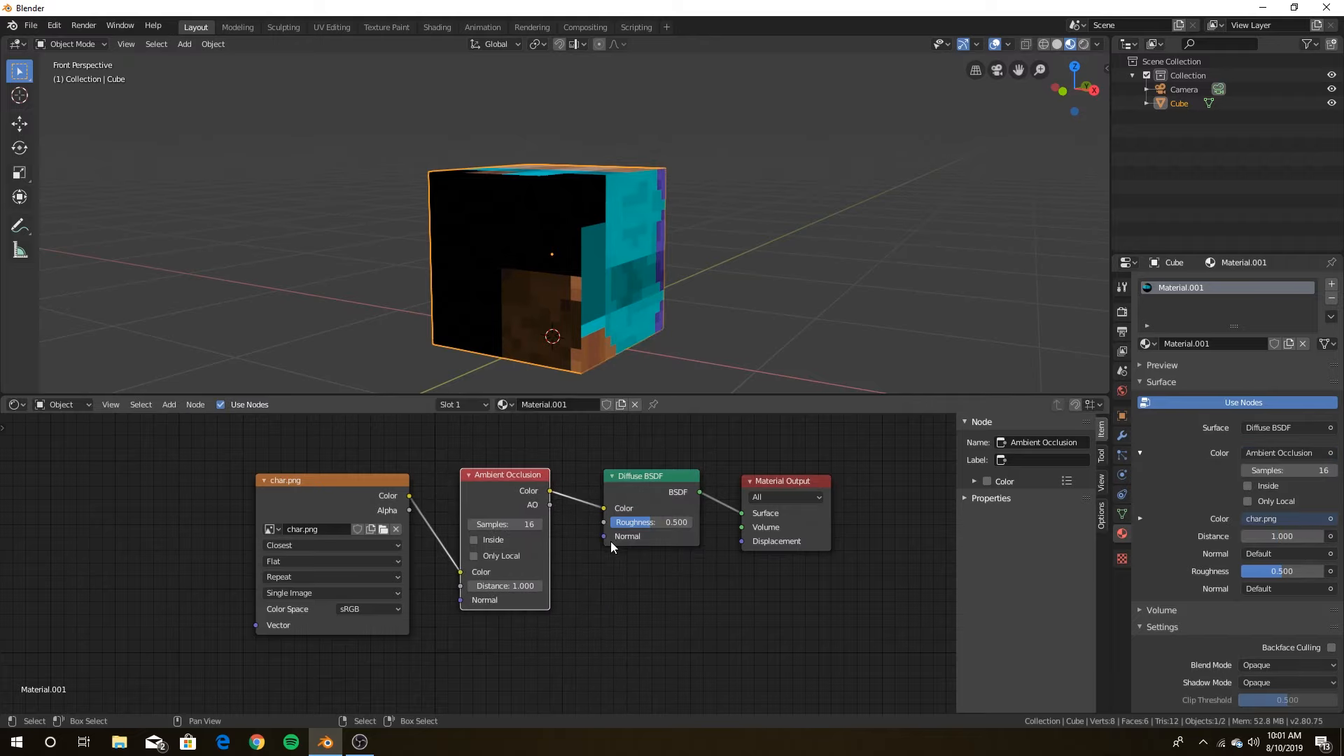
# - Insert a Mix Shader between the Diffuse BSDF and Material Output, moving the Diffuse link to its second Shader input
pyautogui.moveTo(611, 547); pyautogui.dragTo(468, 530, button='middle')
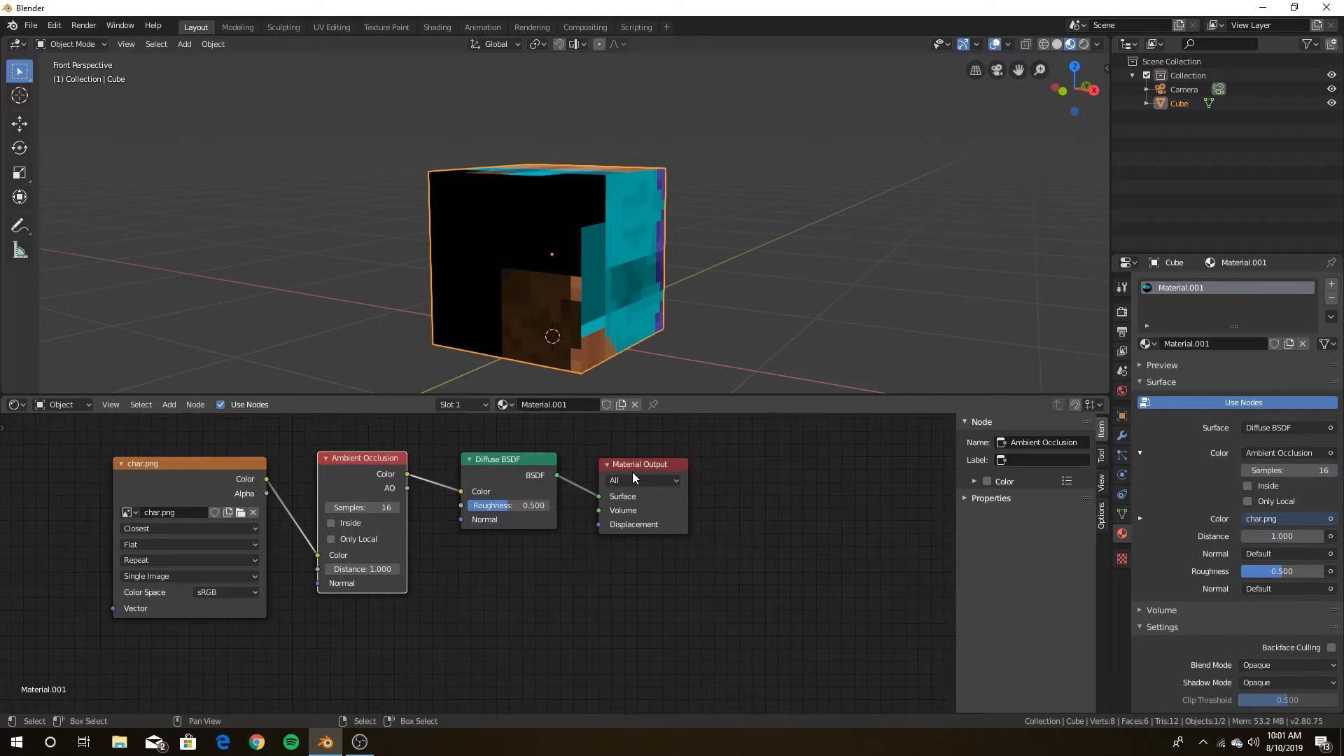
pyautogui.moveTo(634, 474); pyautogui.dragTo(753, 482)
pyautogui.hotkey('shift', 'a')
pyautogui.click(668, 512)
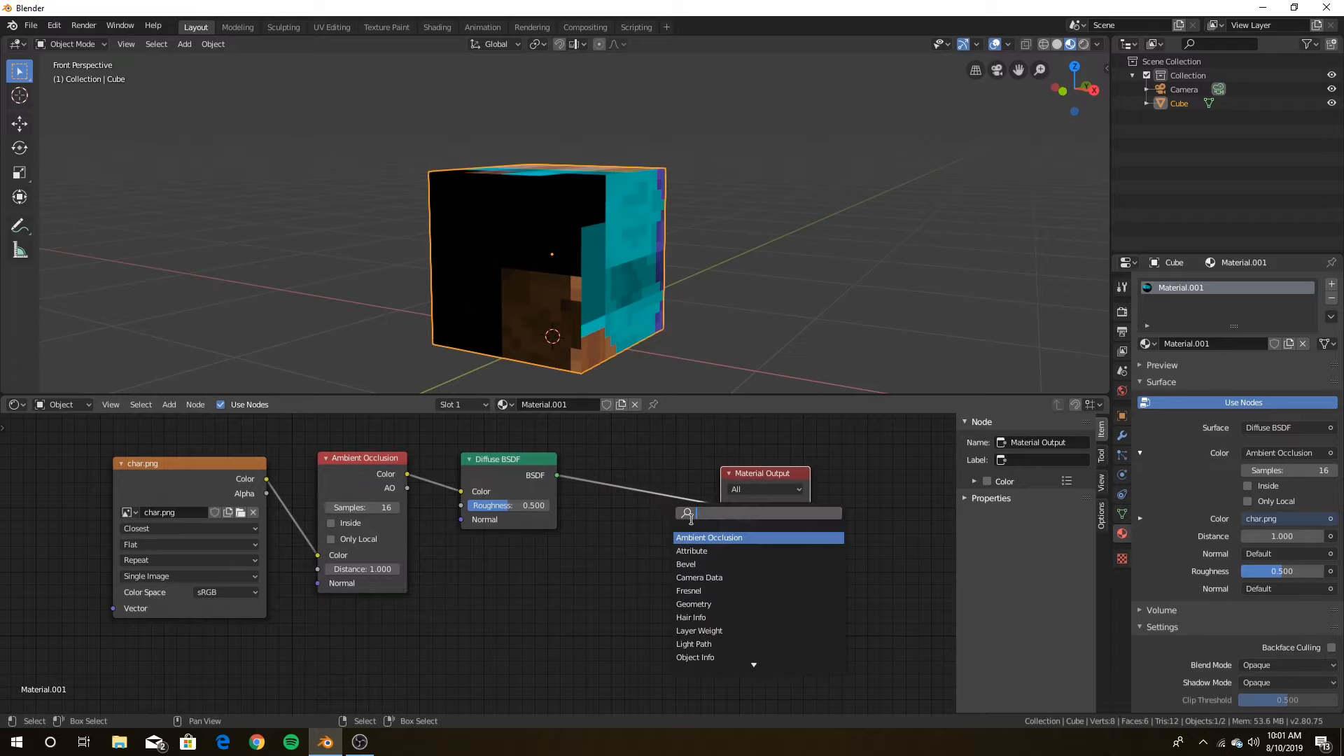
pyautogui.write('mix')
pyautogui.press('Return')
pyautogui.click(610, 482)
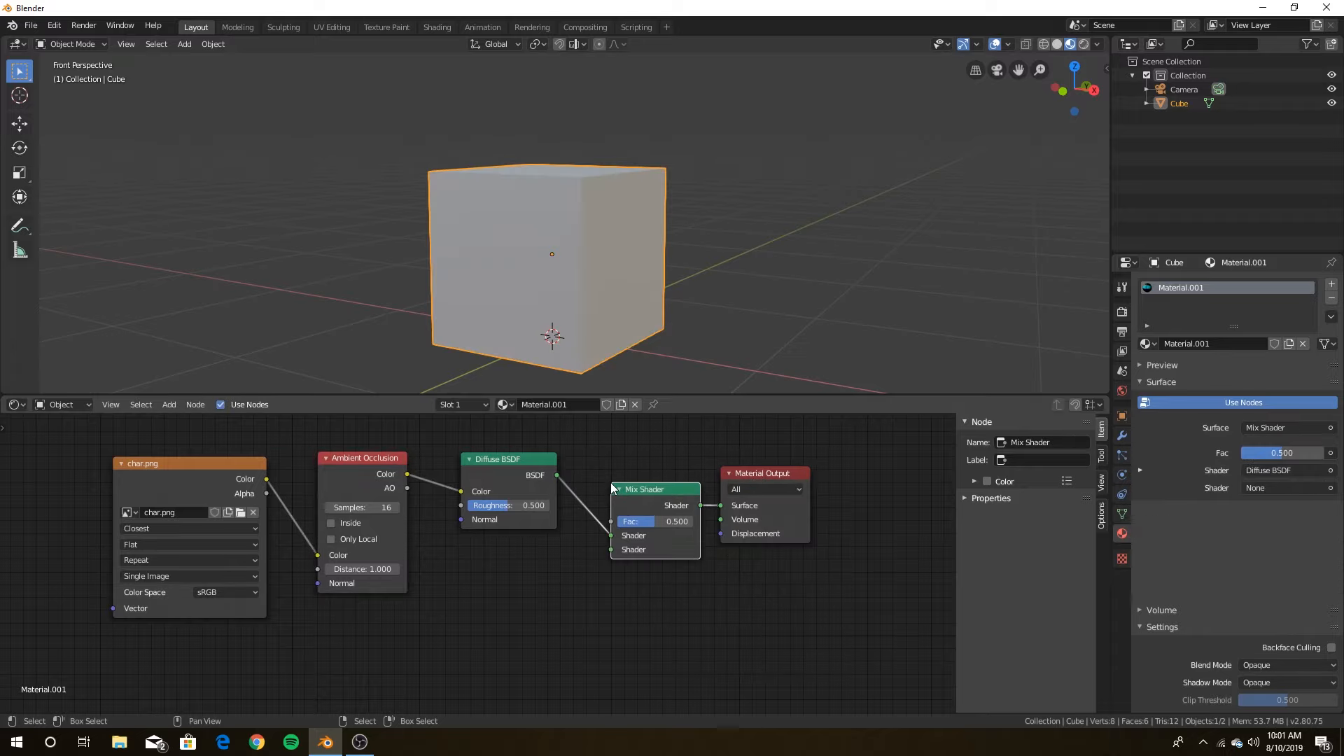
pyautogui.moveTo(611, 536); pyautogui.dragTo(611, 550)
# - Add a Transparent BSDF below the Diffuse BSDF and connect it to the Mix Shader's first Shader input
pyautogui.hotkey('shift', 'a')
pyautogui.click(590, 558)
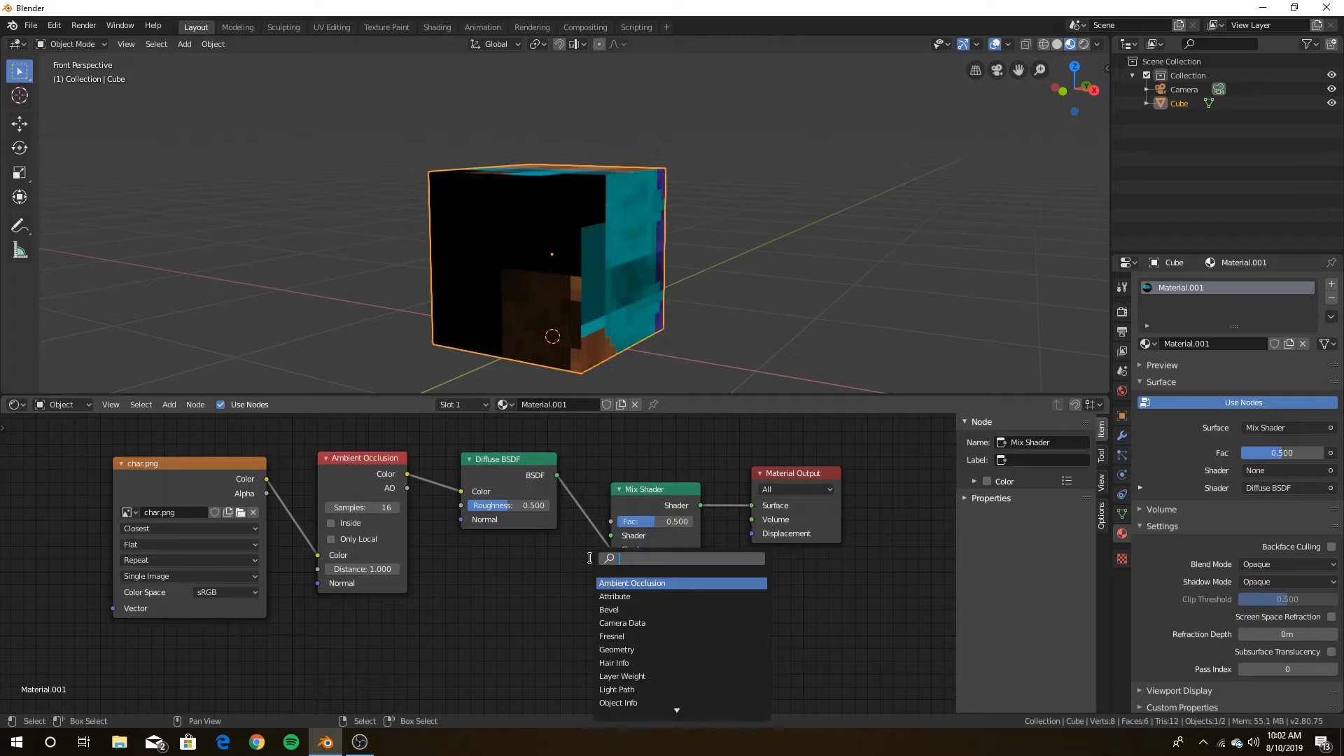
pyautogui.write('tra')
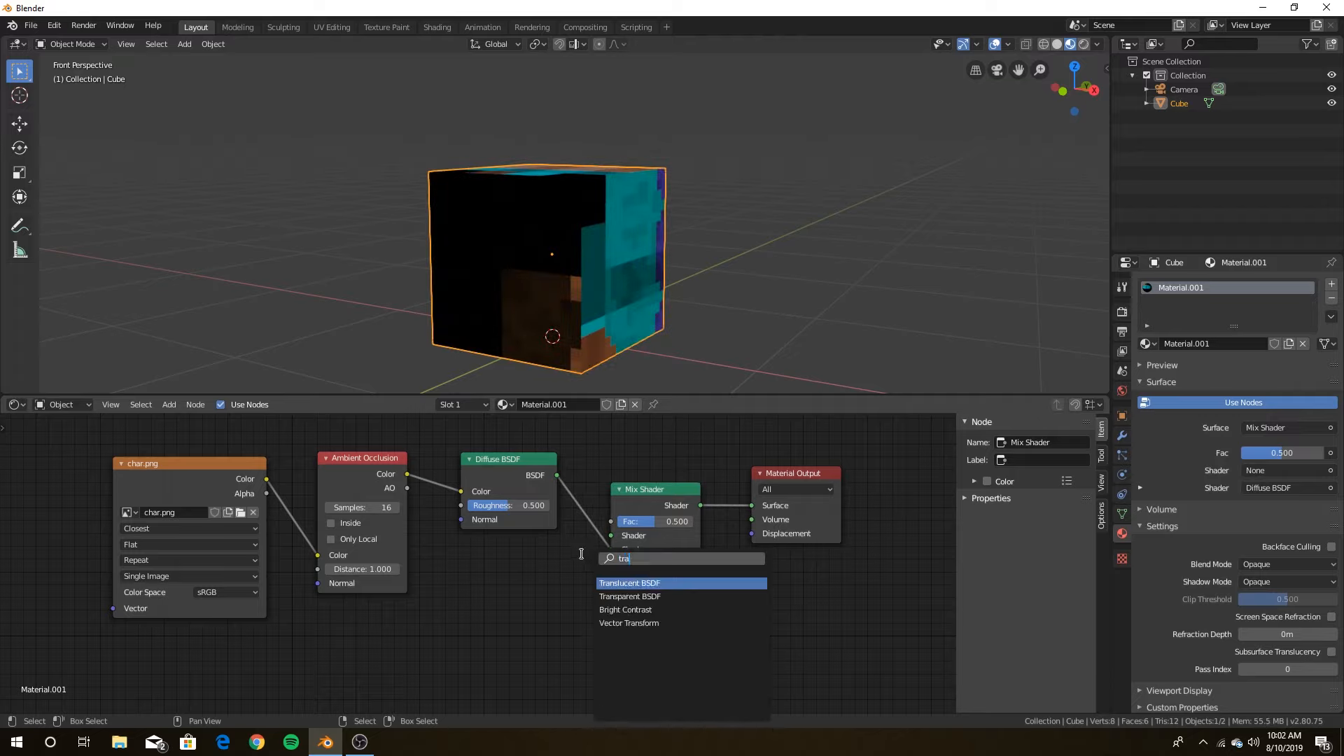
pyautogui.click(633, 596)
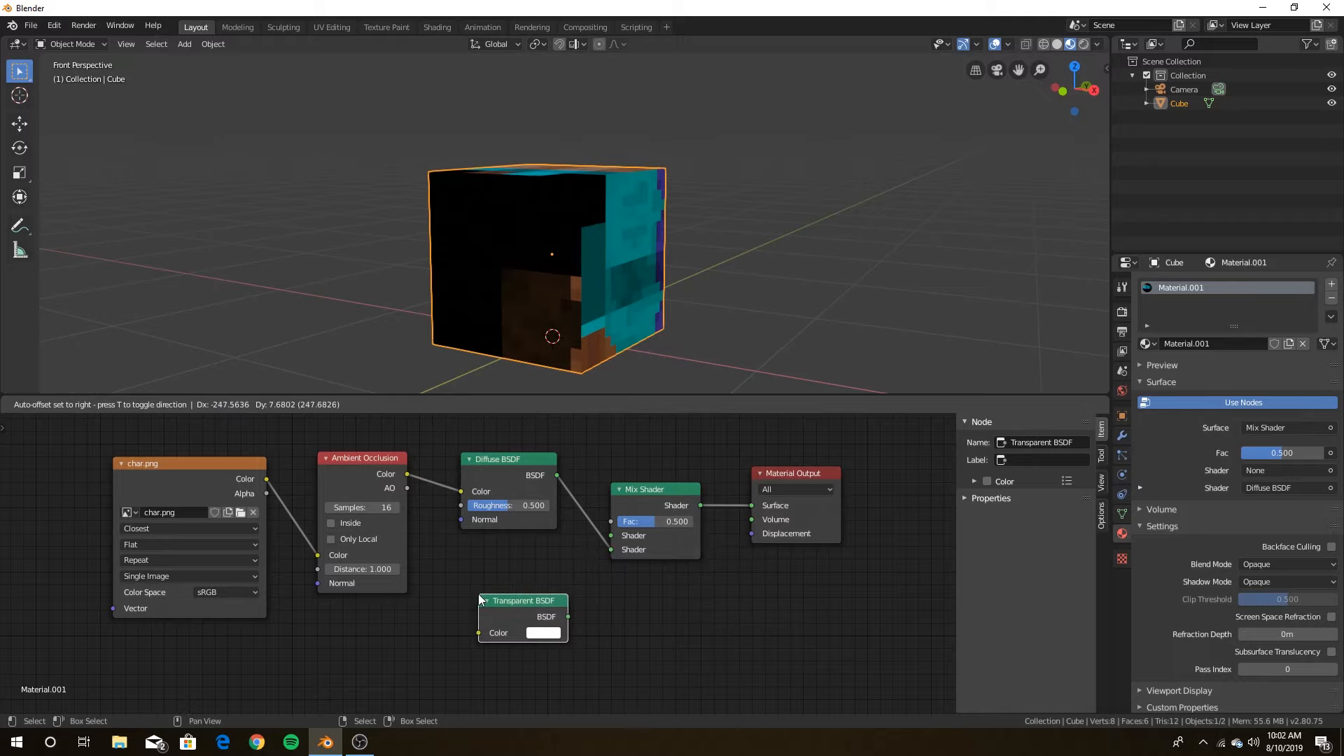
pyautogui.click(576, 627)
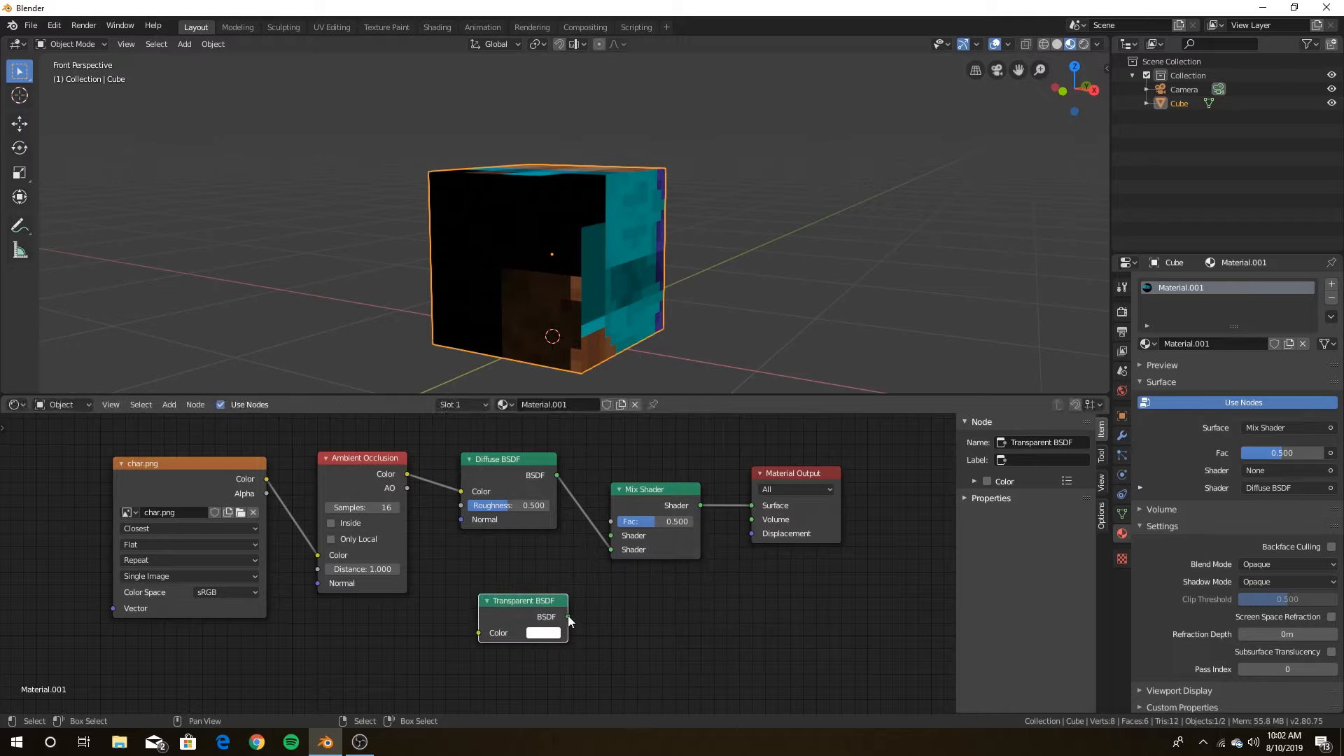
pyautogui.moveTo(569, 616); pyautogui.dragTo(606, 618)
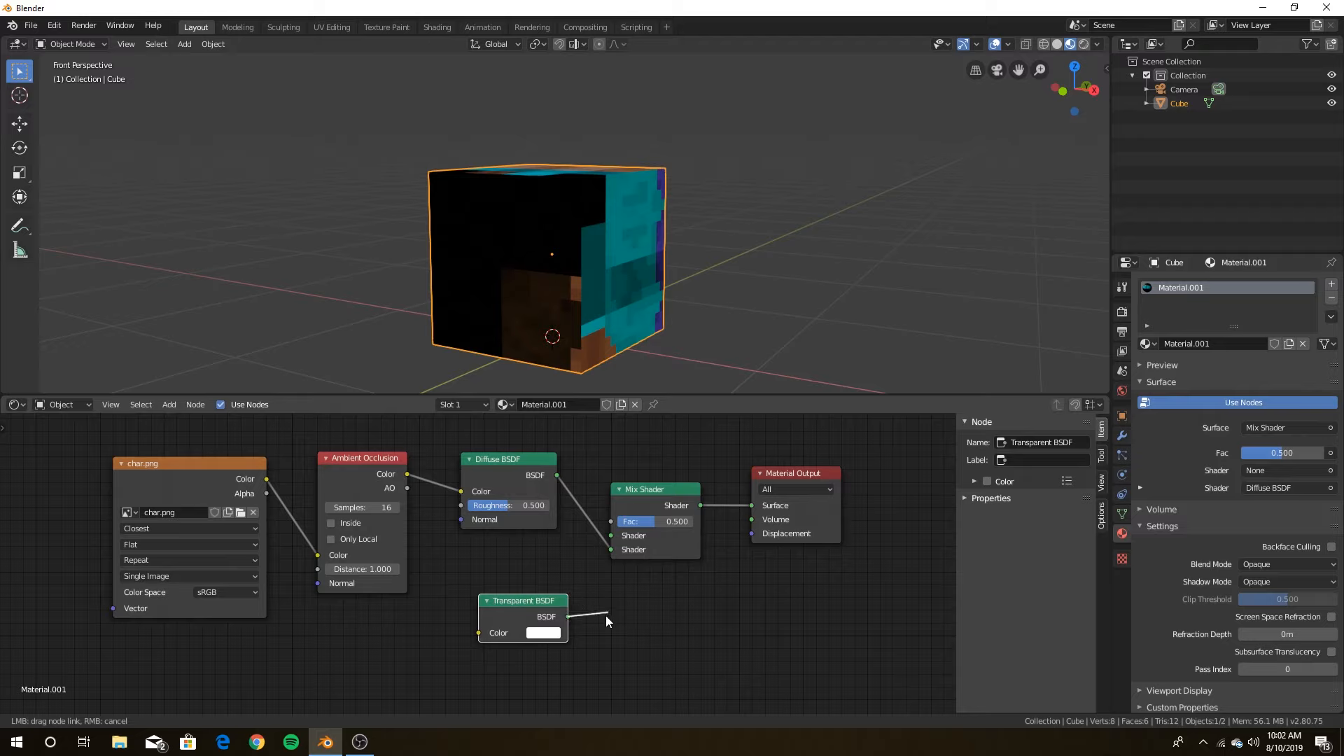
pyautogui.moveTo(574, 571); pyautogui.dragTo(614, 536)
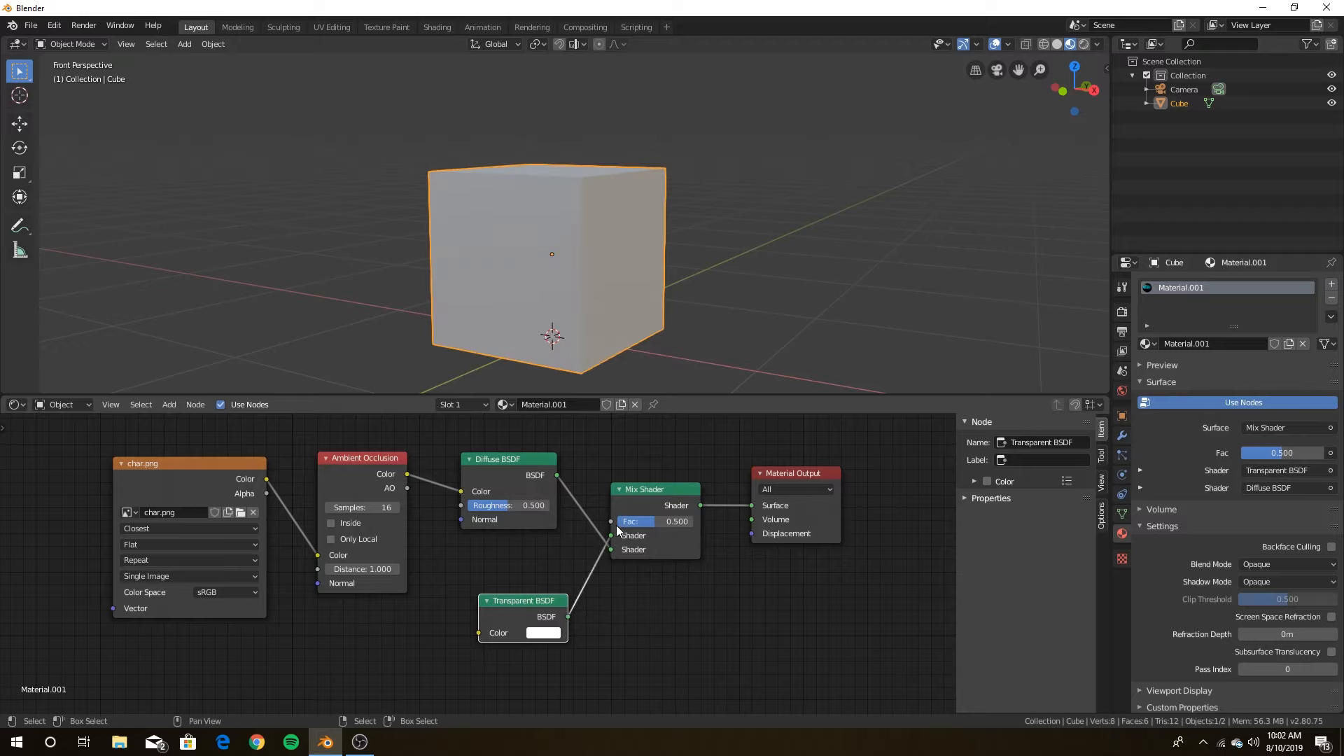
# - Connect the char.png texture's Alpha output to the Mix Shader's Fac input
pyautogui.scroll(1, 616, 525)
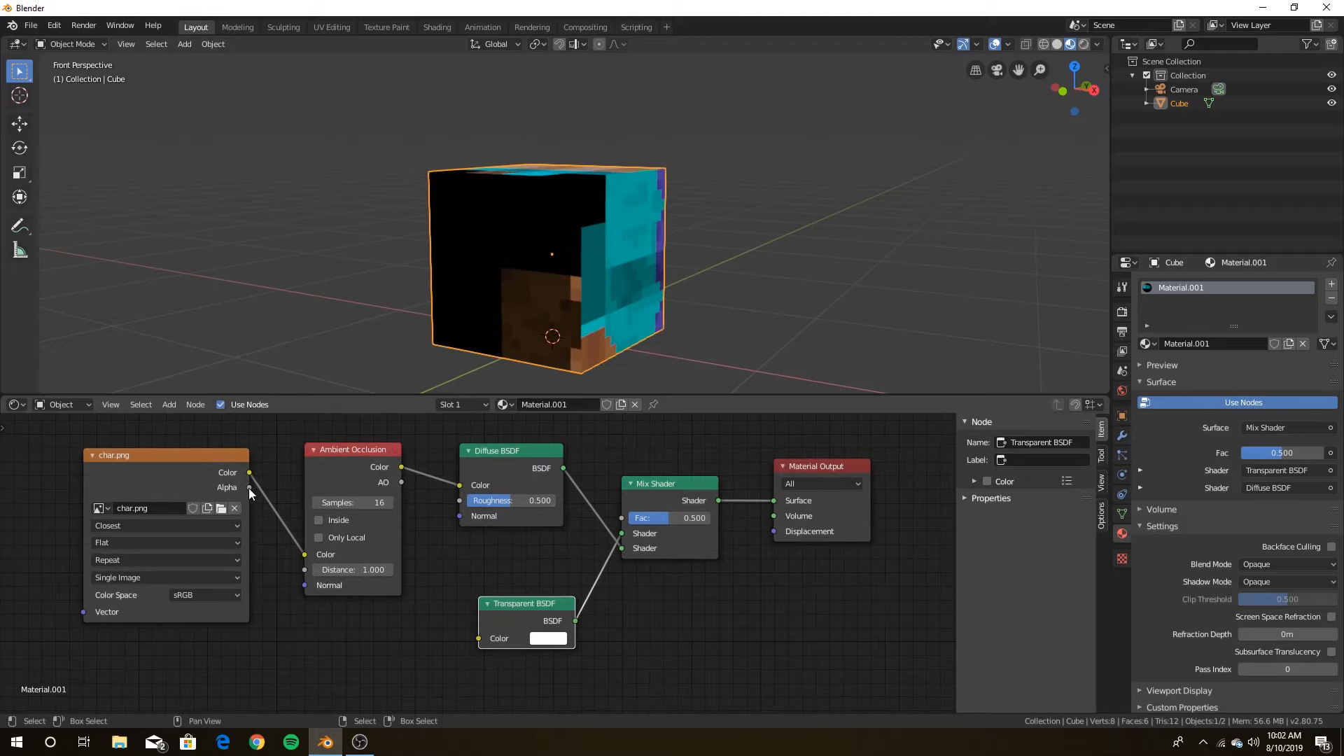
pyautogui.click(159, 457)
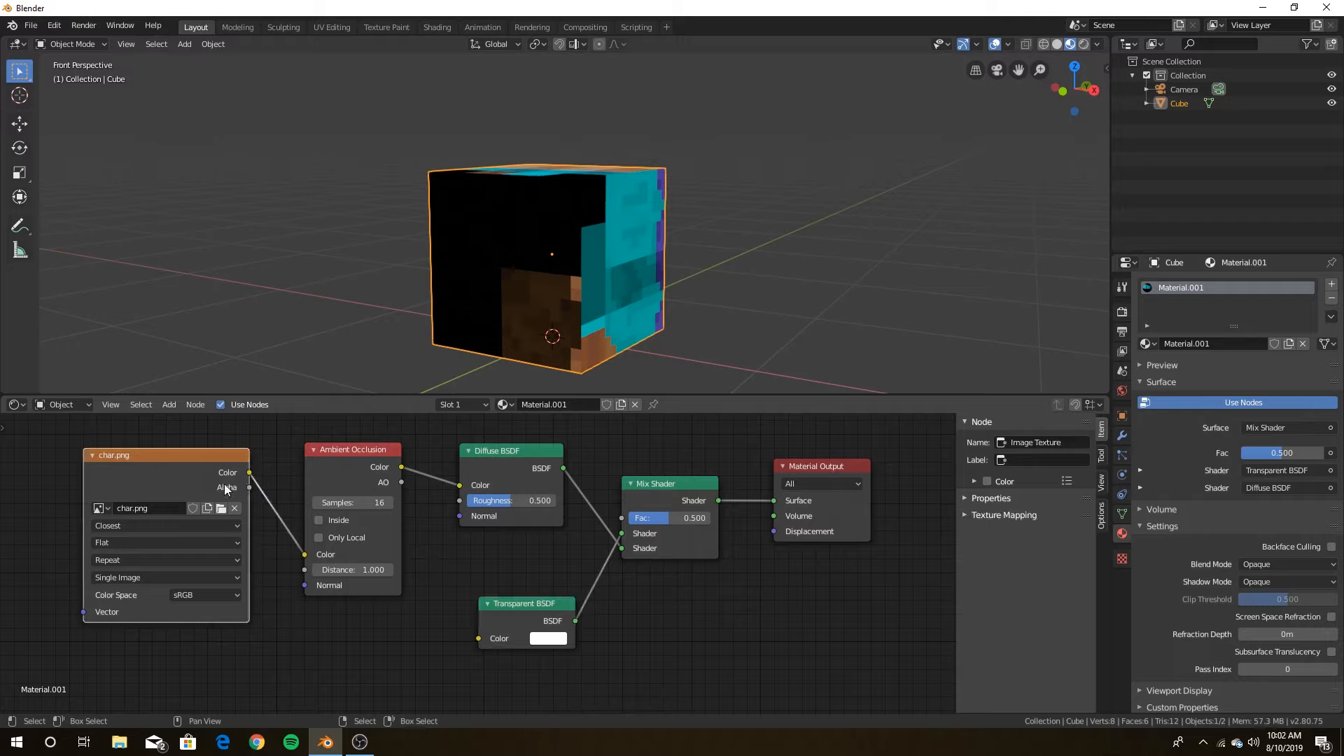
pyautogui.moveTo(250, 490); pyautogui.dragTo(615, 517)
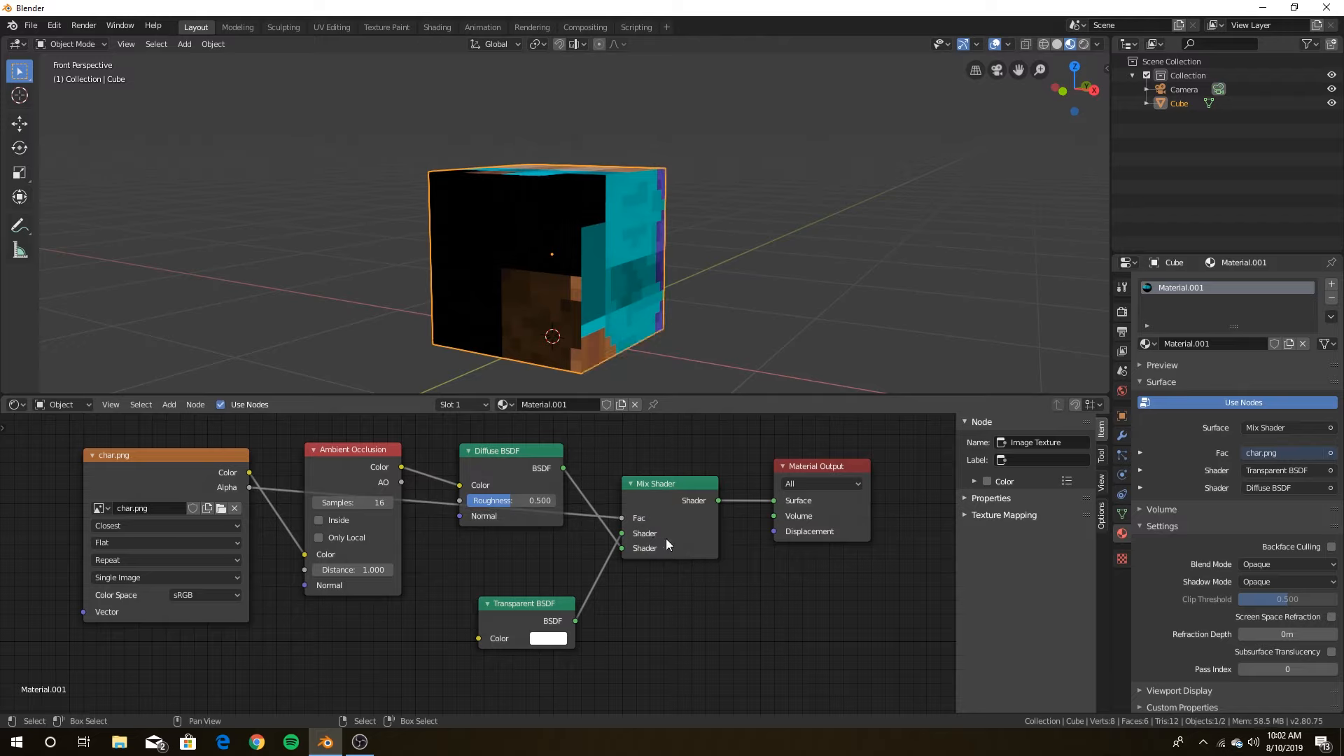
# - Collapse the material's Settings and Viewport Display sections
pyautogui.scroll(-2, 1184, 616)
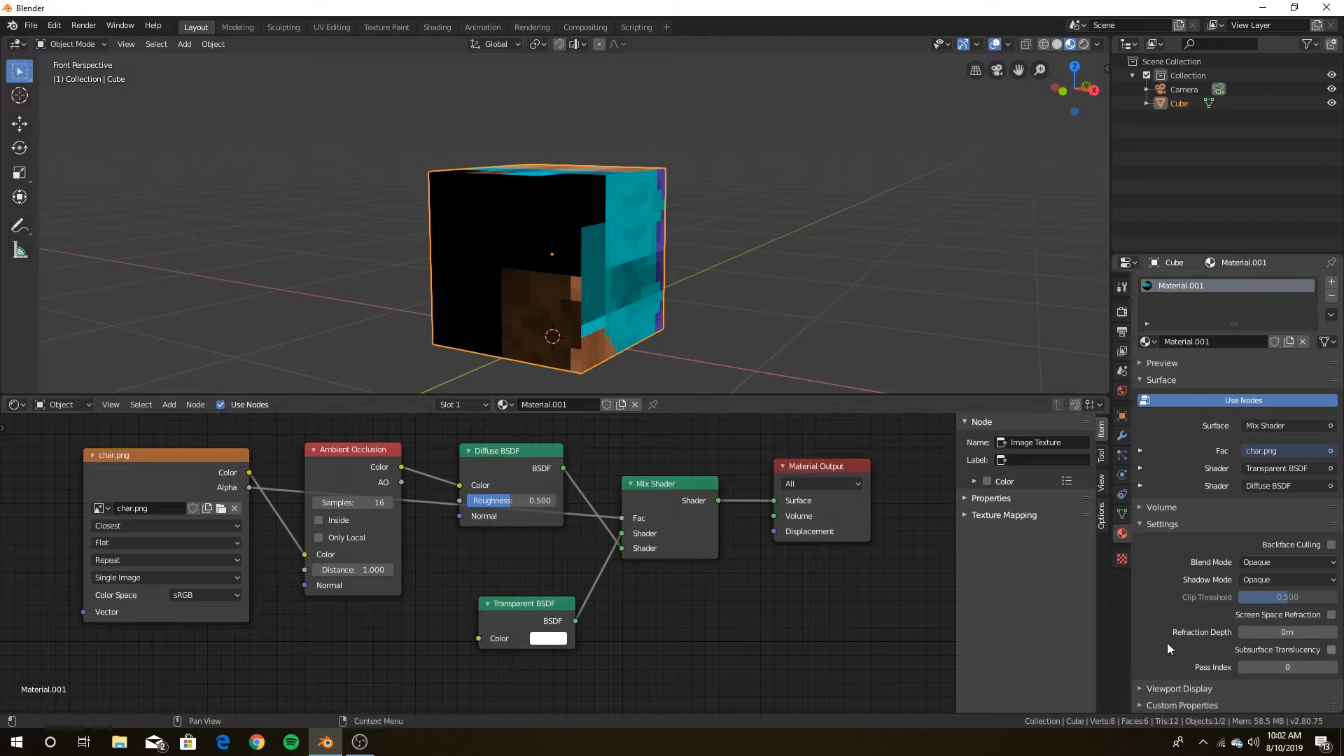
pyautogui.click(1171, 688)
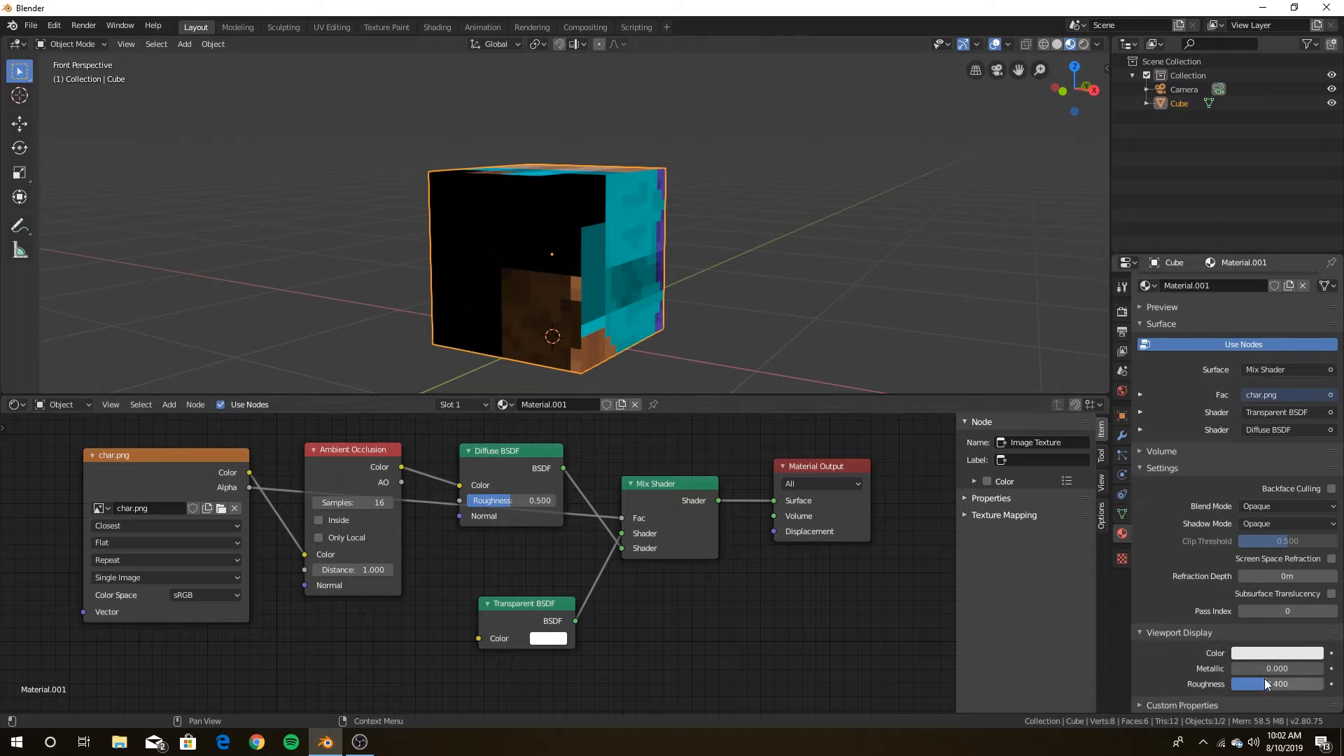
pyautogui.moveTo(1232, 683); pyautogui.dragTo(1183, 699)
pyautogui.click(1143, 474)
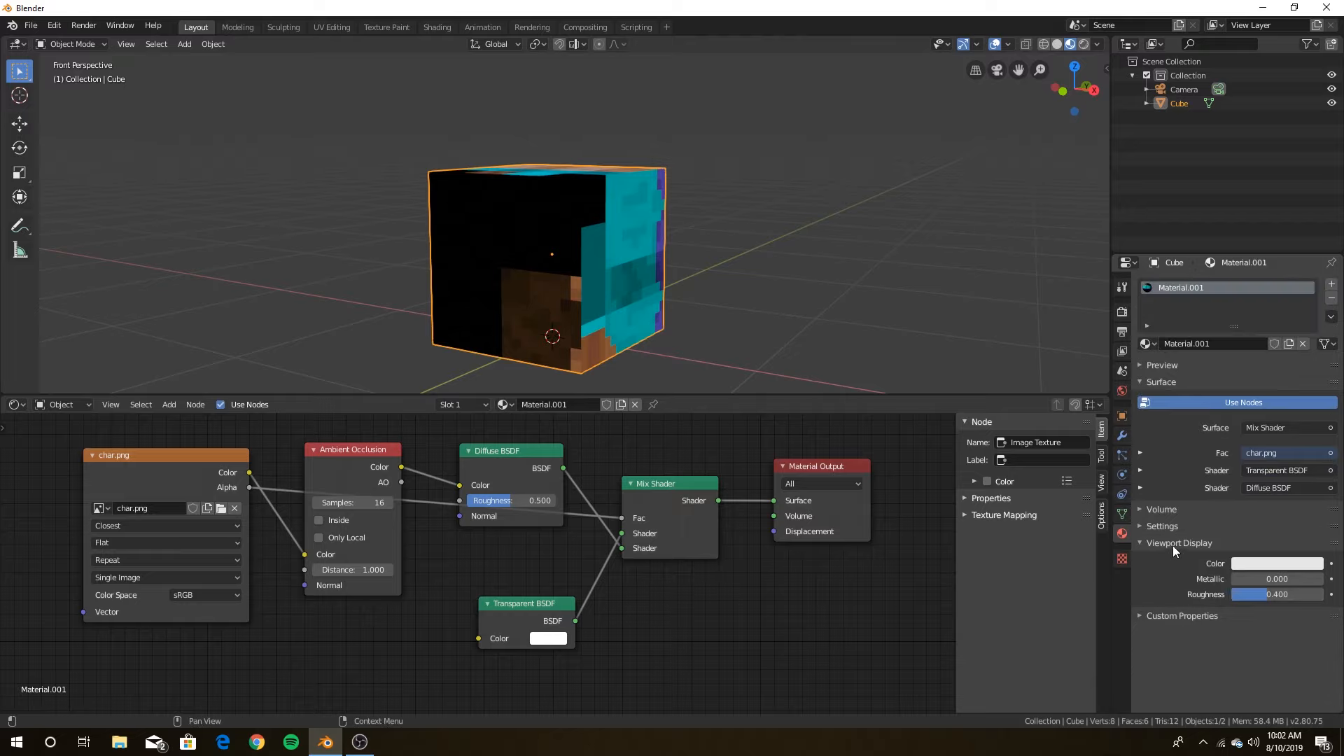
pyautogui.click(1174, 544)
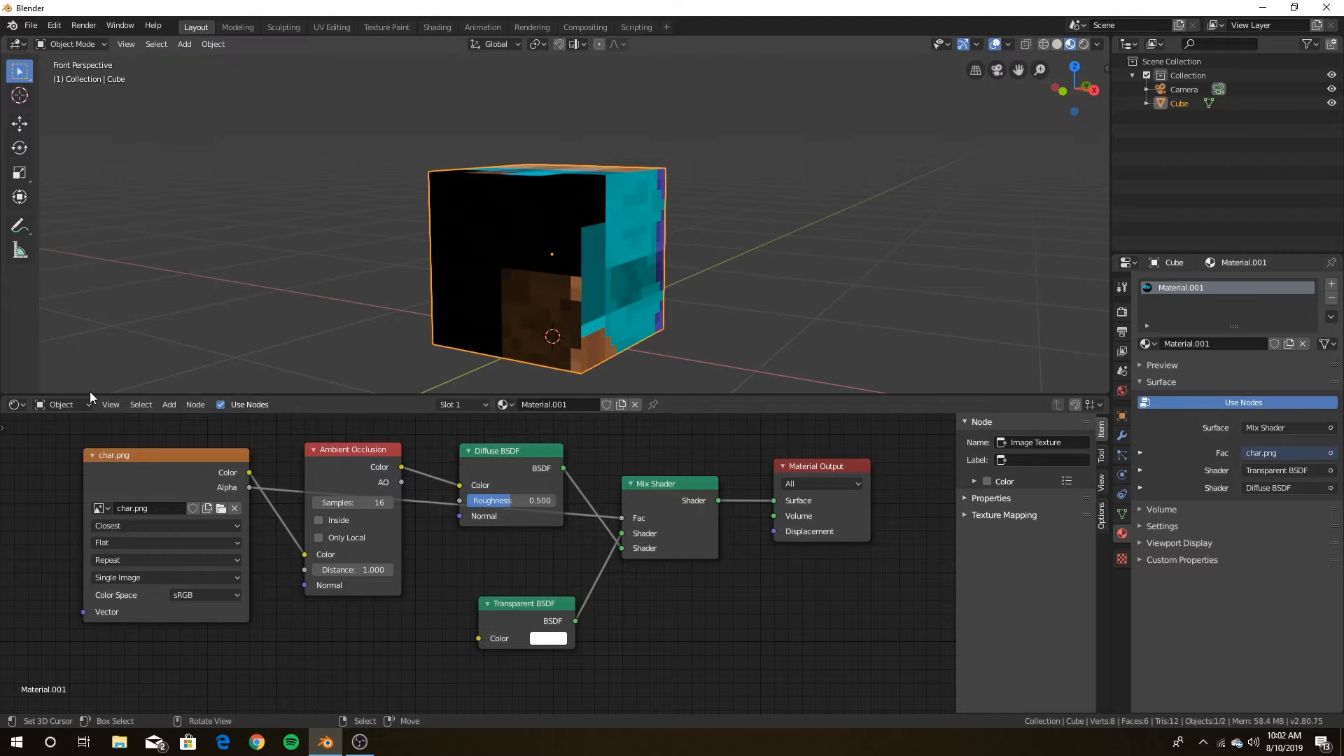
# - Shrink the Shader Editor area and turn it back into a Timeline
pyautogui.moveTo(91, 396); pyautogui.dragTo(44, 606)
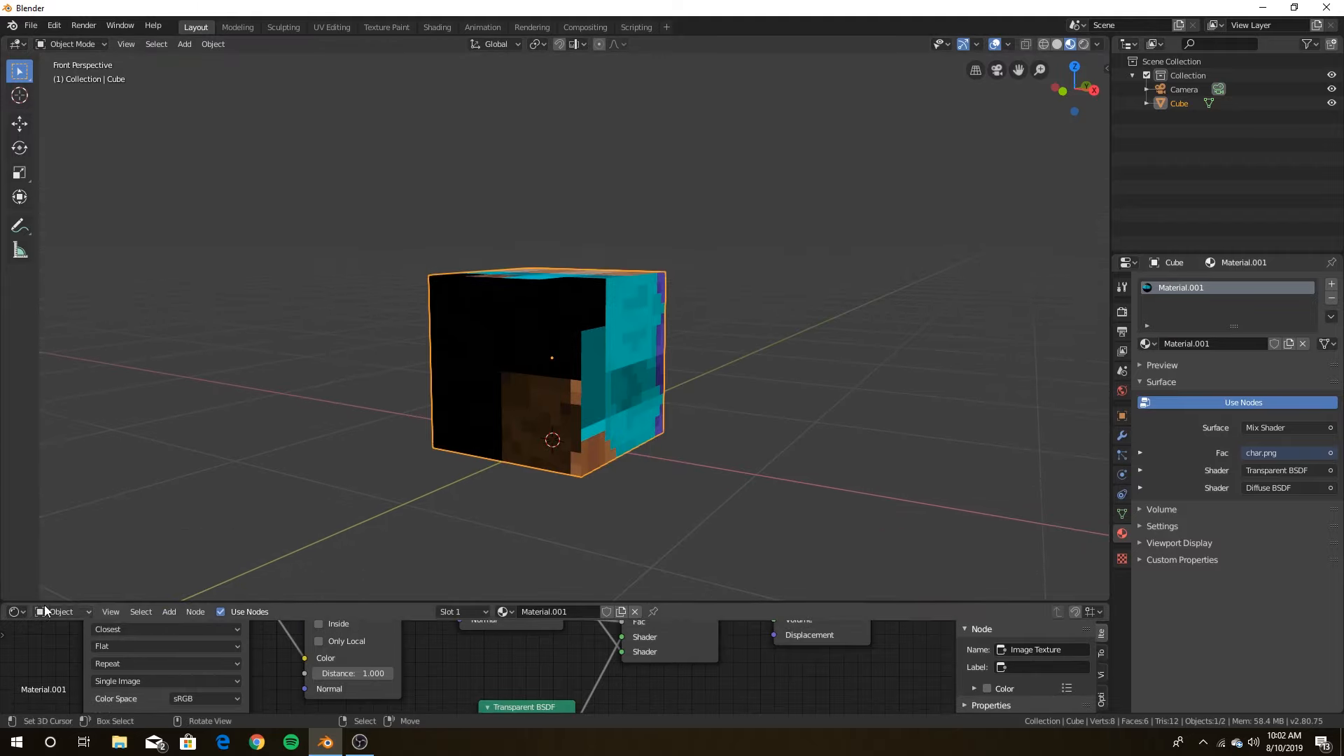
pyautogui.click(15, 612)
pyautogui.click(15, 611)
pyautogui.click(17, 612)
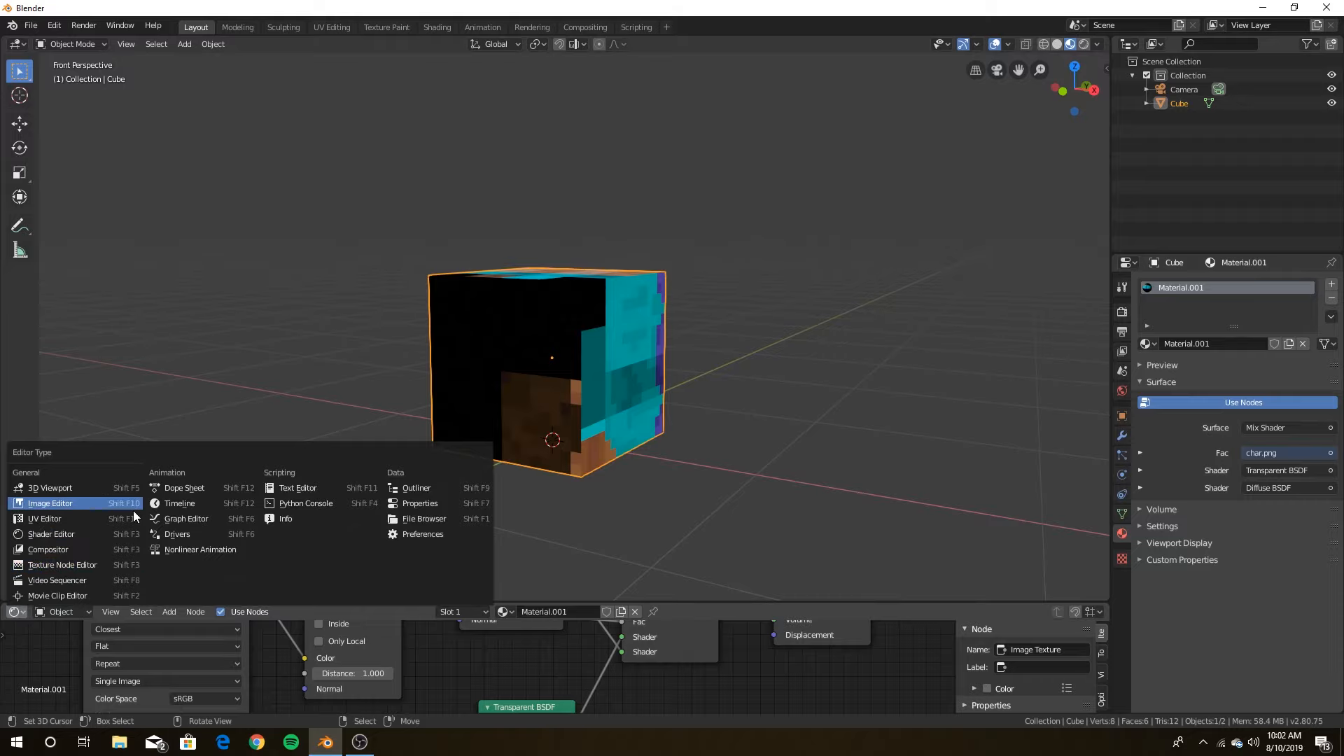
pyautogui.click(170, 503)
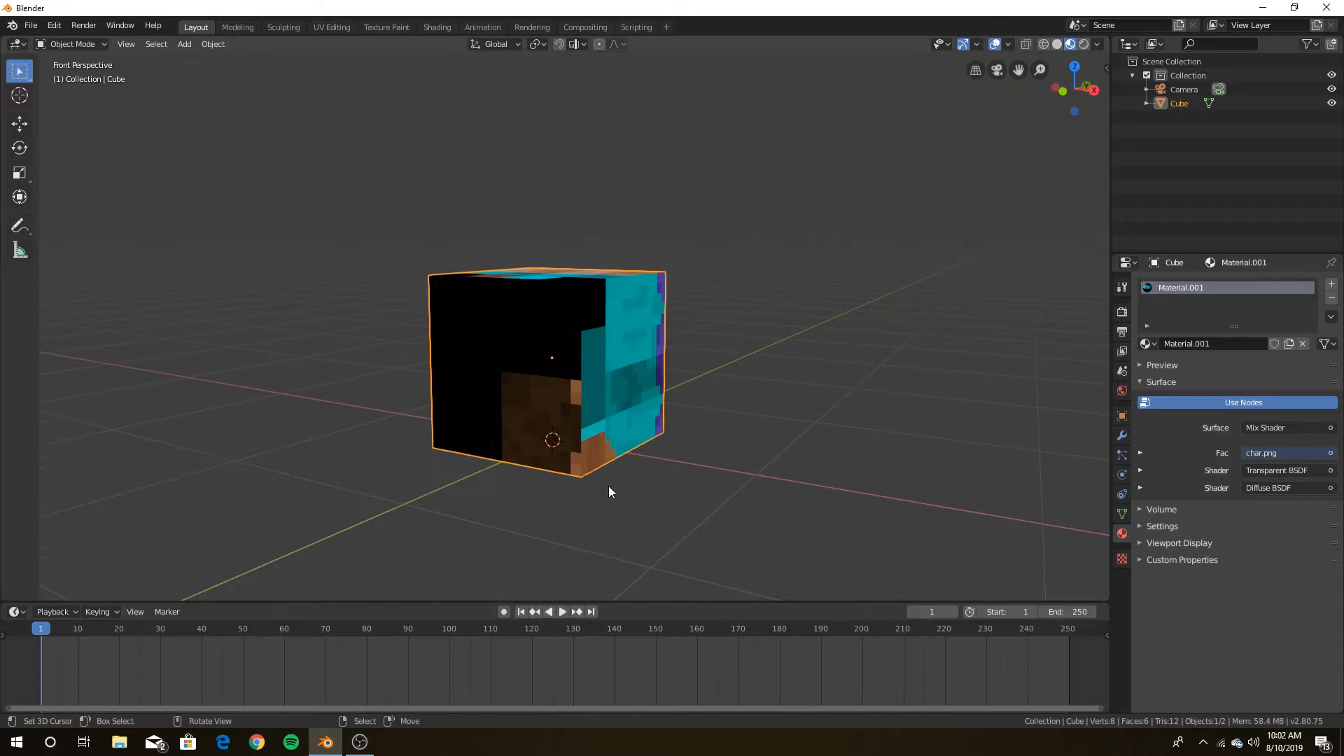
# - Enable Ambient Occlusion in the Eevee render settings
pyautogui.click(1122, 312)
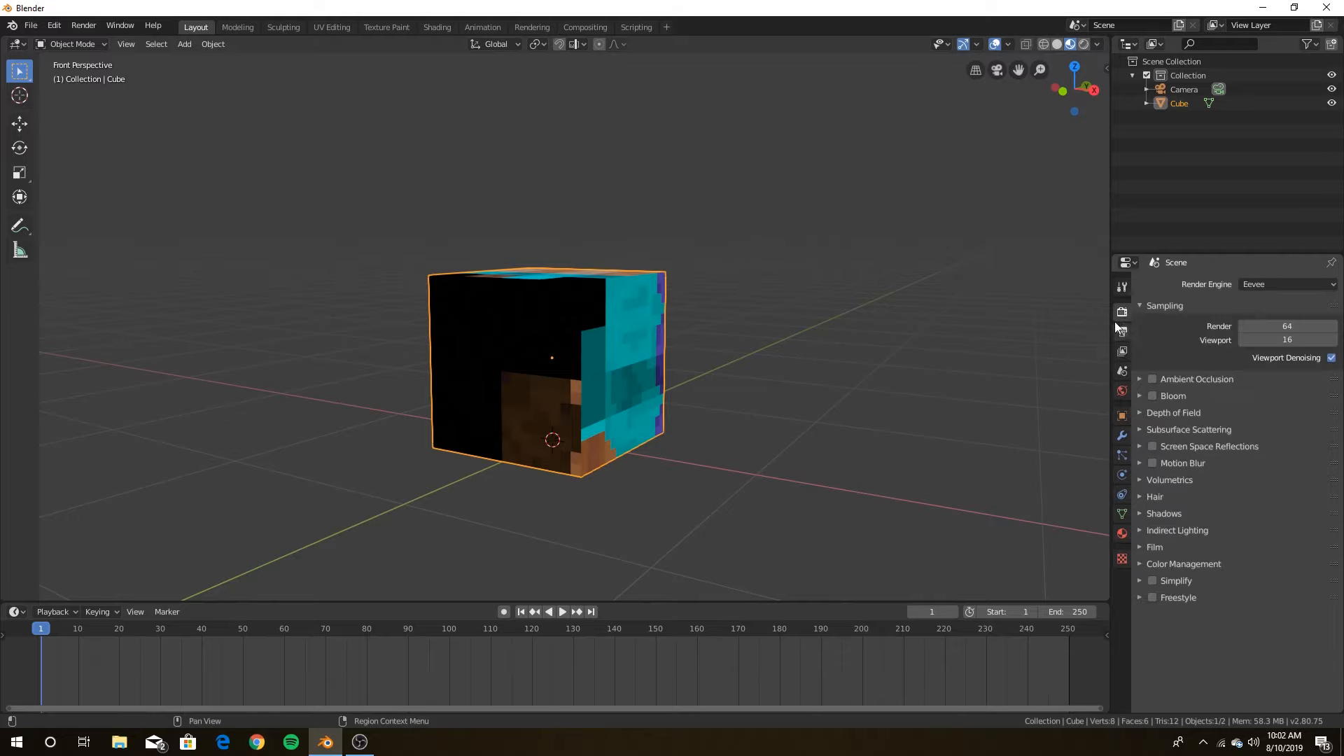
pyautogui.click(1152, 379)
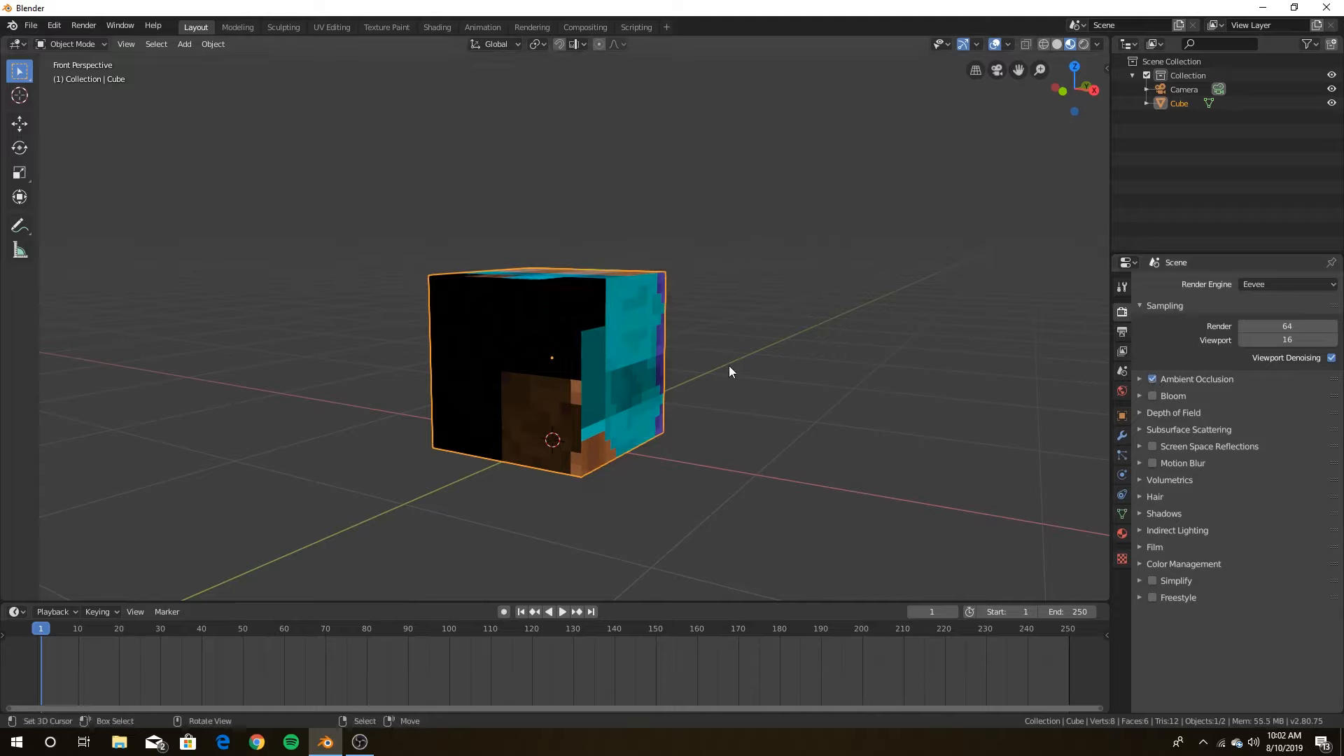
# - In front view, enter Edit Mode on the cube, select all its geometry and reset its UV mapping
pyautogui.press('KP_1')
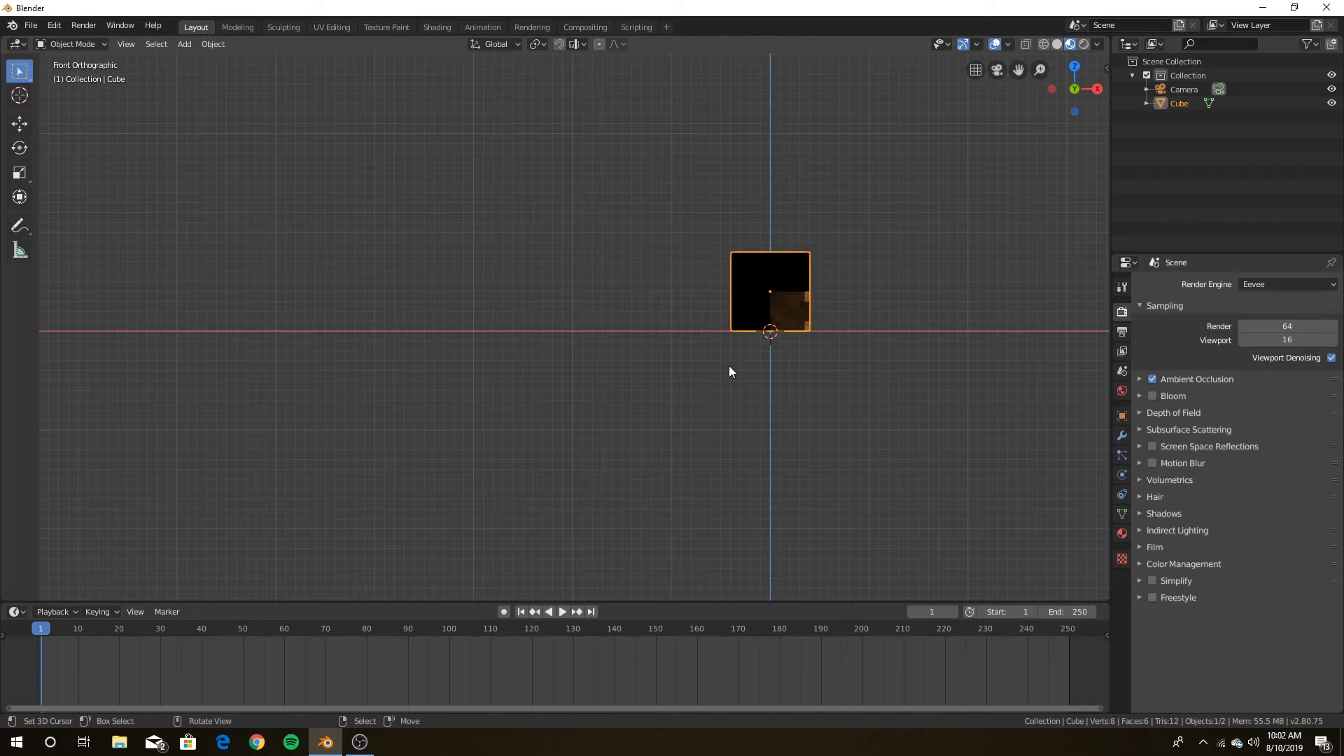
pyautogui.moveTo(1019, 70); pyautogui.dragTo(851, 124)
pyautogui.scroll(5, 790, 339)
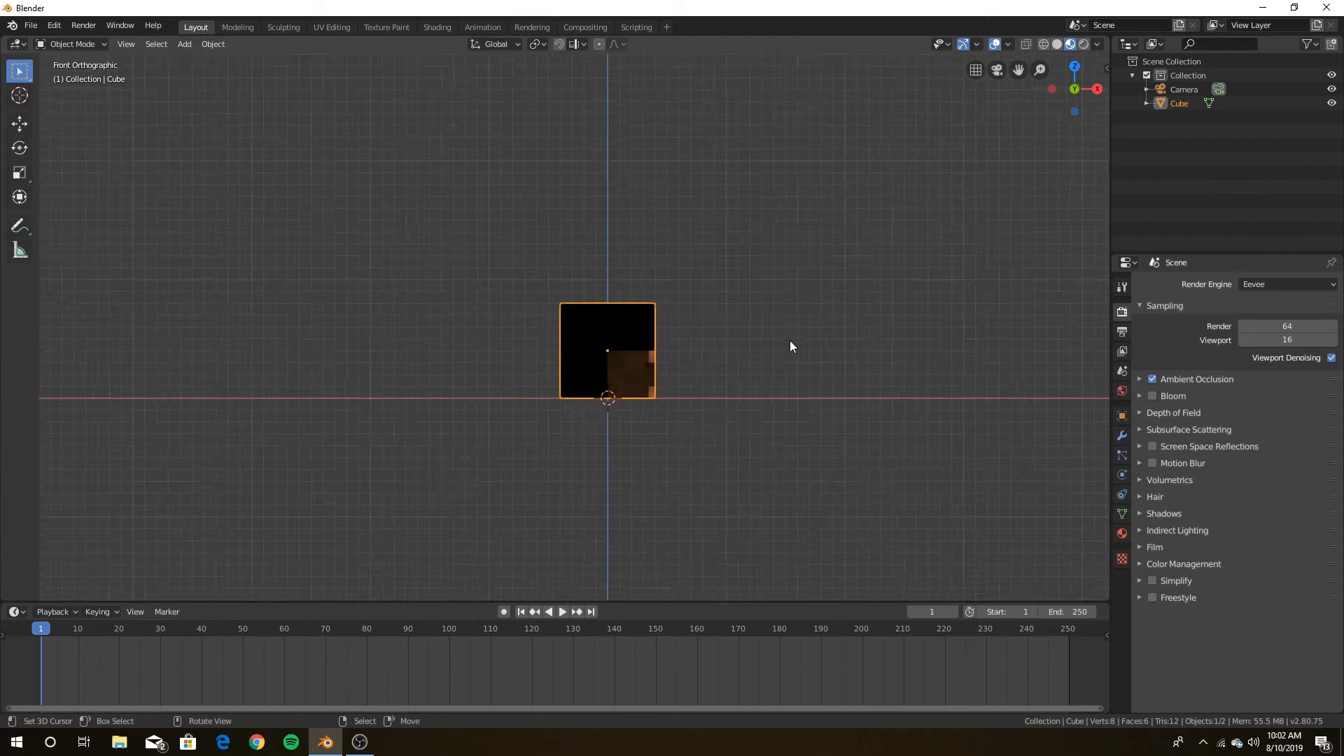
pyautogui.press('Tab')
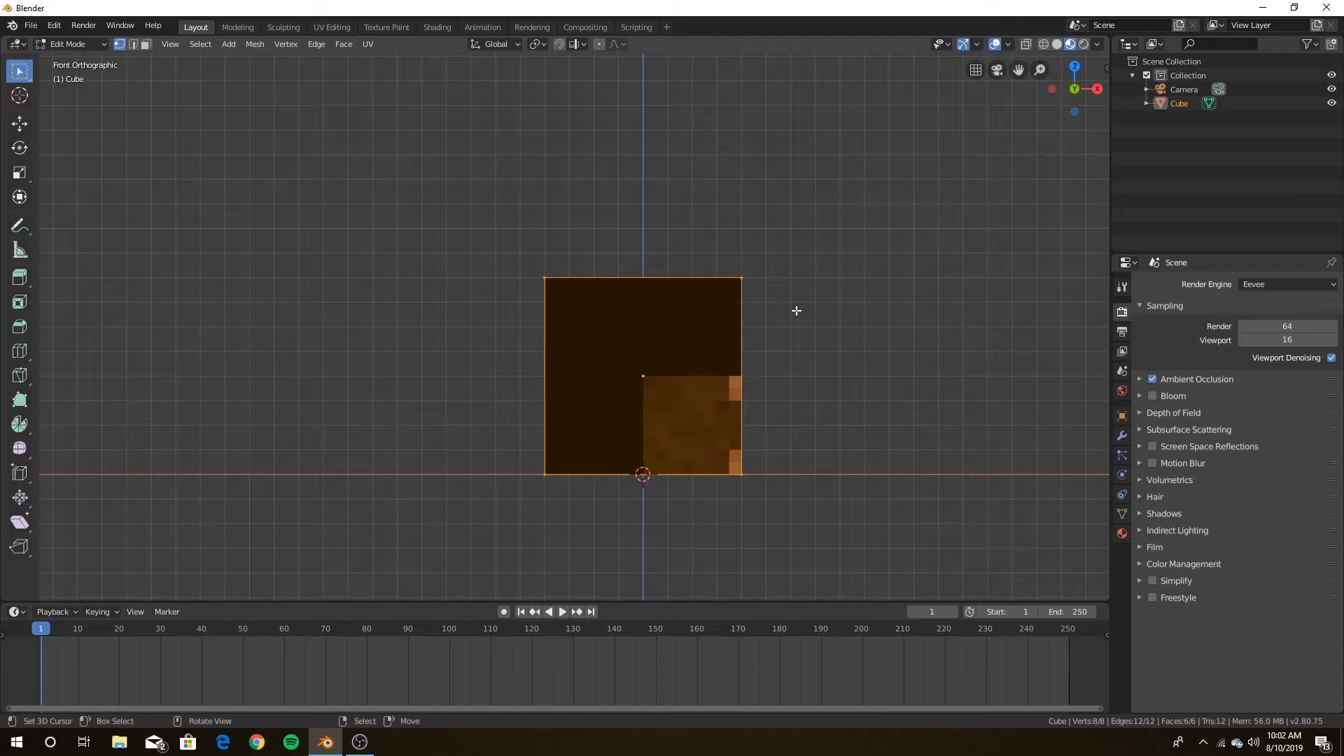
pyautogui.hotkey('alt', 'a')
pyautogui.press('a')
pyautogui.press('u')
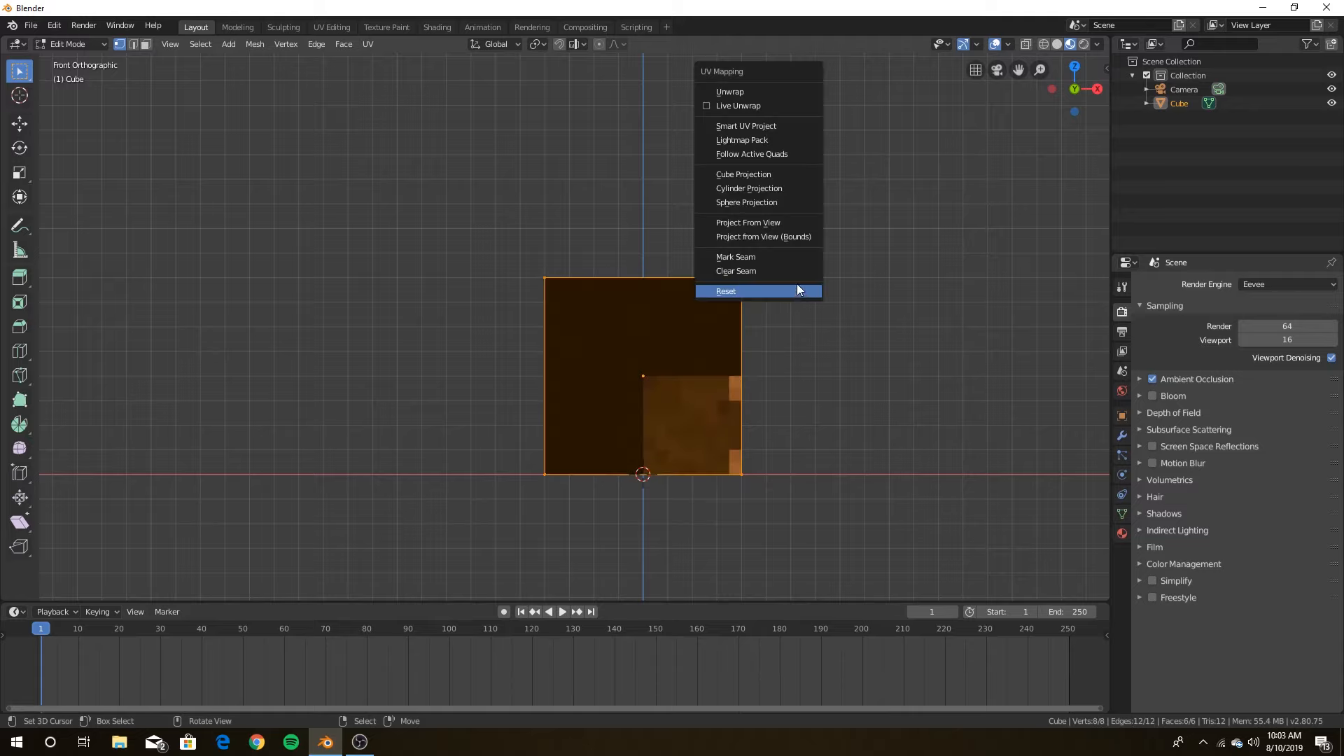
pyautogui.click(796, 290)
# - Turn the Properties area into a UV Editor and widen it to show the whole char.png skin
pyautogui.click(1127, 263)
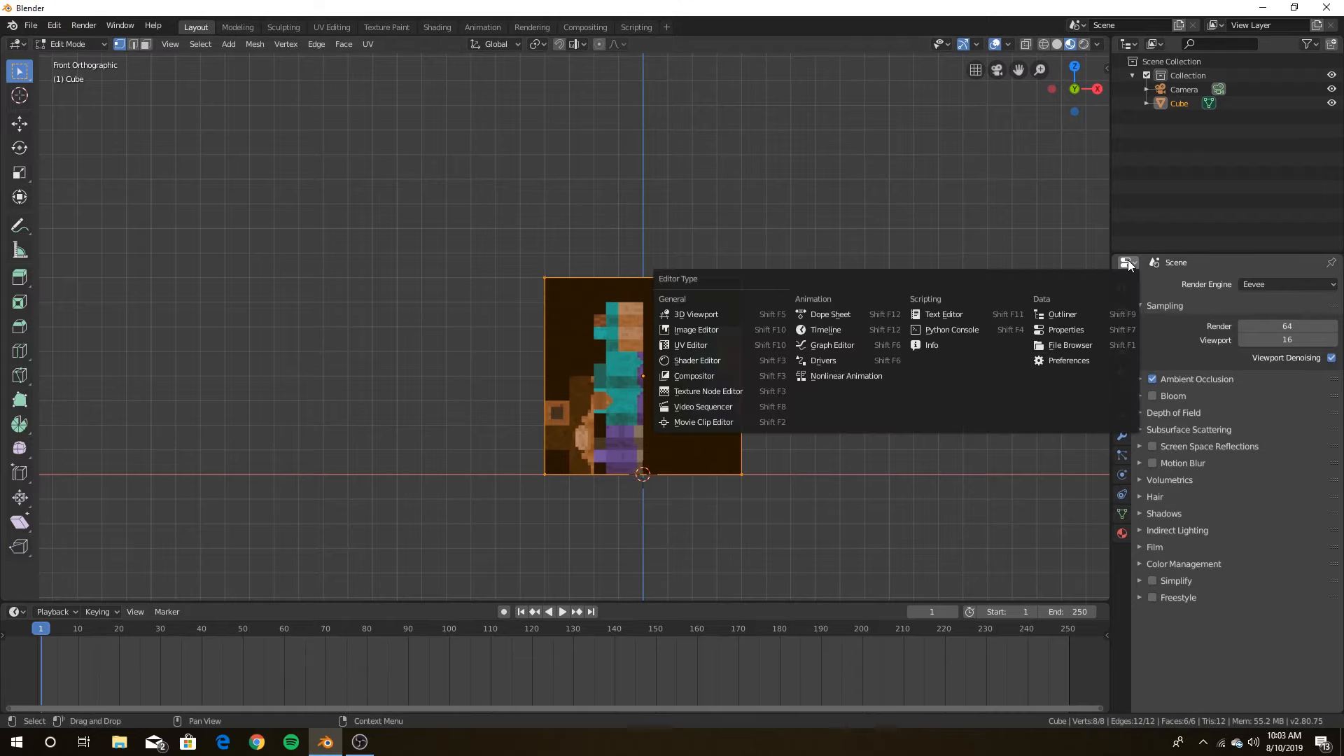
pyautogui.click(704, 345)
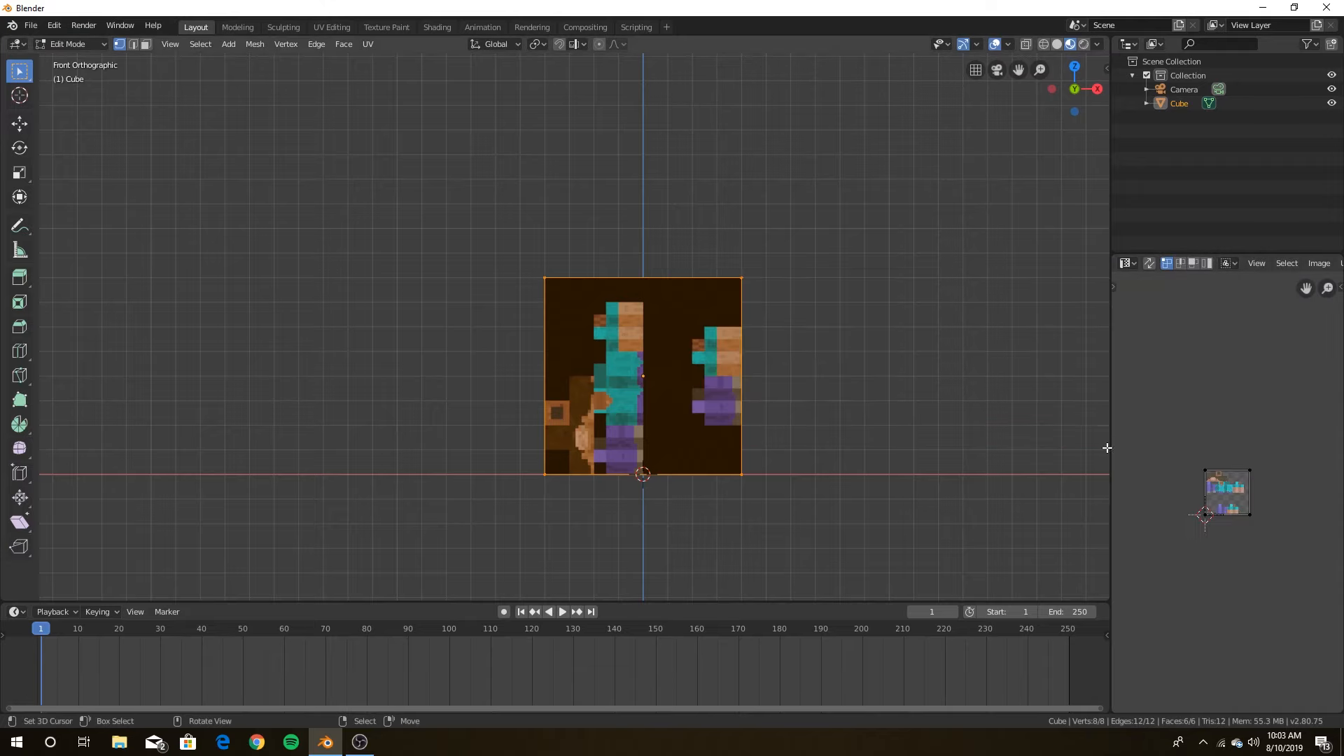
pyautogui.moveTo(1111, 447); pyautogui.dragTo(923, 405)
pyautogui.scroll(5, 1201, 538)
pyautogui.scroll(3, 1220, 497)
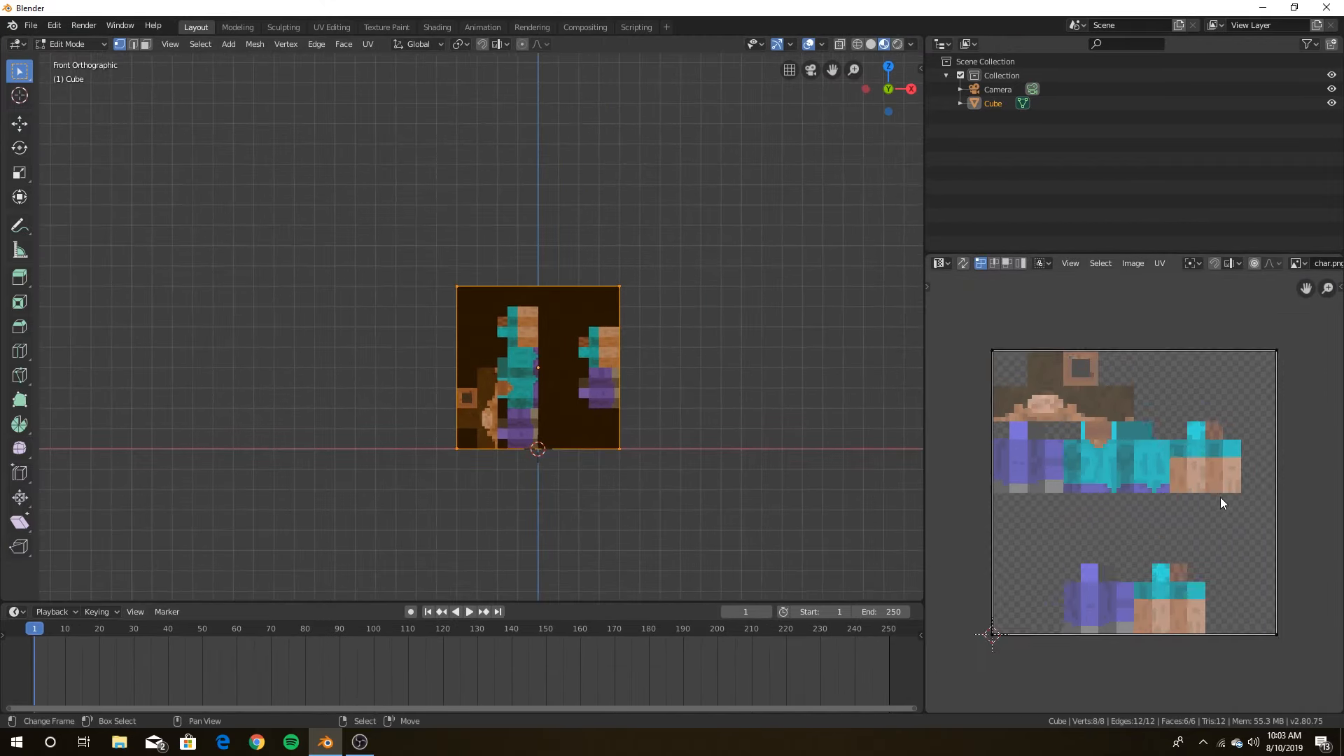
pyautogui.moveTo(1218, 496); pyautogui.dragTo(1229, 490, button='middle')
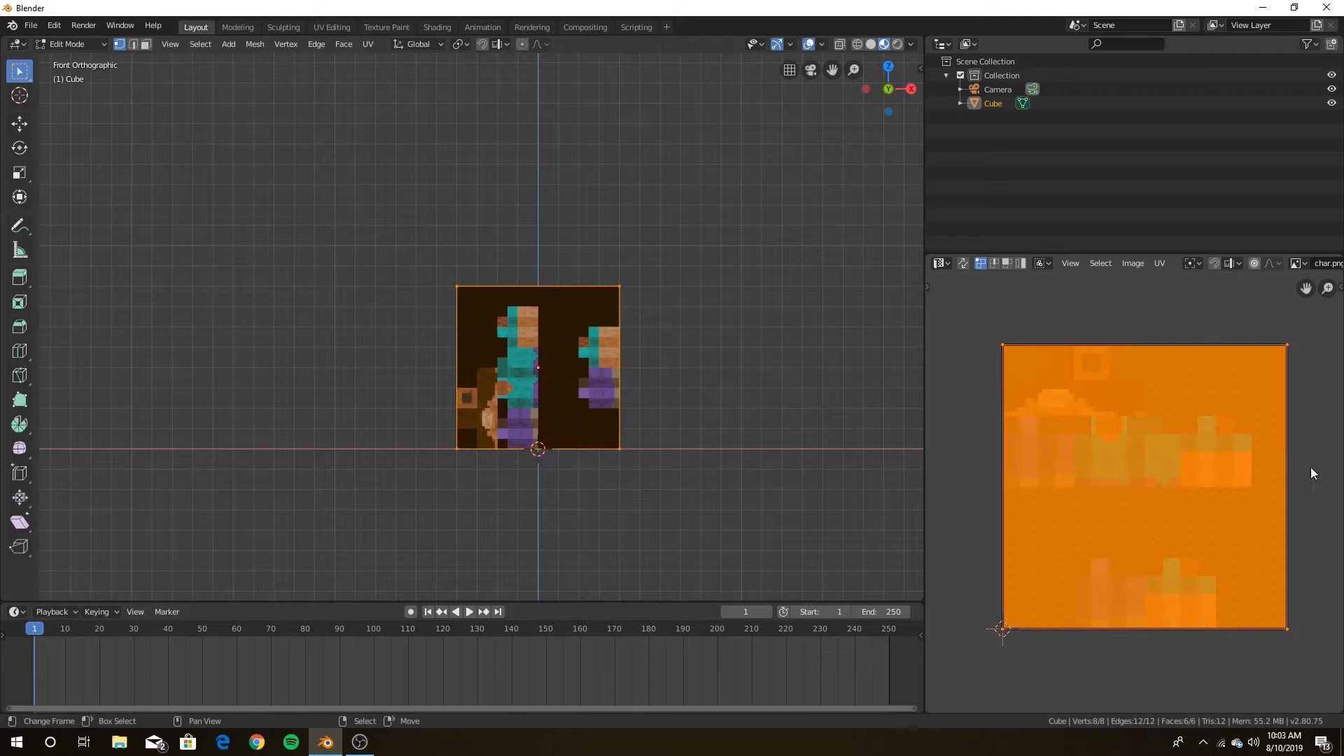
# - Scale all of the cube's UVs down to the size of the skin's face area and move them over that face
pyautogui.press('s')
pyautogui.click(1163, 472)
pyautogui.press('g')
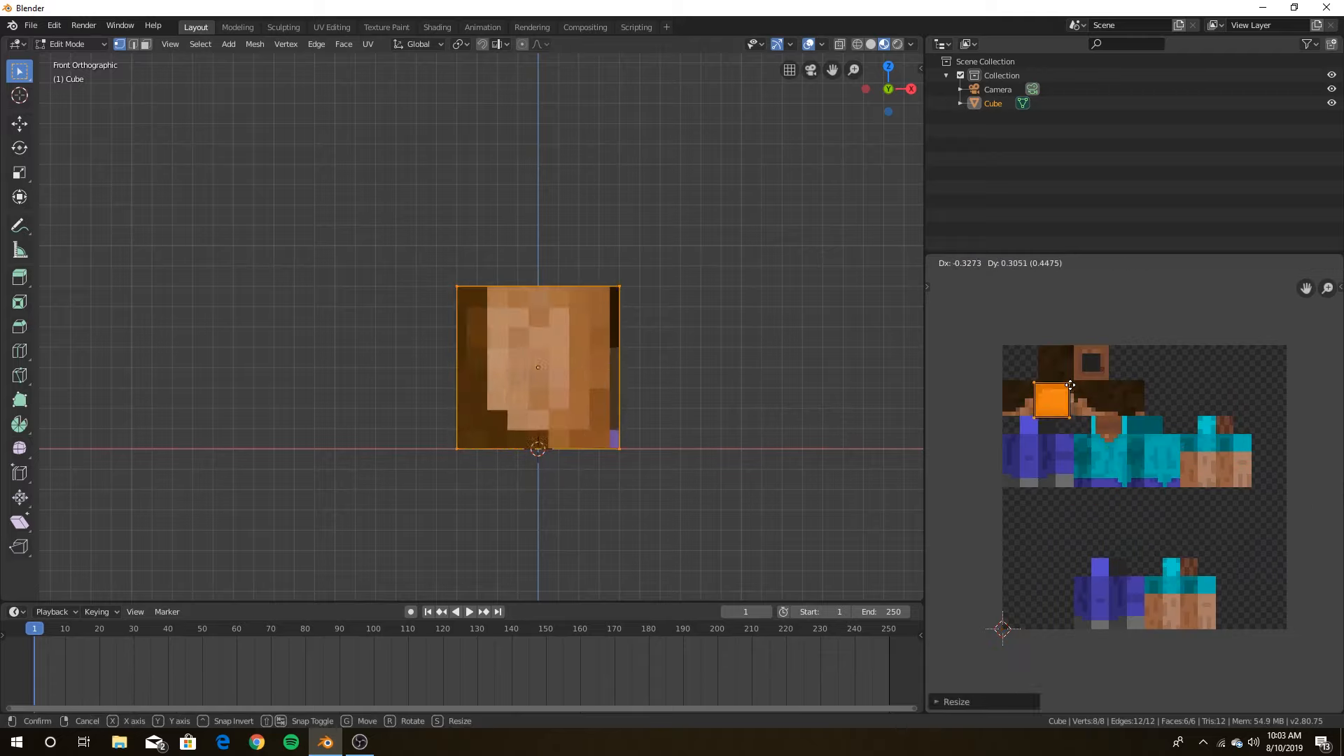
pyautogui.click(1070, 380)
# - Fine-position the UV square over the skin's face area and snap the selected UVs to pixels
pyautogui.scroll(5, 1071, 407)
pyautogui.moveTo(1209, 558); pyautogui.dragTo(1300, 617, button='middle')
pyautogui.press('g')
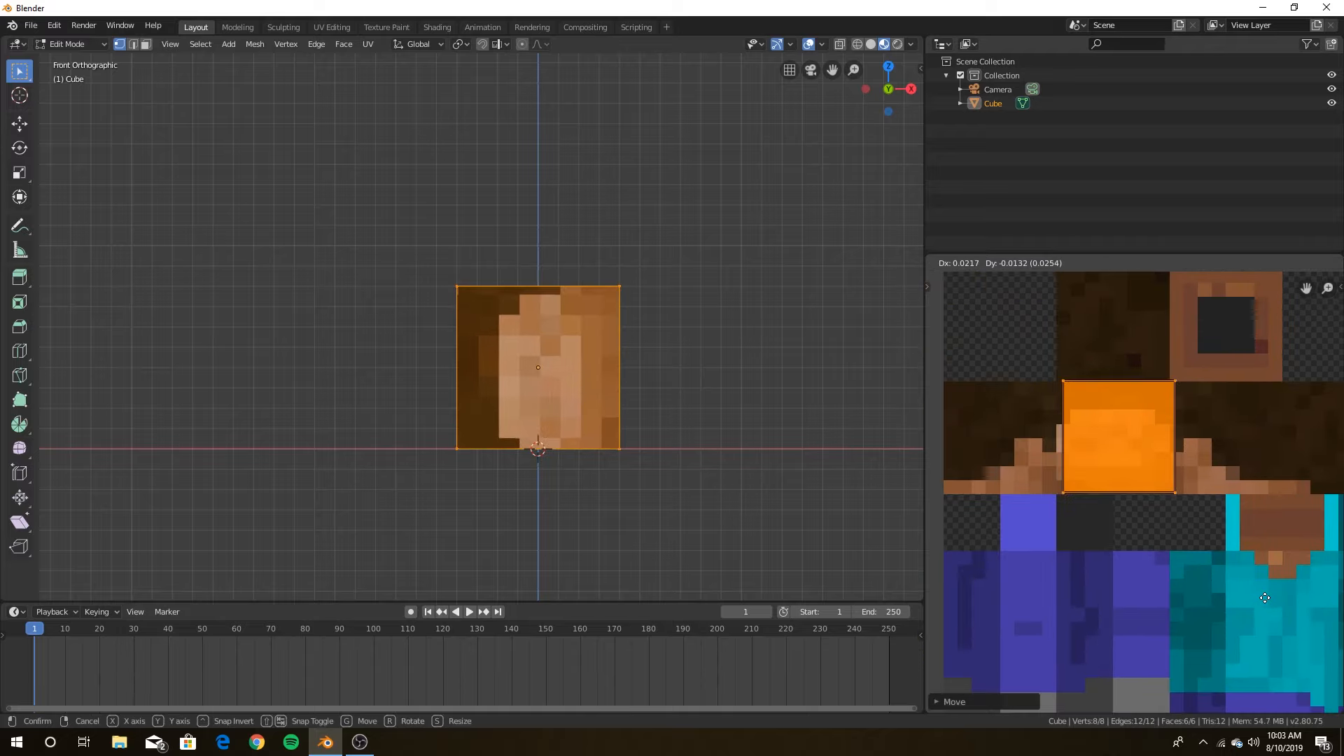
pyautogui.click(1253, 599)
pyautogui.scroll(2, 1198, 593)
pyautogui.press('g')
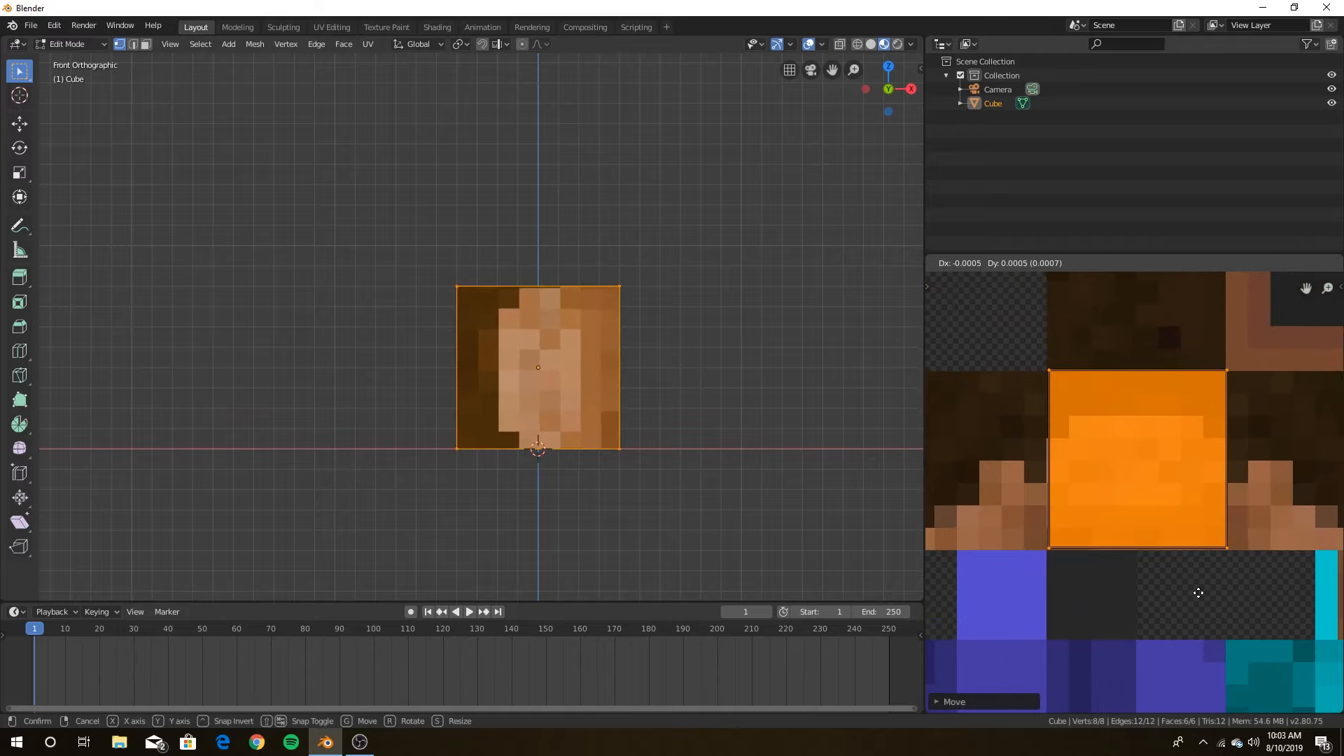
pyautogui.click(1198, 593)
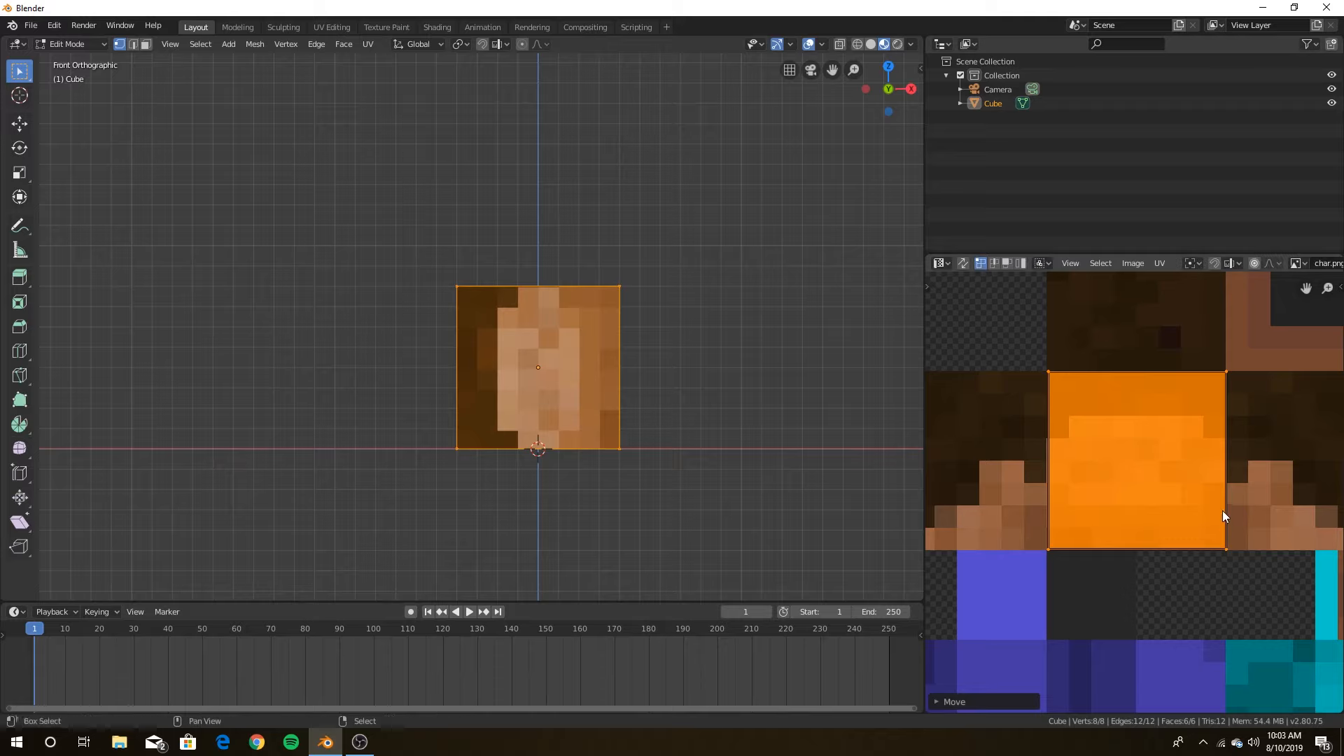
pyautogui.hotkey('shift', 's')
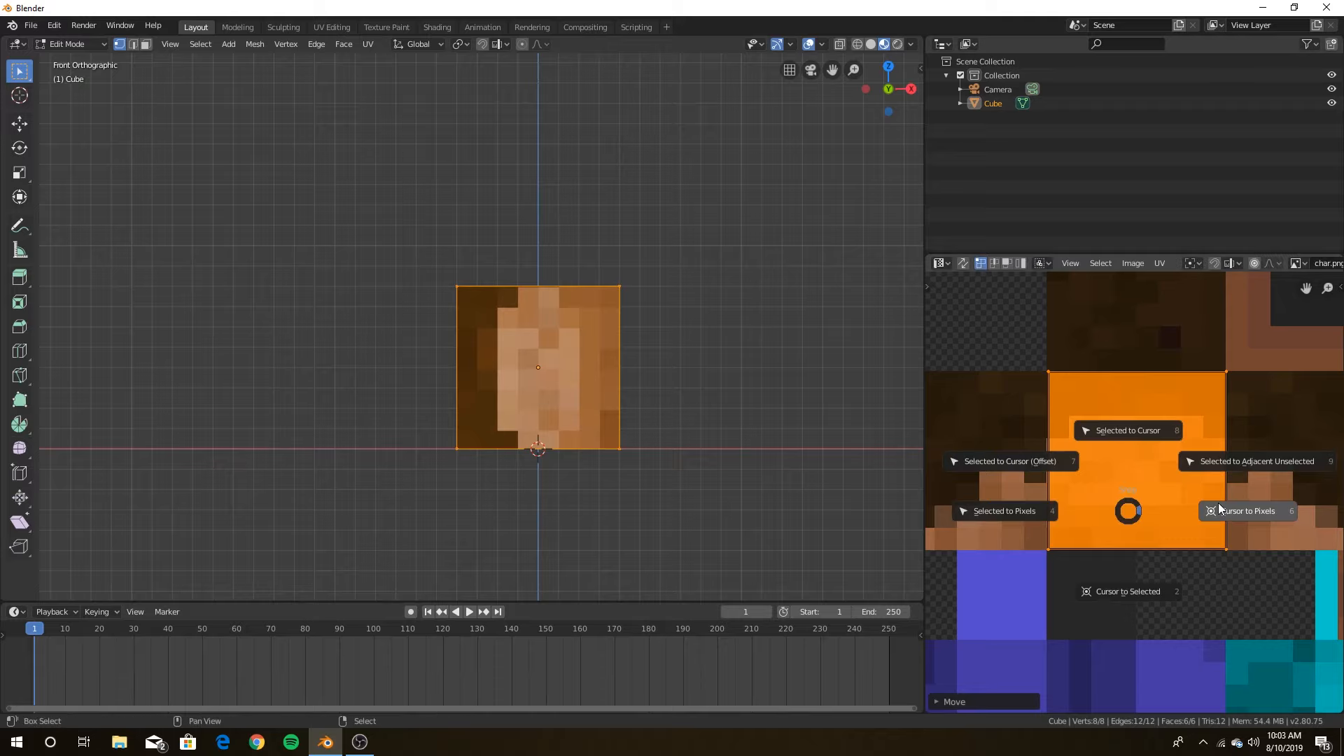
pyautogui.click(1046, 511)
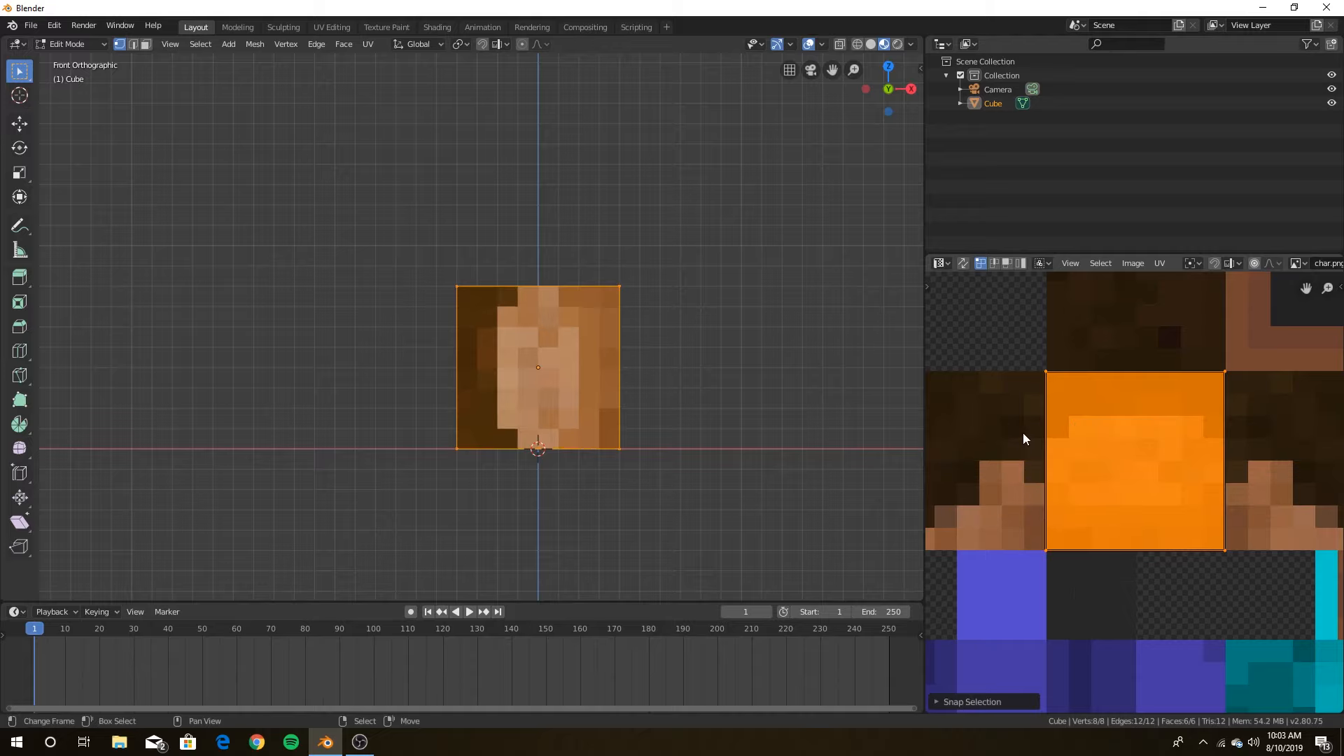
# - In face select mode, select only the loop of four side faces and rotate their UVs by 270° so the face texture stands upright
pyautogui.hotkey('shift', '`')
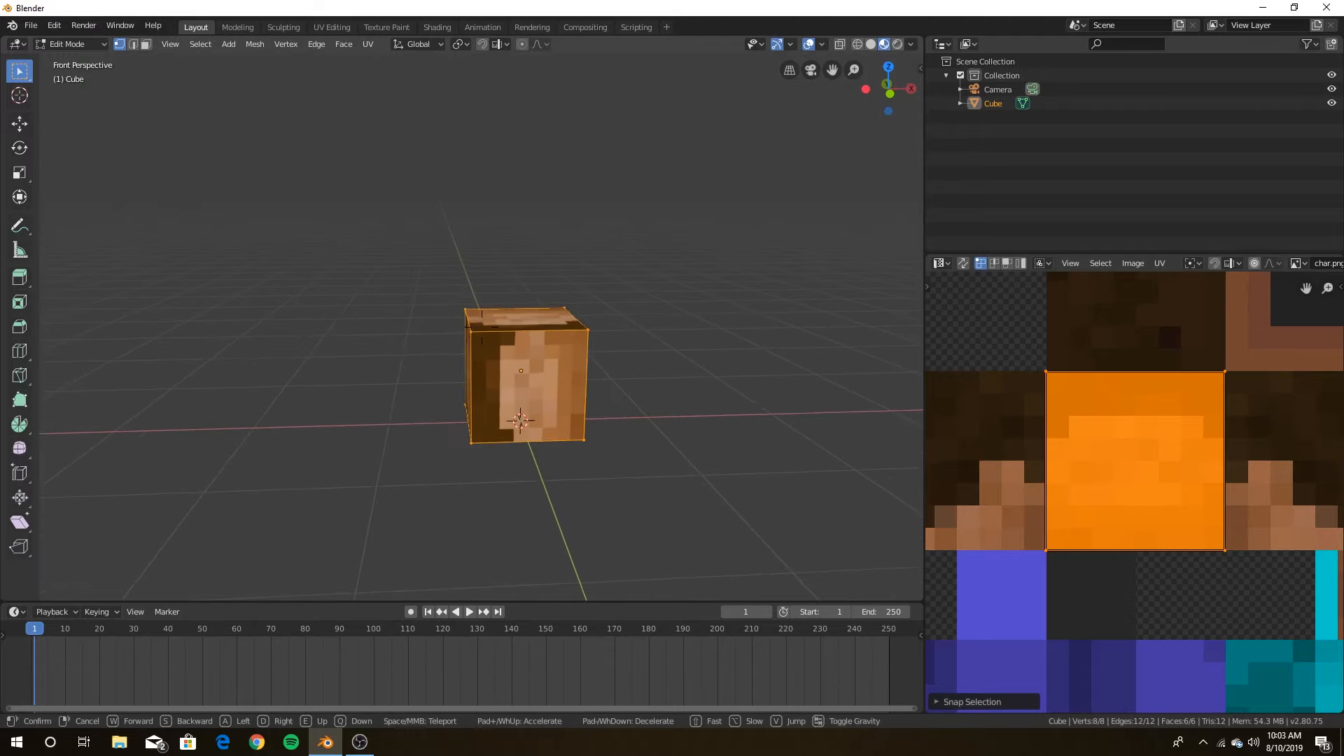
pyautogui.press('w')
pyautogui.click(479, 328)
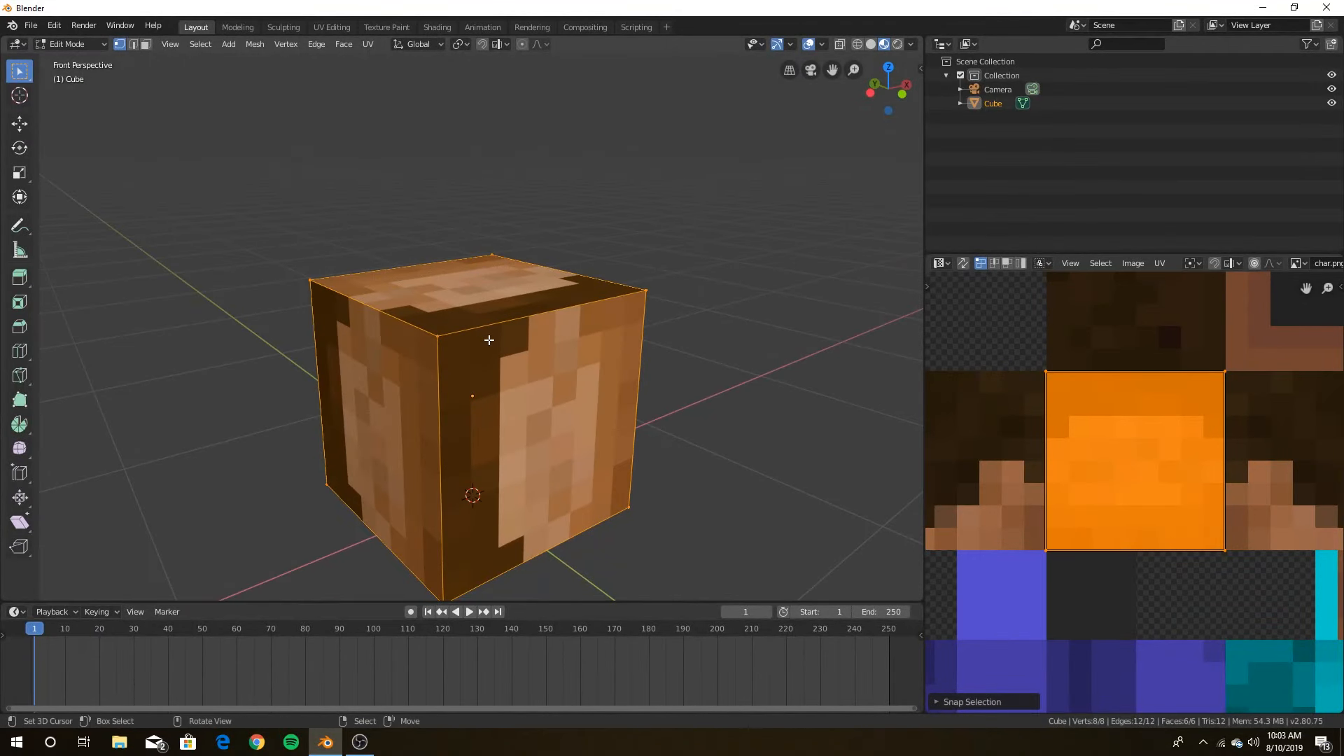
pyautogui.hotkey('alt', 'a')
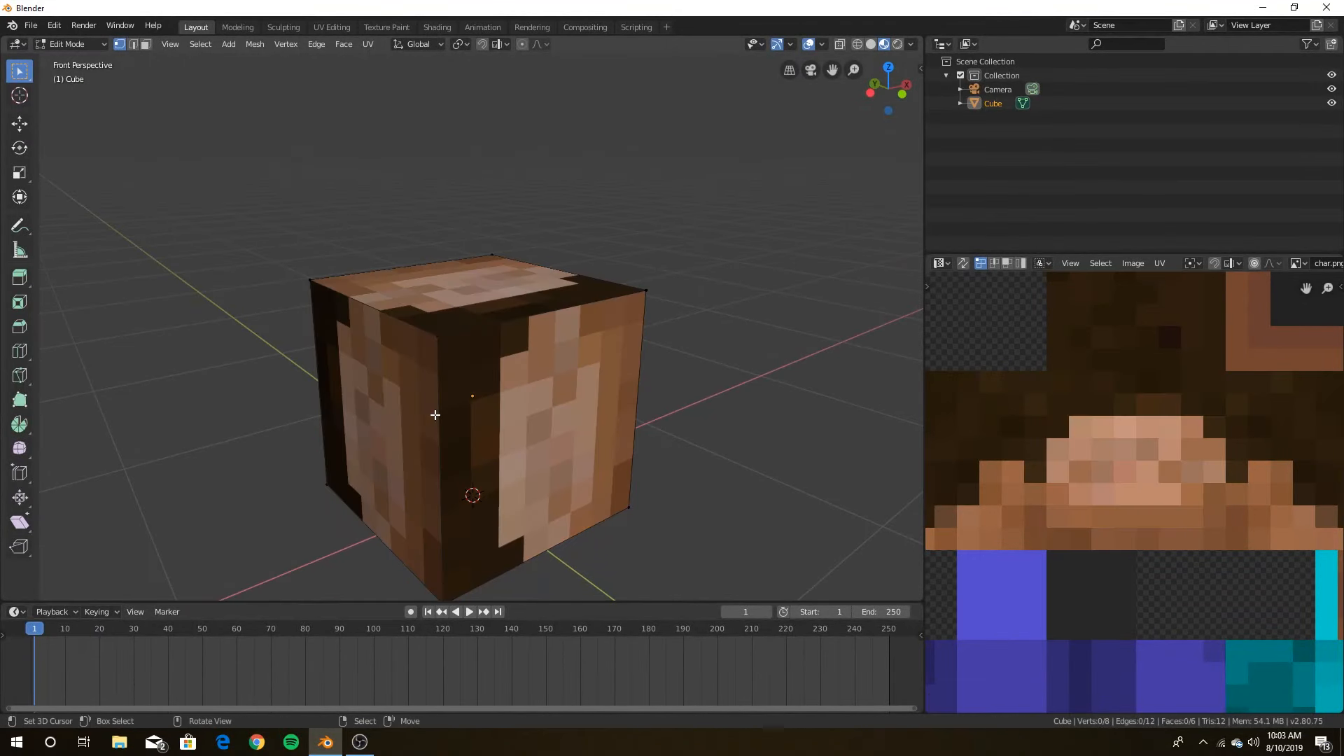
pyautogui.click(144, 45)
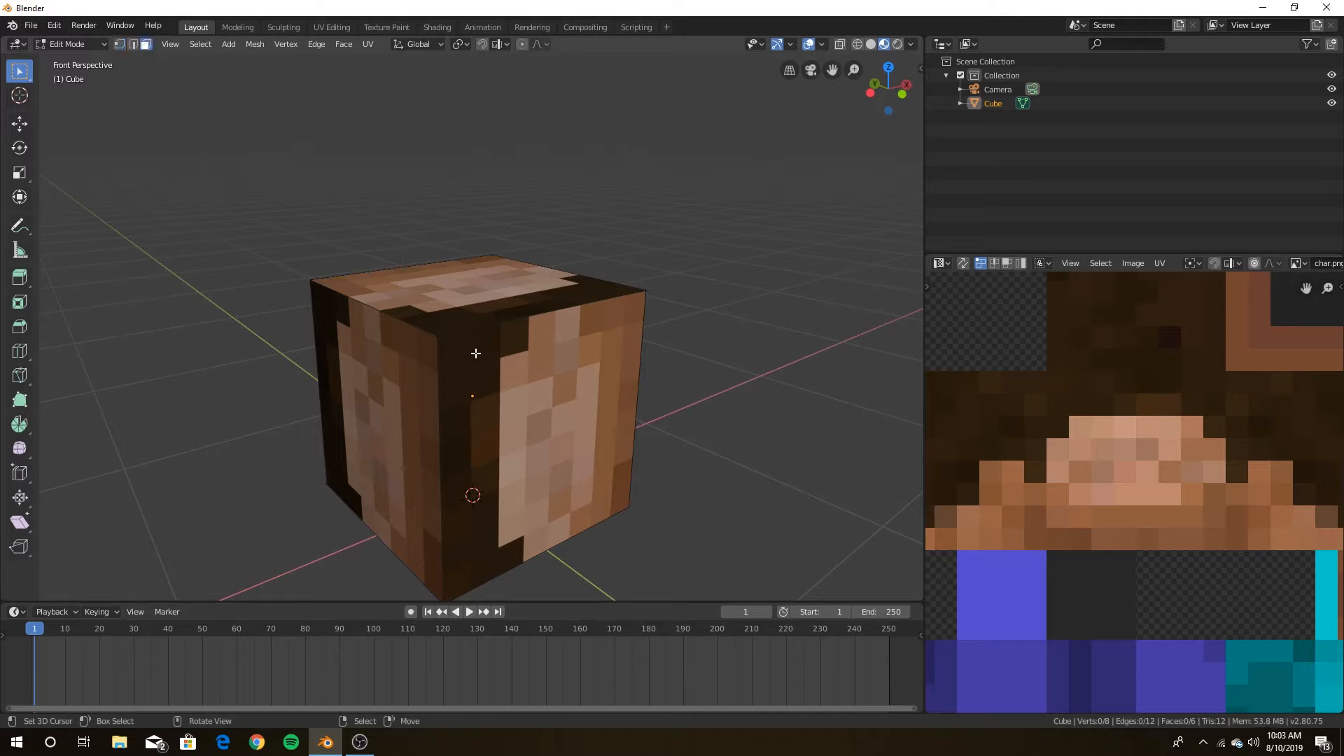
pyautogui.press('shift')
pyautogui.press('alt')
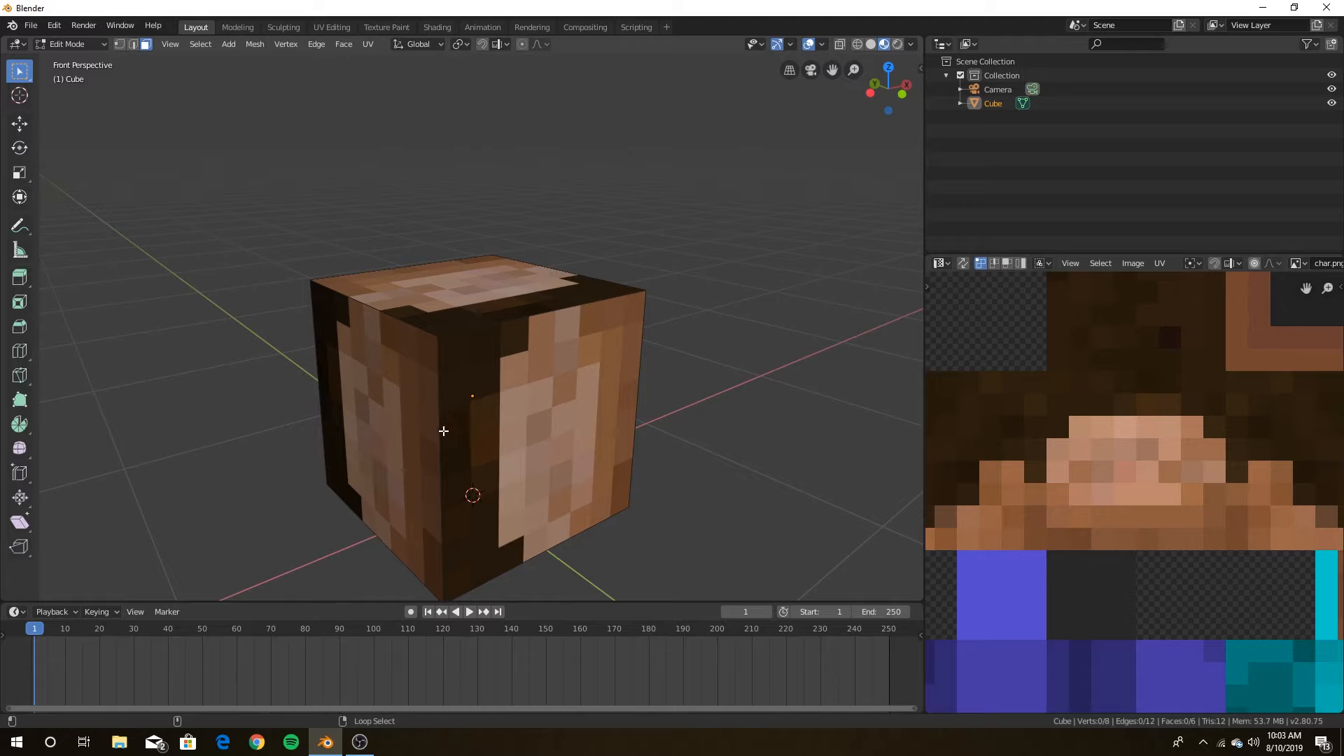
pyautogui.keyDown('alt'); pyautogui.click(443, 430); pyautogui.keyUp('alt')
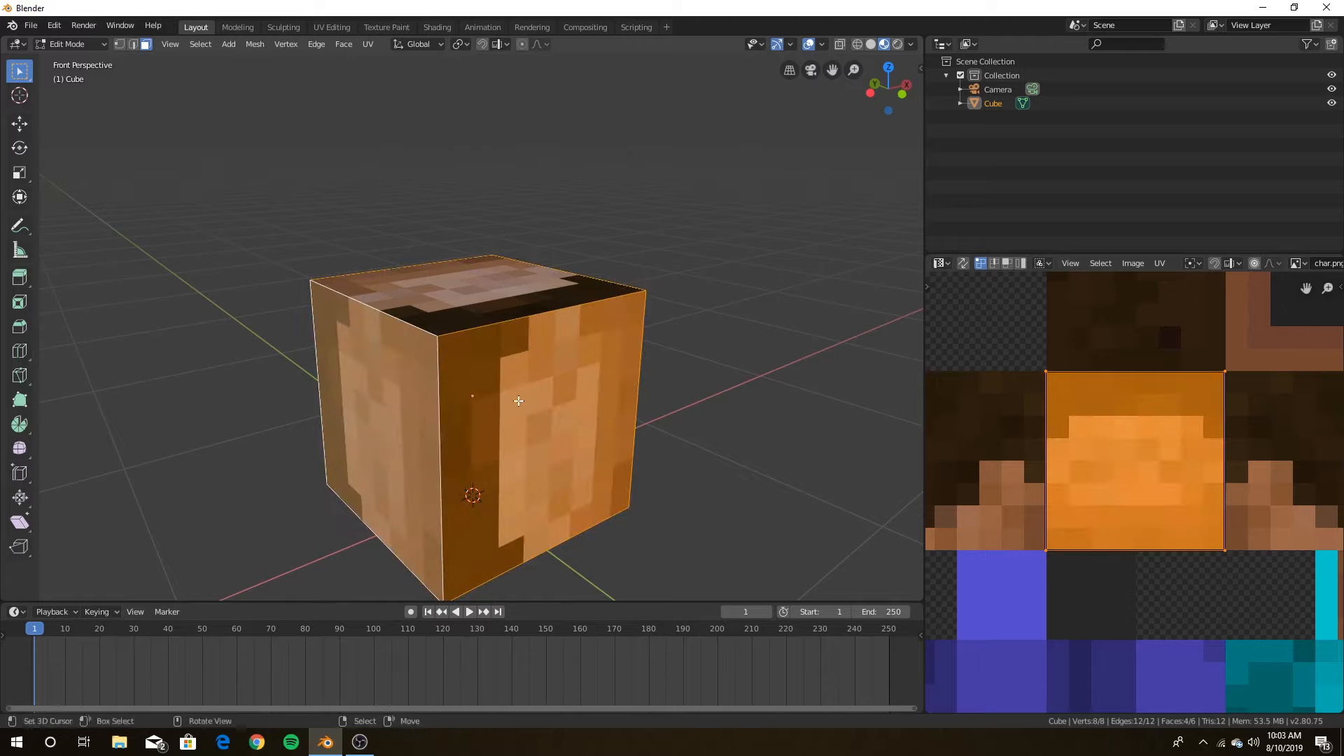
pyautogui.press('KP_1')
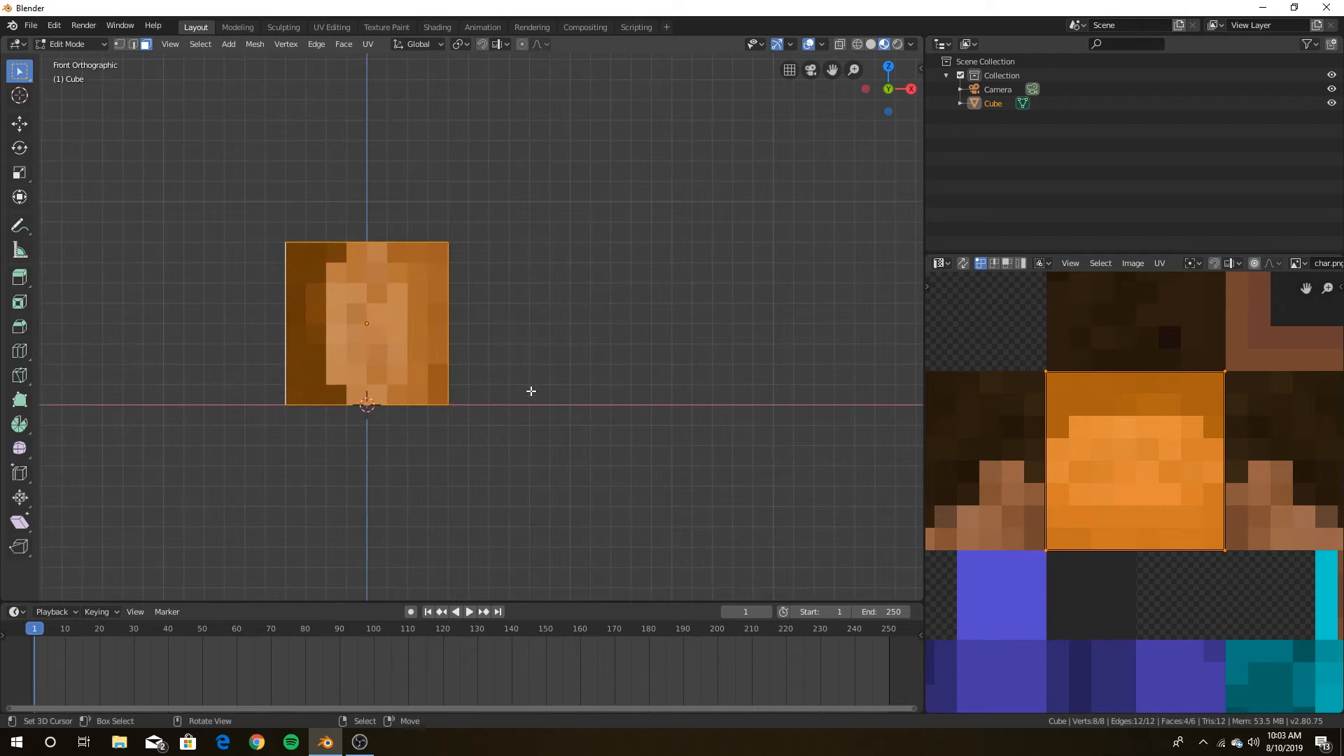
pyautogui.write('r')
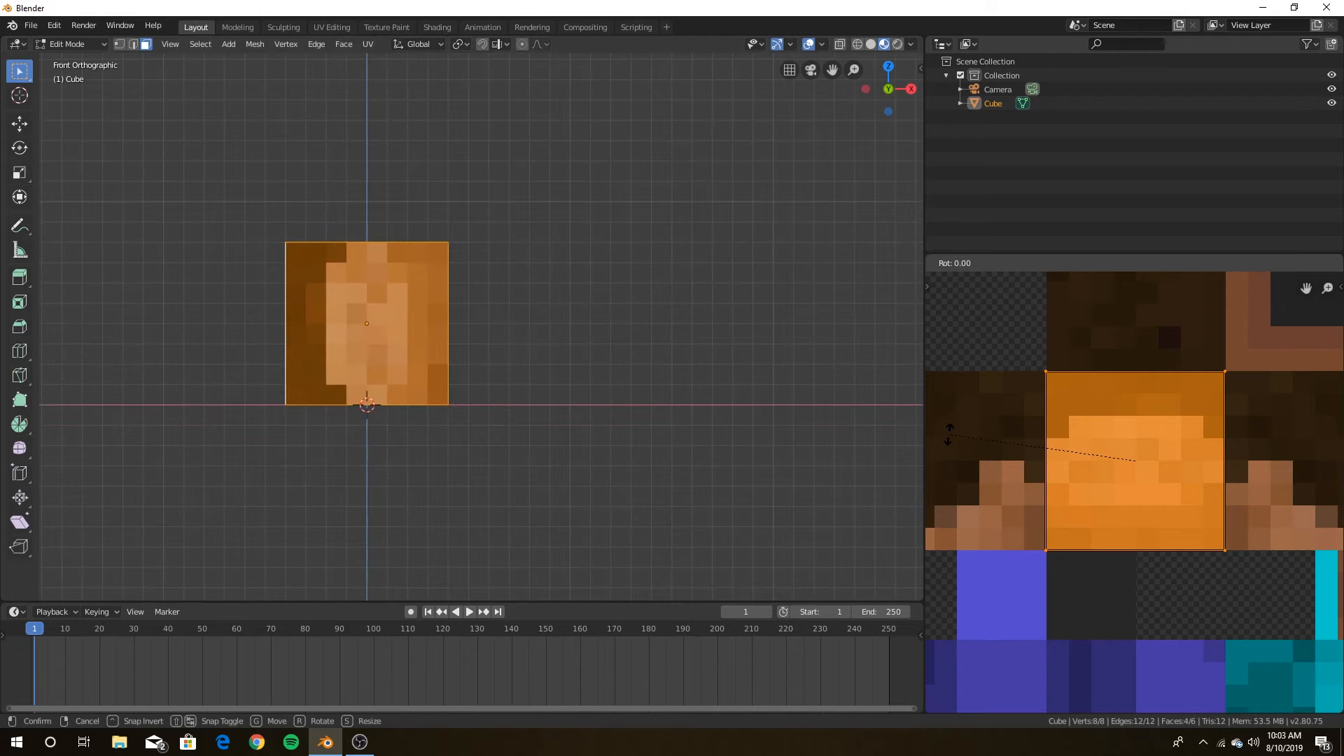
pyautogui.write('270')
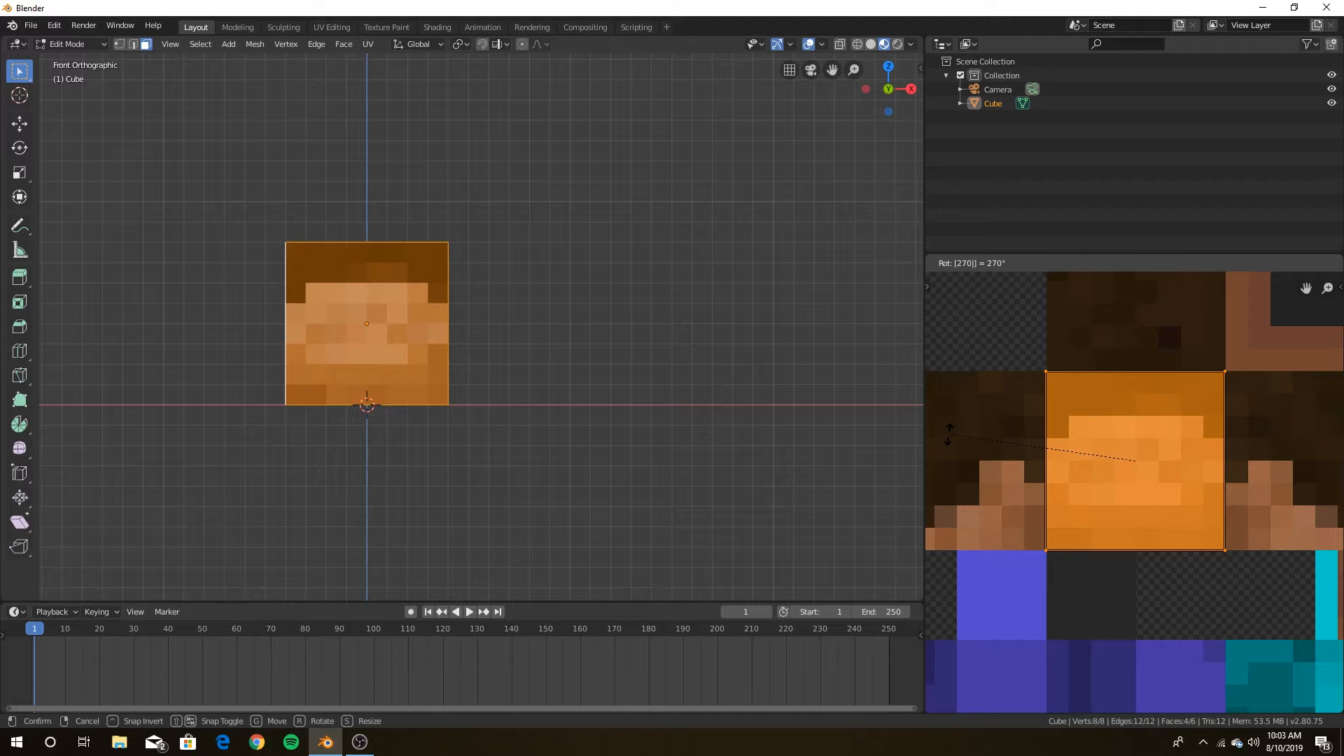
pyautogui.press('Return')
# - Select only the cube's bottom and top faces and rotate their UVs by 180°
pyautogui.hotkey('shift', '`')
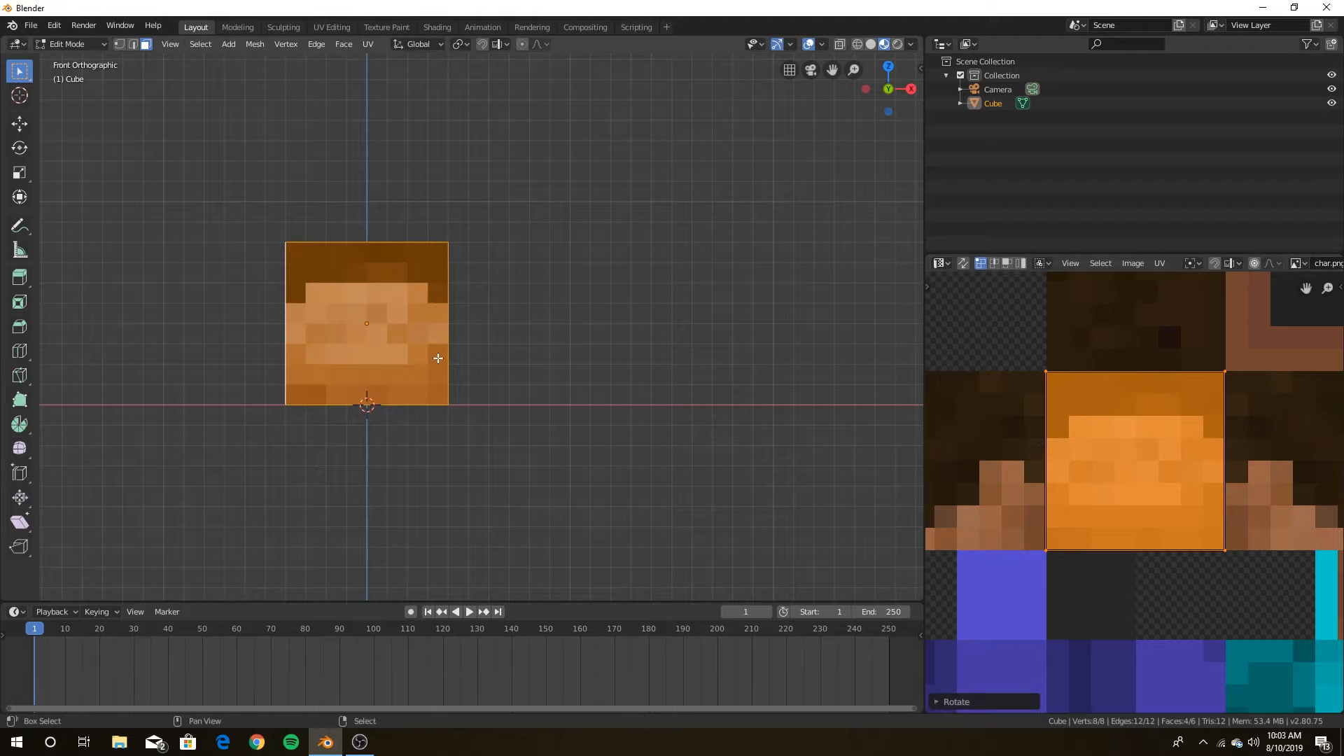
pyautogui.press('w')
pyautogui.click(482, 327)
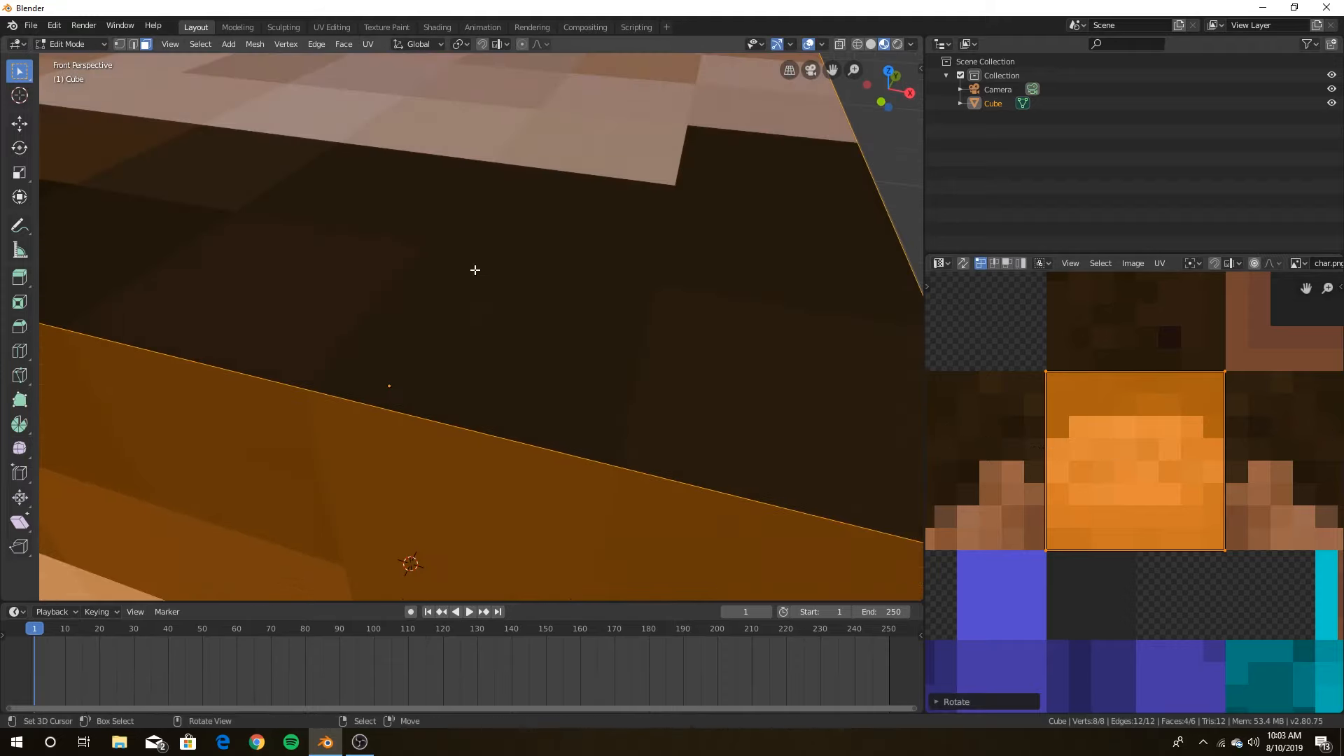
pyautogui.click(474, 270)
pyautogui.hotkey('shift', '`')
pyautogui.press('s')
pyautogui.press('w')
pyautogui.click(482, 327)
pyautogui.click(497, 153)
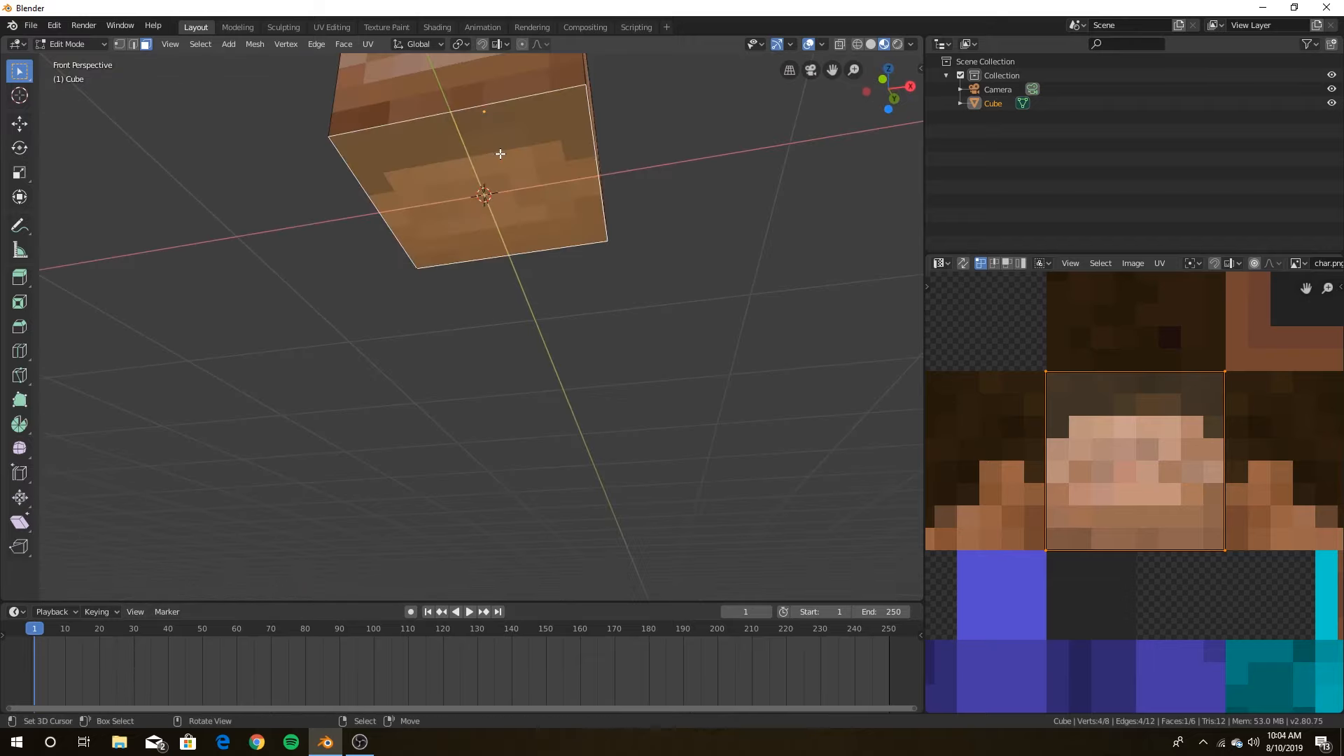
pyautogui.hotkey('shift', '`')
pyautogui.press('w')
pyautogui.press('s')
pyautogui.click(482, 327)
pyautogui.keyDown('shift'); pyautogui.click(479, 317); pyautogui.keyUp('shift')
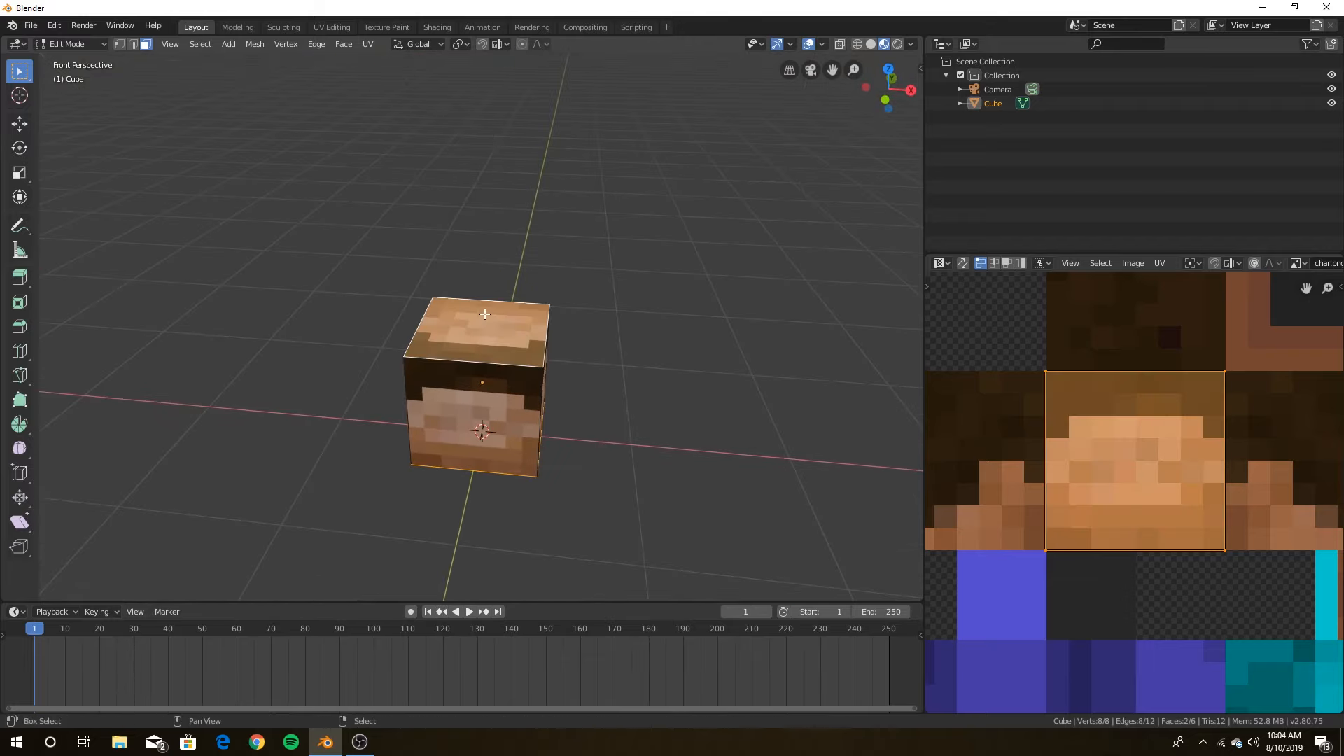
pyautogui.press('KP_1')
pyautogui.write('r')
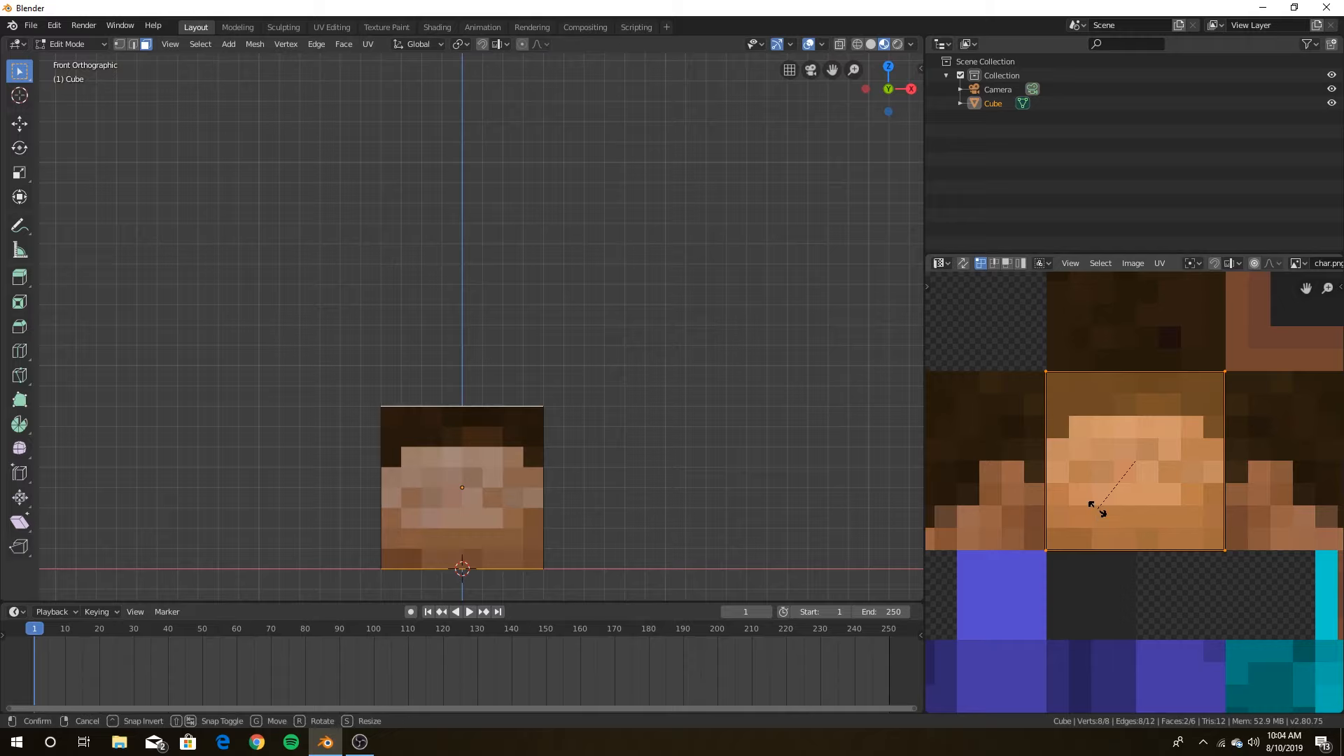
pyautogui.write('18')
pyautogui.press('BackSpace')
pyautogui.press('BackSpace')
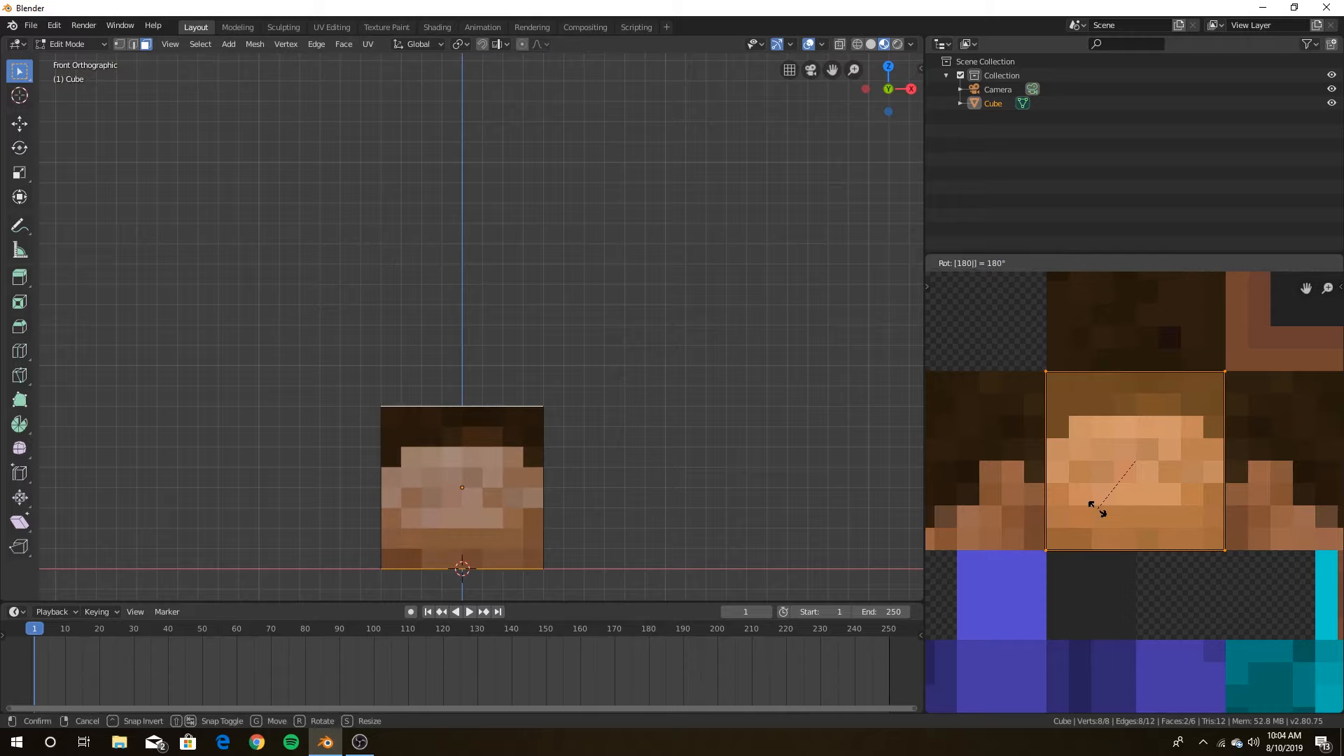
pyautogui.press('Return')
# - Return to the front orthographic view, clear the face selection and turn on X-Ray
pyautogui.hotkey('shift', '`')
pyautogui.press('w')
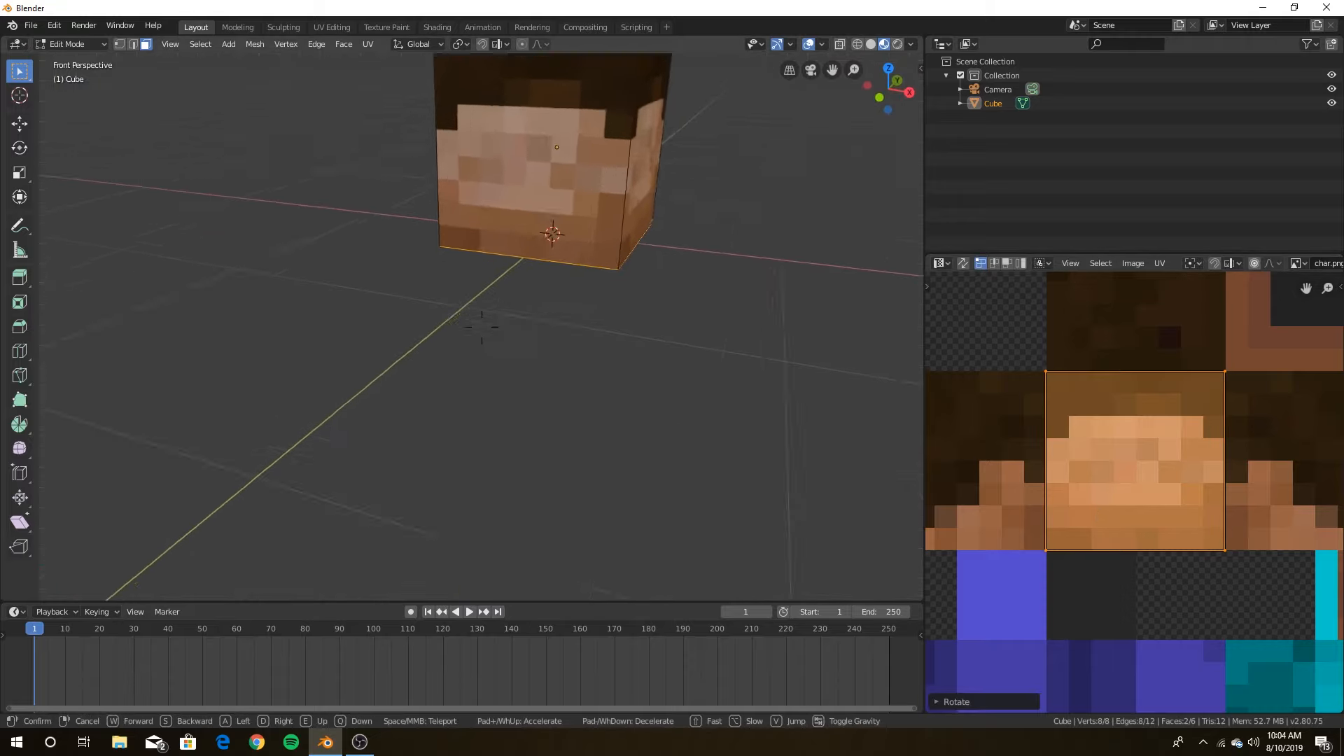
pyautogui.click(482, 327)
pyautogui.press('KP_1')
pyautogui.press('KP_5')
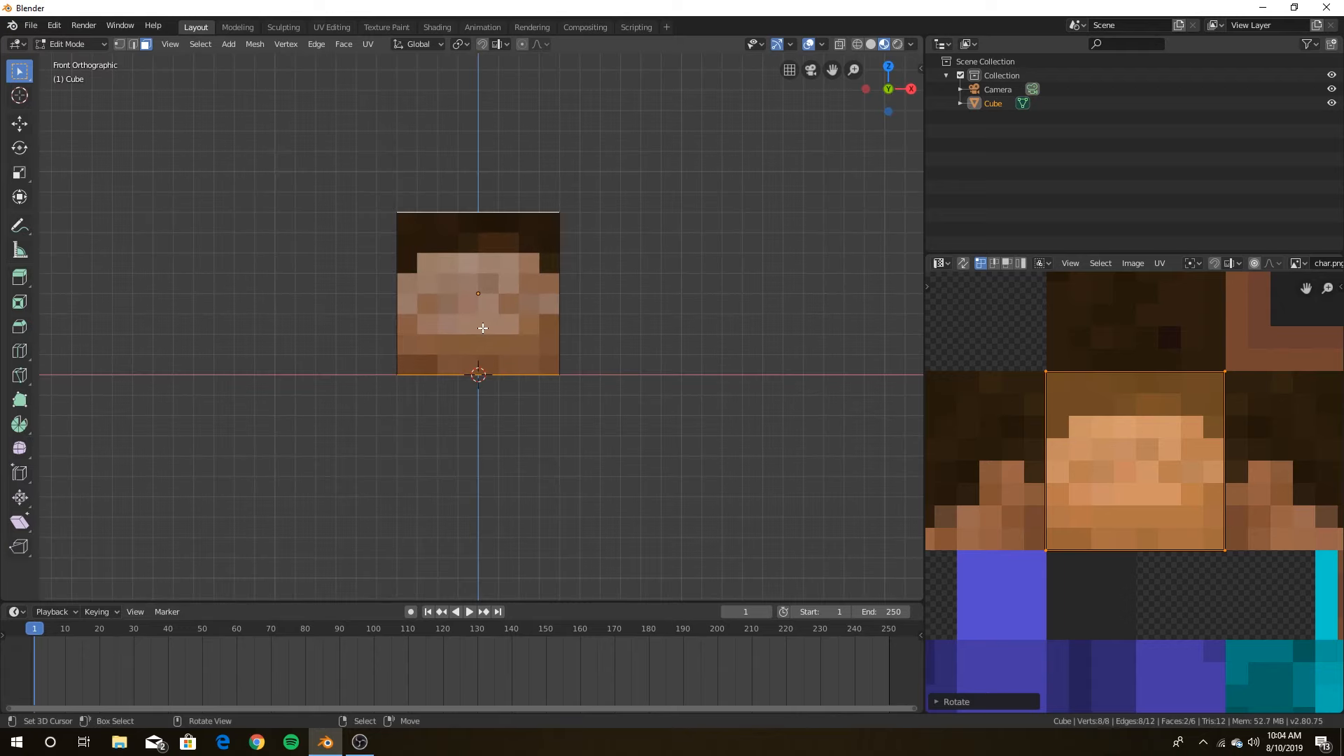
pyautogui.click(569, 295)
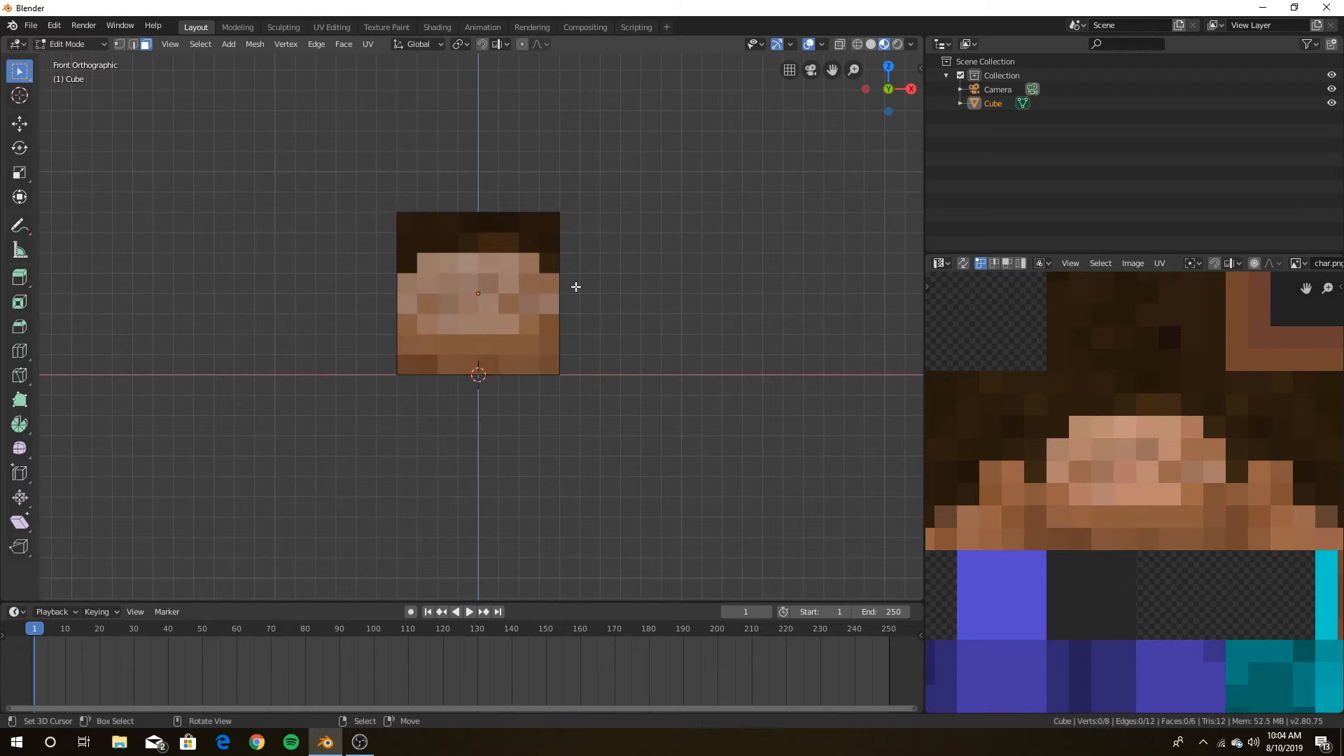
pyautogui.click(839, 45)
# - Select the cube's +X side face, move its UVs onto the head-side area right of the skin's face, and snap them to pixels
pyautogui.click(572, 294)
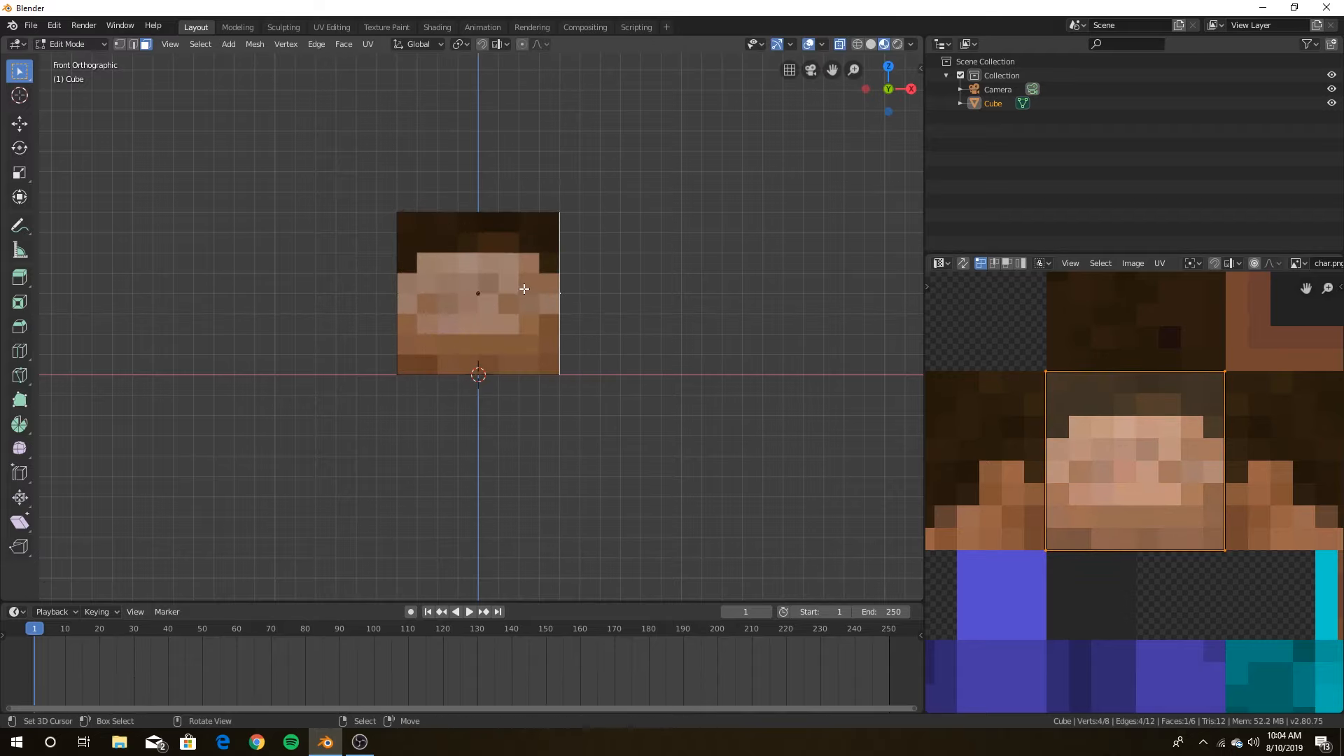
pyautogui.scroll(-2, 1135, 414)
pyautogui.press('g')
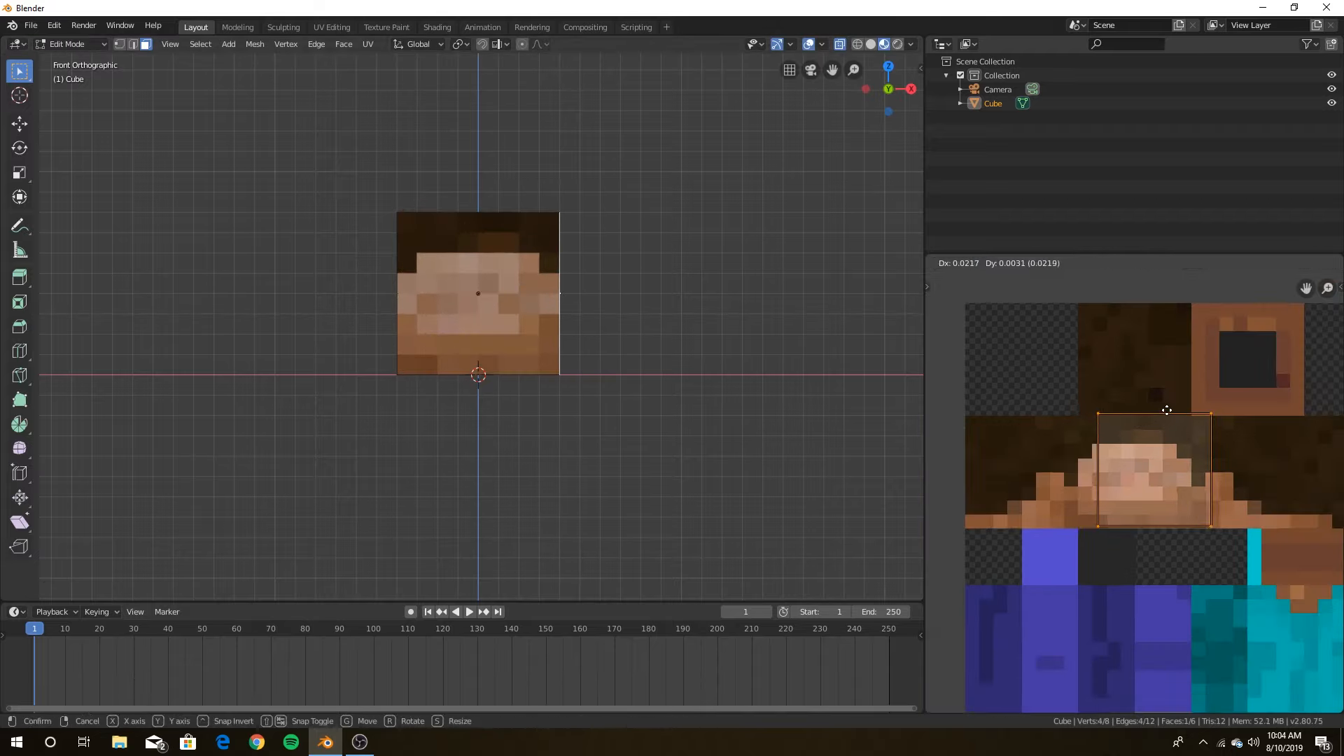
pyautogui.click(1256, 412)
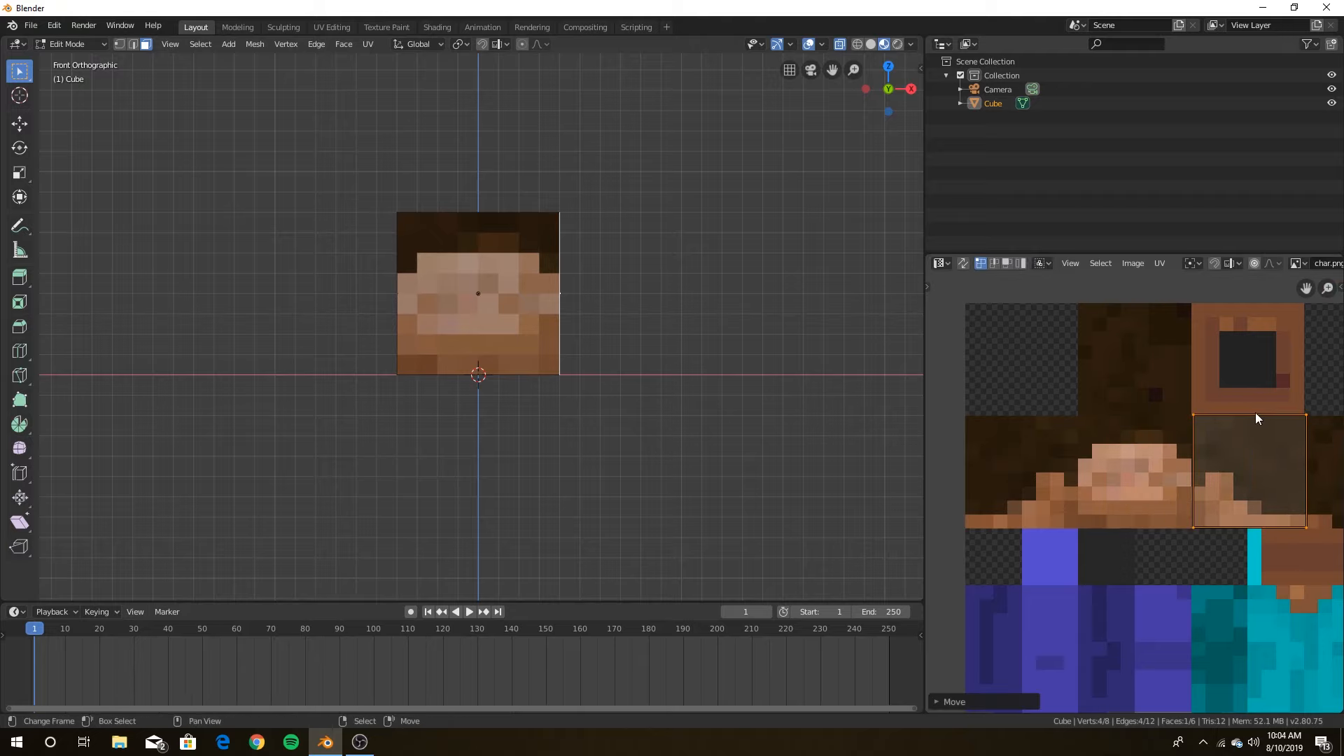
pyautogui.hotkey('shift', 's')
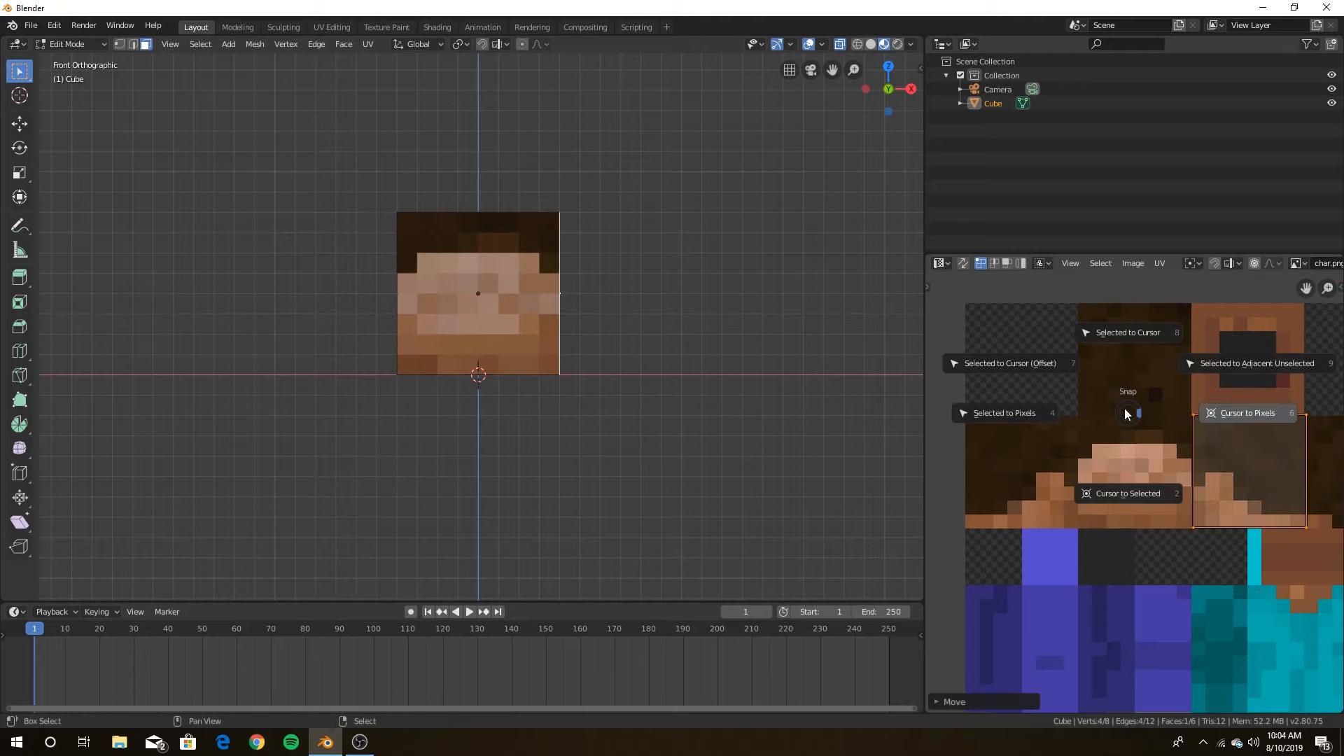
pyautogui.click(1040, 411)
# - Deselect the side face and examine the textured head from several angles, ending in the front orthographic view
pyautogui.hotkey('shift', '`')
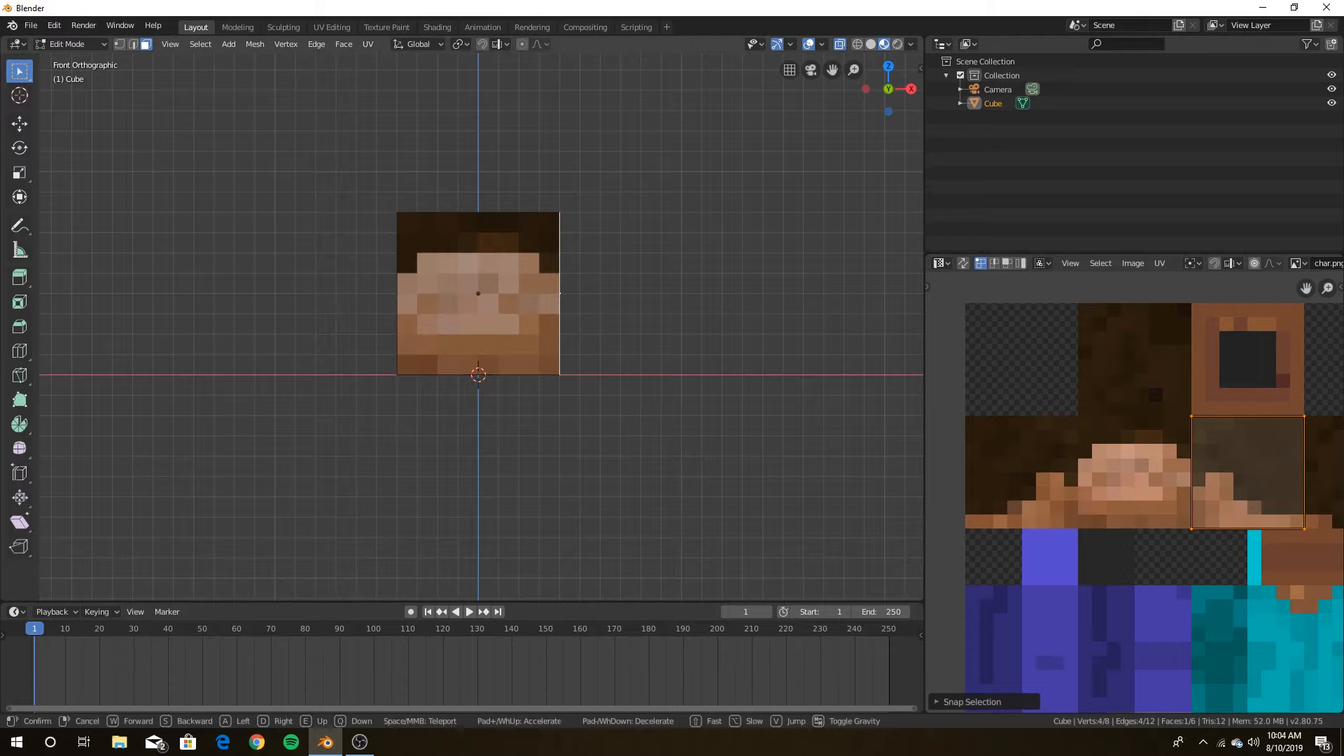
pyautogui.press('w')
pyautogui.press('d')
pyautogui.click(481, 328)
pyautogui.click(678, 366)
pyautogui.hotkey('shift', '`')
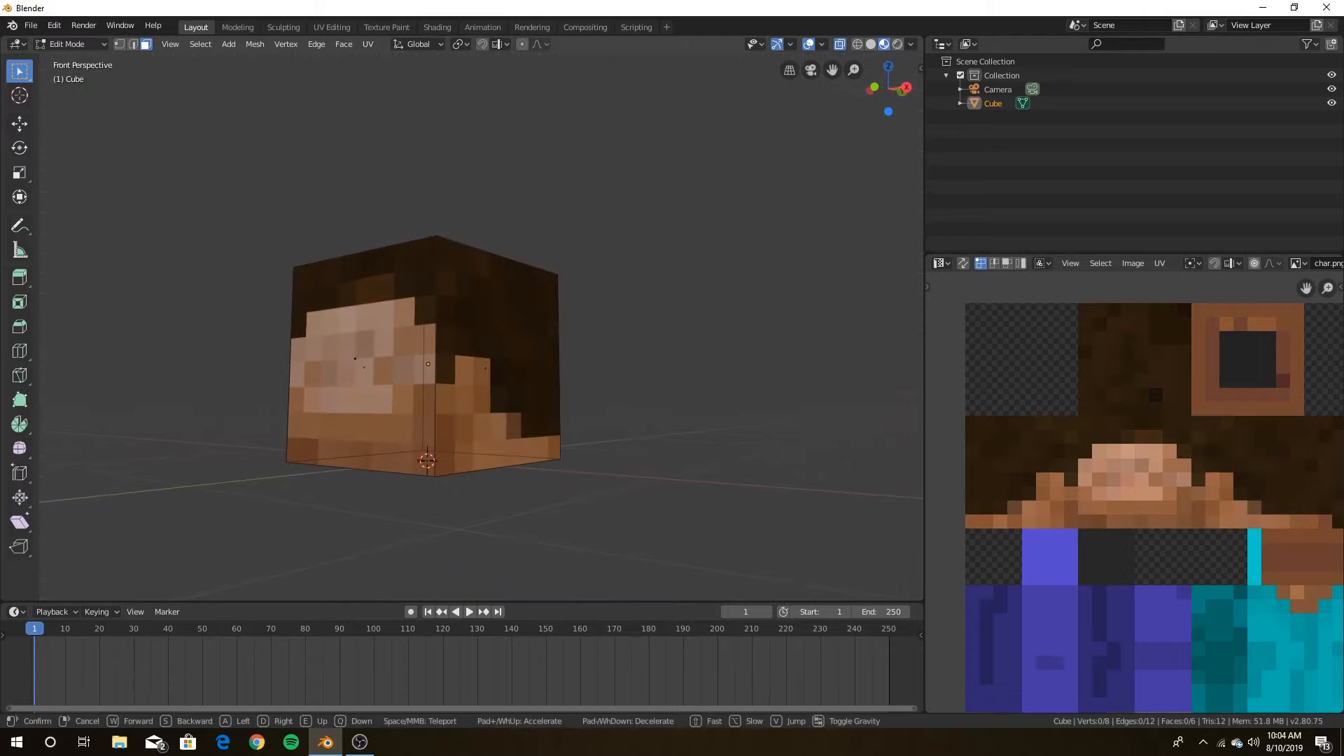
pyautogui.press('d')
pyautogui.press('a')
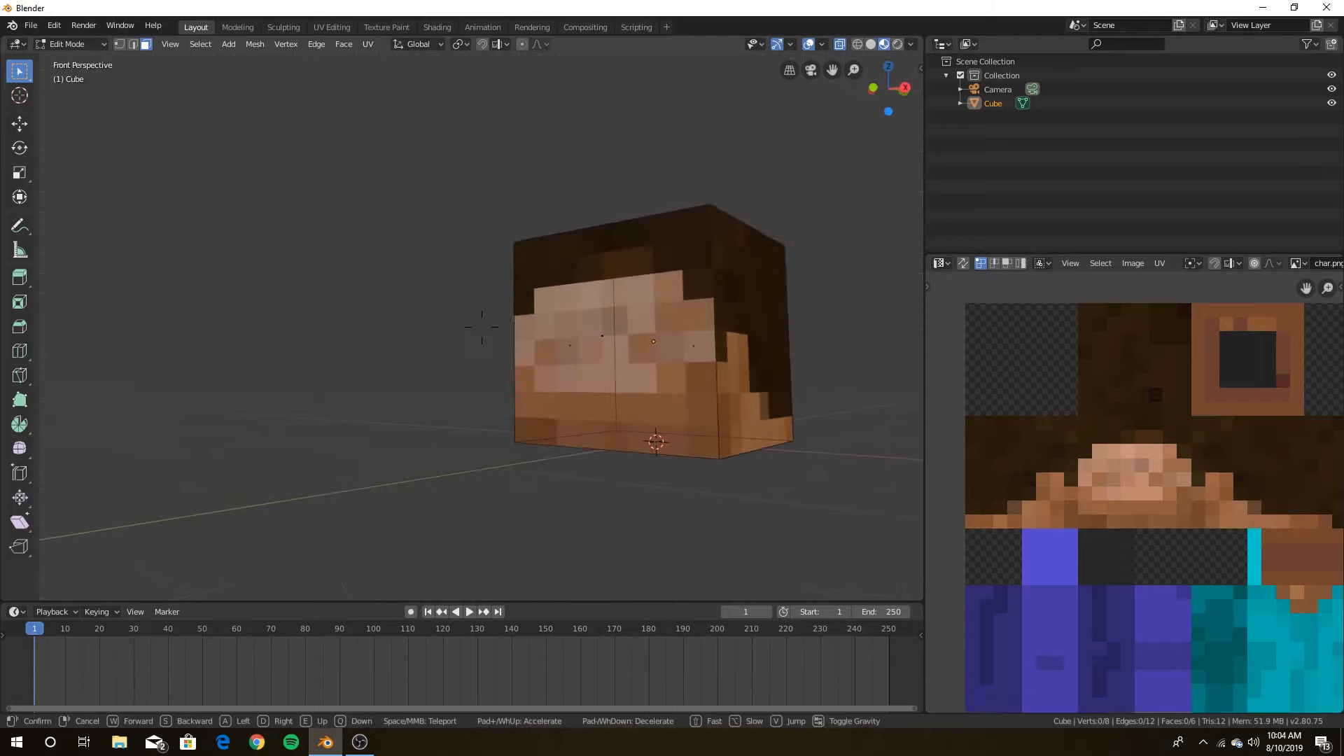
pyautogui.press('d')
pyautogui.press('a')
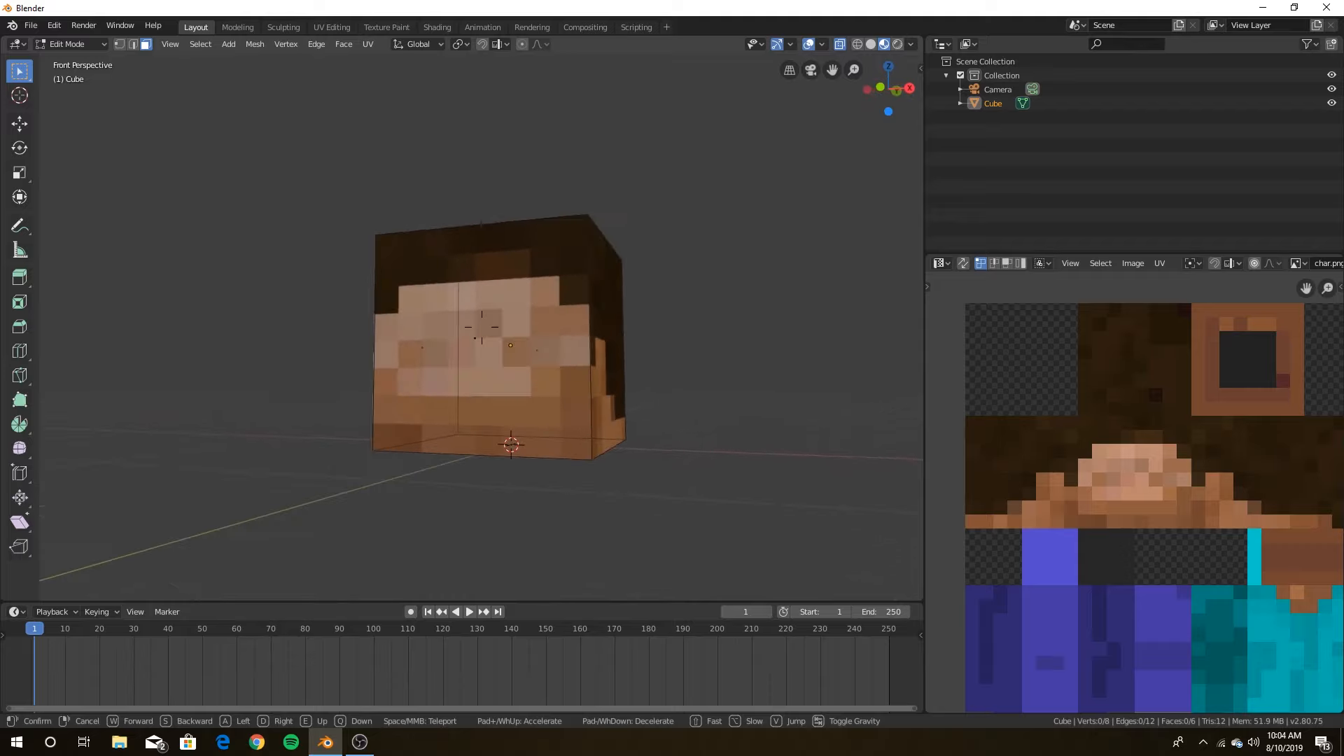
pyautogui.click(528, 321)
pyautogui.press('KP_3')
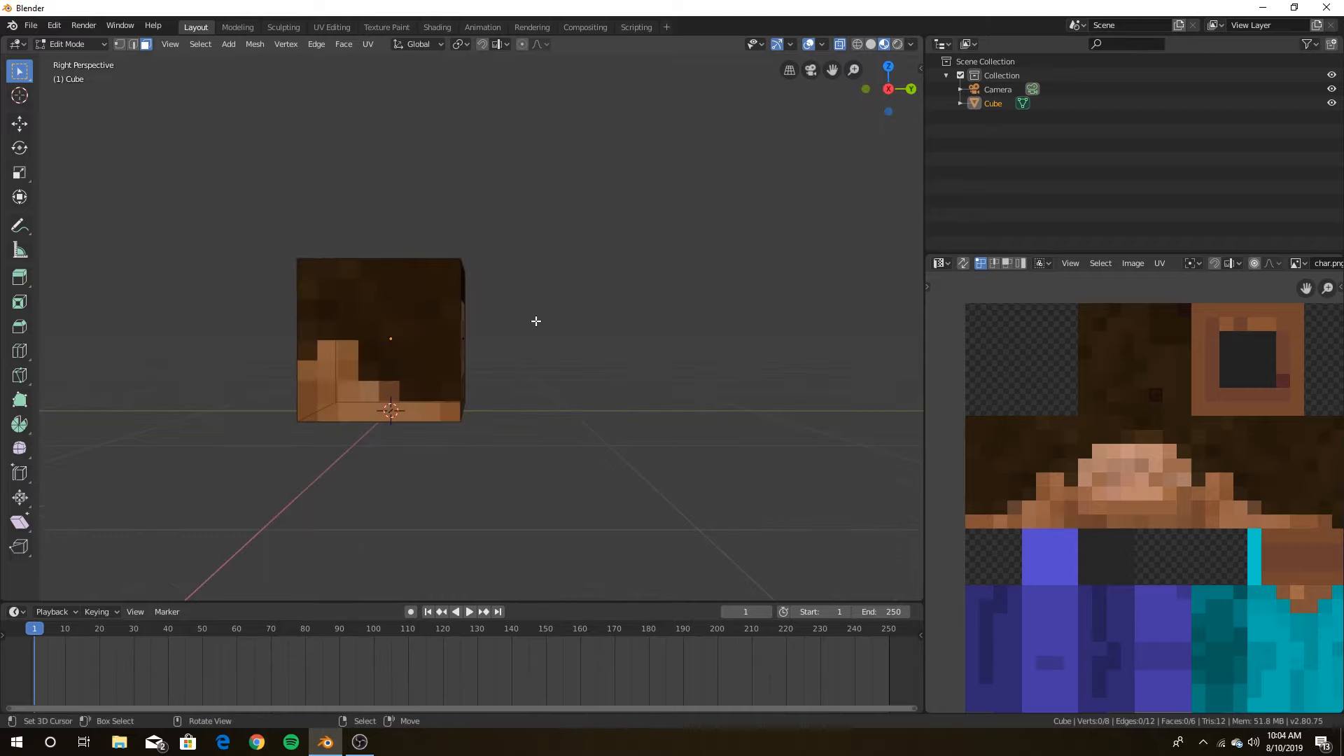
pyautogui.press('KP_1')
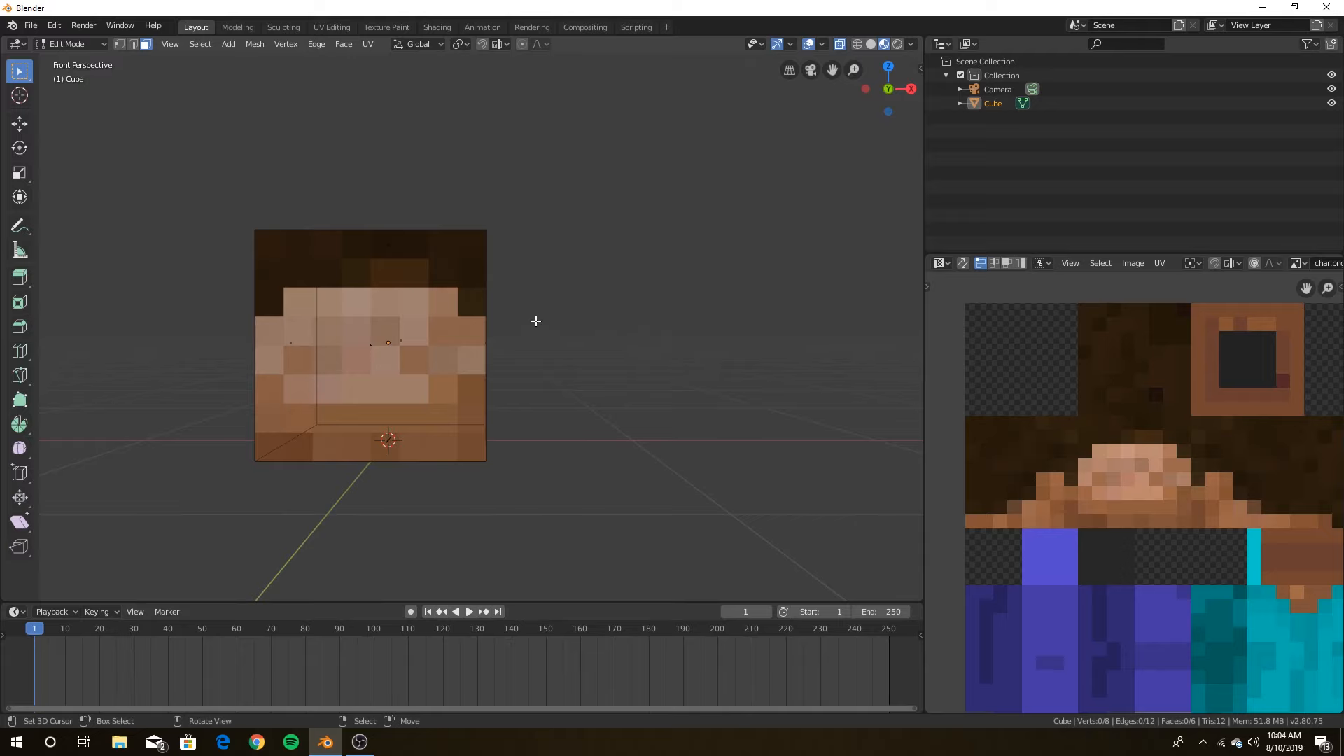
pyautogui.press('KP_5')
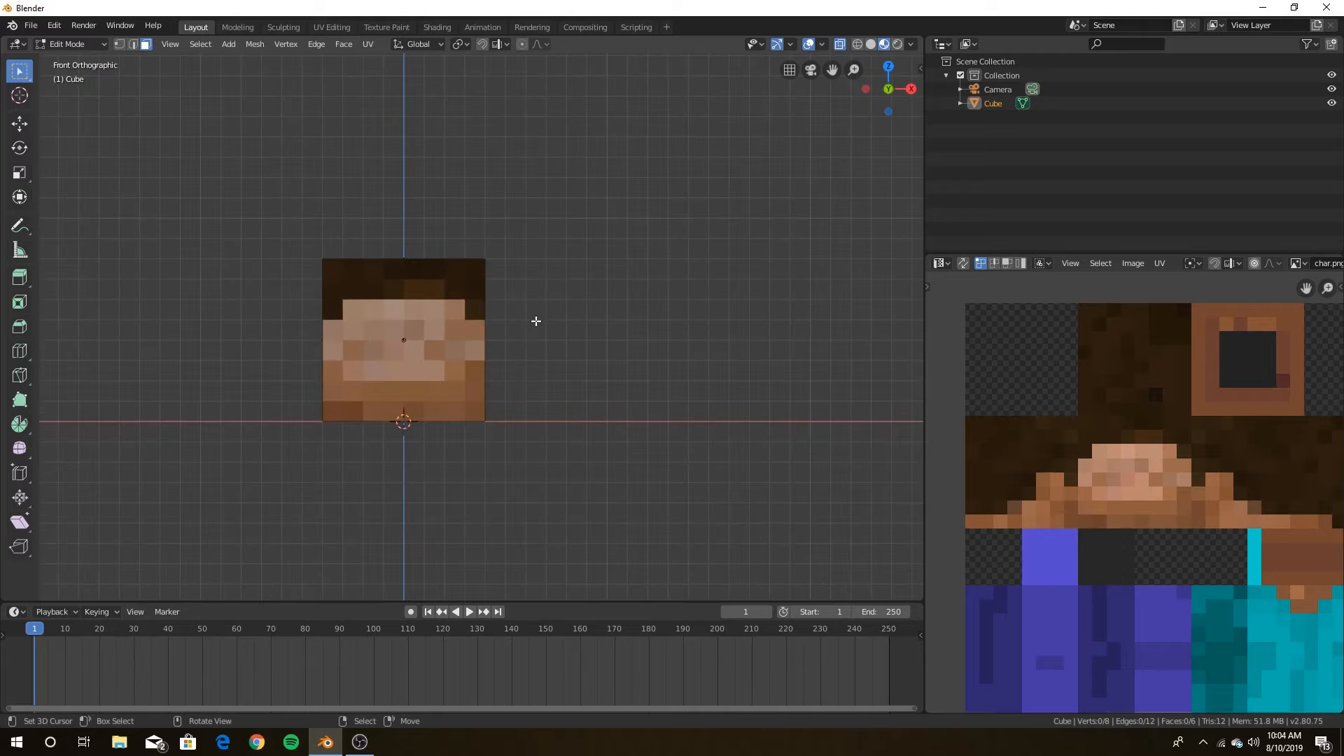
# - Select the cube's -X side face, move its UVs onto the head-side area left of the skin's face, and snap them to pixels
pyautogui.click(321, 343)
pyautogui.moveTo(320, 343); pyautogui.dragTo(552, 334, button='middle')
pyautogui.press('g')
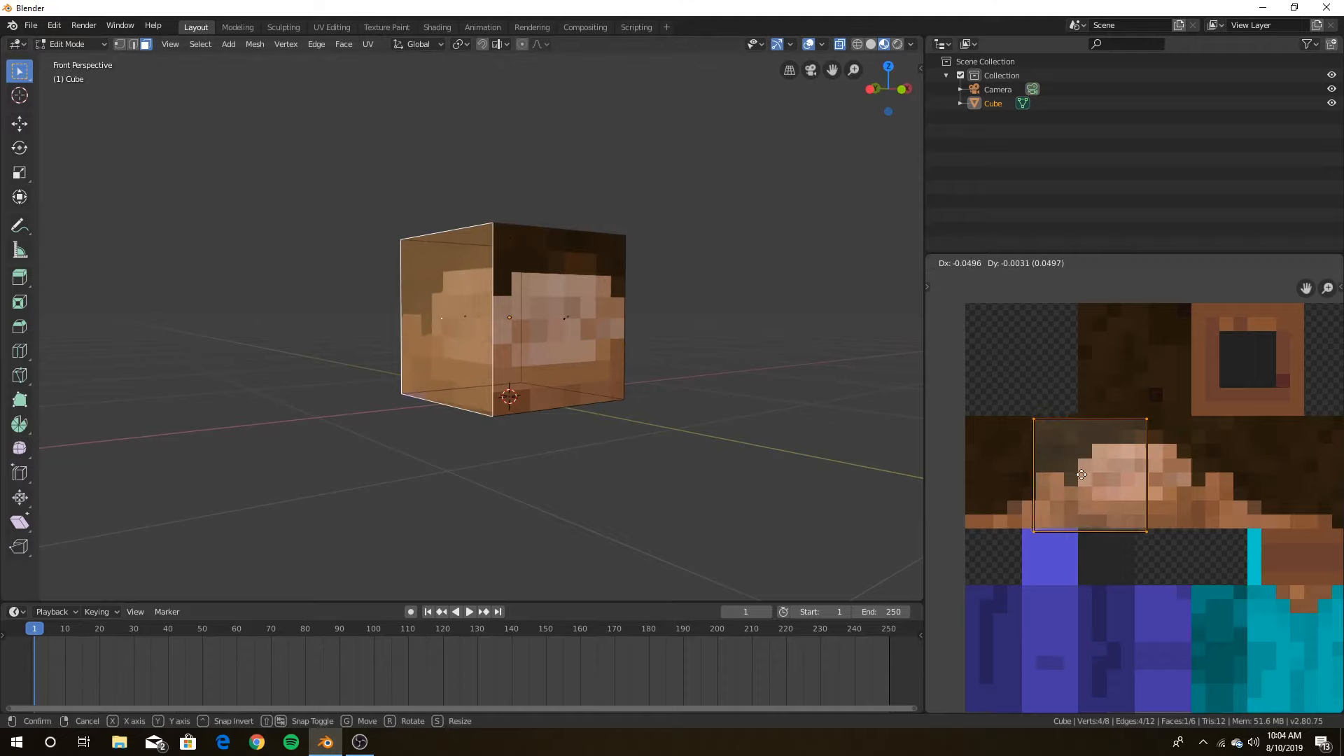
pyautogui.click(1023, 468)
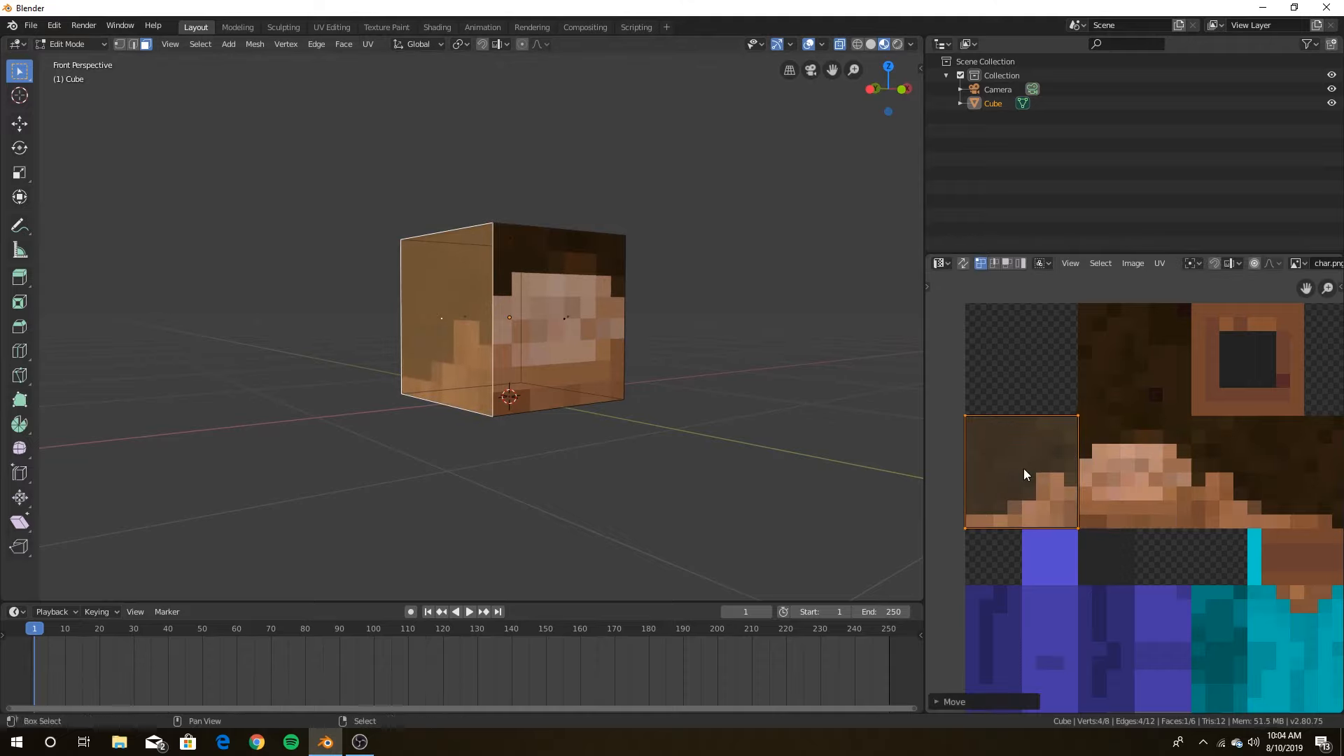
pyautogui.hotkey('shift', 's')
pyautogui.click(905, 477)
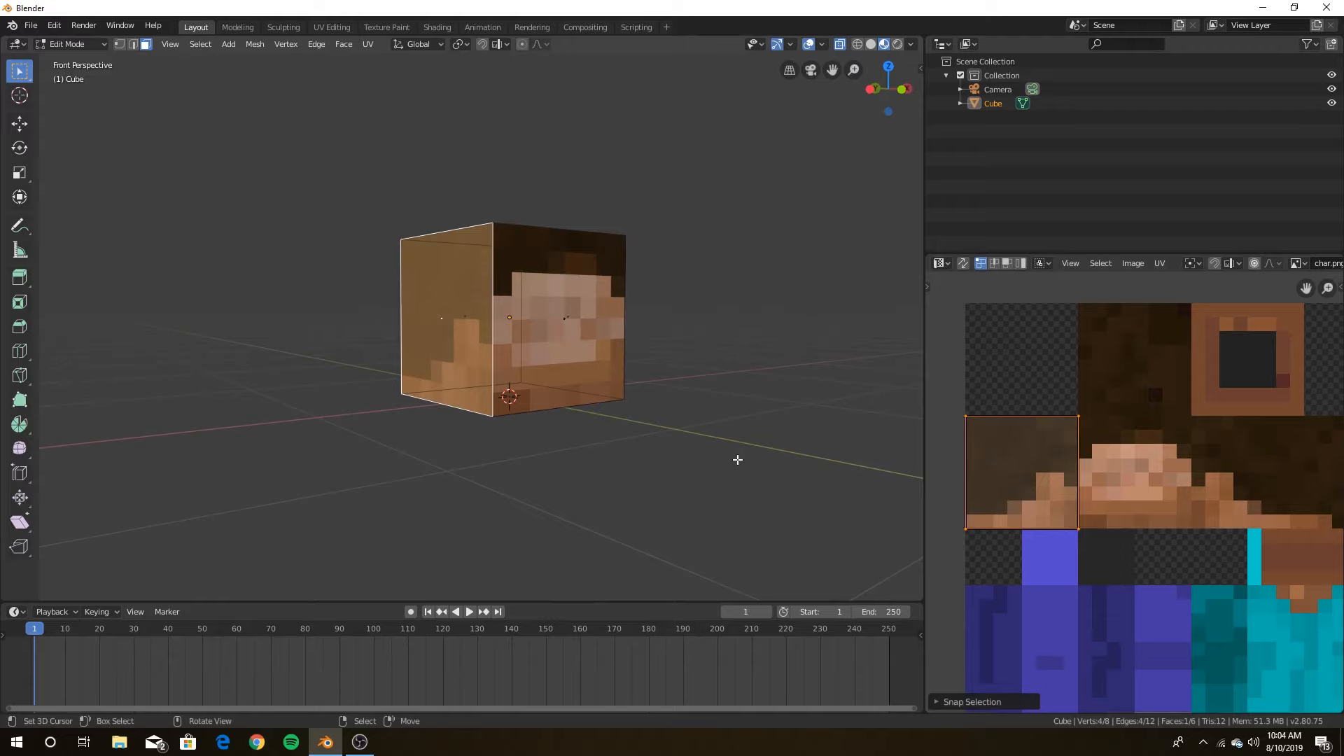
# - Select the cube's back face, move its UVs onto the back-of-head area at the end of the head strip, and snap them to pixels
pyautogui.hotkey('shift', '`')
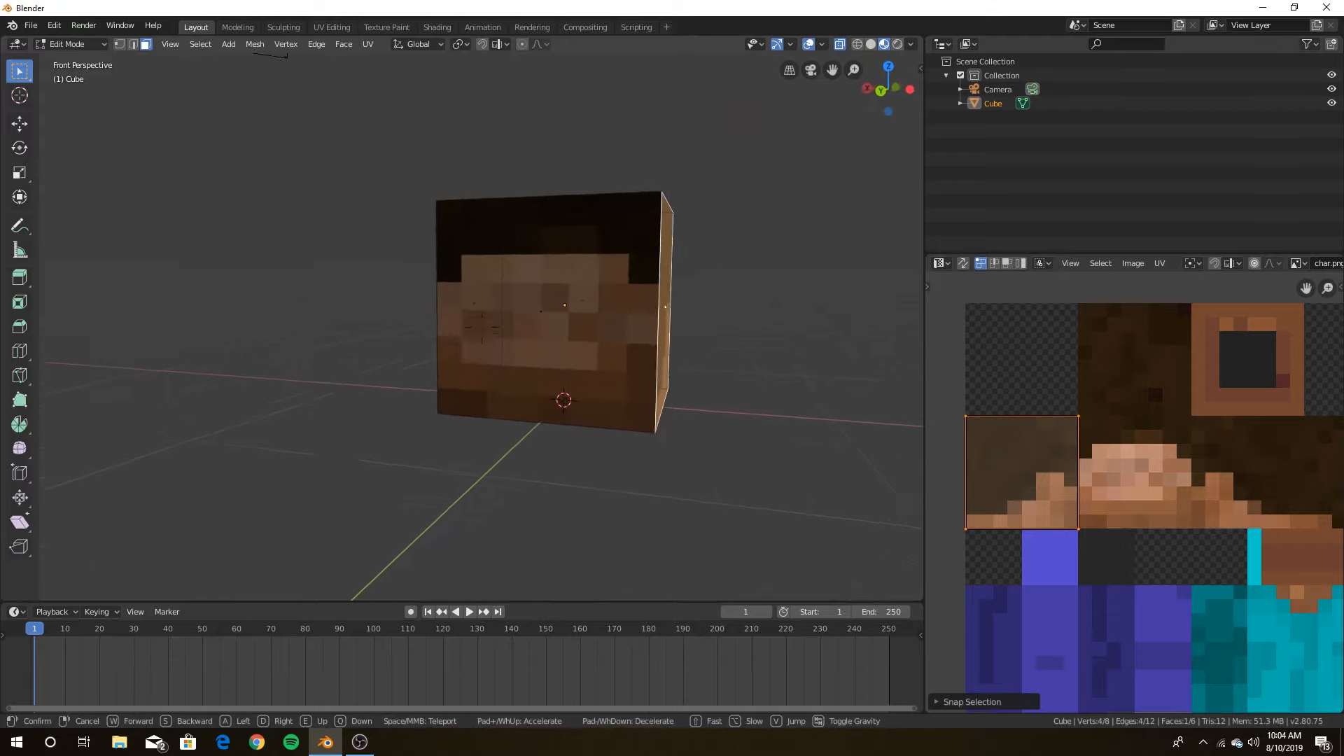
pyautogui.click(482, 326)
pyautogui.rightClick(495, 327)
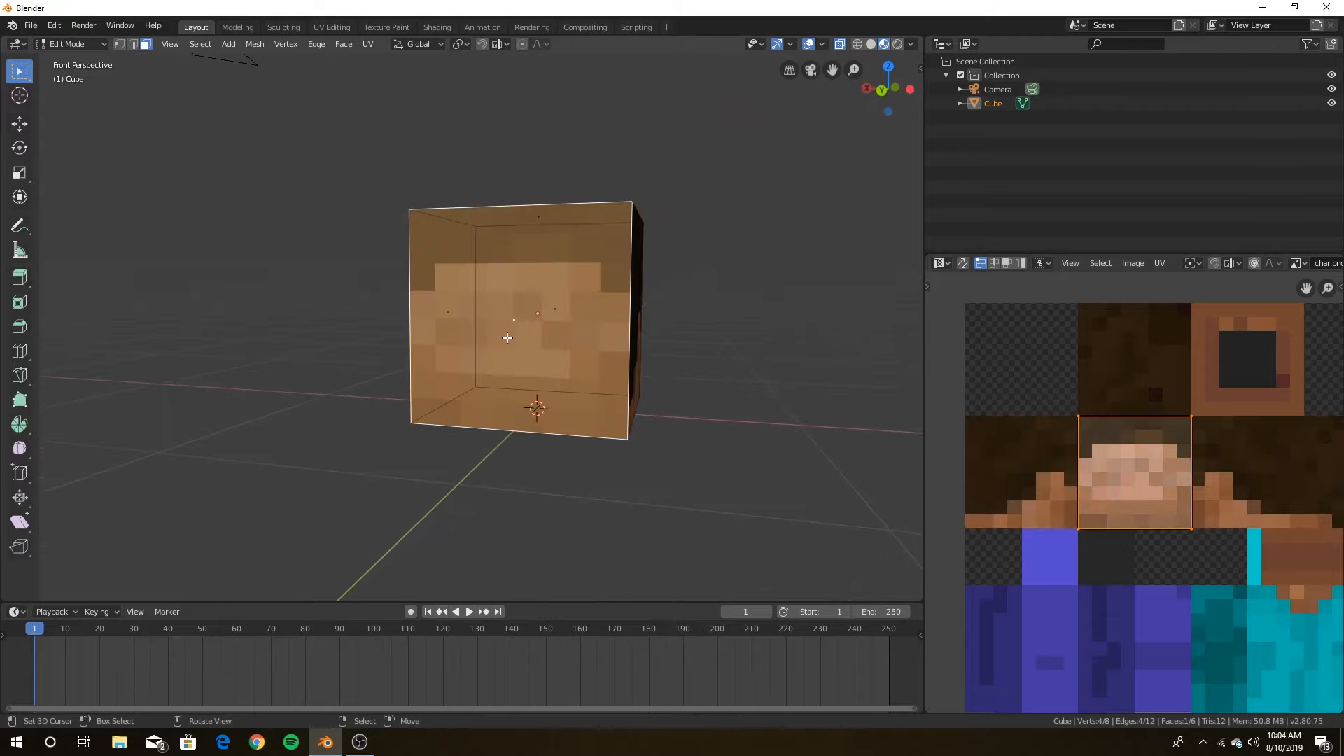
pyautogui.moveTo(1254, 455); pyautogui.dragTo(1031, 448, button='middle')
pyautogui.press('g')
pyautogui.click(1264, 448)
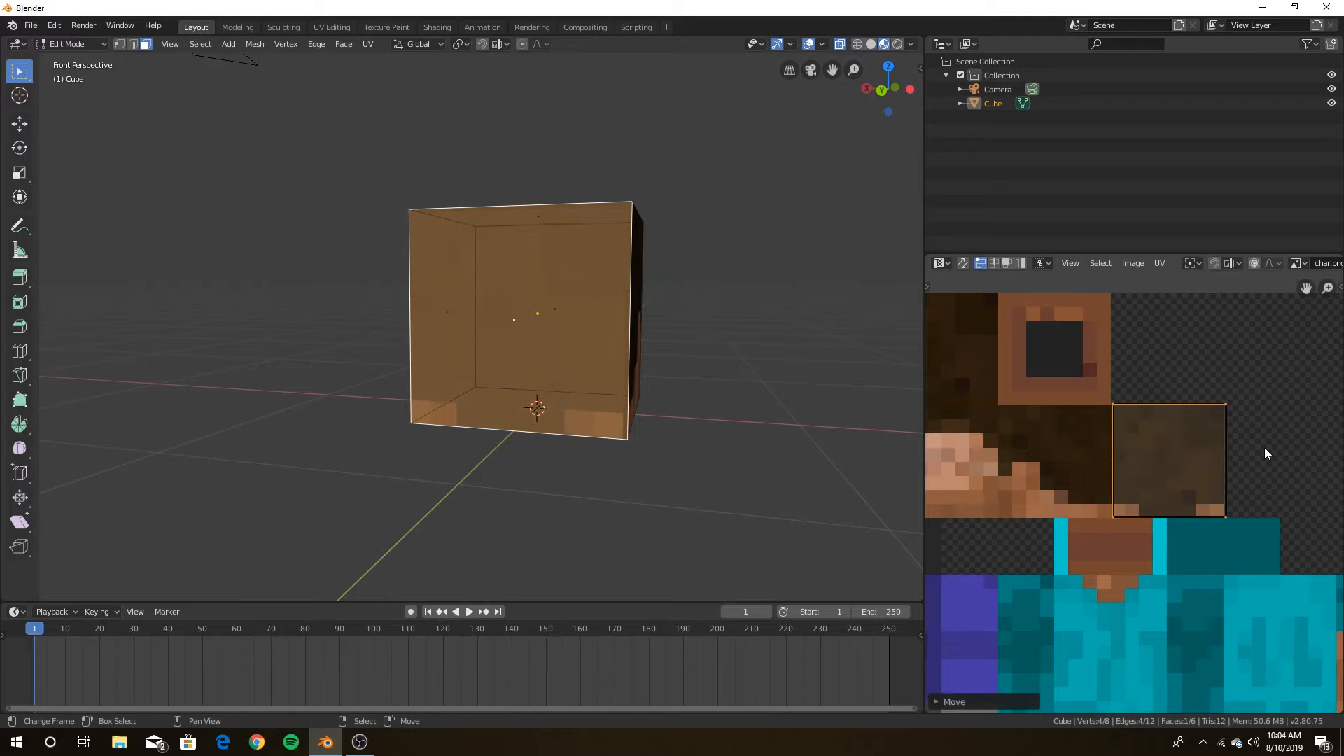
pyautogui.hotkey('shift', 's')
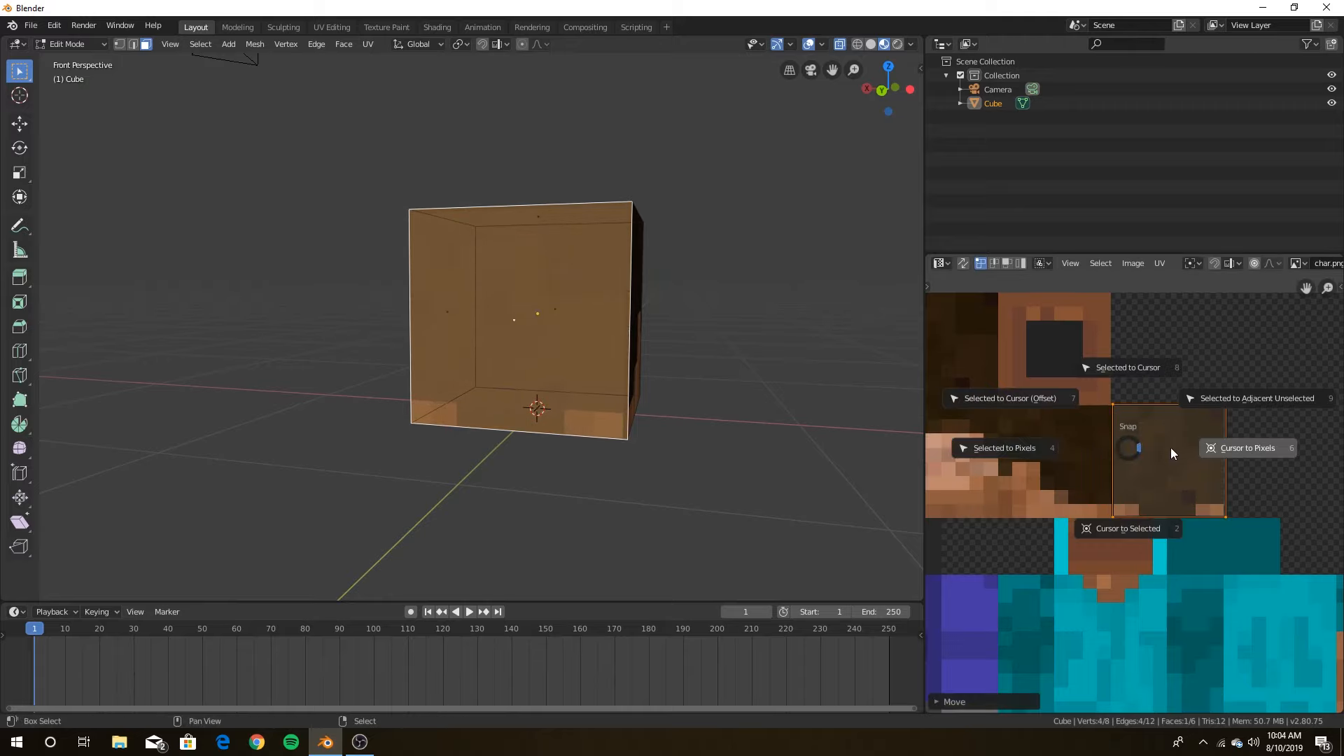
pyautogui.click(1001, 451)
# - Select the cube's top face, move its UVs onto the hair area directly above the skin's face, and snap them to pixels
pyautogui.hotkey('shift', '`')
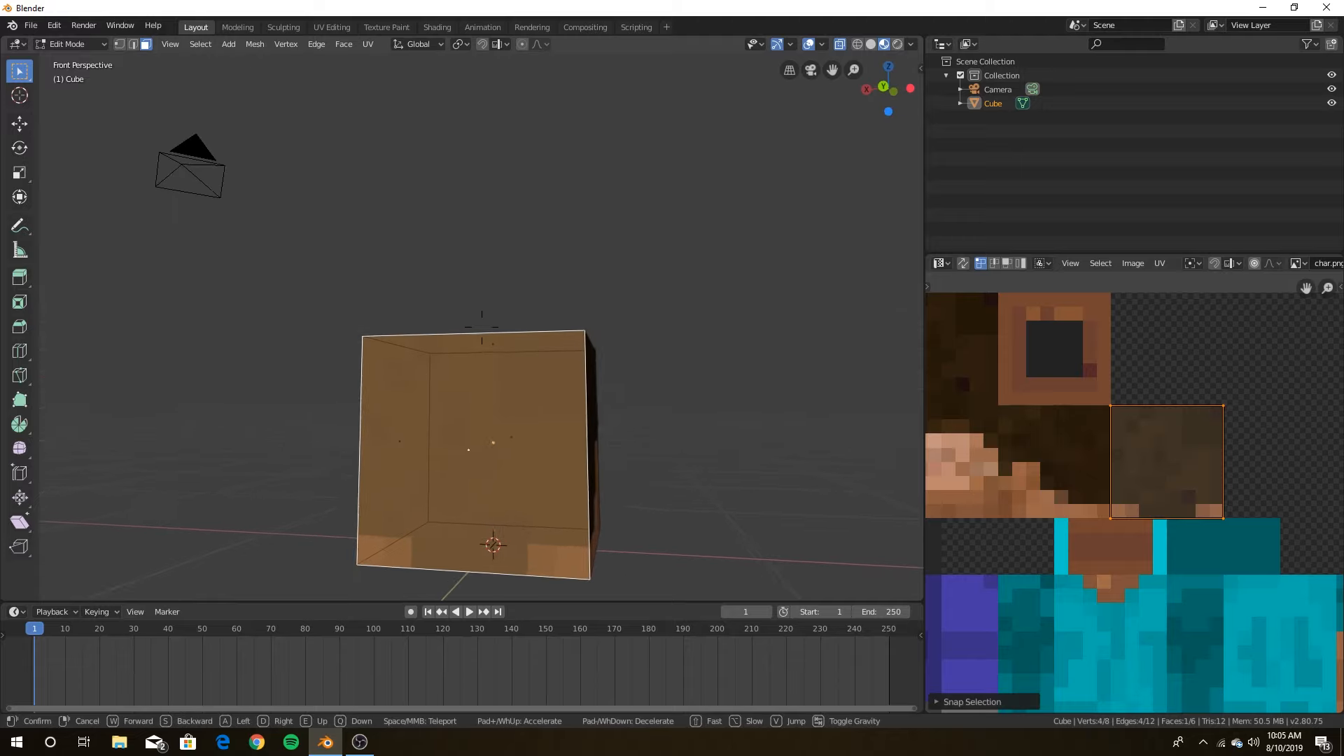
pyautogui.press('w')
pyautogui.press('s')
pyautogui.click(480, 326)
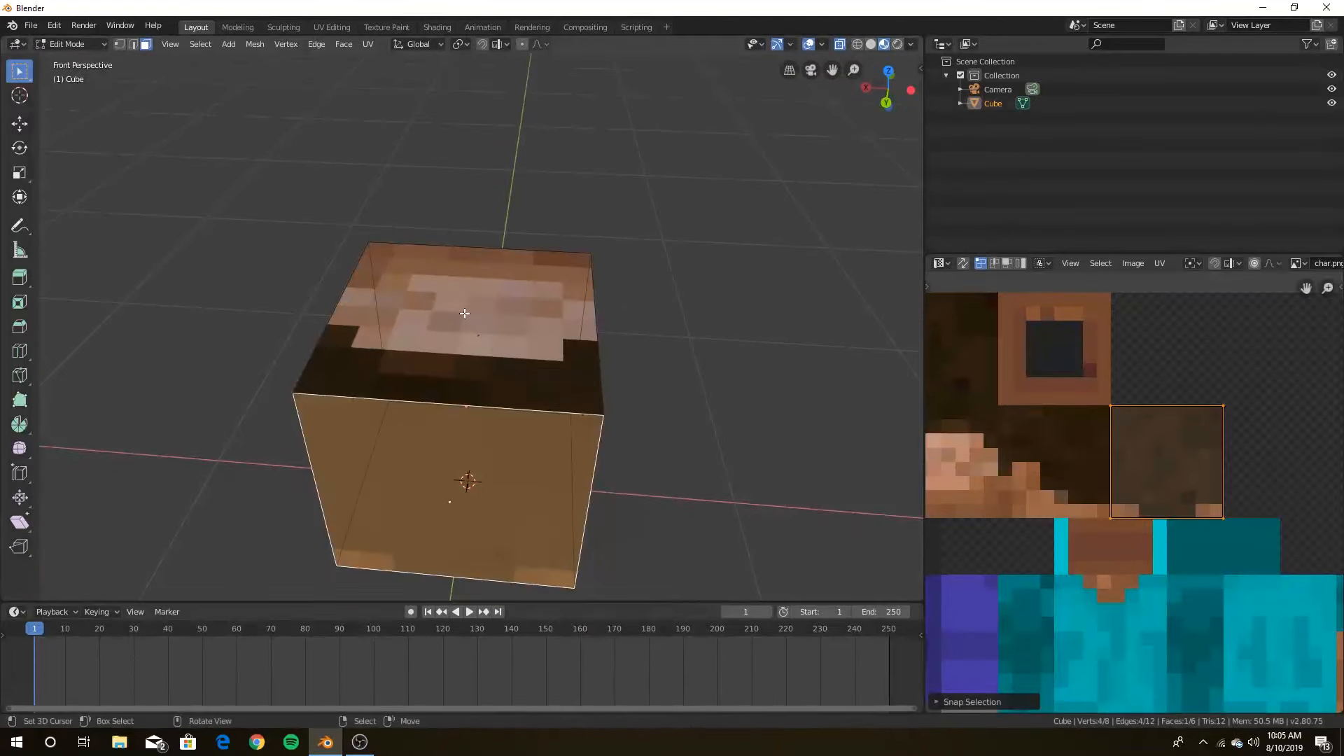
pyautogui.click(504, 371)
pyautogui.scroll(-1, 1004, 343)
pyautogui.moveTo(1003, 343); pyautogui.dragTo(1171, 339, button='middle')
pyautogui.press('g')
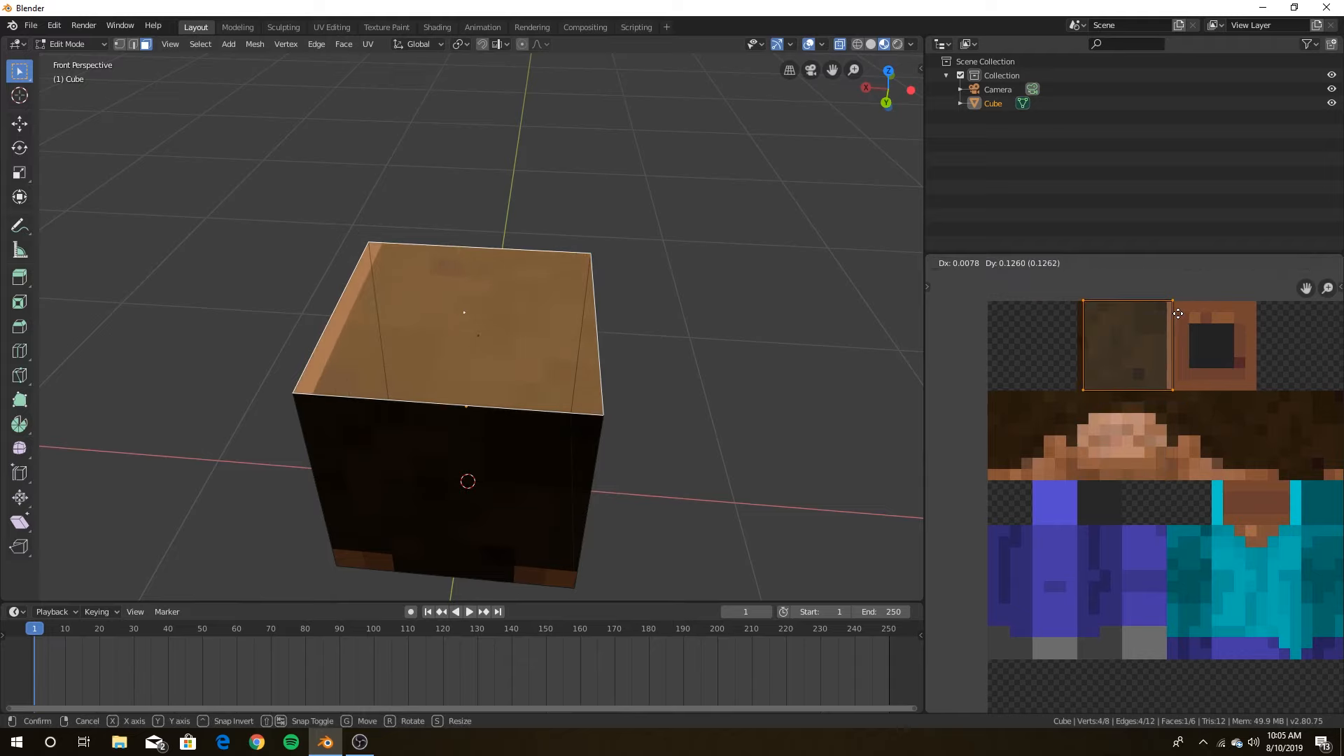
pyautogui.click(1172, 314)
pyautogui.hotkey('shift', 's')
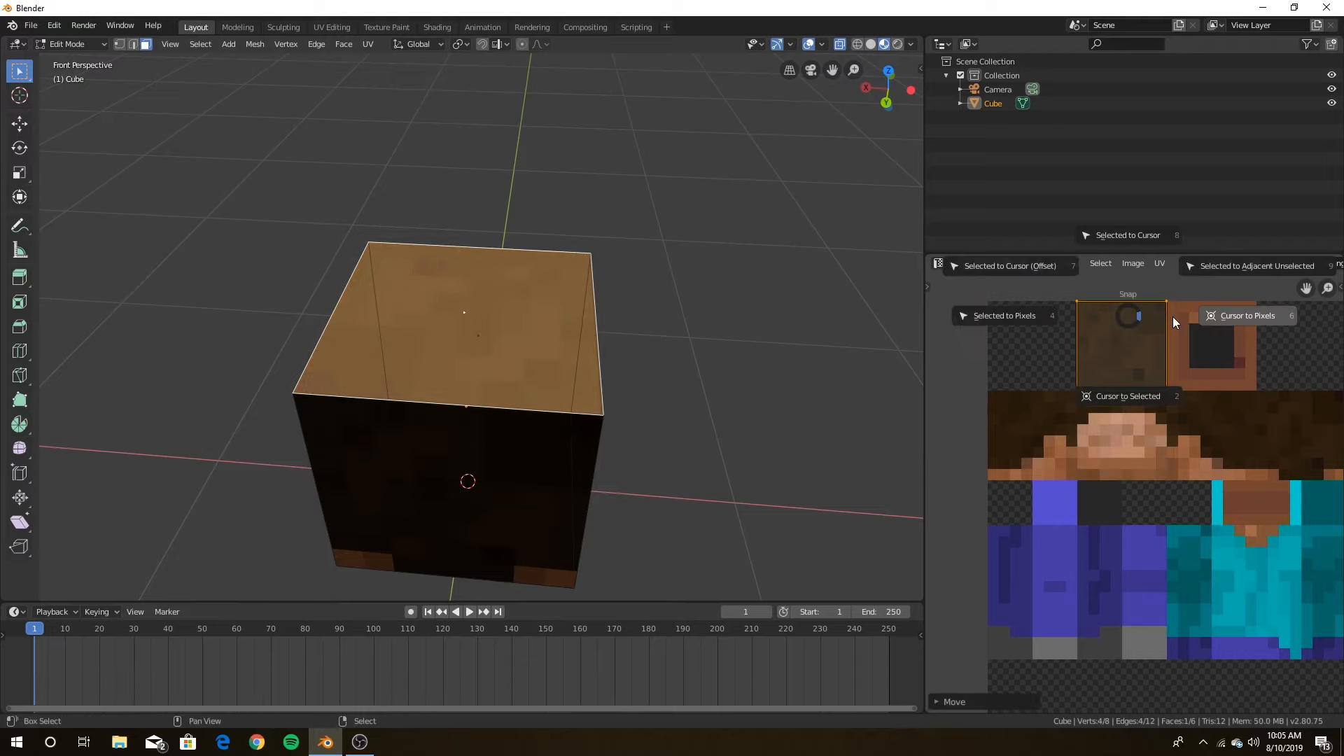
pyautogui.click(1009, 324)
# - Select the cube's bottom face, move its UVs onto the head-underside area beside the top-of-head hair area, and snap them to pixels
pyautogui.moveTo(648, 375); pyautogui.dragTo(482, 324, button='middle')
pyautogui.moveTo(482, 297); pyautogui.dragTo(880, 373, button='right')
pyautogui.hotkey('ctrl', 'z')
pyautogui.moveTo(1280, 394); pyautogui.dragTo(1255, 448, button='middle')
pyautogui.press('g')
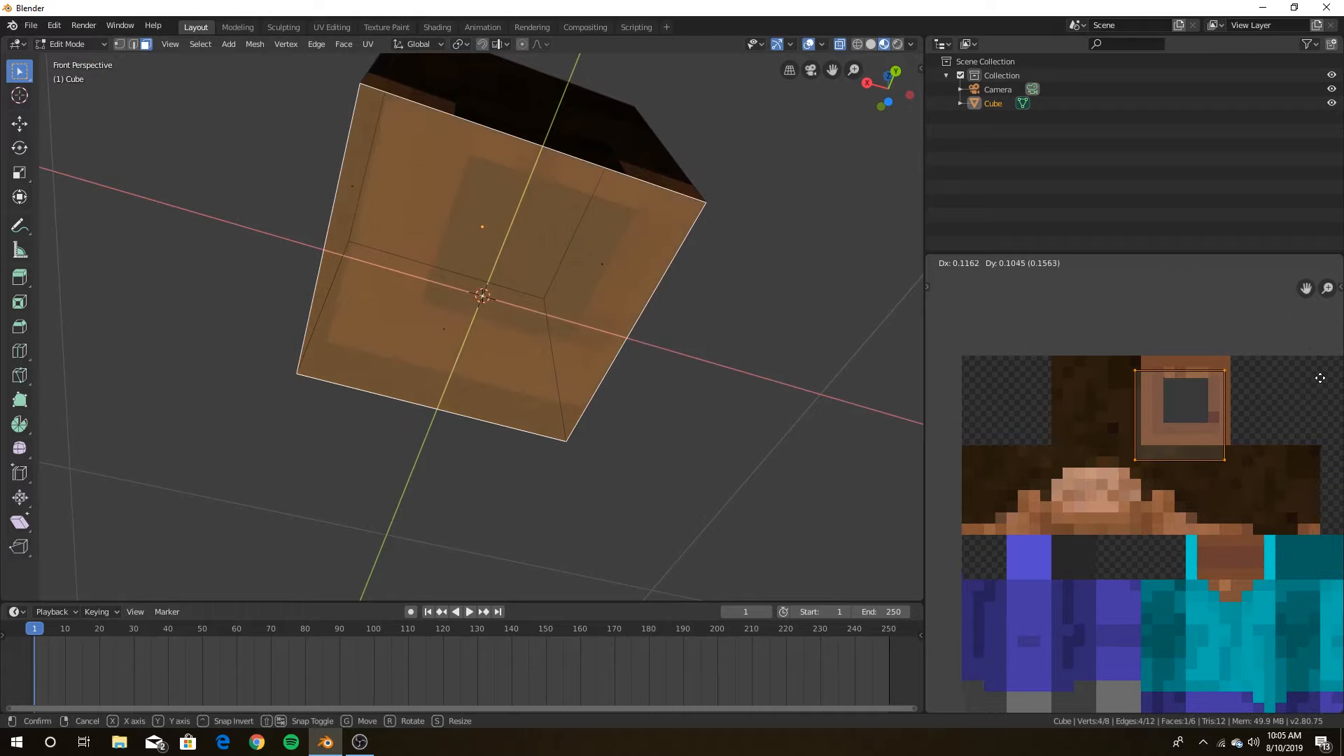
pyautogui.click(1324, 365)
pyautogui.hotkey('shift', 's')
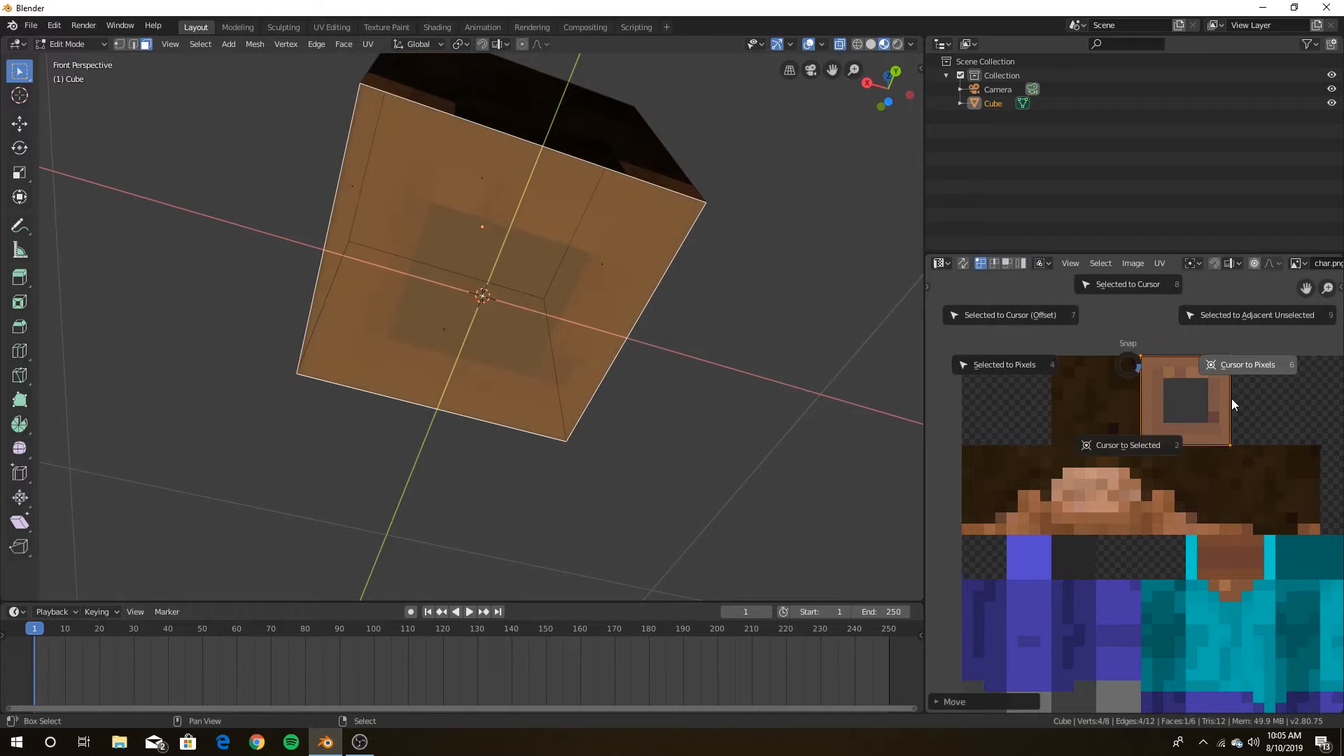
pyautogui.click(990, 376)
# - Leave Edit Mode and examine the fully textured head from the front, sides, top and underside
pyautogui.press('KP_1')
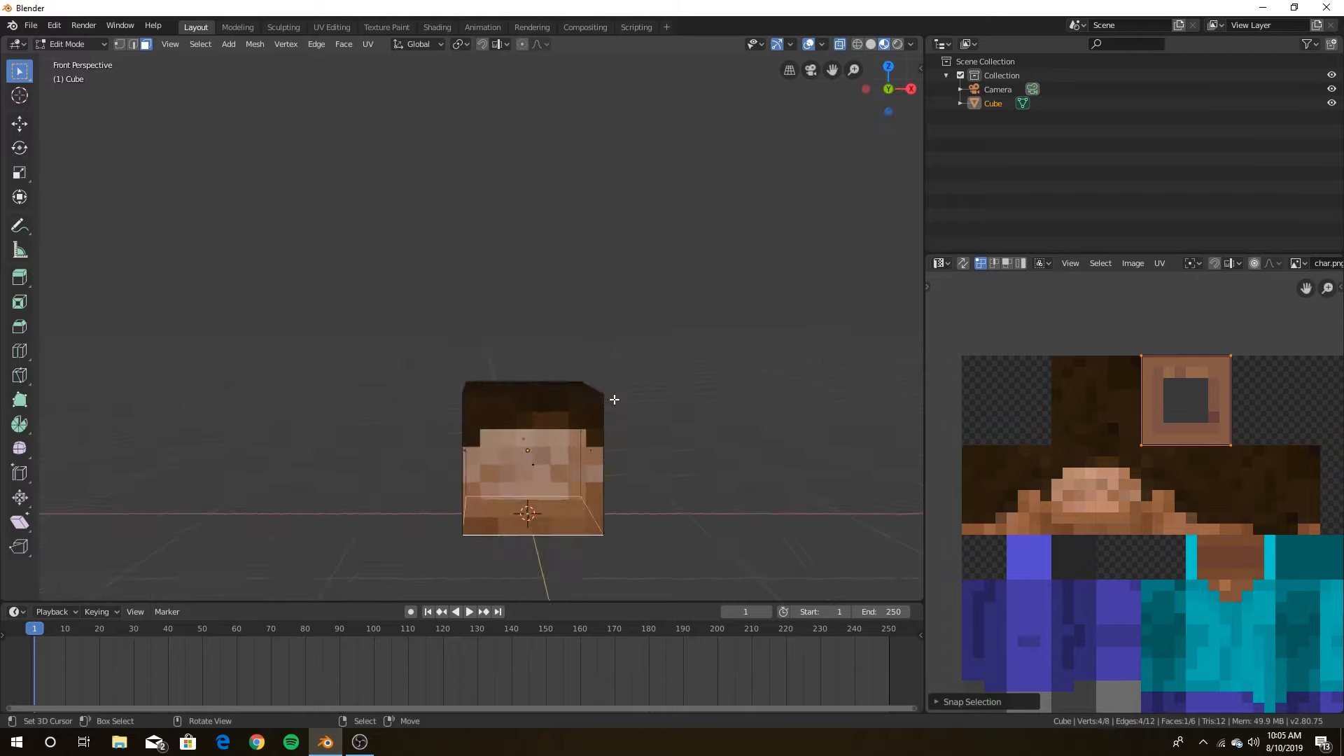
pyautogui.press('KP_5')
pyautogui.press('Tab')
pyautogui.hotkey('shift', '`')
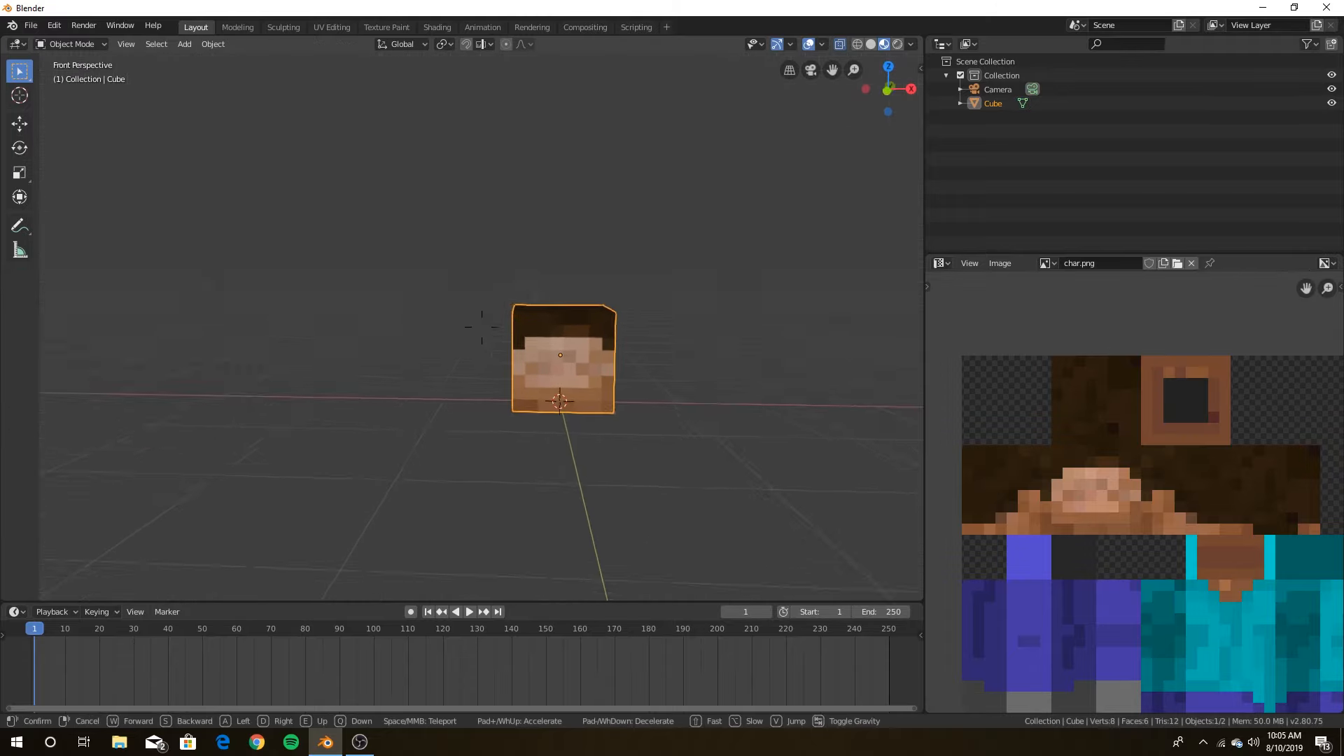
pyautogui.press('w')
pyautogui.press('s')
pyautogui.press('w')
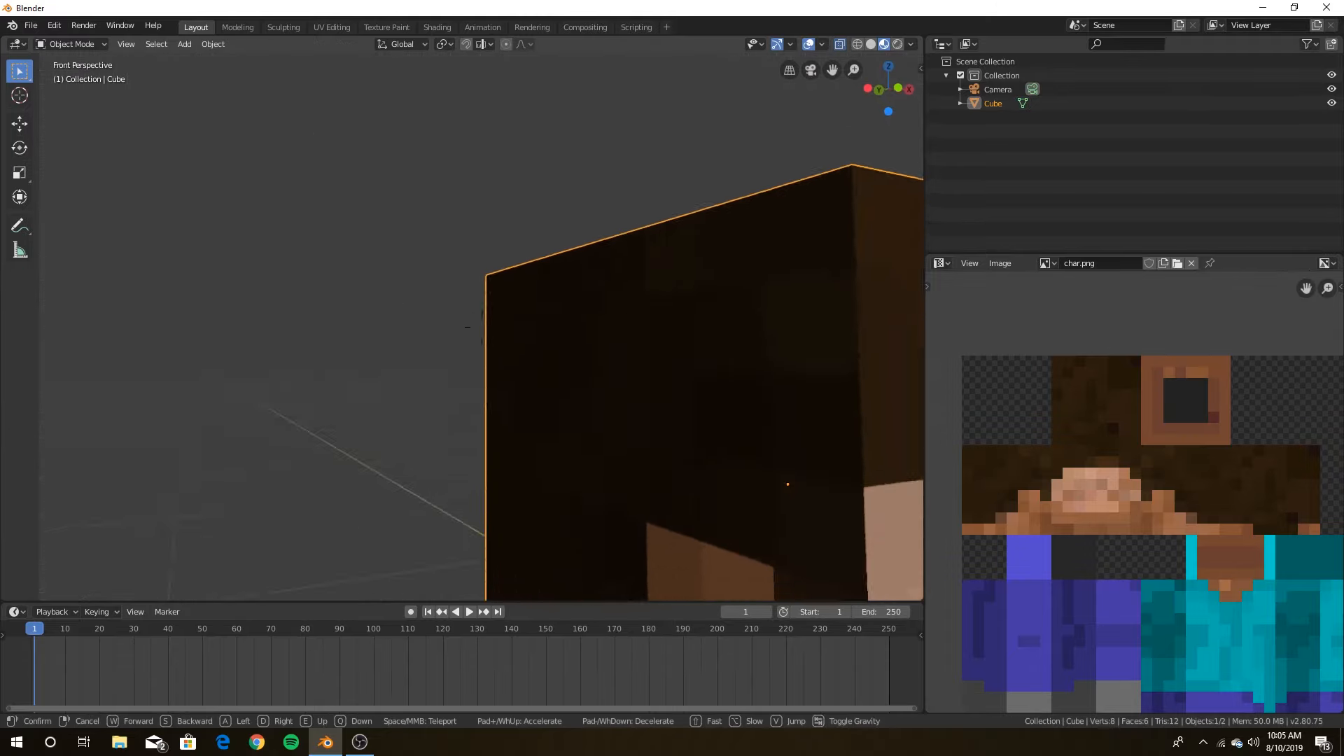
pyautogui.press('s')
pyautogui.press('w')
pyautogui.press('s')
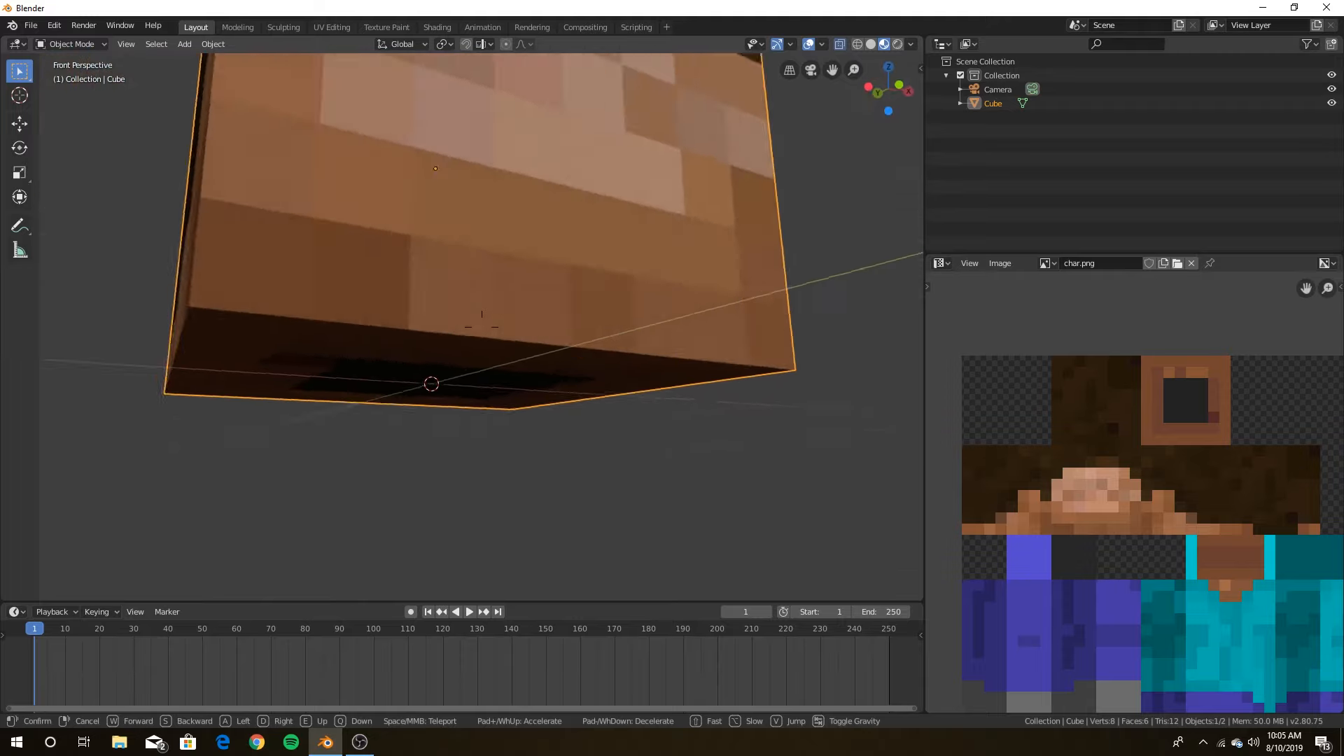
pyautogui.click(482, 326)
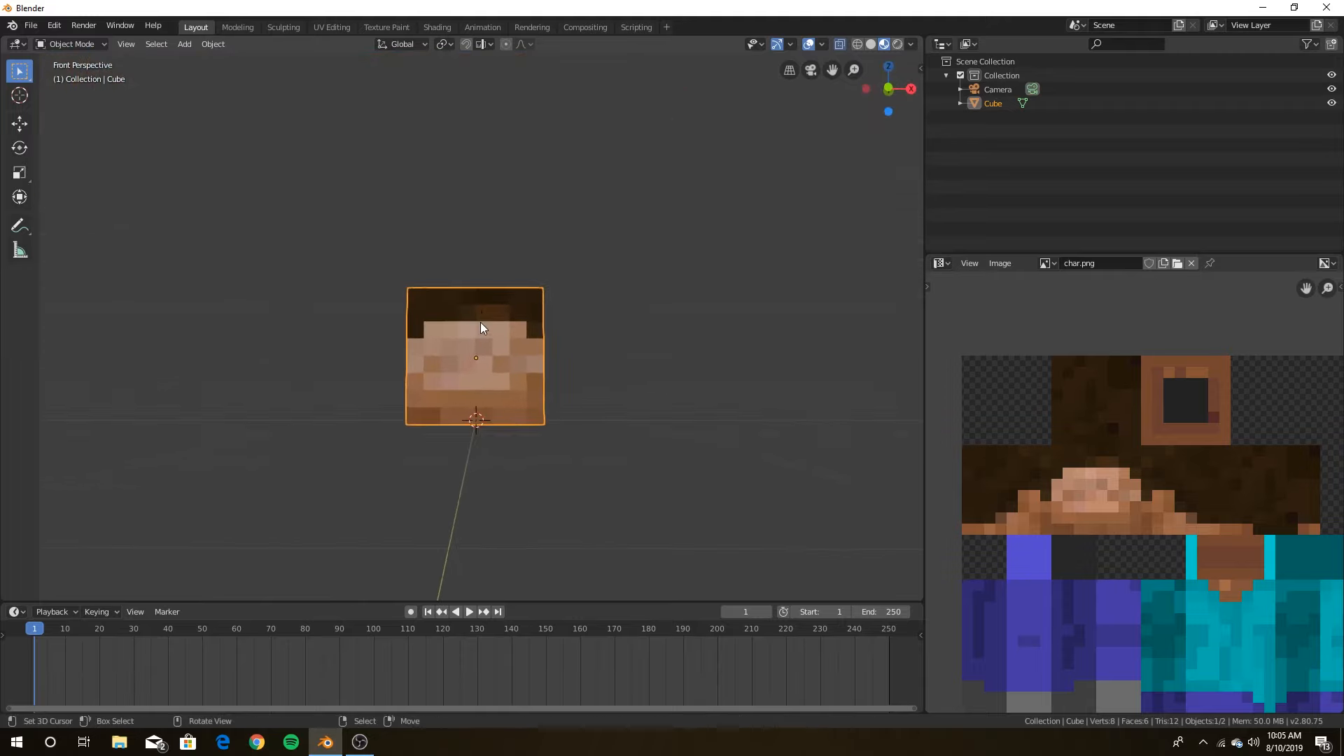
# - Return to the front orthographic view and duplicate the head in place
pyautogui.press('KP_1')
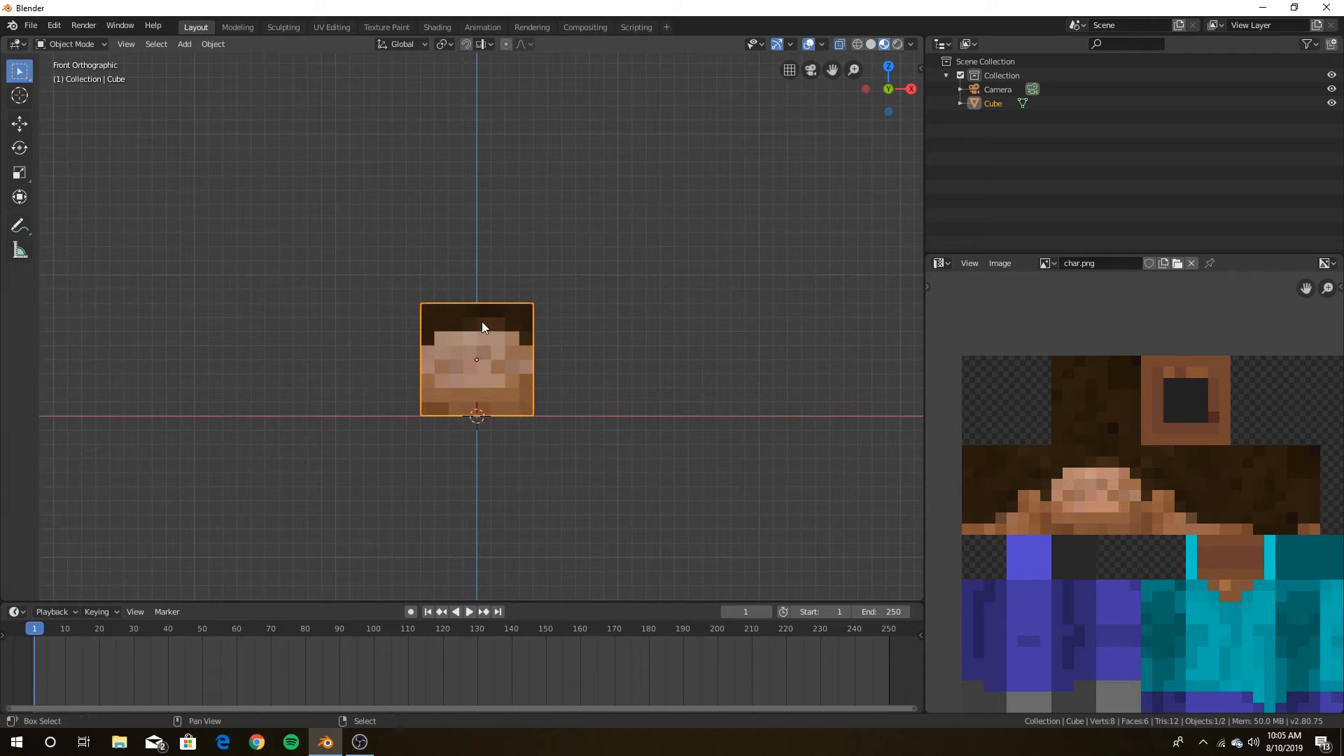
pyautogui.hotkey('shift', 'd')
pyautogui.click(482, 324)
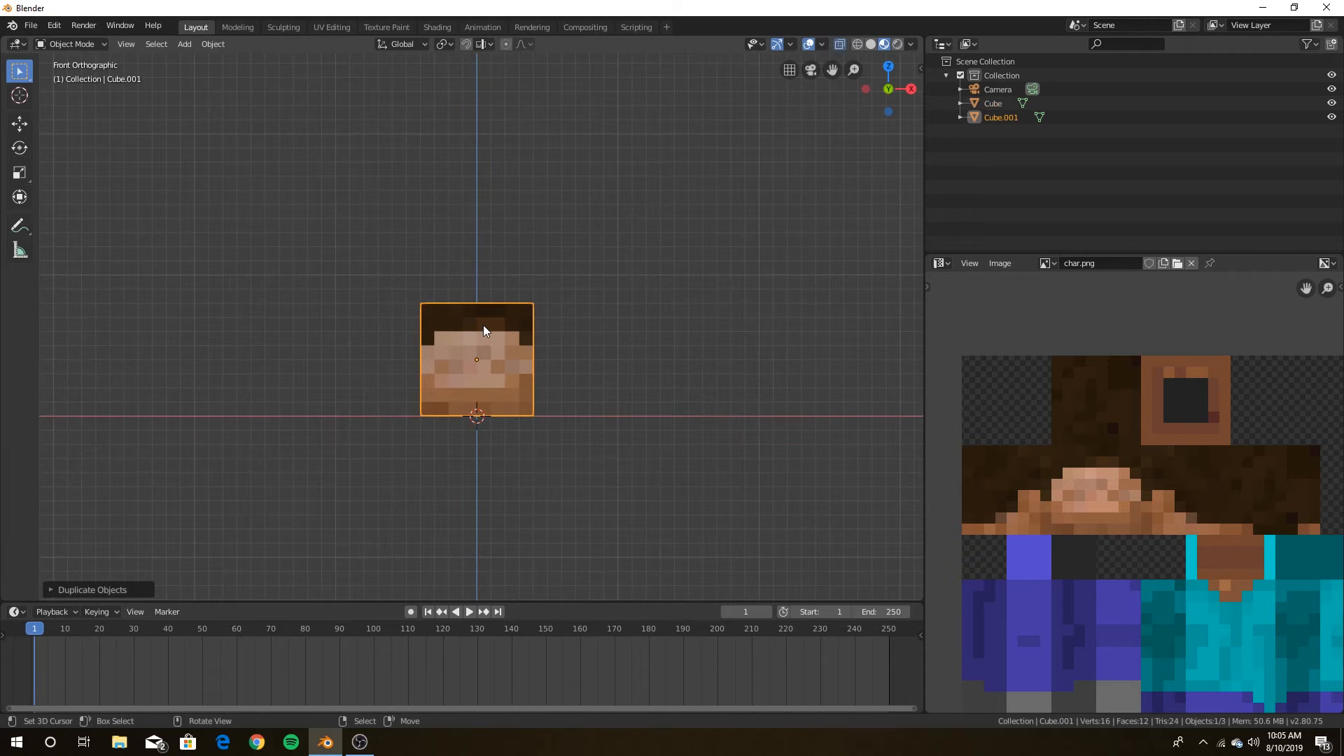
pyautogui.press('g')
pyautogui.click(500, 344)
pyautogui.hotkey('ctrl', 'z')
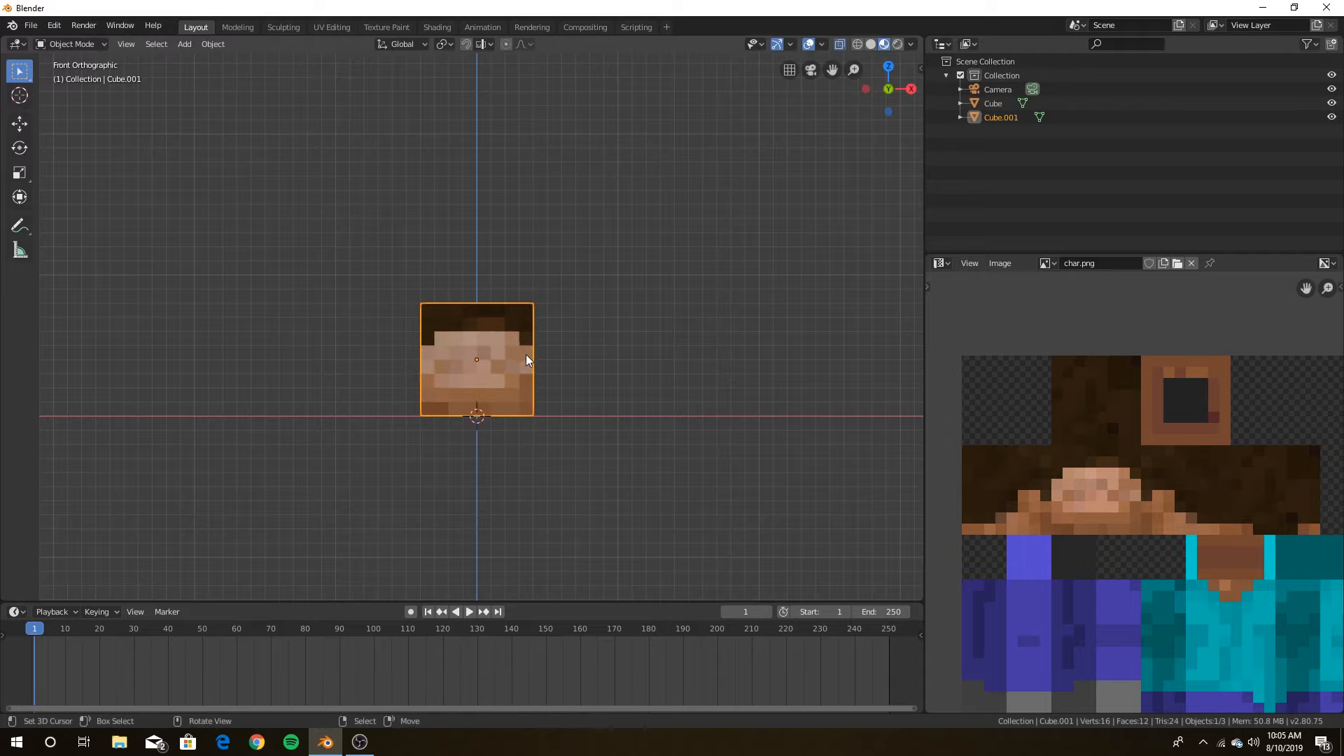
# - Move the duplicate 0.8 m down along Z so it sits directly beneath the head, and enter Edit Mode on it
pyautogui.press('g')
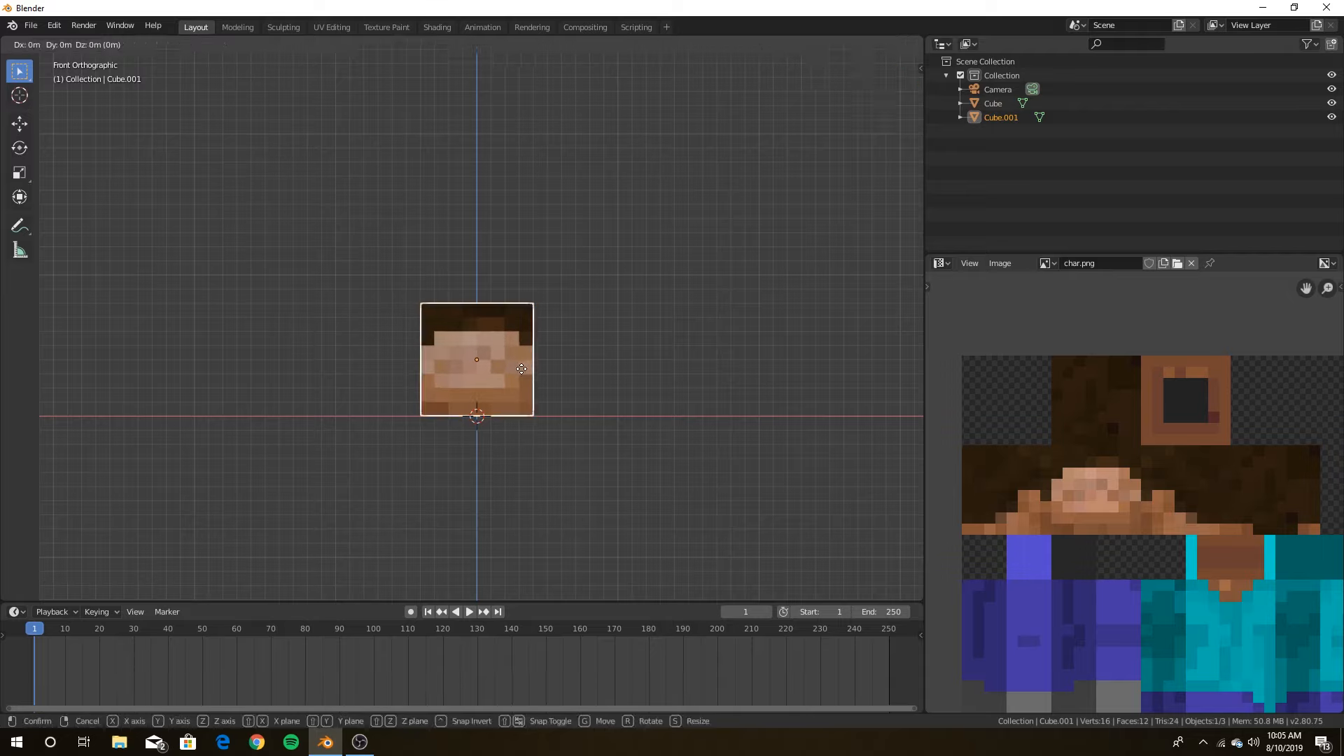
pyautogui.press('z')
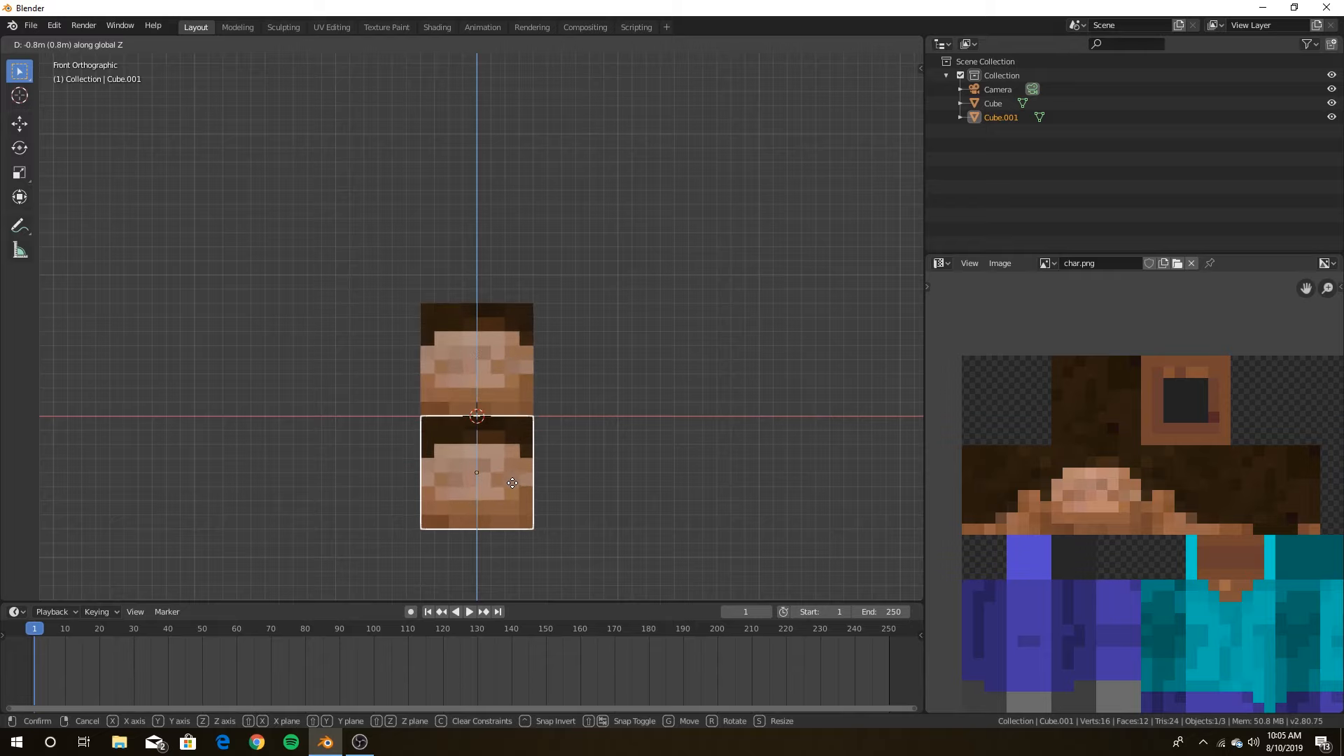
pyautogui.click(512, 483)
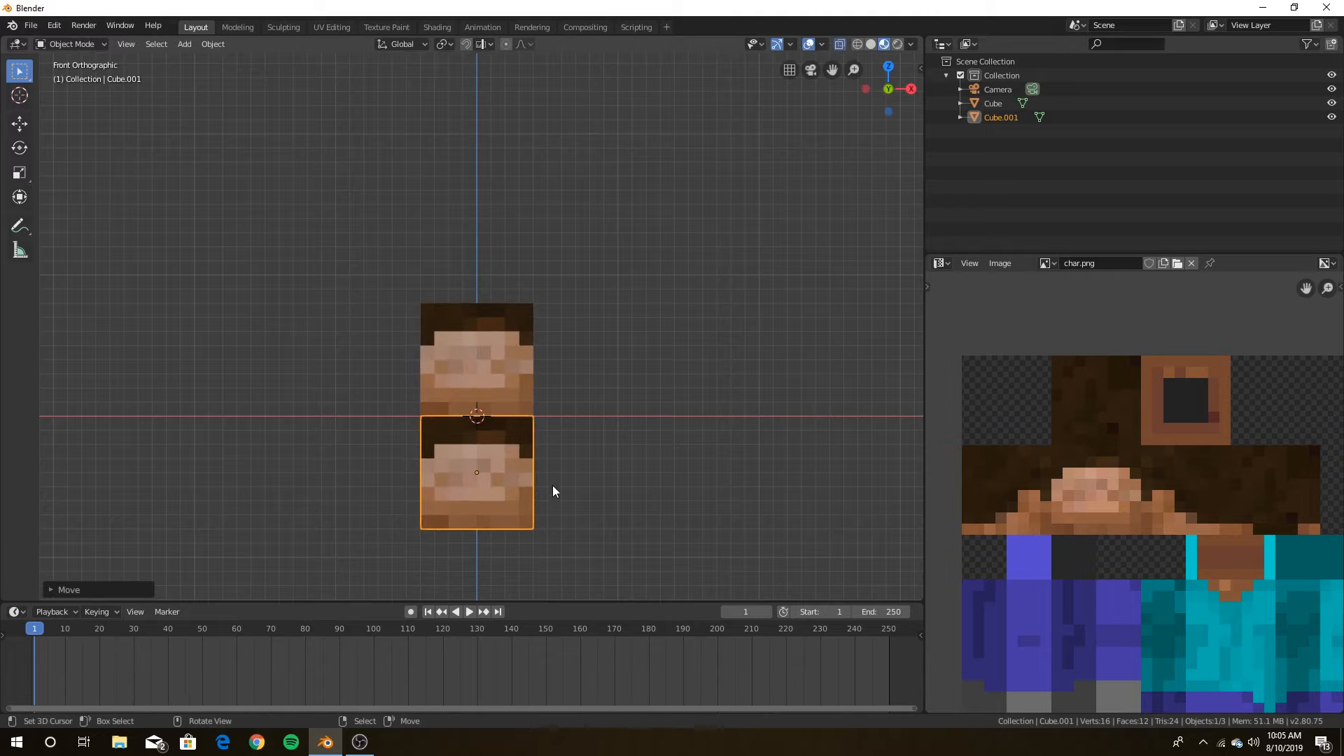
pyautogui.scroll(-2, 553, 490)
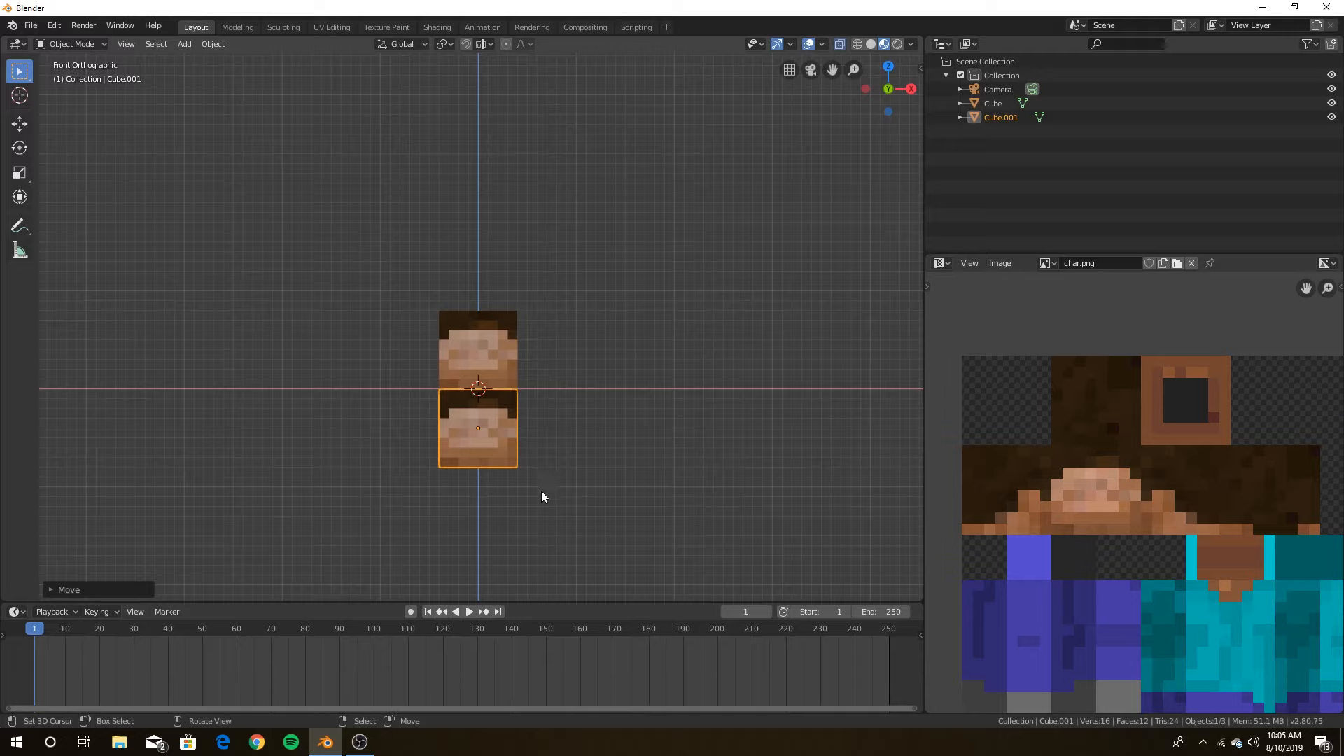
pyautogui.press('Tab')
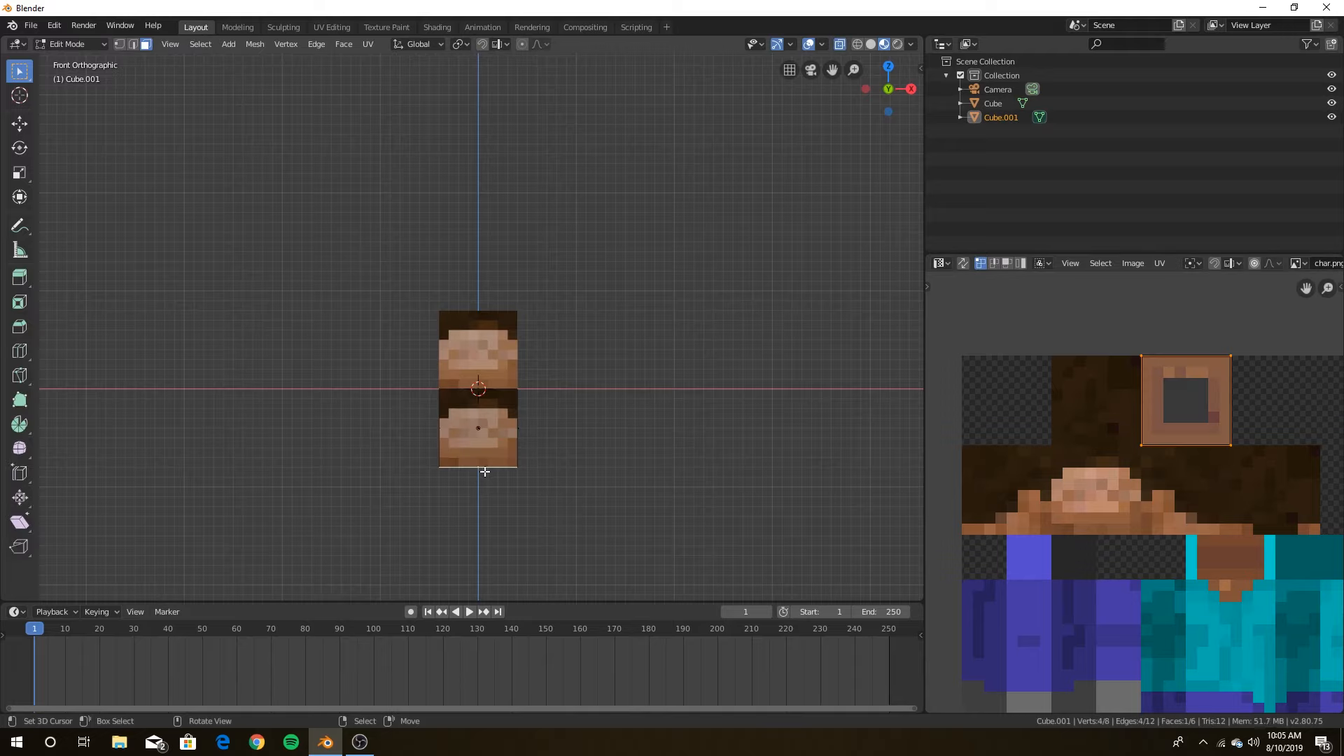
pyautogui.press('g')
pyautogui.press('z')
pyautogui.click(544, 510)
pyautogui.hotkey('ctrl', 'z')
# - Lower the duplicate's bottom face along Z until the block is one and a half times as tall as the head
pyautogui.press('g')
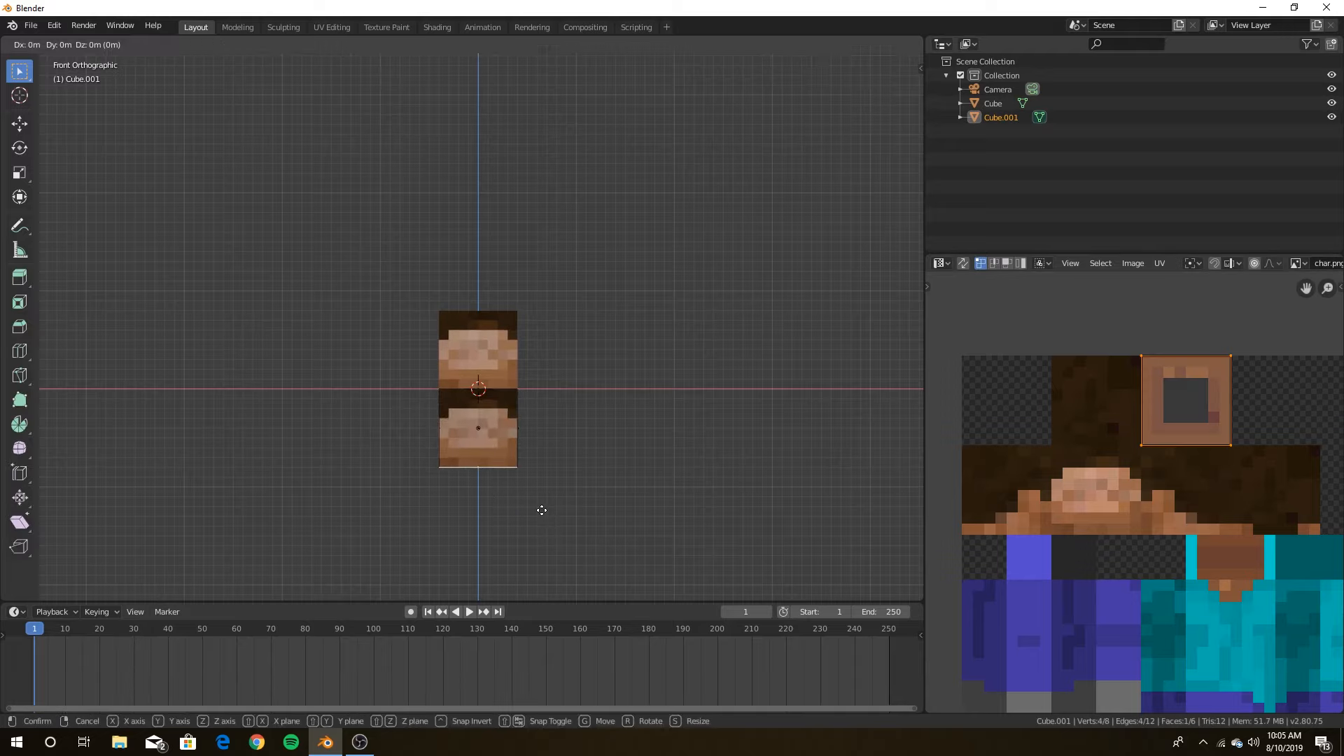
pyautogui.press('z')
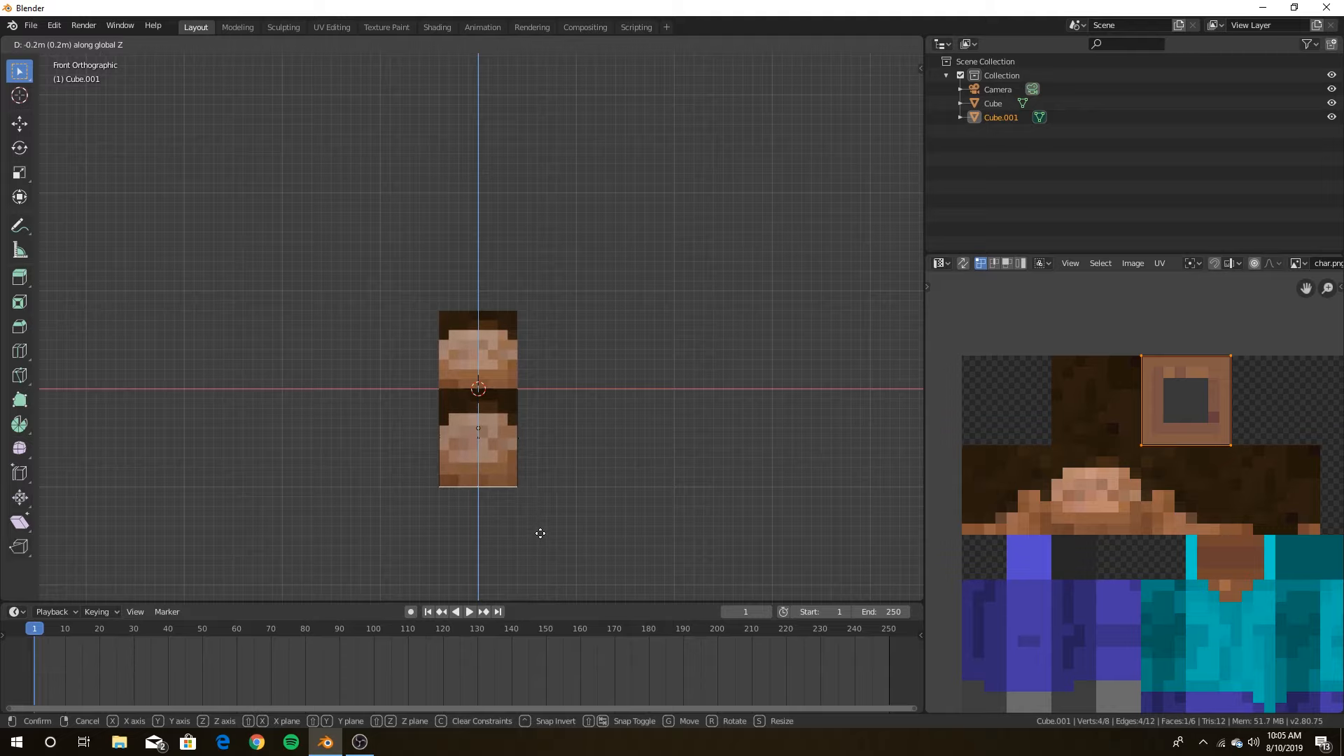
pyautogui.click(550, 531)
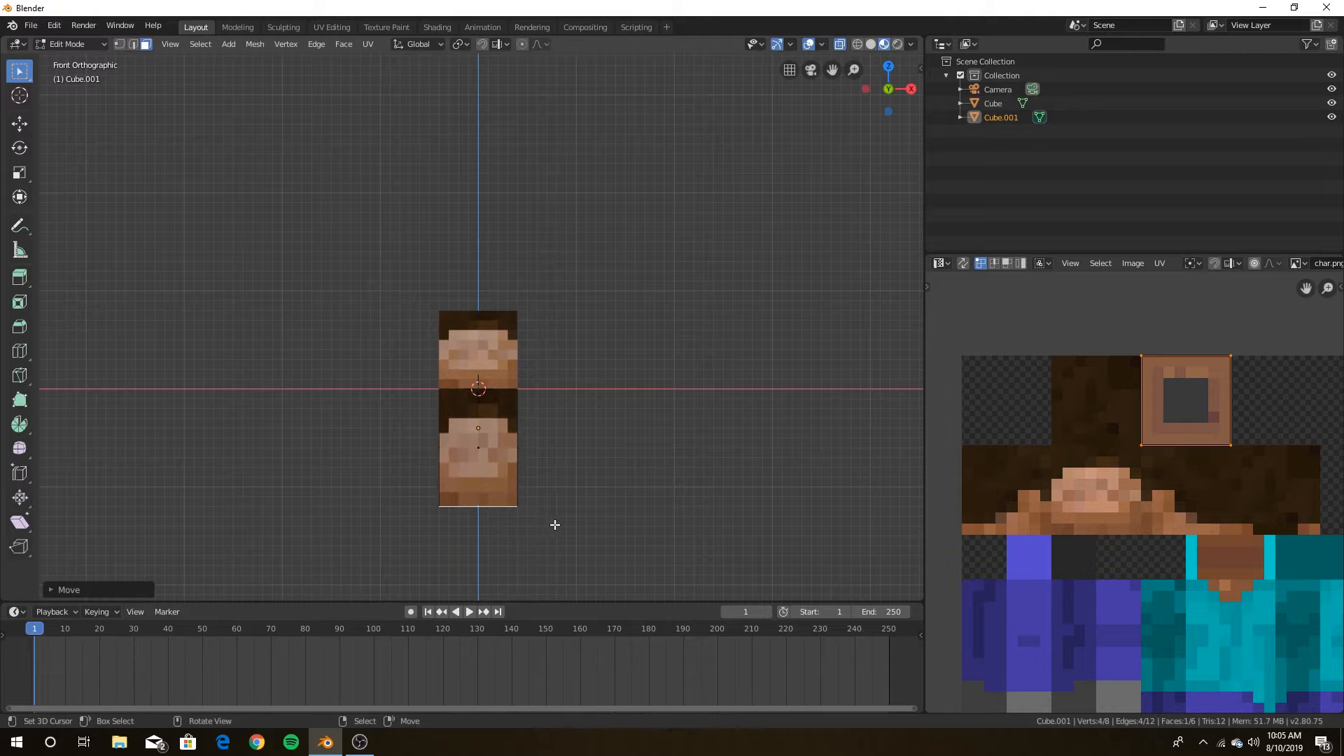
# - Move the duplicate's back and front faces inward along Y by 0.2 m each, making it half the head's depth, and return to the front view
pyautogui.press('KP_3')
pyautogui.click(487, 462)
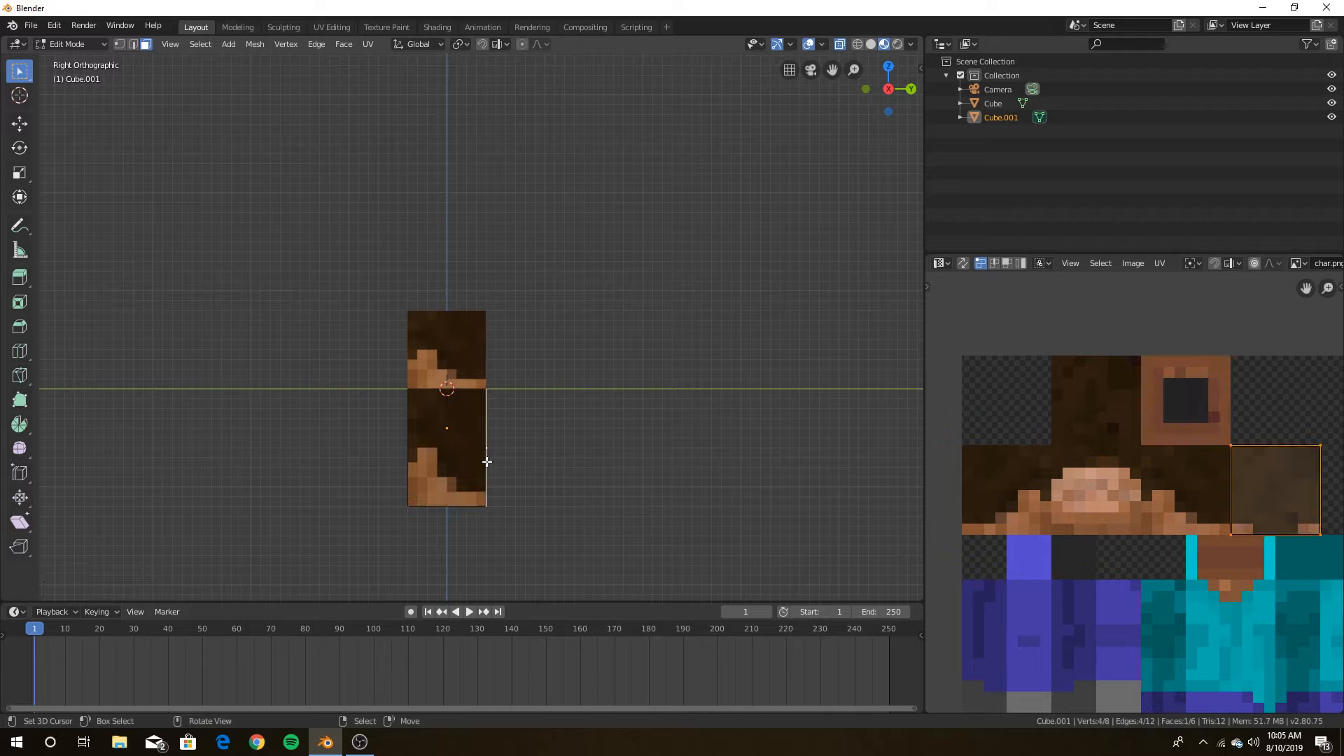
pyautogui.press('g')
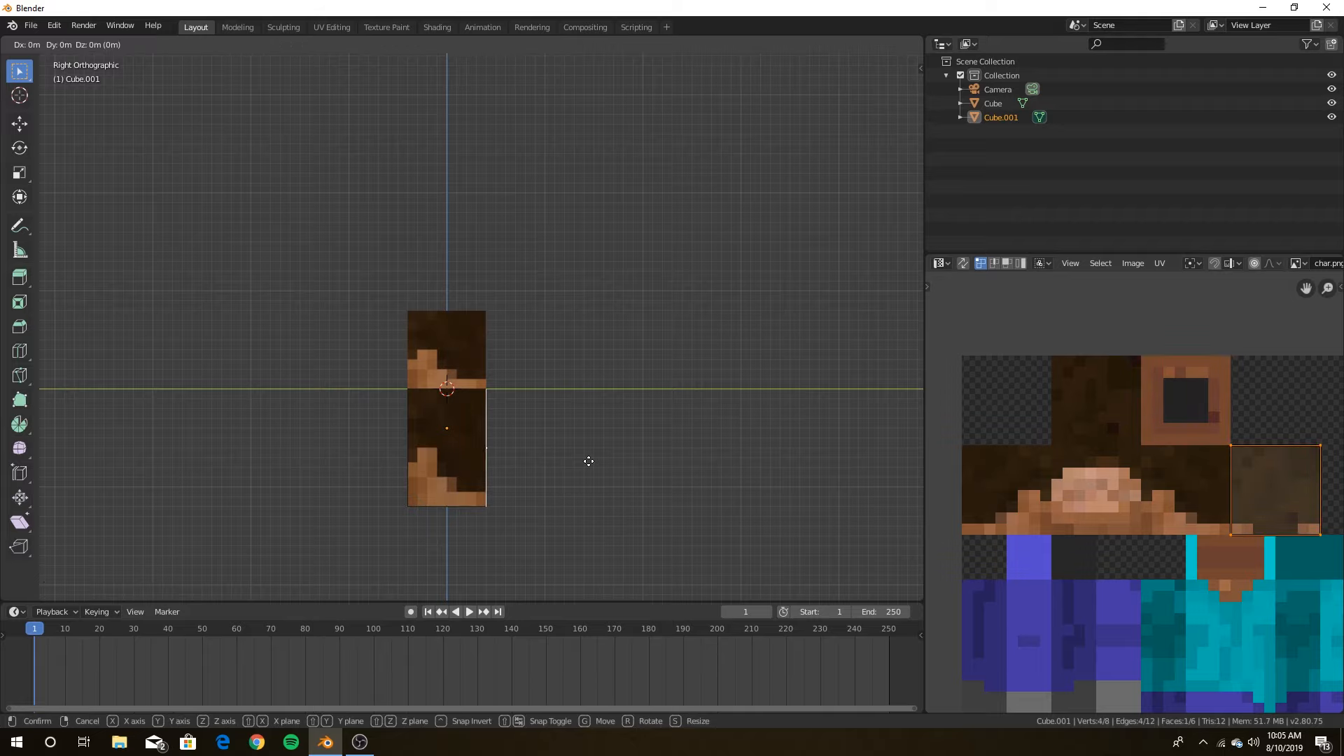
pyautogui.press('y')
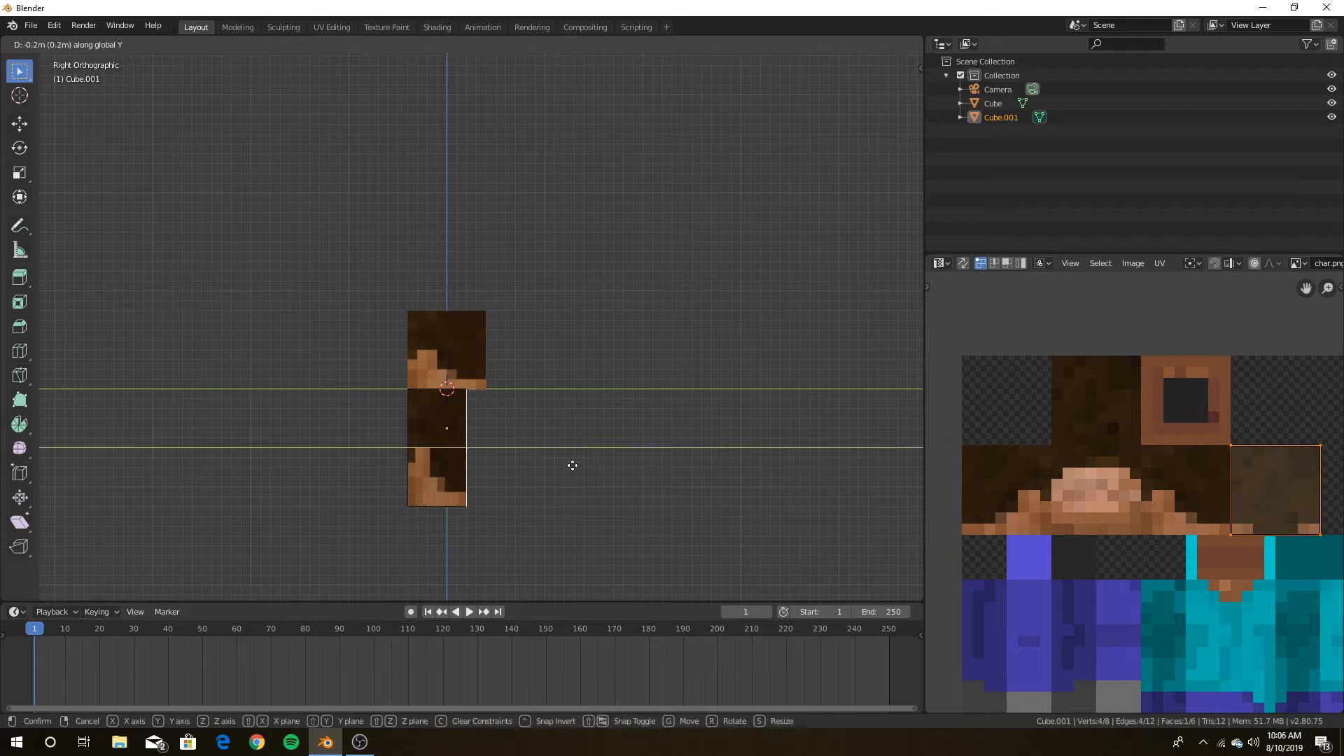
pyautogui.click(566, 469)
pyautogui.click(414, 467)
pyautogui.press('g')
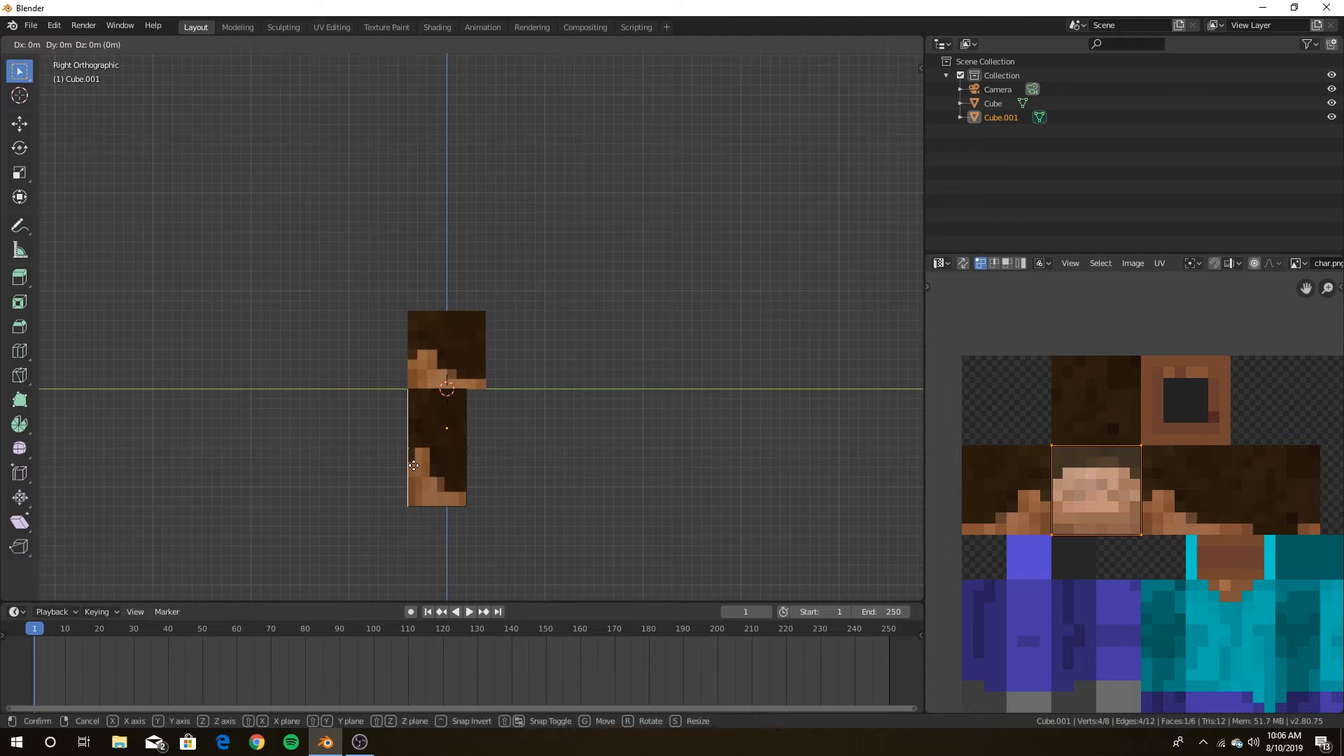
pyautogui.press('y')
pyautogui.click(431, 471)
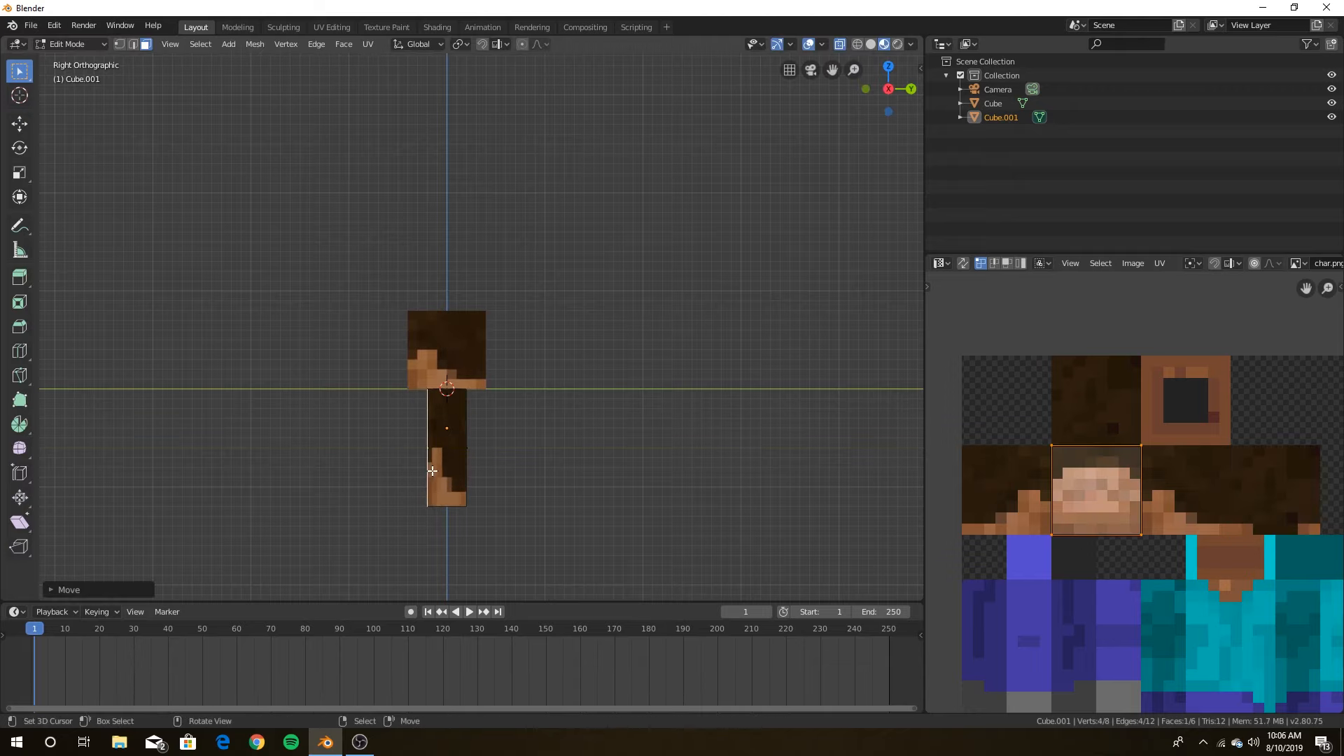
pyautogui.press('KP_1')
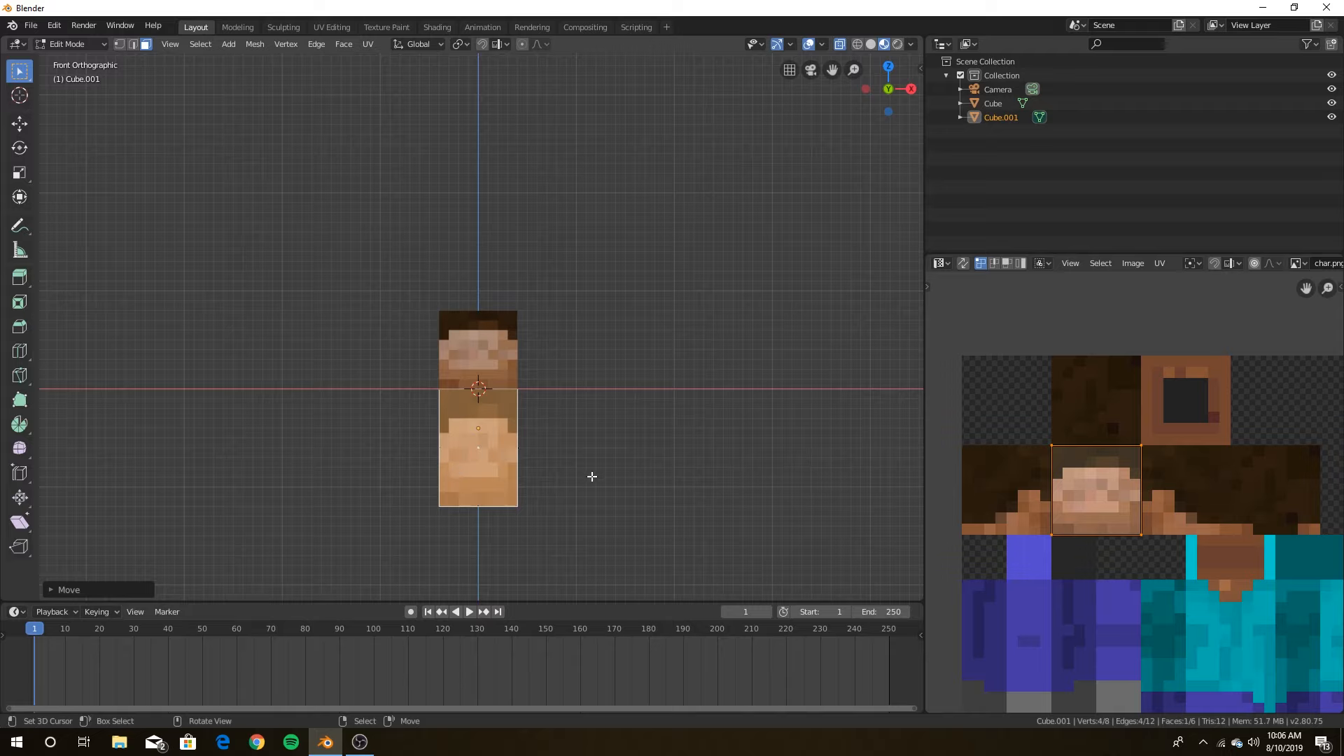
# - Select all of the body block's UVs, move them about 0.19 along X and -0.25 along Y onto the shirt texture, and snap them to pixels
pyautogui.press('a')
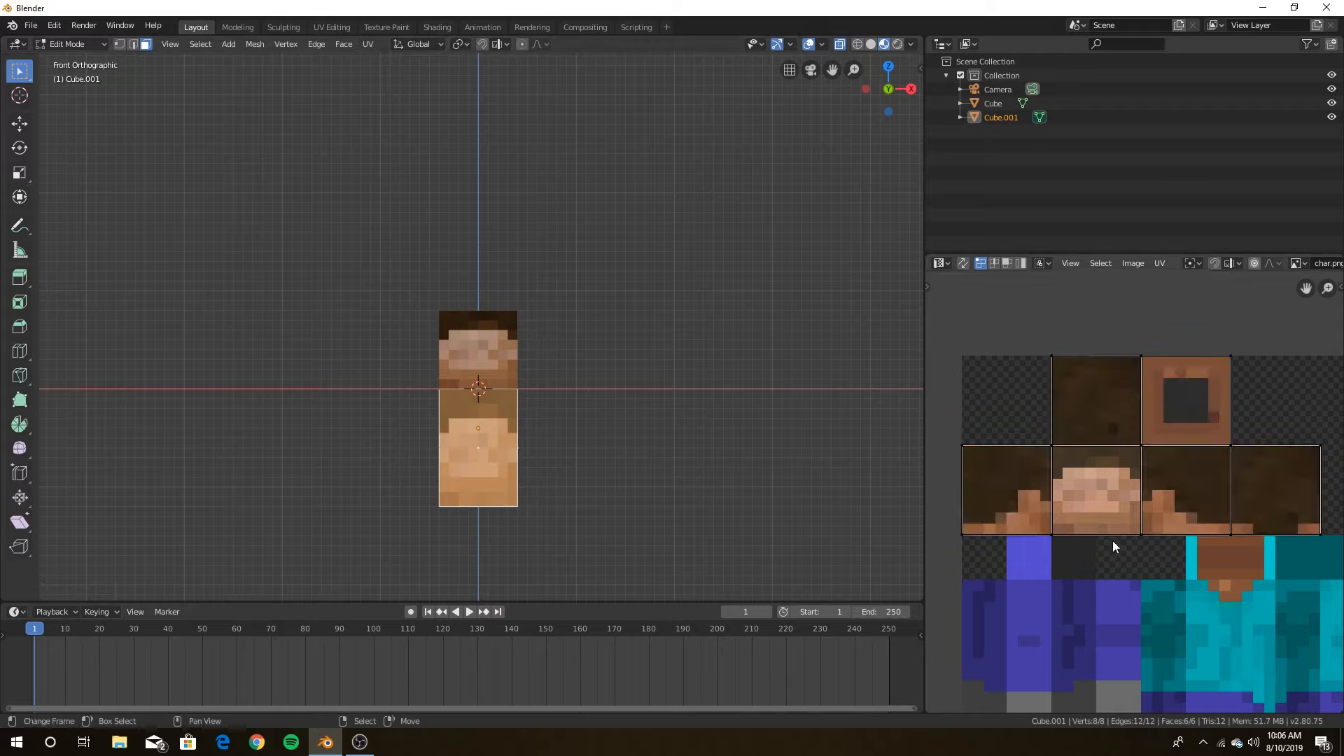
pyautogui.moveTo(1112, 541); pyautogui.dragTo(1089, 448, button='middle')
pyautogui.scroll(-1, 1051, 369)
pyautogui.moveTo(1141, 498); pyautogui.dragTo(1072, 455, button='middle')
pyautogui.press('g')
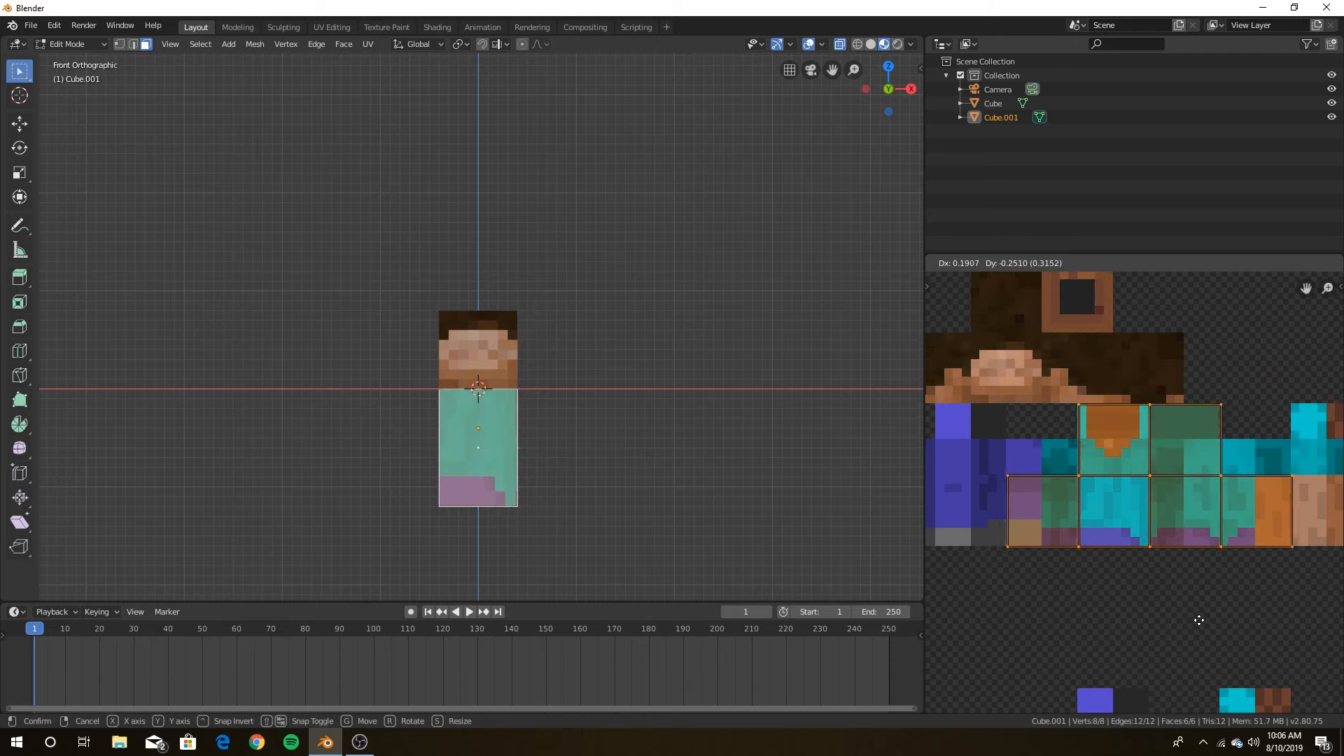
pyautogui.click(1199, 620)
pyautogui.hotkey('shift', 's')
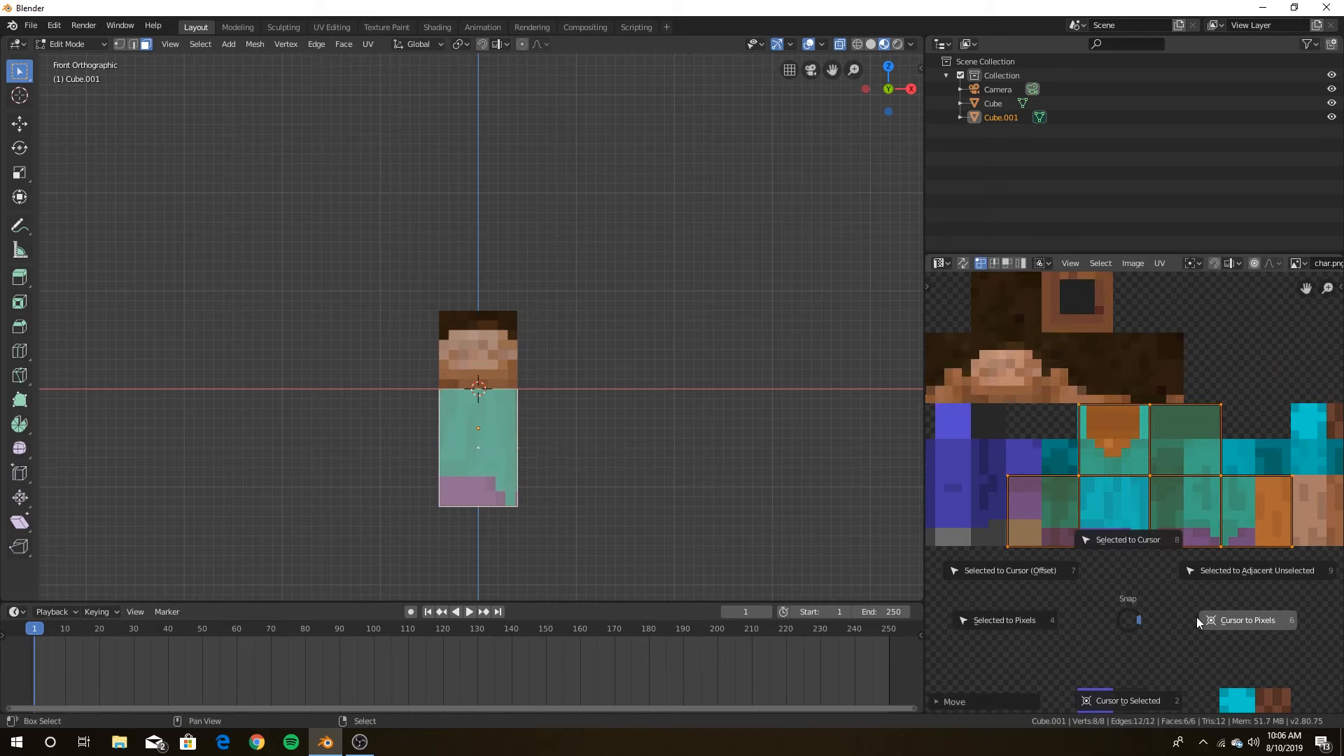
pyautogui.click(1036, 619)
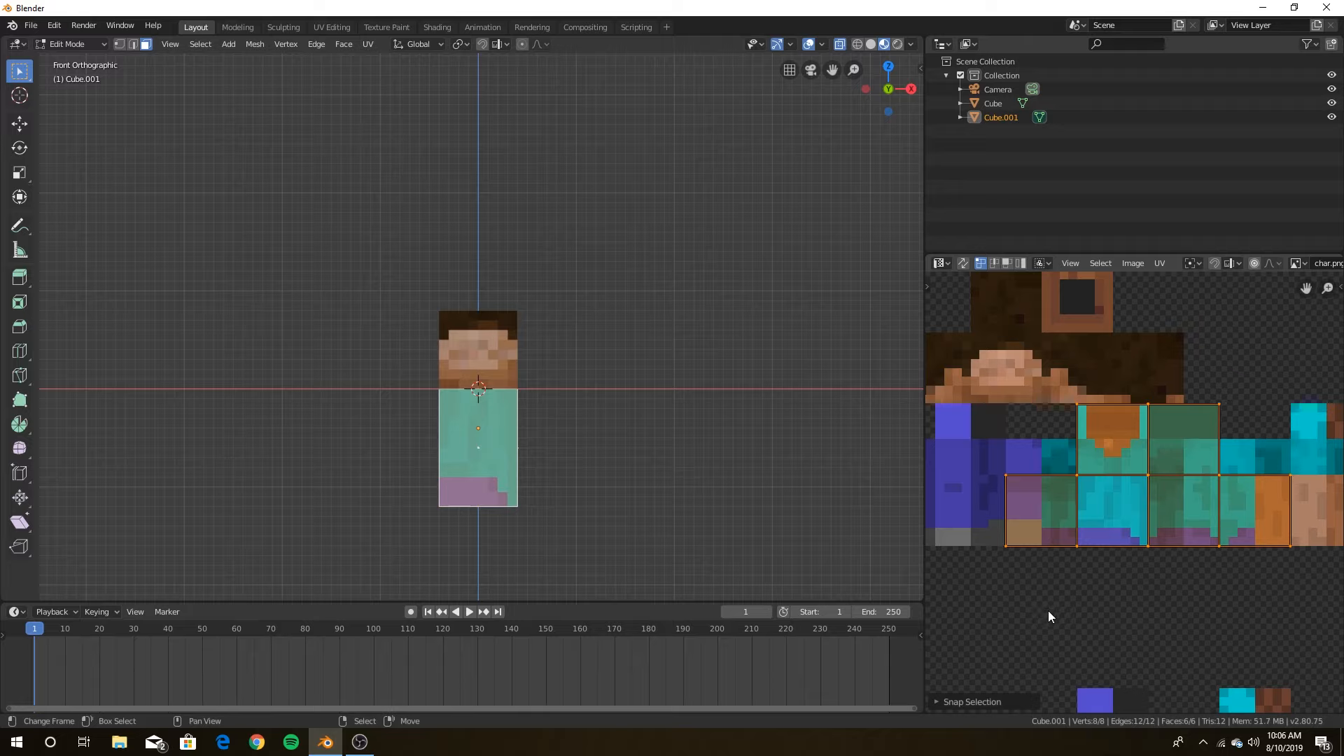
# - Raise the upper edge of the body's row of four side-face UVs along Y to the top of the shirt texture, snapped to pixels
pyautogui.click(1089, 587)
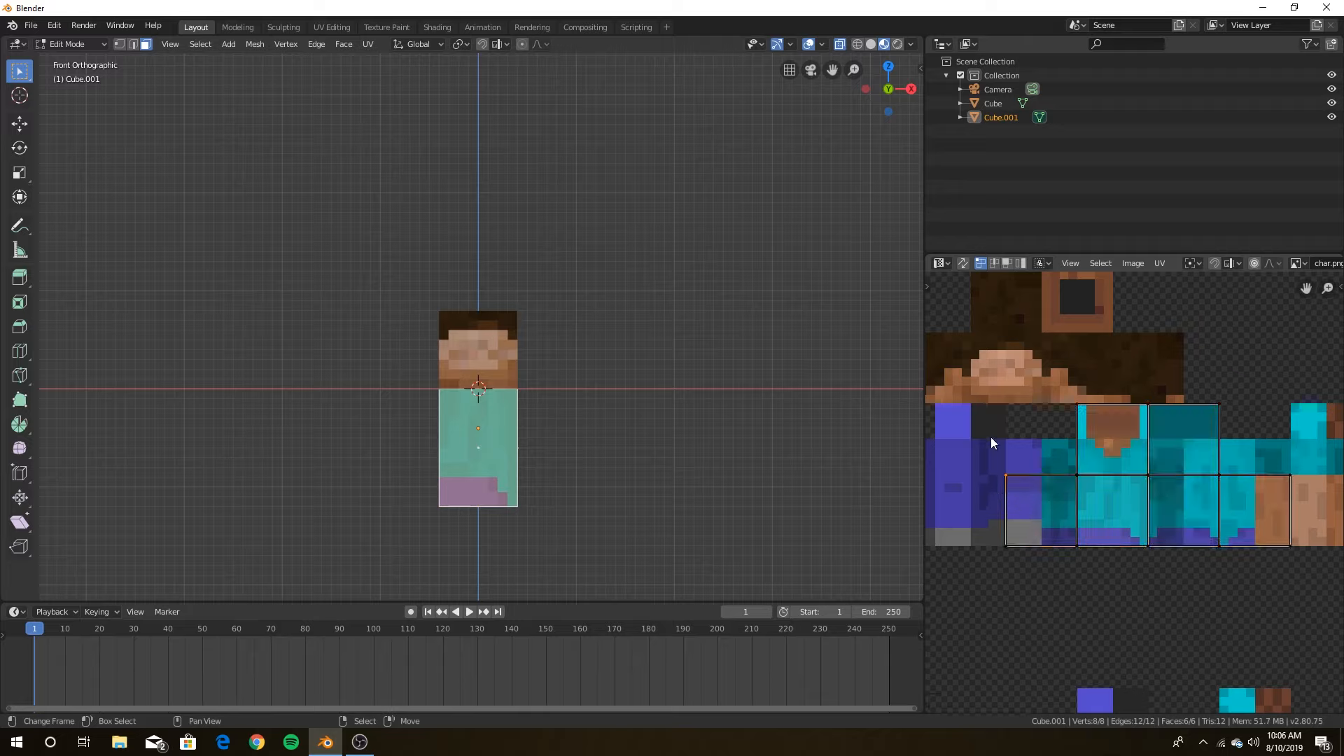
pyautogui.moveTo(963, 440); pyautogui.dragTo(1300, 504)
pyautogui.press('g')
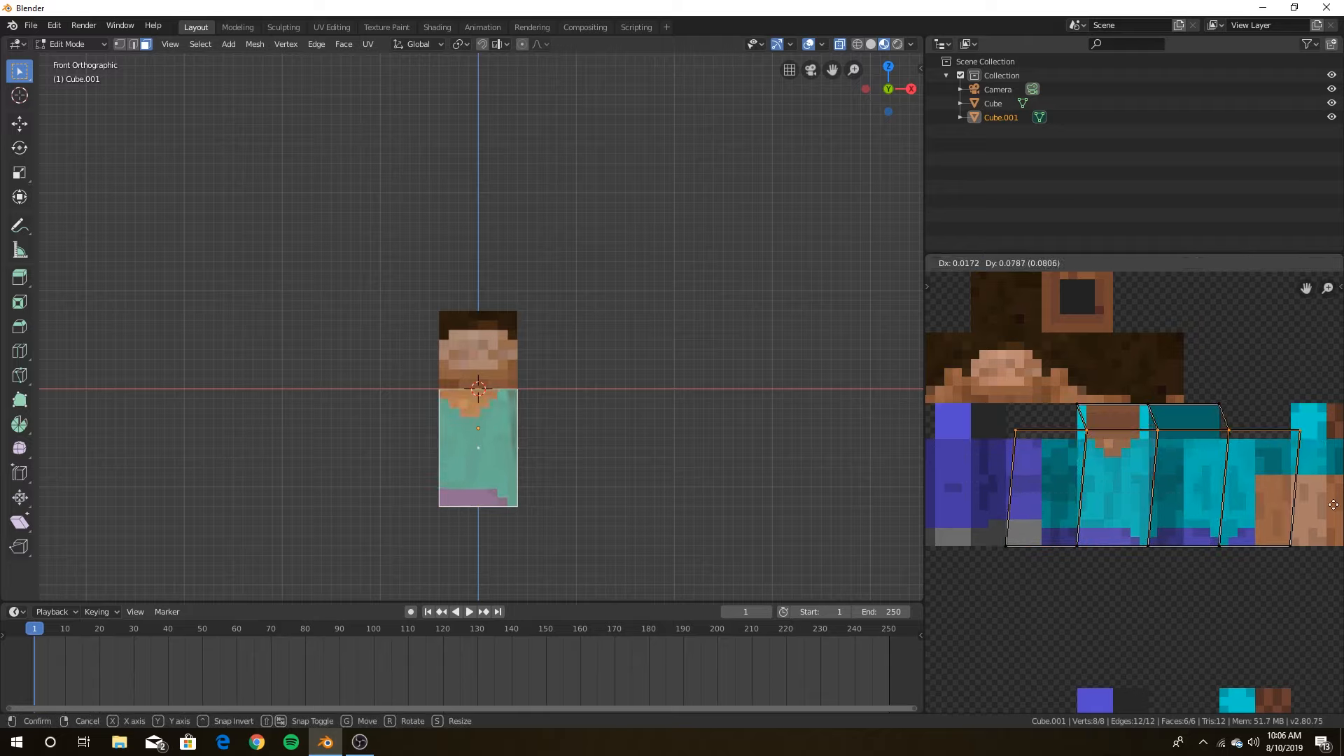
pyautogui.press('y')
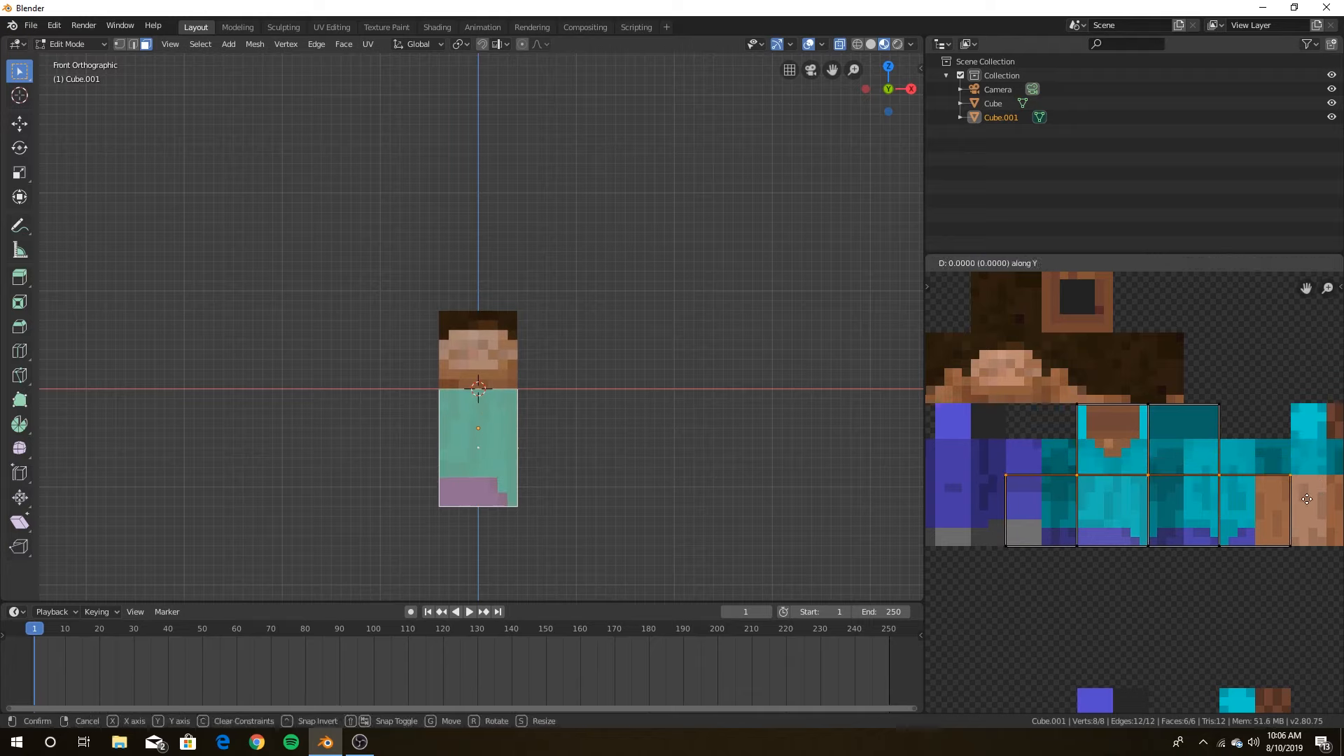
pyautogui.click(1300, 463)
pyautogui.hotkey('shift', 's')
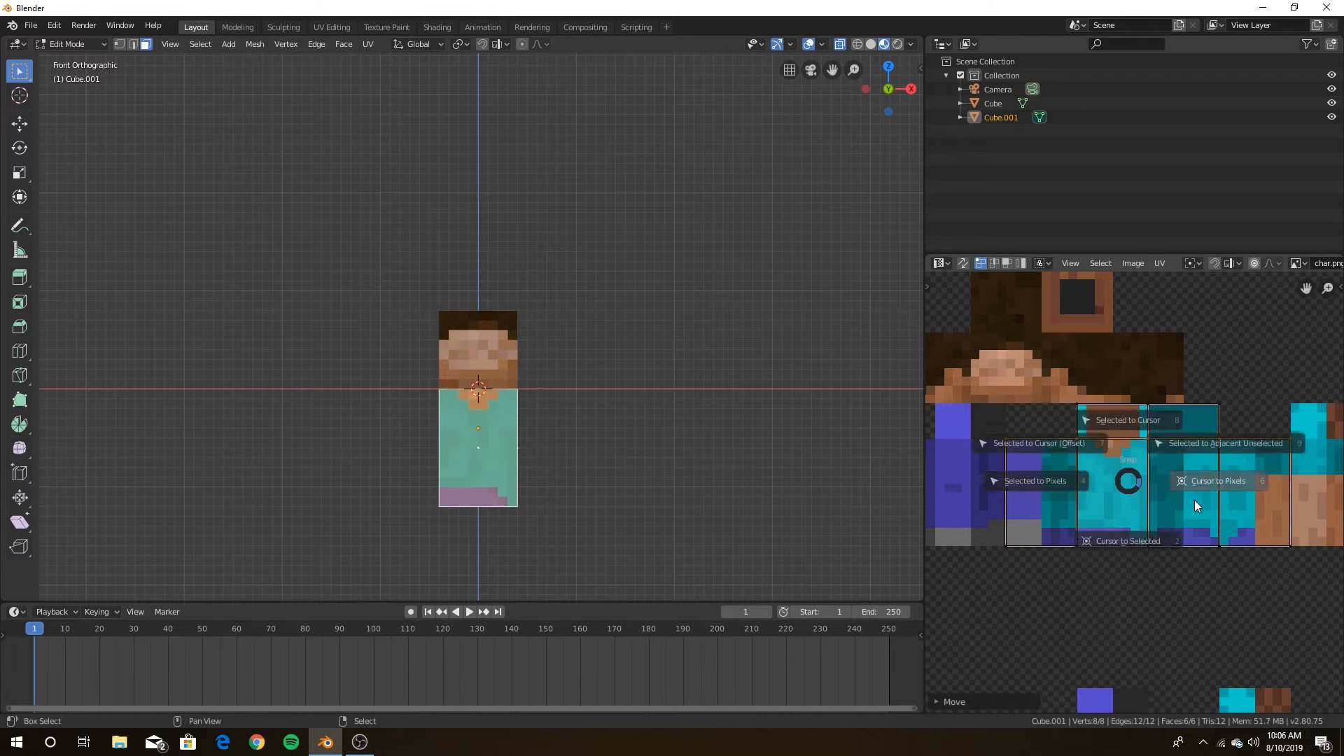
pyautogui.click(1024, 487)
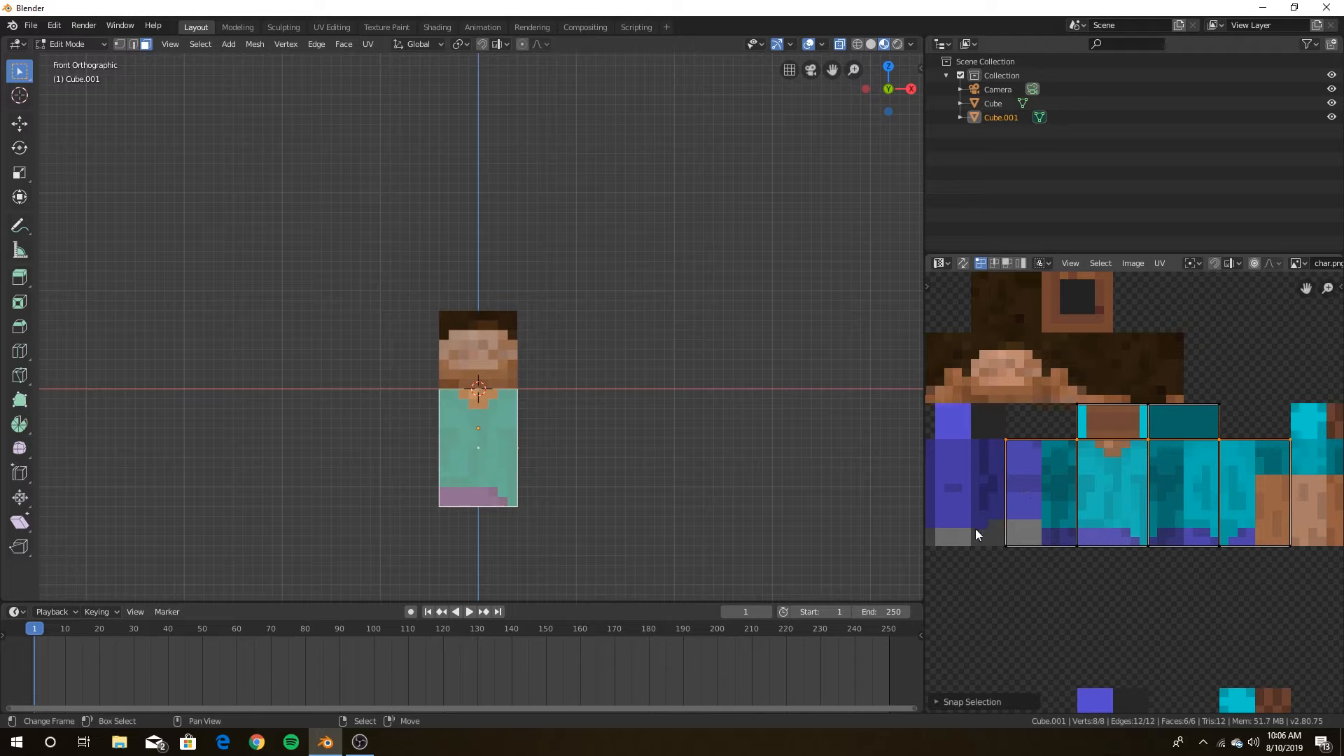
pyautogui.scroll(1, 1147, 548)
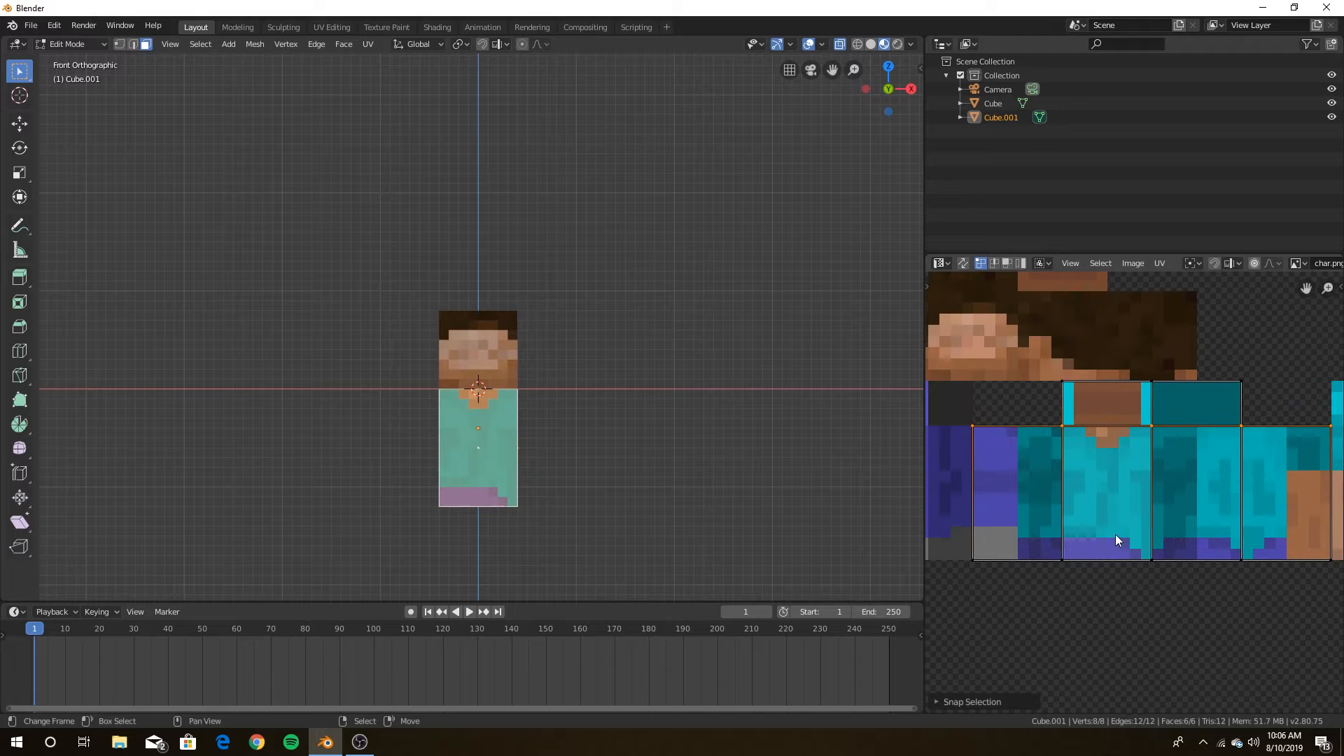
pyautogui.rightClick(1038, 579)
pyautogui.press('b')
pyautogui.moveTo(938, 364); pyautogui.dragTo(1002, 624)
pyautogui.press('g')
pyautogui.click(1023, 618)
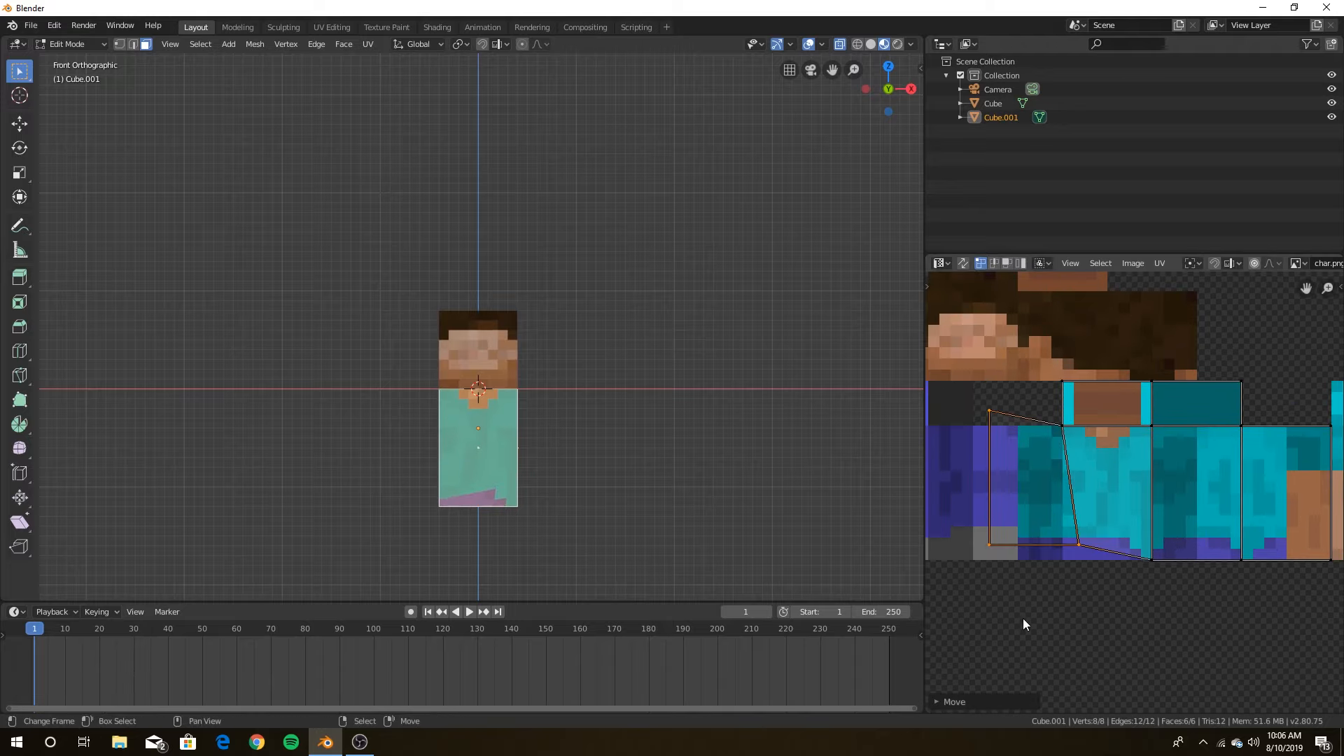
pyautogui.hotkey('ctrl', 'z')
# - Move the leftmost UV edge of the body's side row inward along X to the boundary between trousers and shirt texture, snapped to pixels
pyautogui.press('b')
pyautogui.moveTo(946, 370); pyautogui.dragTo(1000, 633)
pyautogui.press('g')
pyautogui.click(1012, 624)
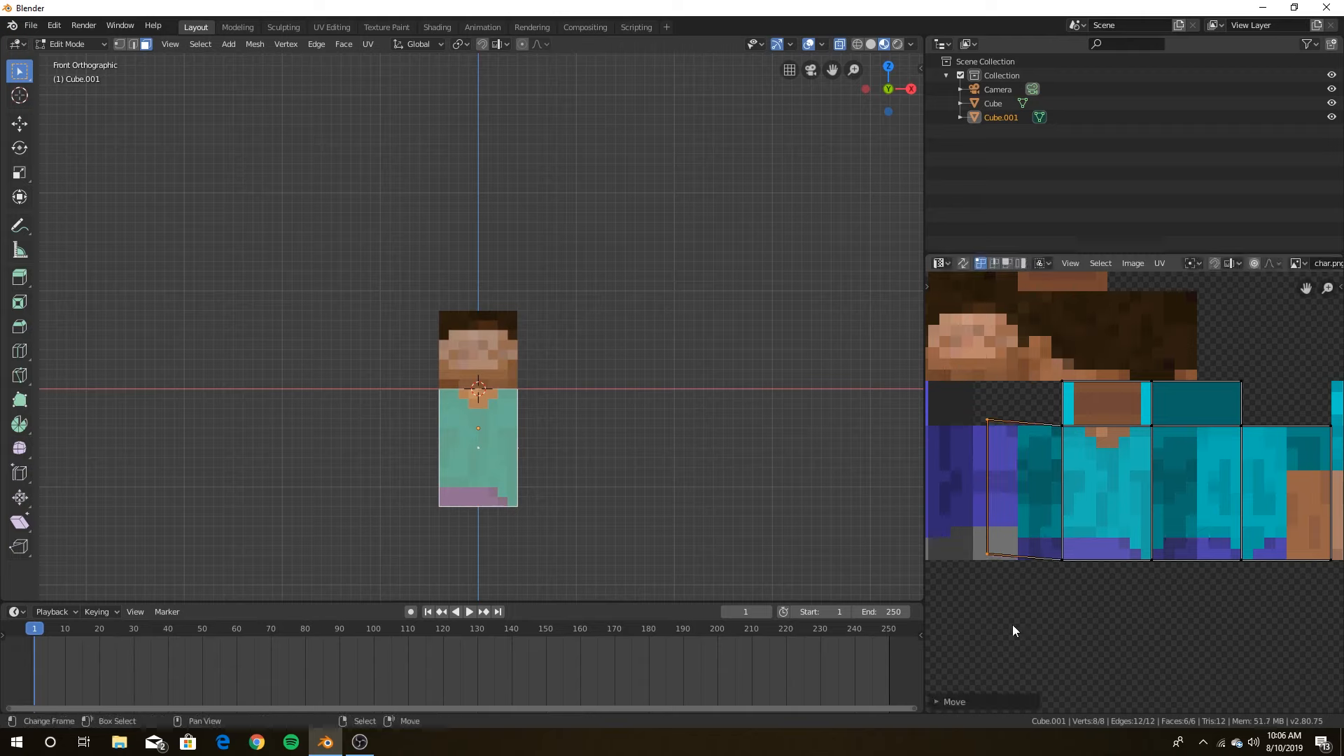
pyautogui.press('g')
pyautogui.press('x')
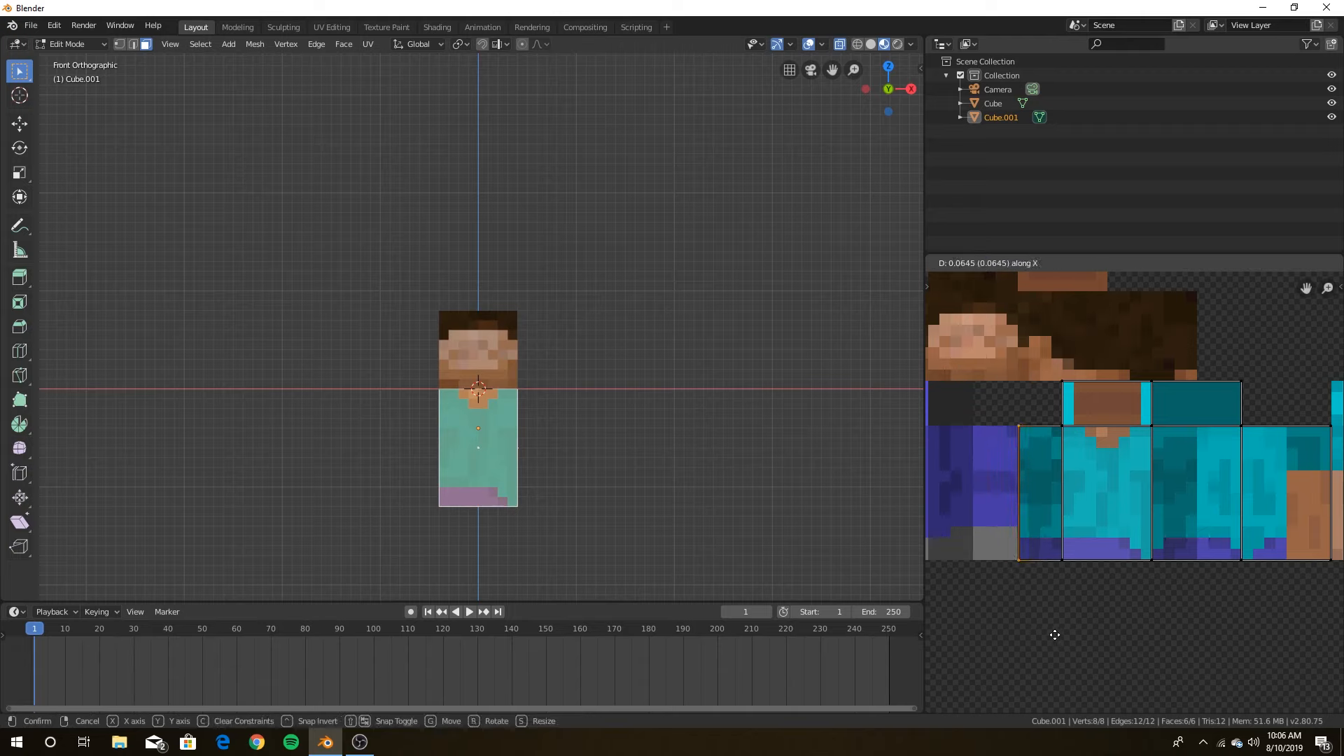
pyautogui.click(1055, 635)
pyautogui.hotkey('shift', 's')
# - Move the rightmost UV edge of the body's side row about -0.0635 along X to the shirt texture's end, and snap it to pixels
pyautogui.moveTo(1128, 617); pyautogui.dragTo(930, 605, button='middle')
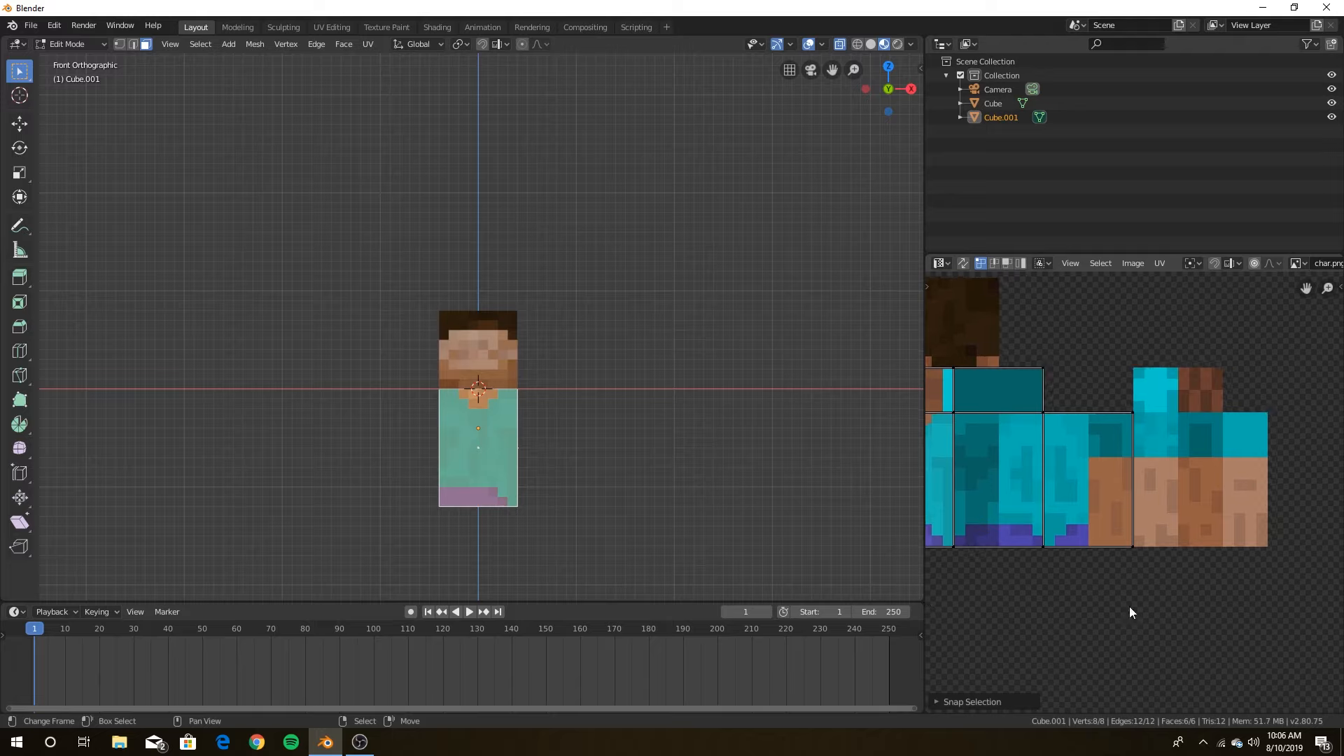
pyautogui.press('b')
pyautogui.moveTo(1125, 392); pyautogui.dragTo(1165, 612)
pyautogui.press('g')
pyautogui.press('x')
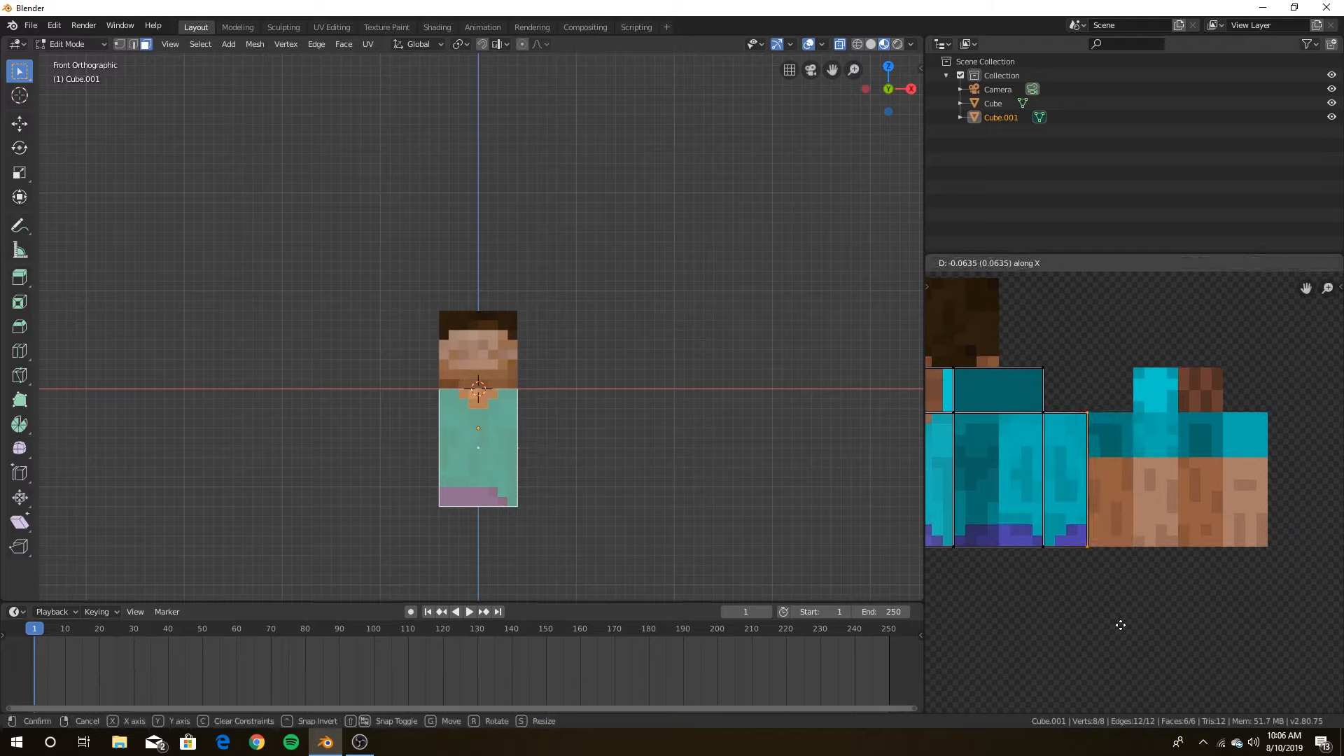
pyautogui.click(1119, 623)
pyautogui.hotkey('shift', 's')
pyautogui.click(997, 598)
# - Move the UV edge shared by the body's last two side faces about -0.063 along X, snap it to pixels, and leave Edit Mode
pyautogui.moveTo(1094, 589); pyautogui.dragTo(1149, 606, button='middle')
pyautogui.scroll(3, 1149, 606)
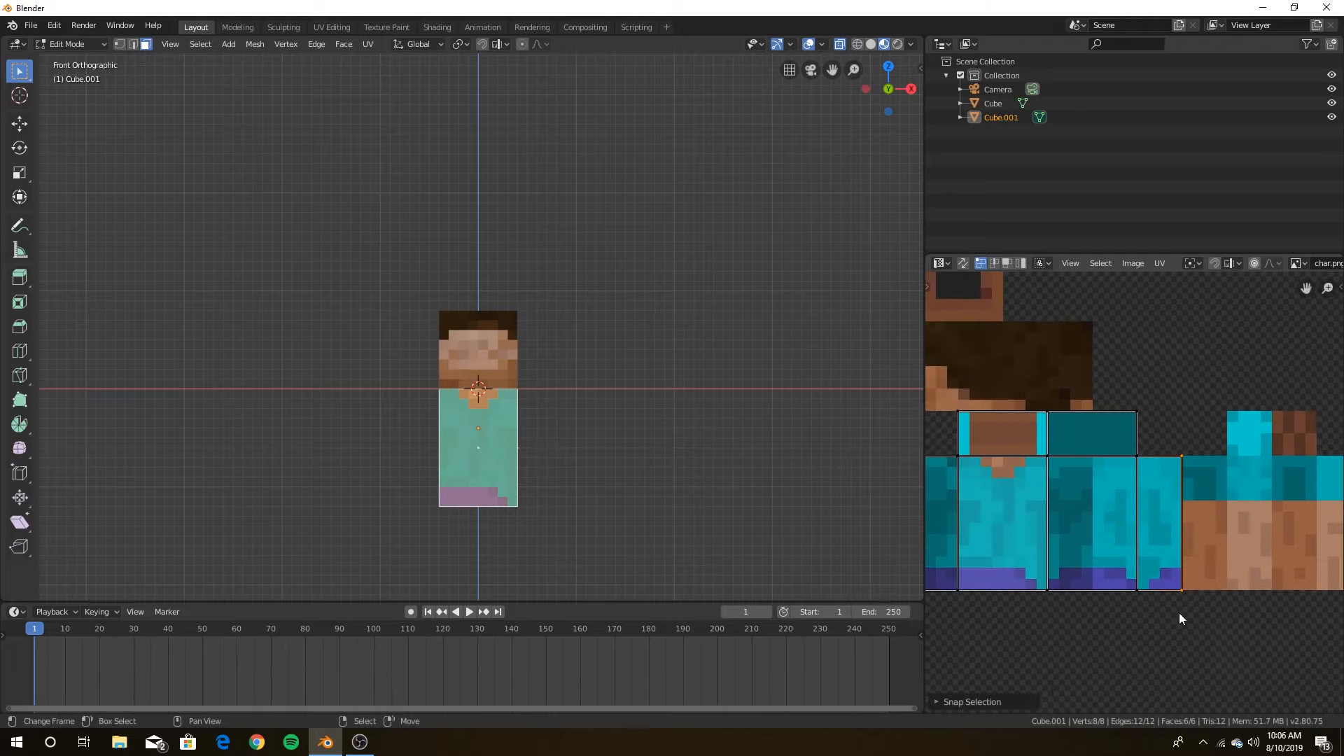
pyautogui.click(1141, 678)
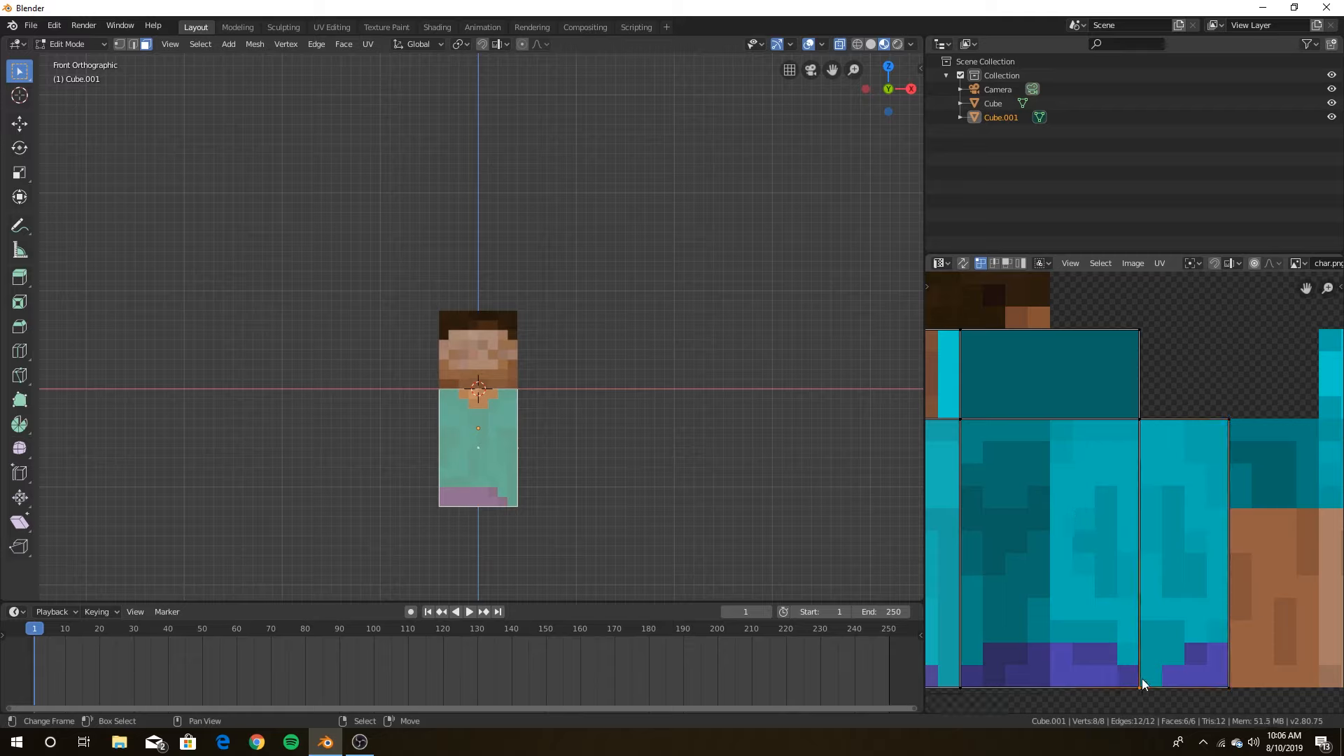
pyautogui.keyDown('shift'); pyautogui.click(1170, 423); pyautogui.keyUp('shift')
pyautogui.press('g')
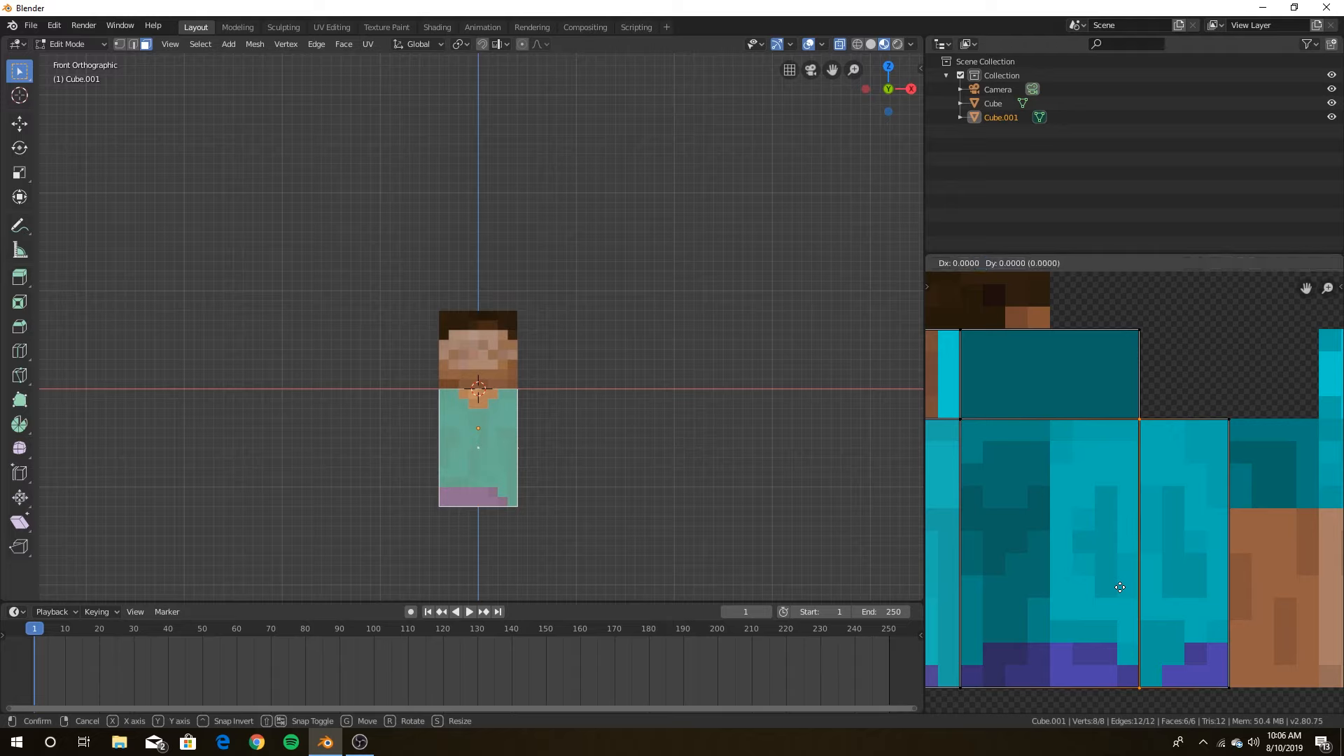
pyautogui.press('x')
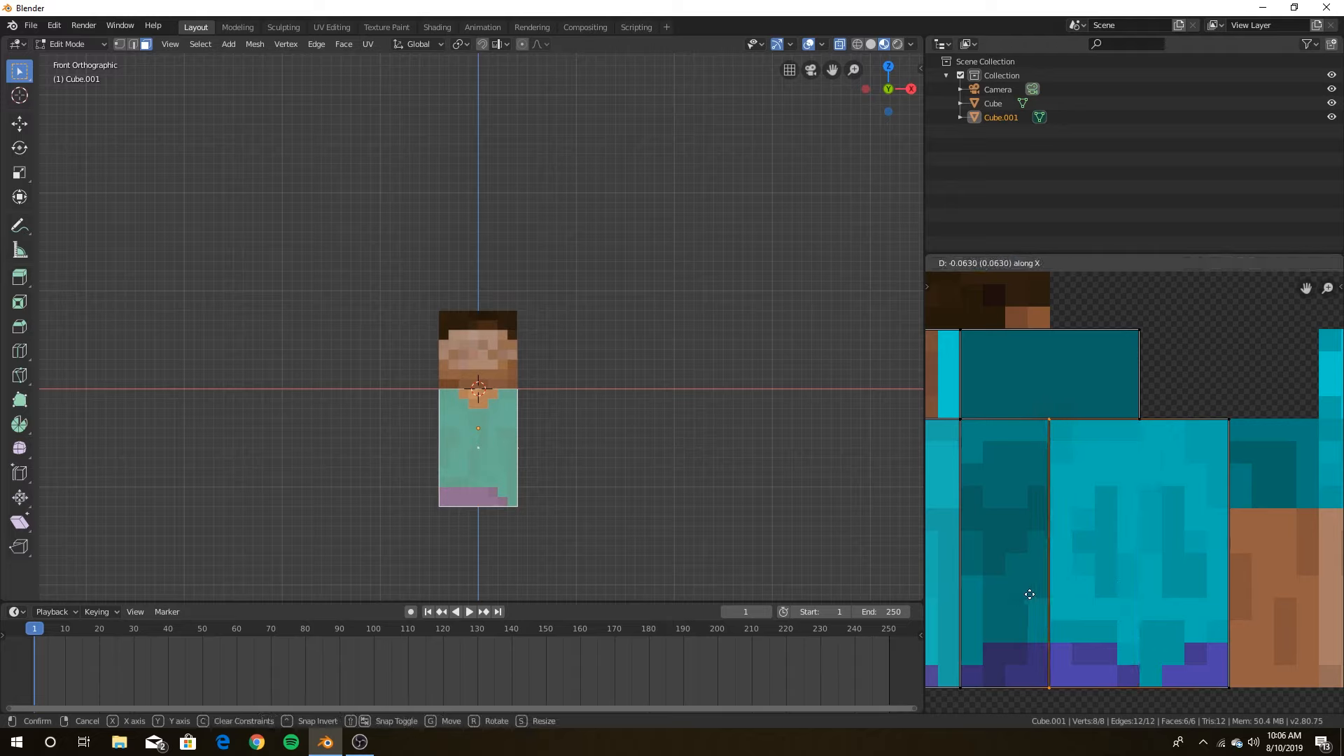
pyautogui.click(1030, 595)
pyautogui.hotkey('shift', 's')
pyautogui.click(975, 603)
pyautogui.scroll(-4, 1151, 647)
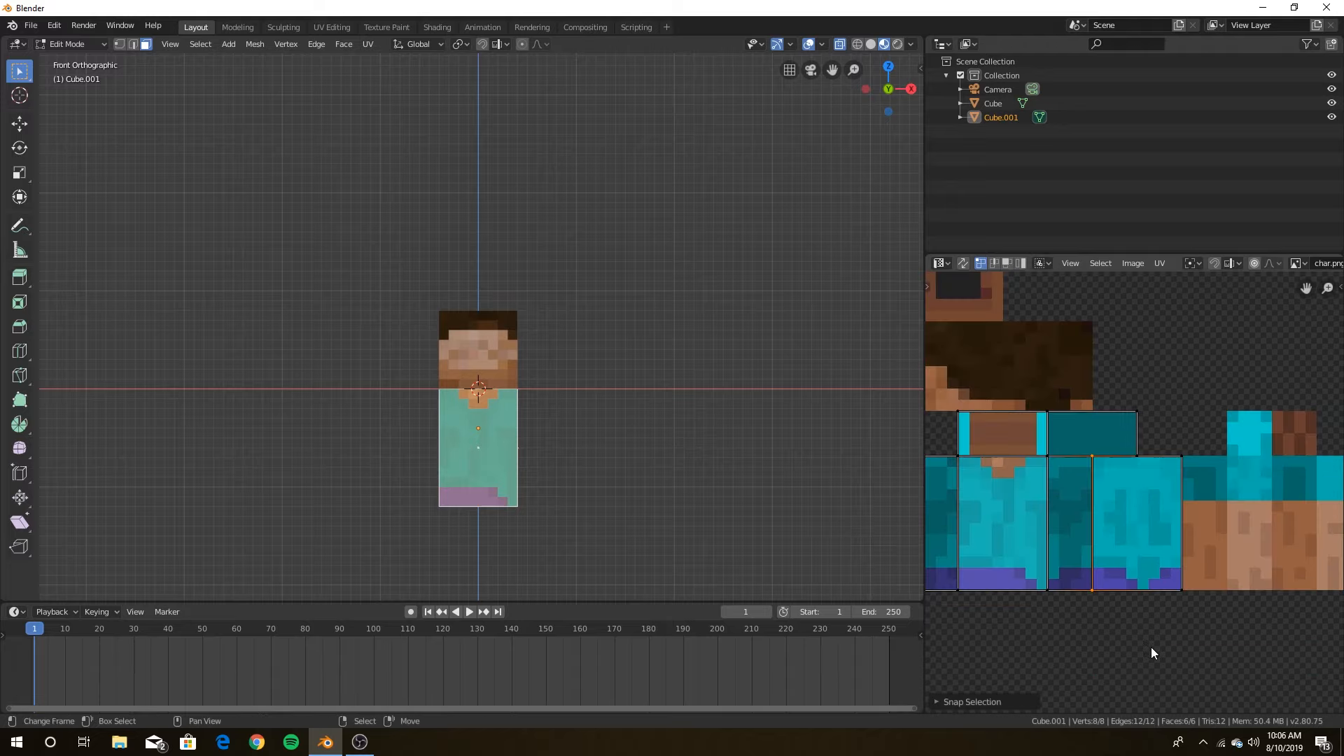
pyautogui.press('Tab')
# - Check the body from several sides, return to the front orthographic view, and duplicate the body along X so the copy sits flush beside it
pyautogui.hotkey('shift', '`')
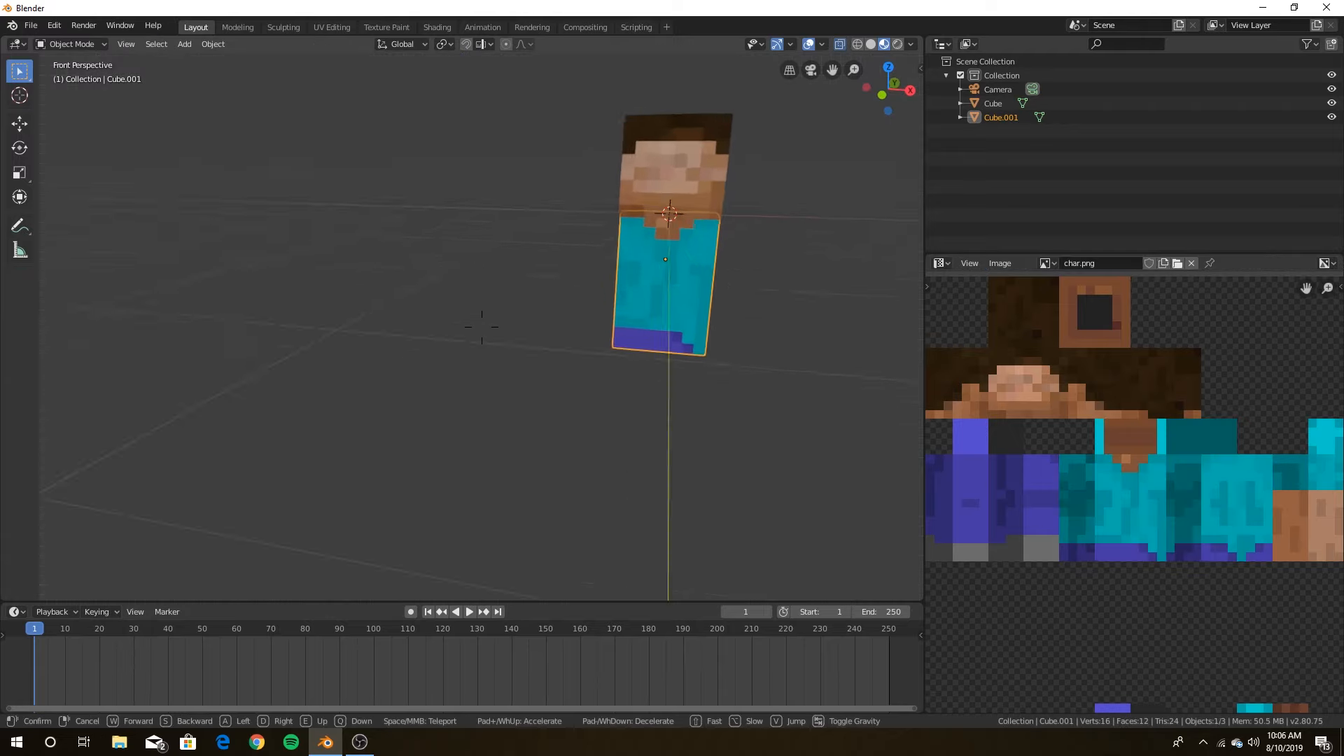
pyautogui.press('a')
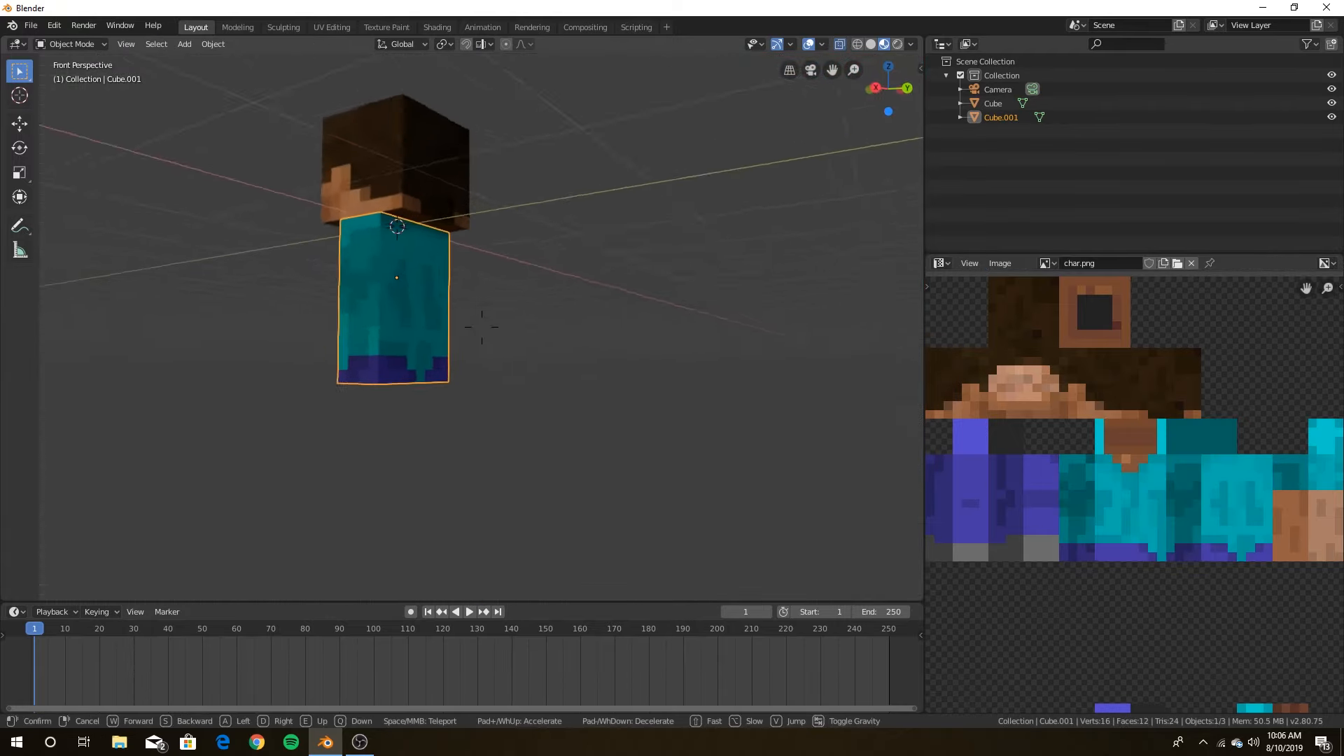
pyautogui.click(485, 322)
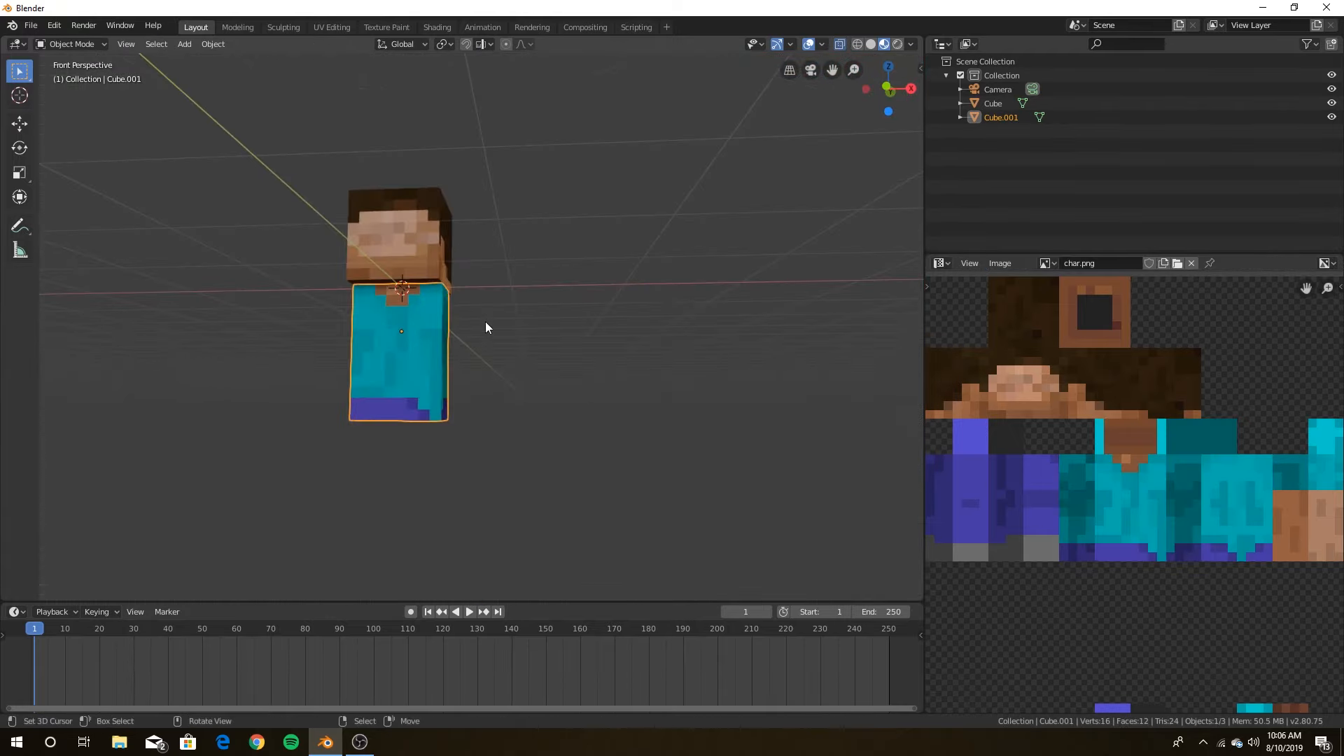
pyautogui.press('KP_1')
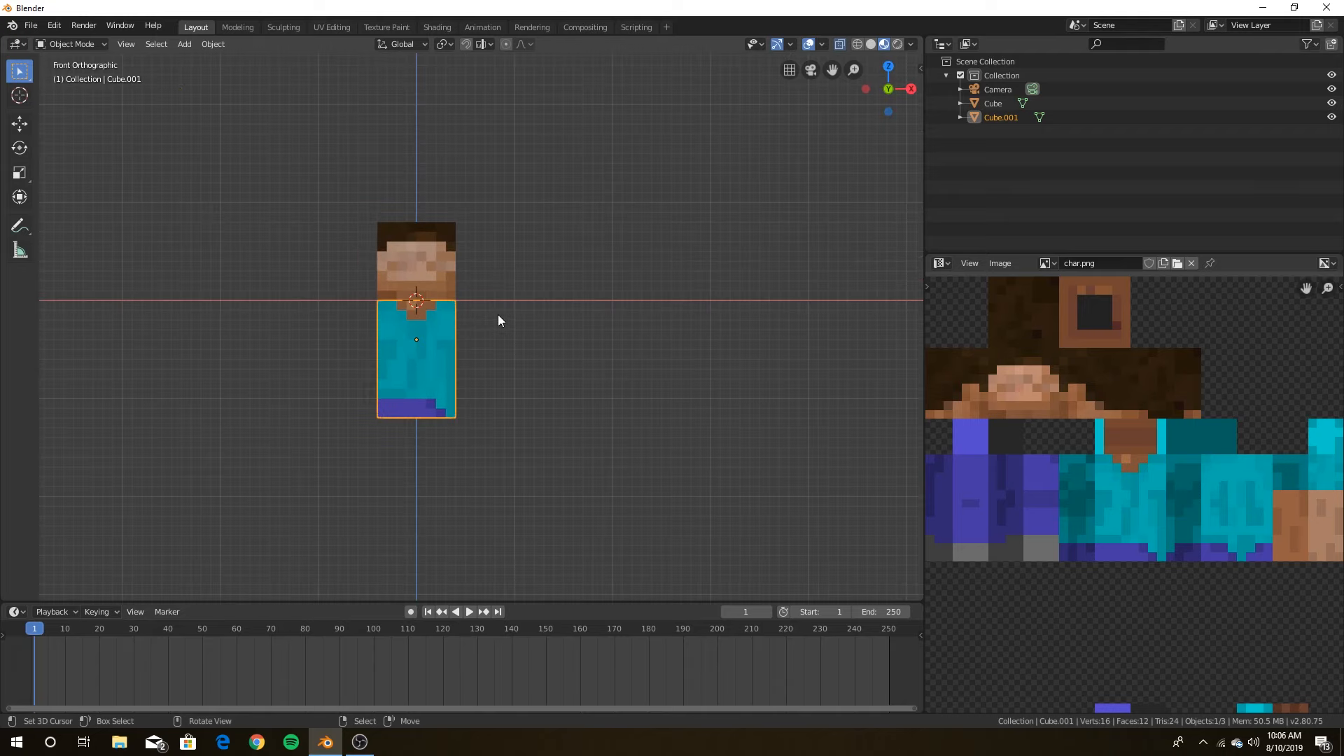
pyautogui.hotkey('shift', 'd')
pyautogui.rightClick(499, 315)
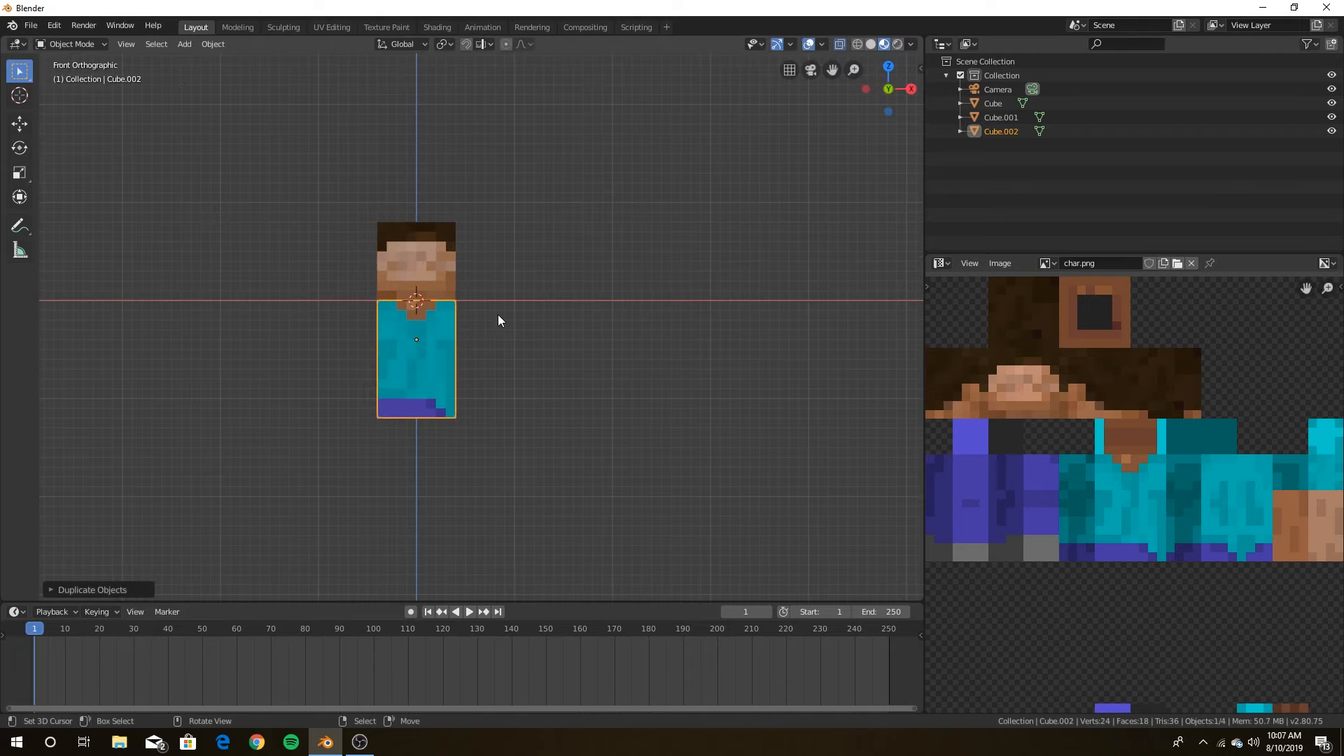
pyautogui.press('g')
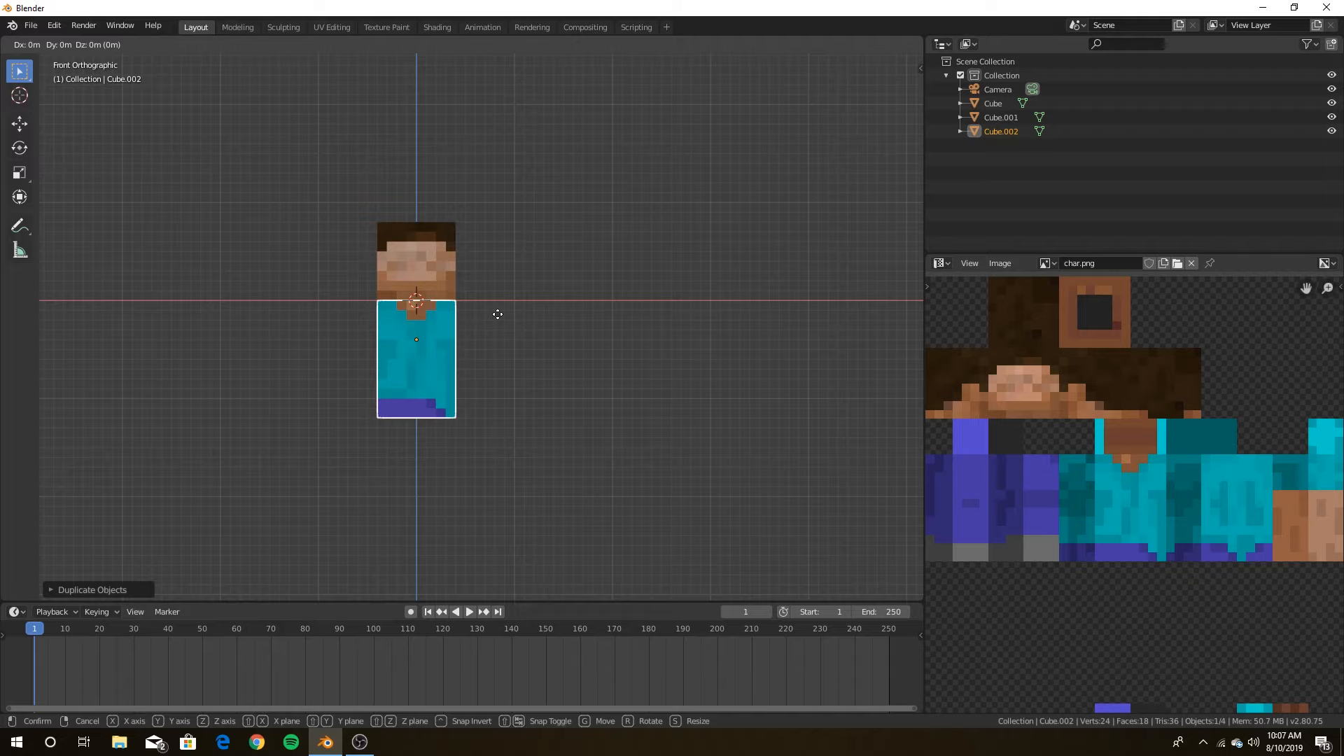
pyautogui.press('x')
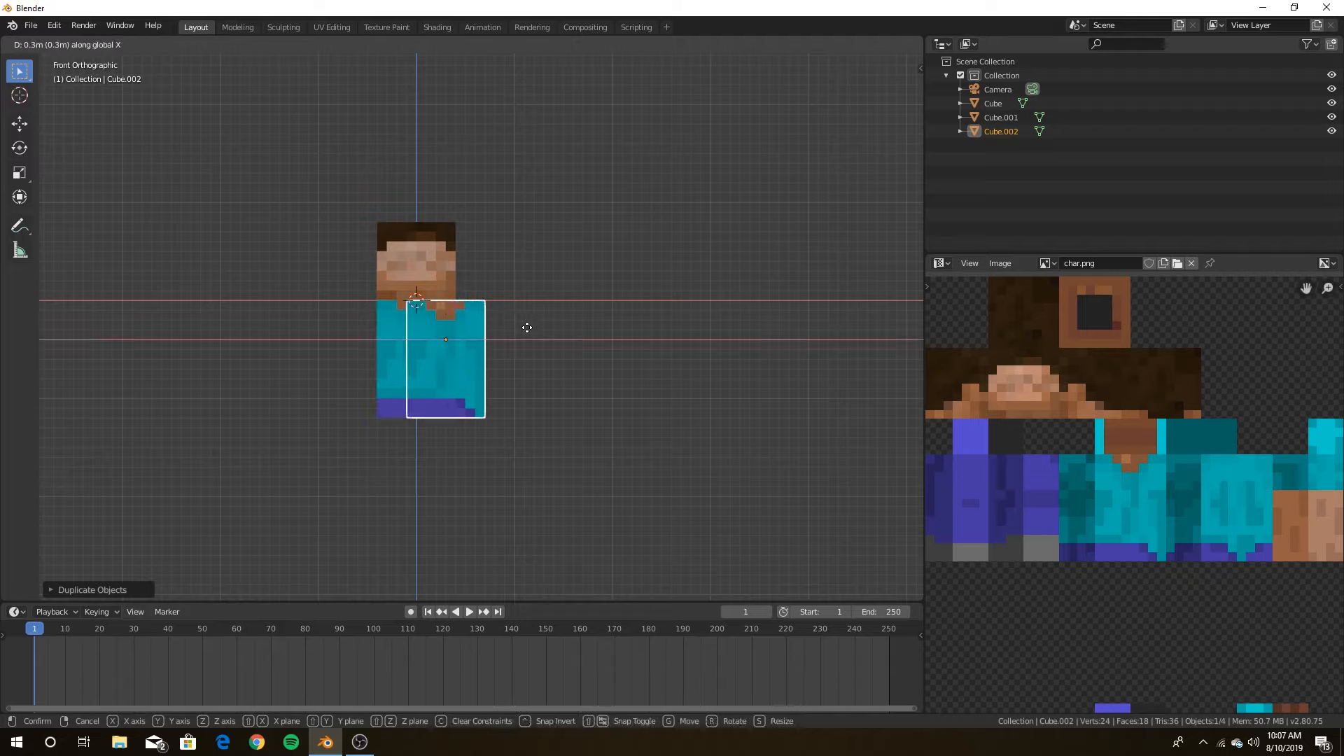
pyautogui.click(573, 368)
# - Enter Edit Mode on the duplicate and move its outer face inward along X until the block is half the body's width
pyautogui.scroll(2, 574, 402)
pyautogui.press('Tab')
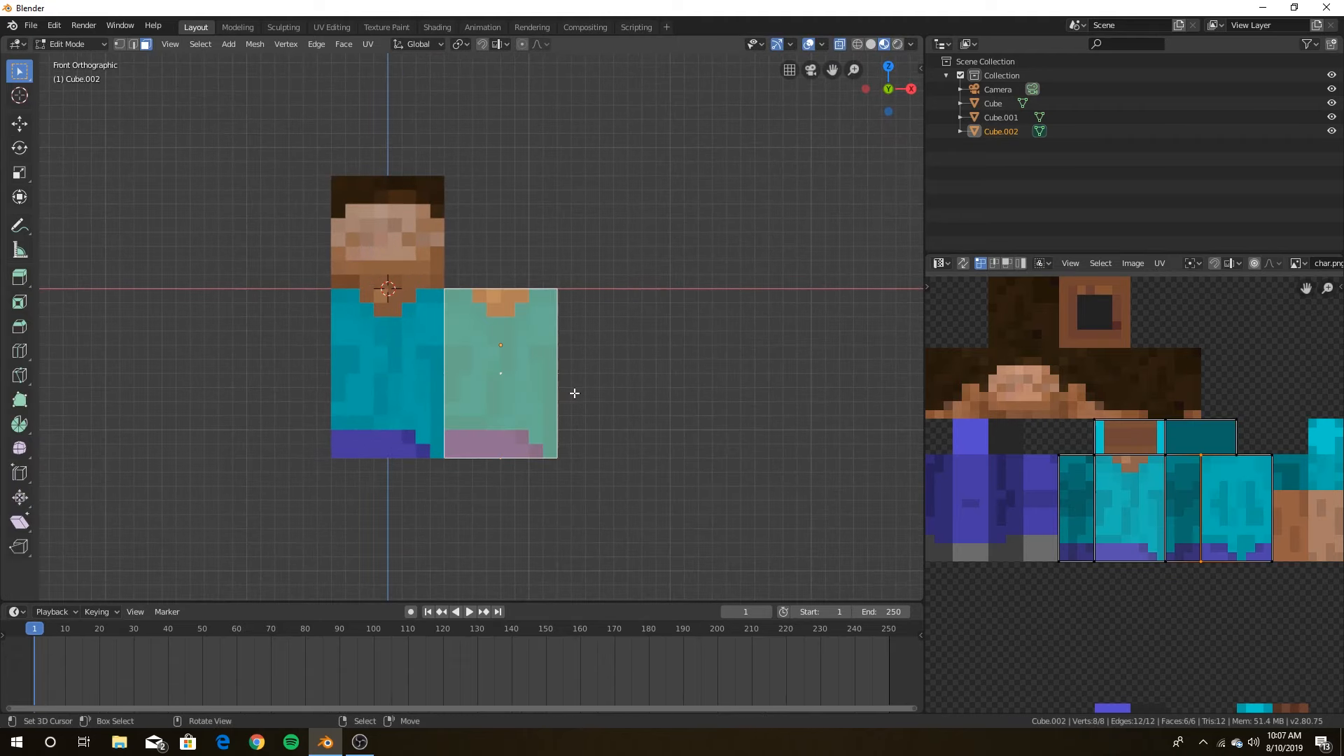
pyautogui.press('g')
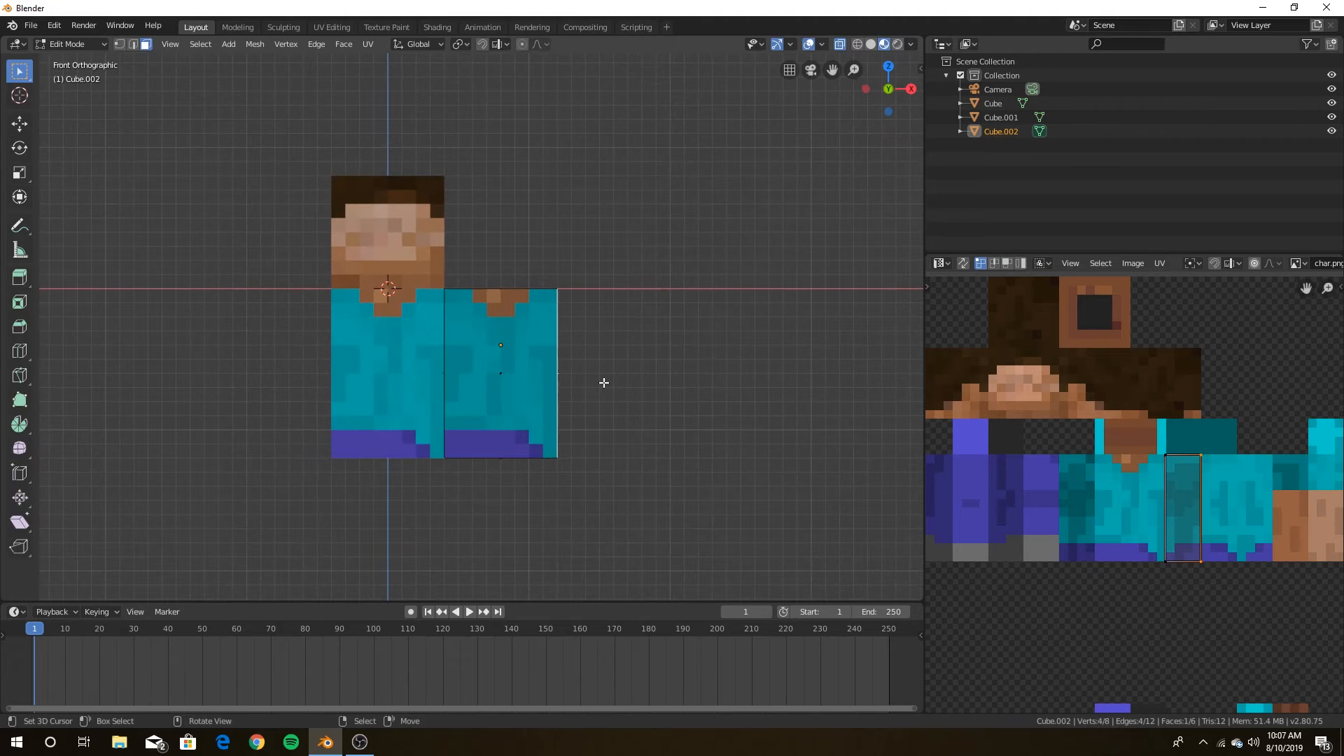
pyautogui.press('x')
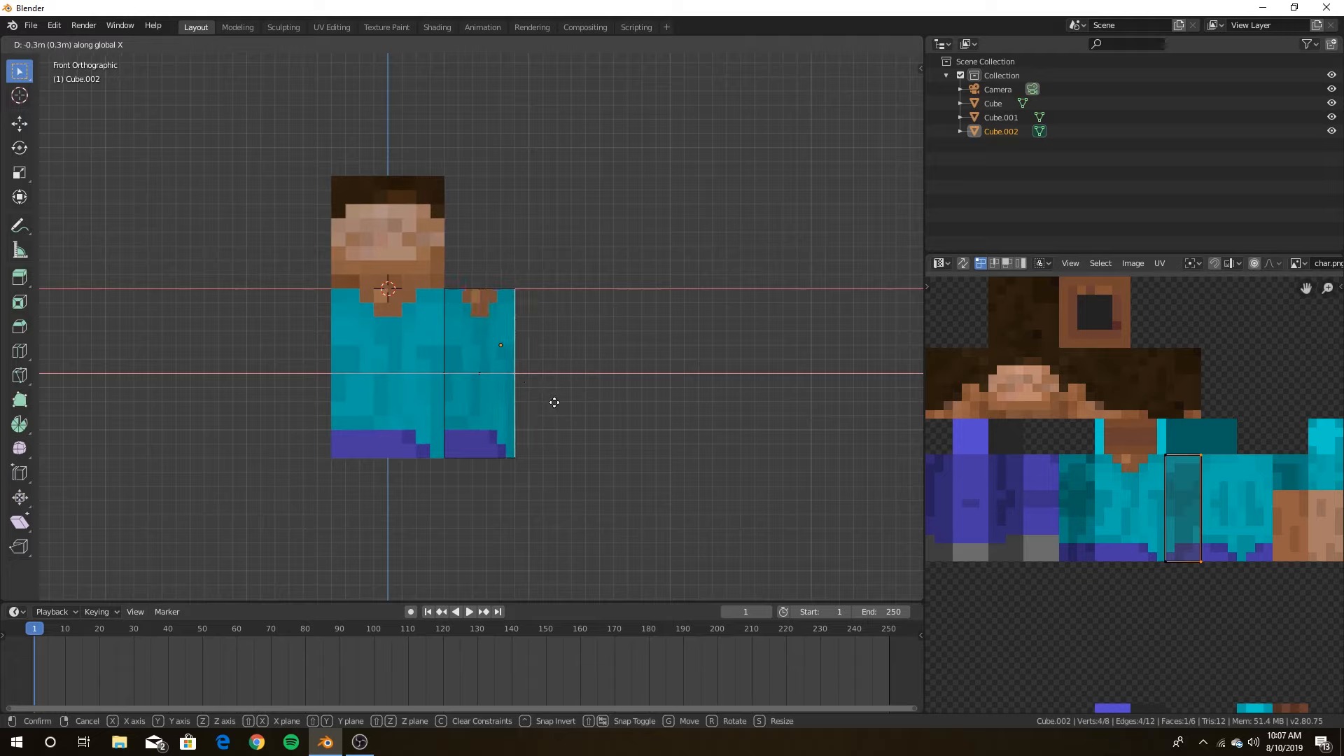
pyautogui.click(549, 404)
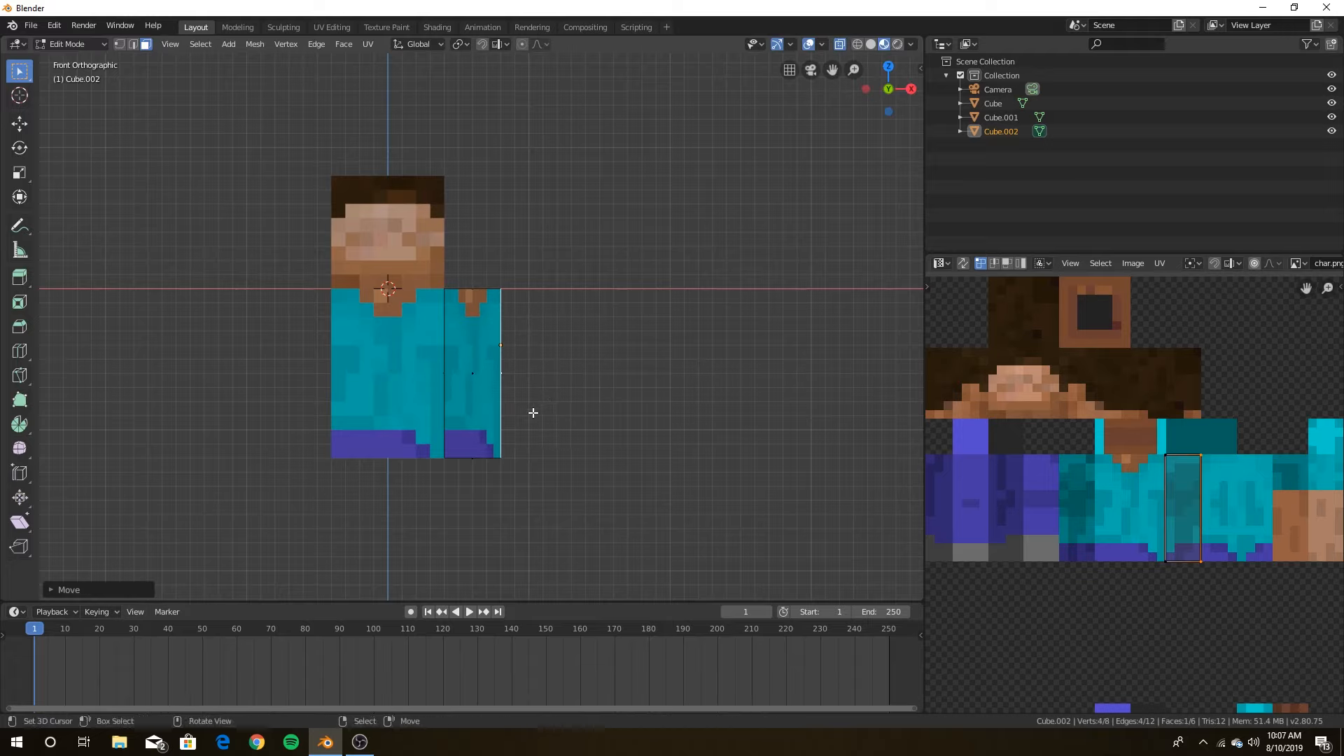
# - Select all of the arm block's faces and move their UVs down onto the lower arm texture in char.png
pyautogui.press('a')
pyautogui.hotkey('alt', 'a')
pyautogui.press('a')
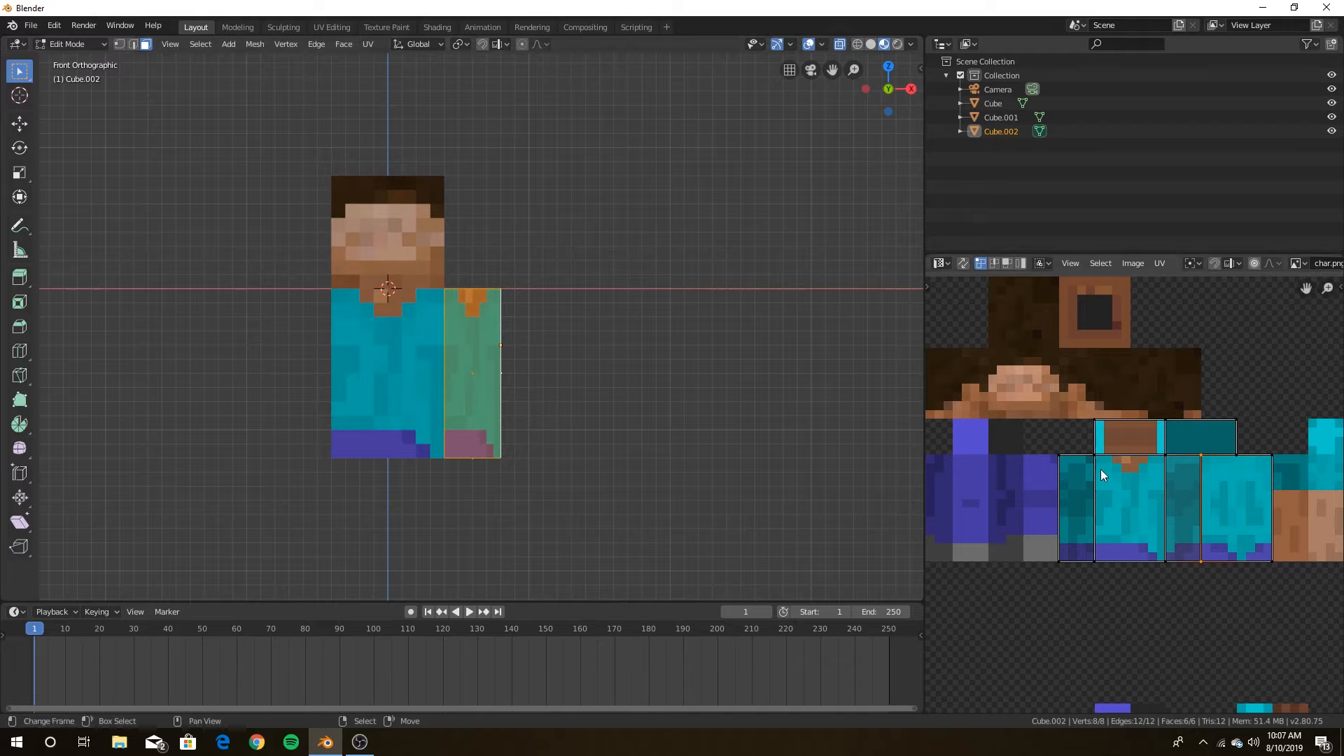
pyautogui.moveTo(1173, 519); pyautogui.dragTo(997, 490, button='middle')
pyautogui.scroll(-4, 1128, 472)
pyautogui.scroll(3, 1126, 472)
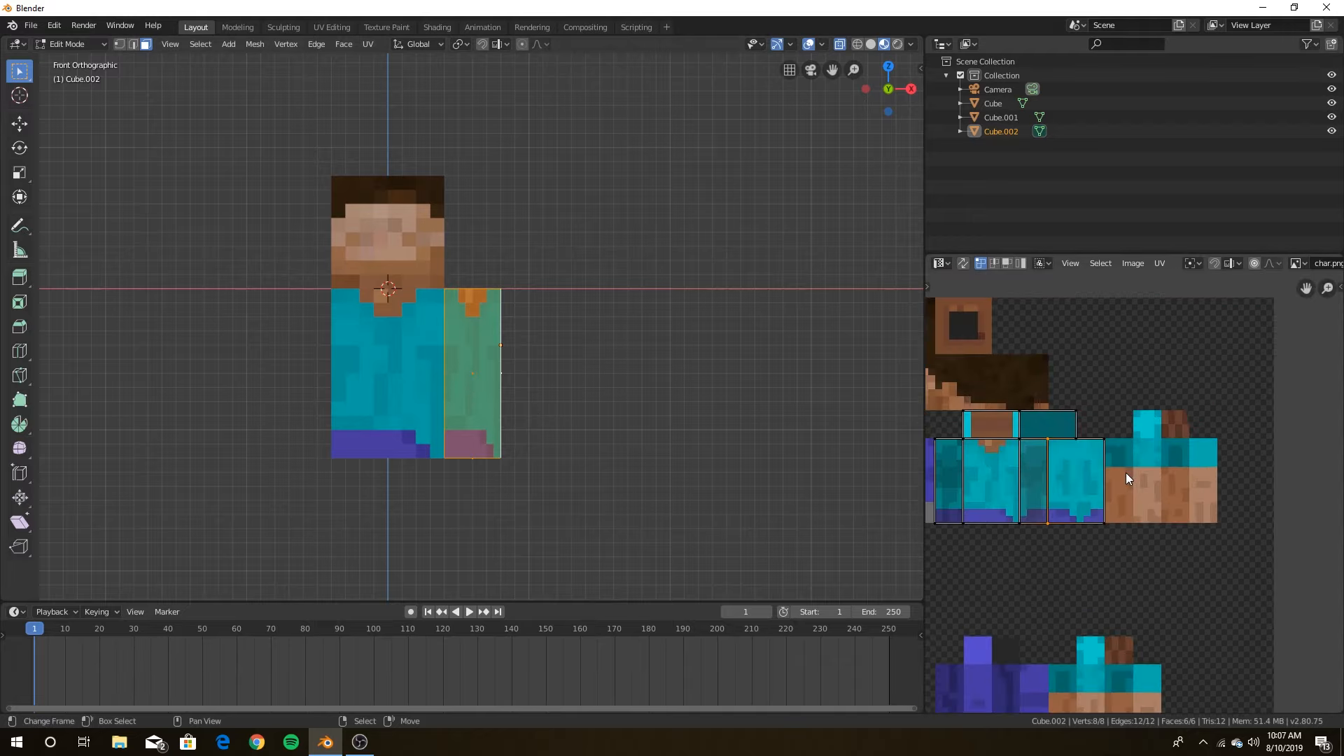
pyautogui.press('g')
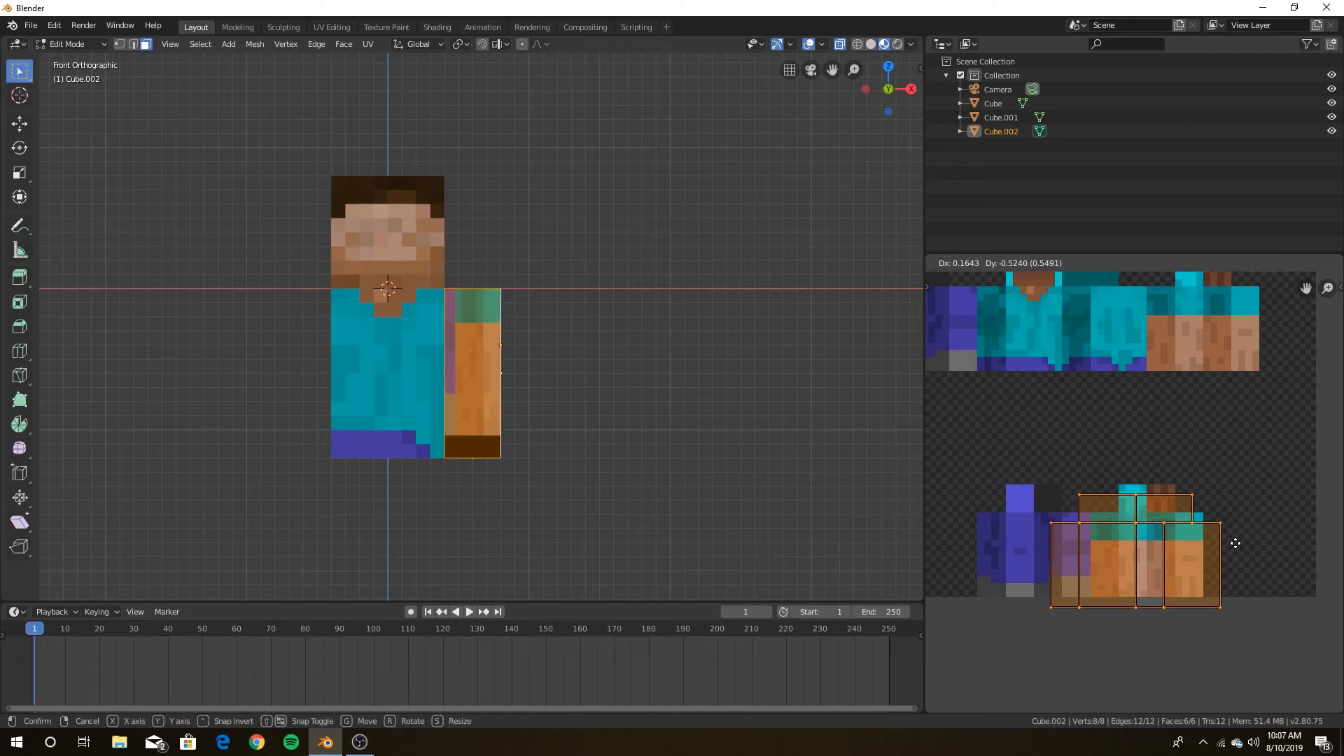
pyautogui.click(1246, 535)
pyautogui.hotkey('shift', 's')
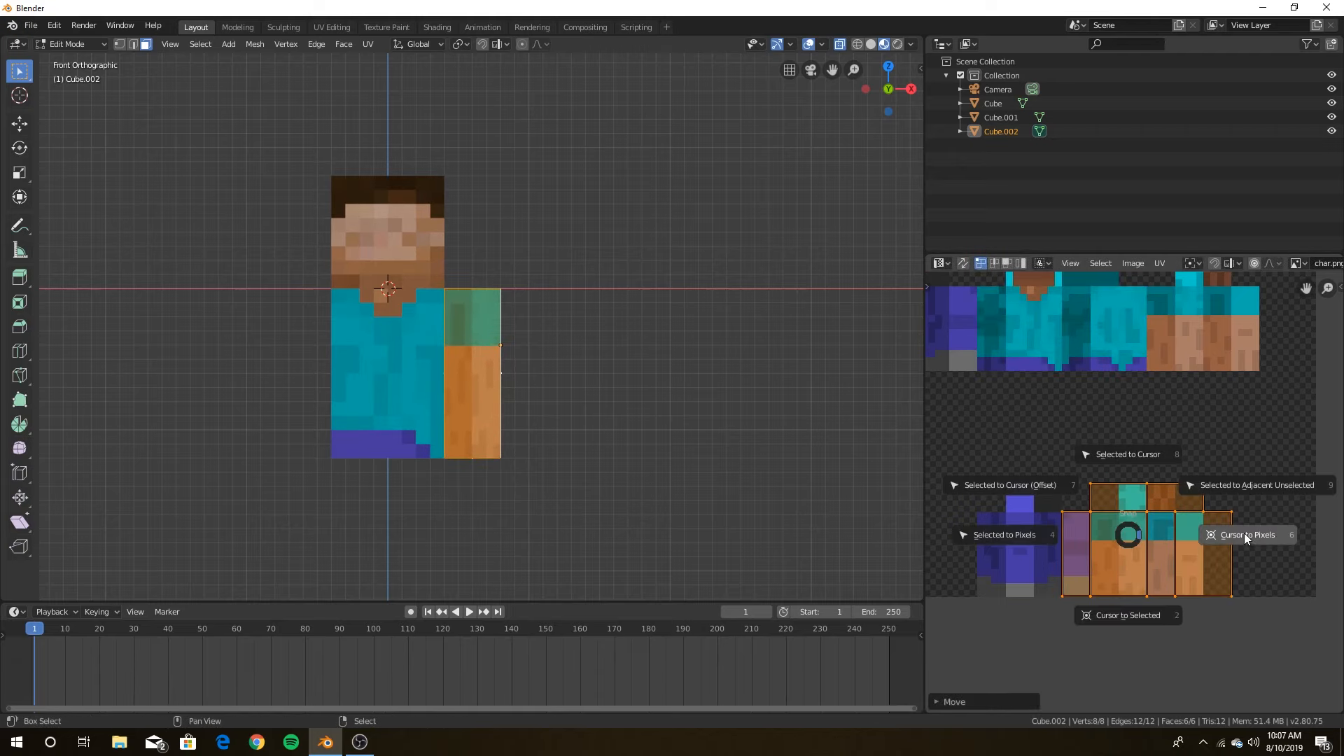
pyautogui.click(1243, 535)
# - Shift the arm's UVs about 0.065 along X to line up with the arm texture's first column, and snap them to pixels
pyautogui.press('g')
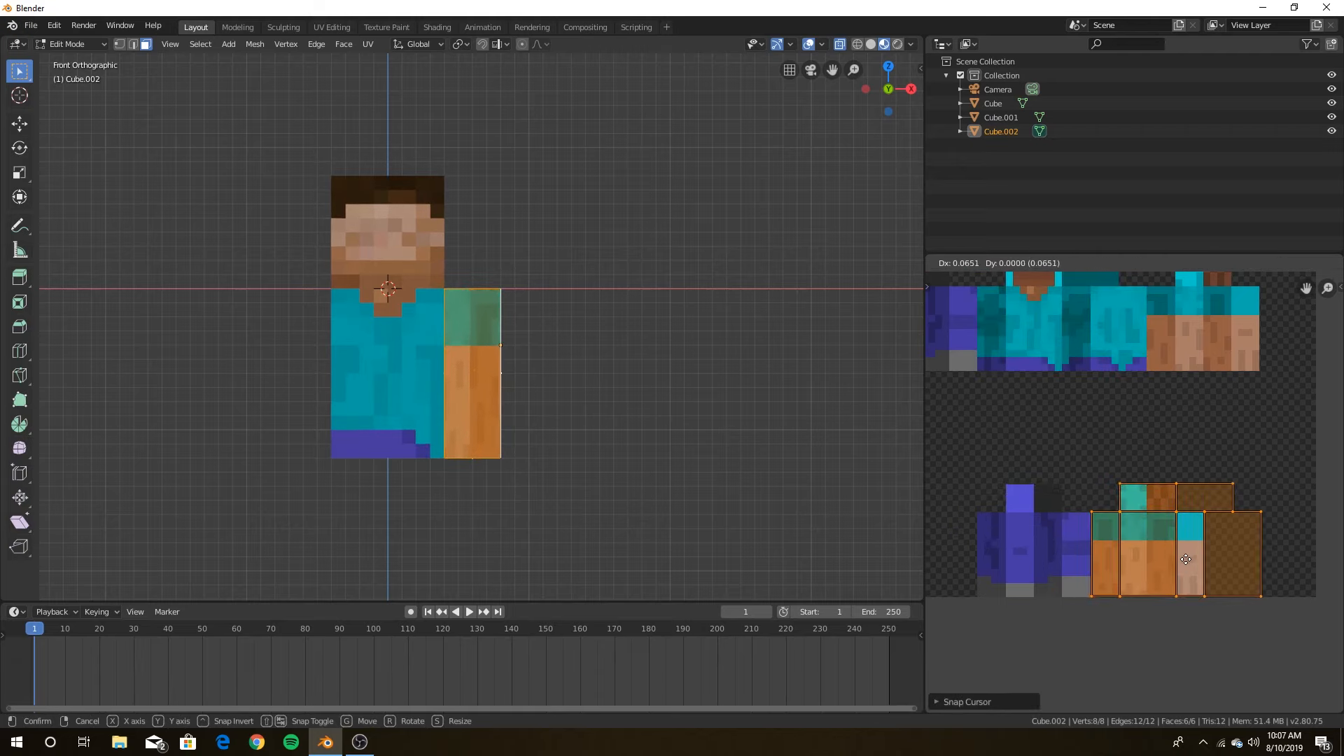
pyautogui.click(1186, 559)
pyautogui.hotkey('shift', 's')
pyautogui.click(1049, 551)
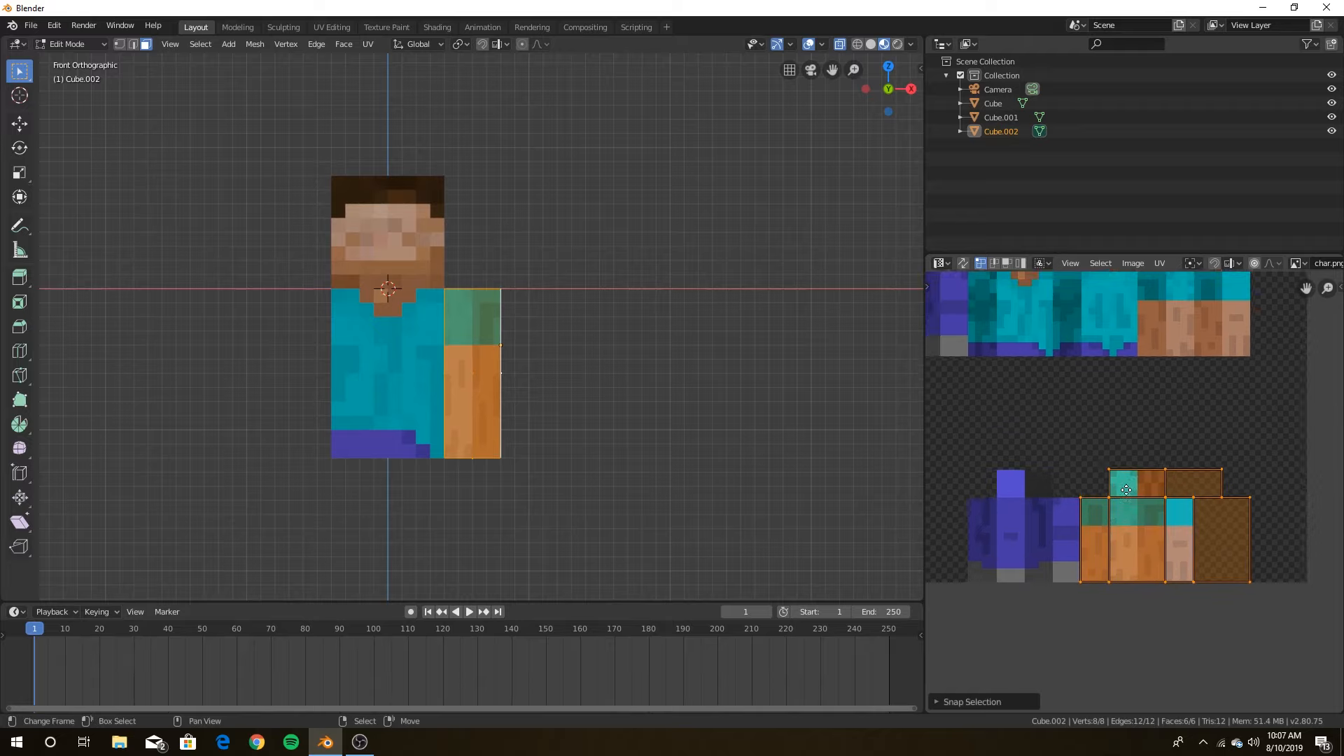
# - Move the UV vertices beyond the arm's front-face left edge about -0.062 along X to narrow that face, and snap them to pixels
pyautogui.moveTo(1126, 491); pyautogui.dragTo(1081, 455, button='middle')
pyautogui.click(1176, 393)
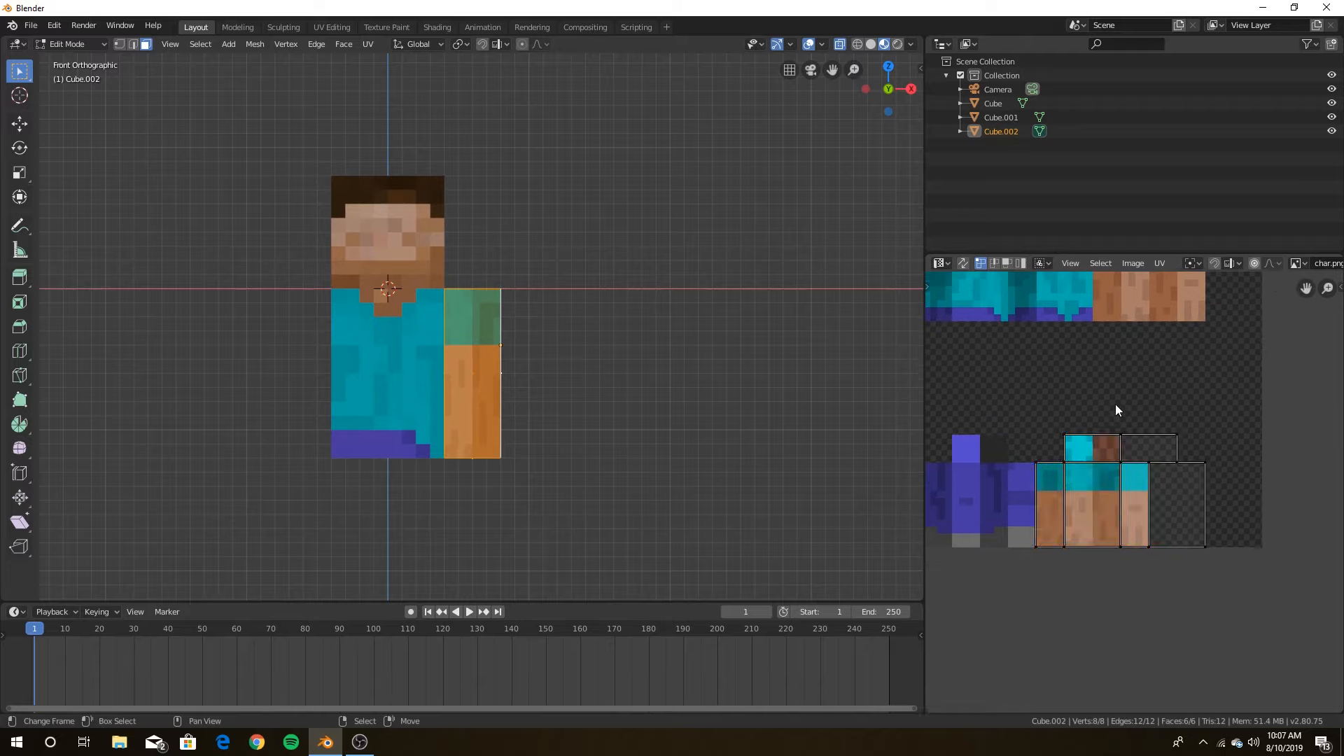
pyautogui.moveTo(1094, 369); pyautogui.dragTo(1249, 558)
pyautogui.press('g')
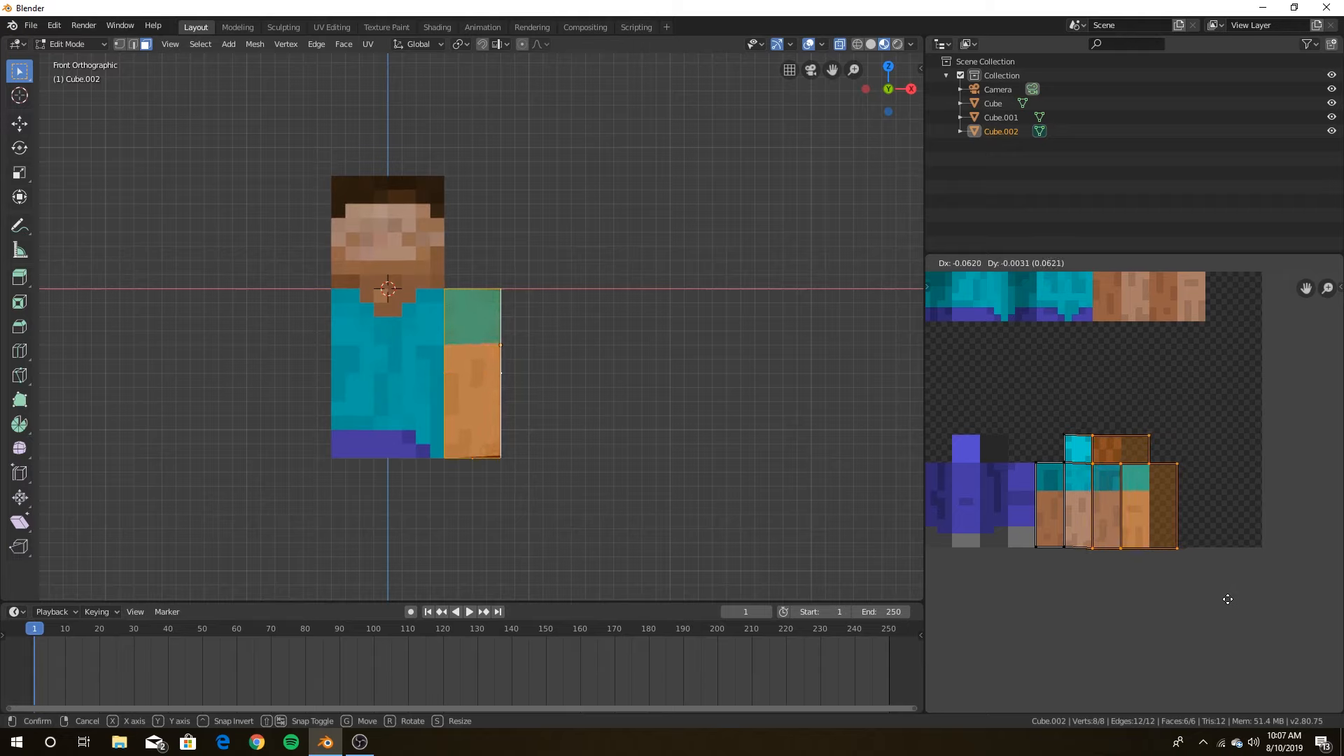
pyautogui.click(1228, 599)
pyautogui.scroll(4, 1148, 592)
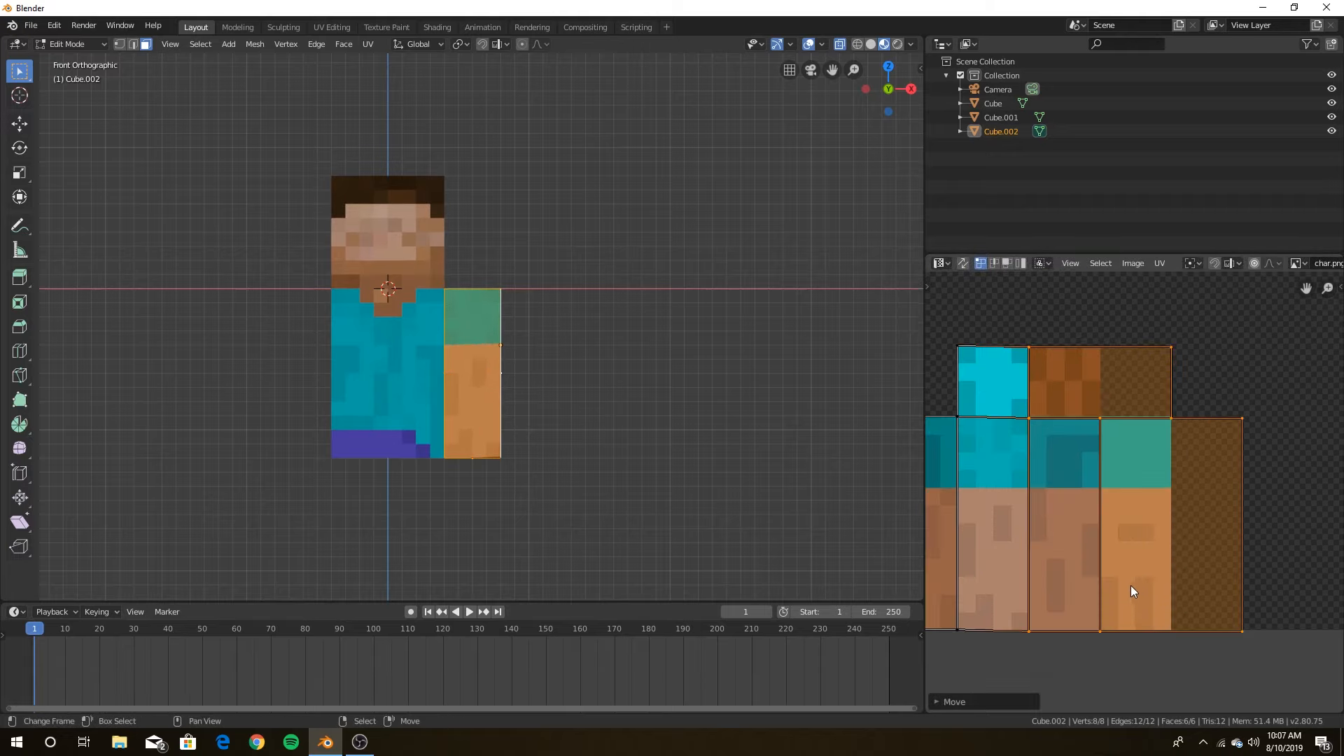
pyautogui.hotkey('shift', 's')
pyautogui.click(1011, 577)
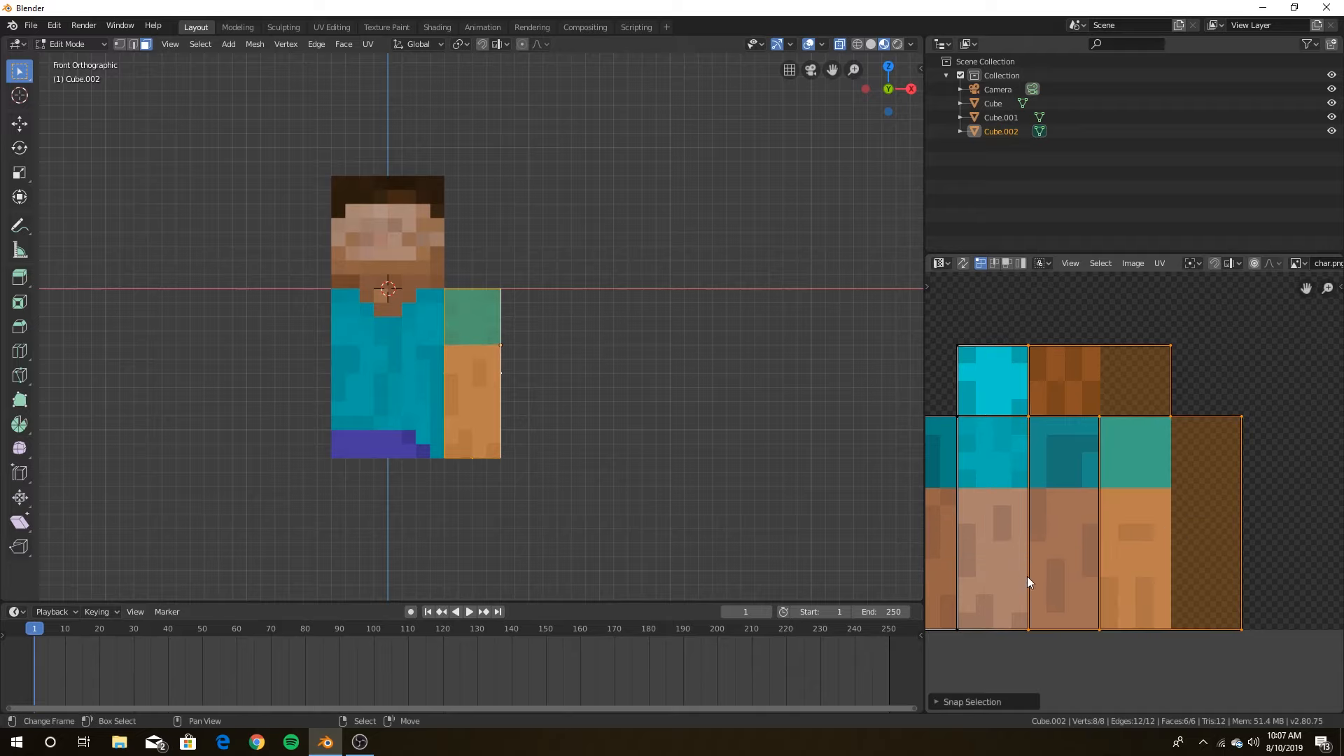
# - Move the arm's rightmost UV edges about -0.065 along X to the texture's end, snap them to pixels, and leave Edit Mode
pyautogui.click(1207, 657)
pyautogui.moveTo(1141, 286); pyautogui.dragTo(1306, 633)
pyautogui.press('g')
pyautogui.press('x')
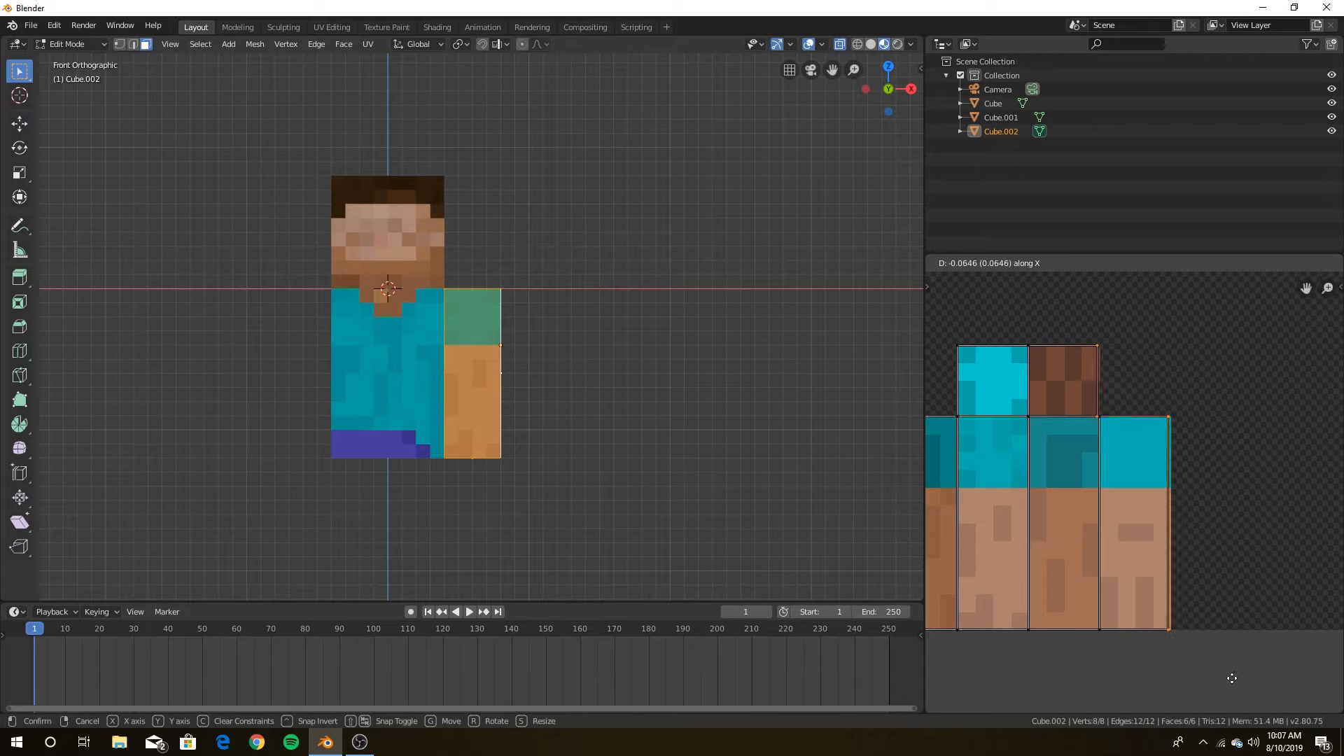
pyautogui.click(1229, 677)
pyautogui.hotkey('shift', 's')
pyautogui.click(1010, 628)
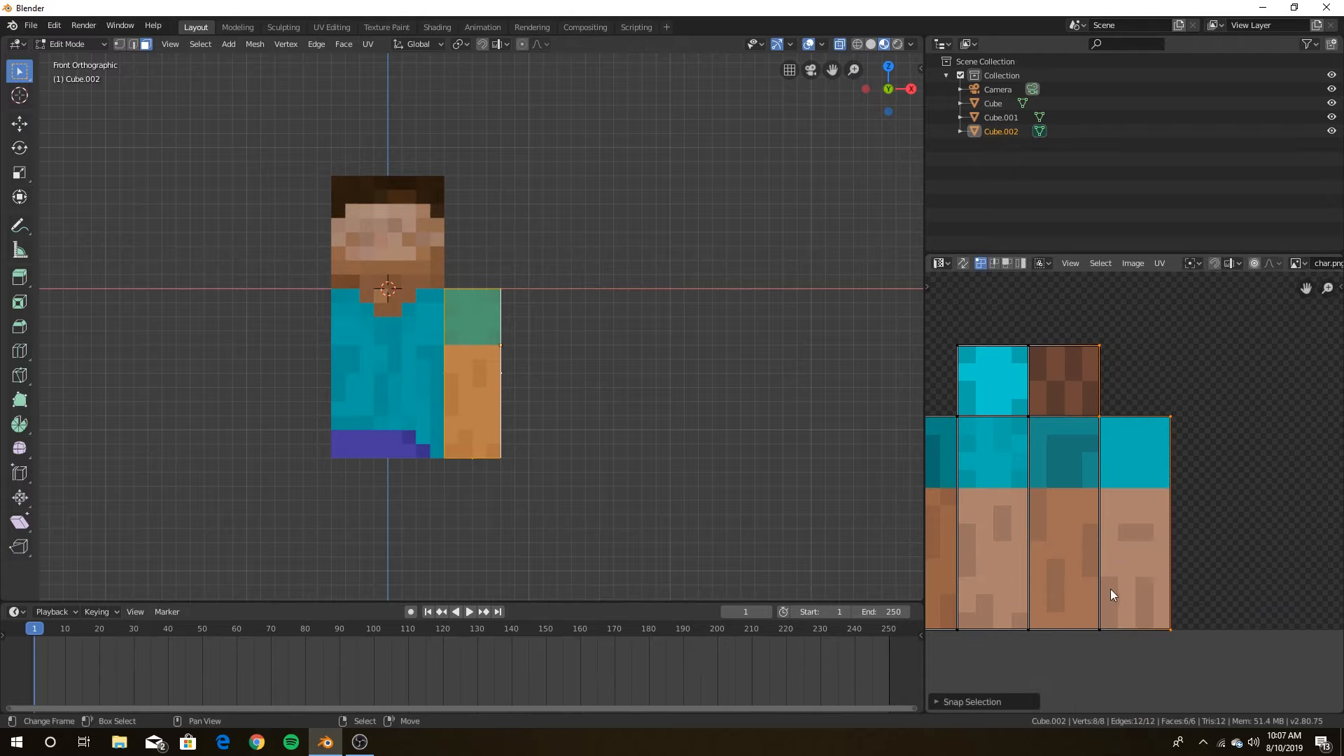
pyautogui.scroll(-4, 1259, 514)
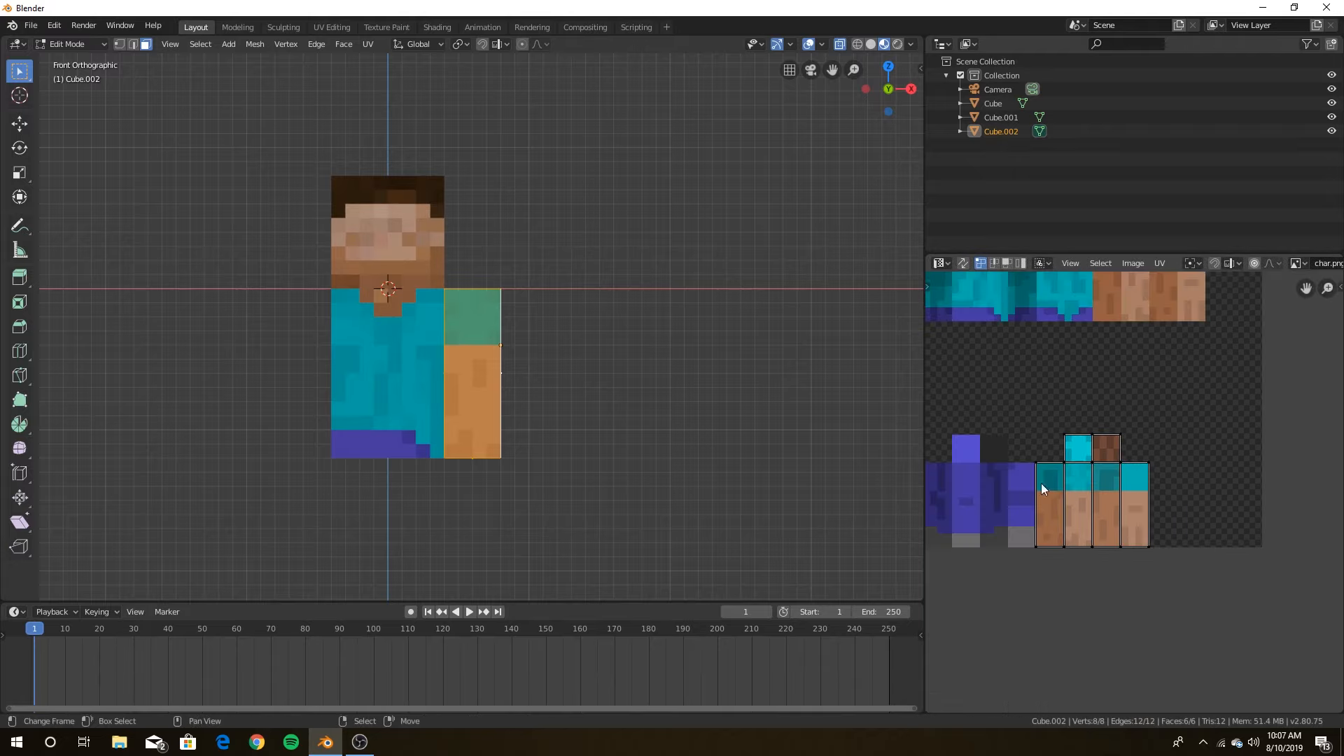
pyautogui.press('Tab')
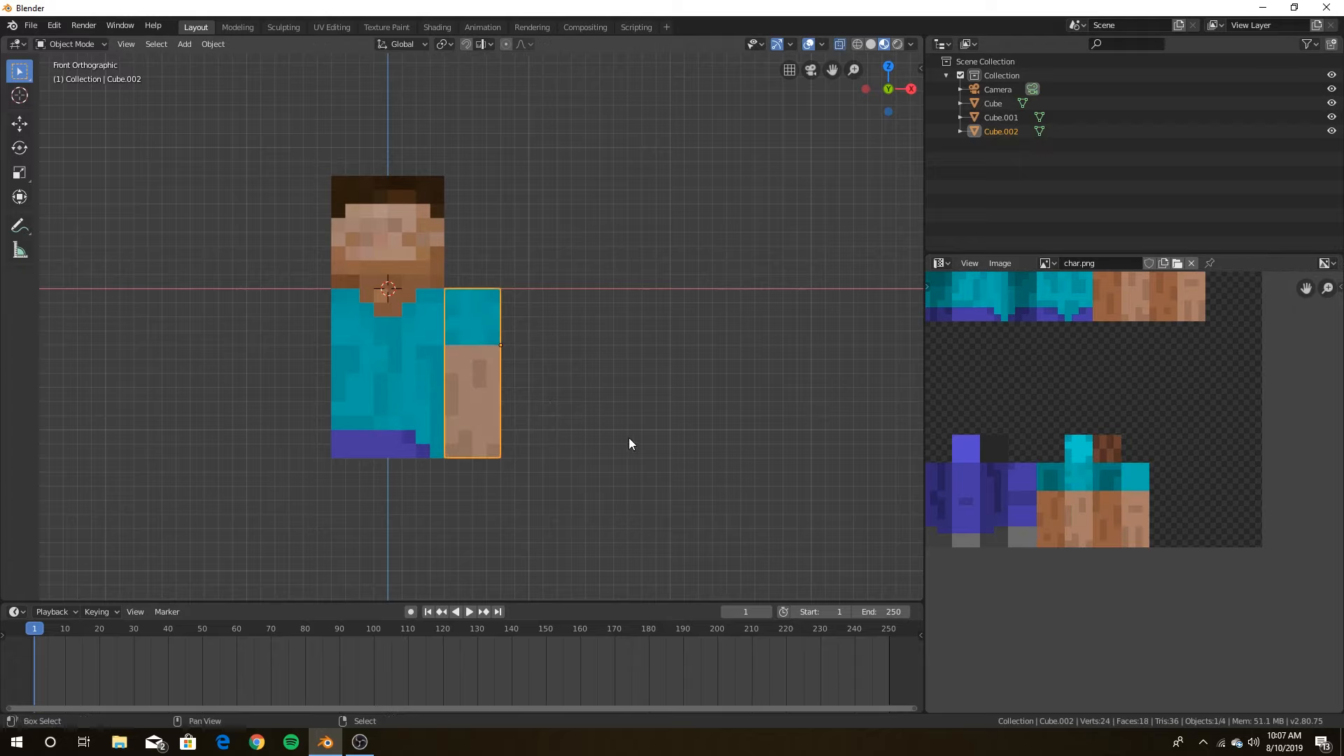
# - Duplicate the arm and move the copy about -1.2 m along X, flush against the body's opposite side
pyautogui.hotkey('shift', 'd')
pyautogui.press('Escape')
pyautogui.press('g')
pyautogui.press('x')
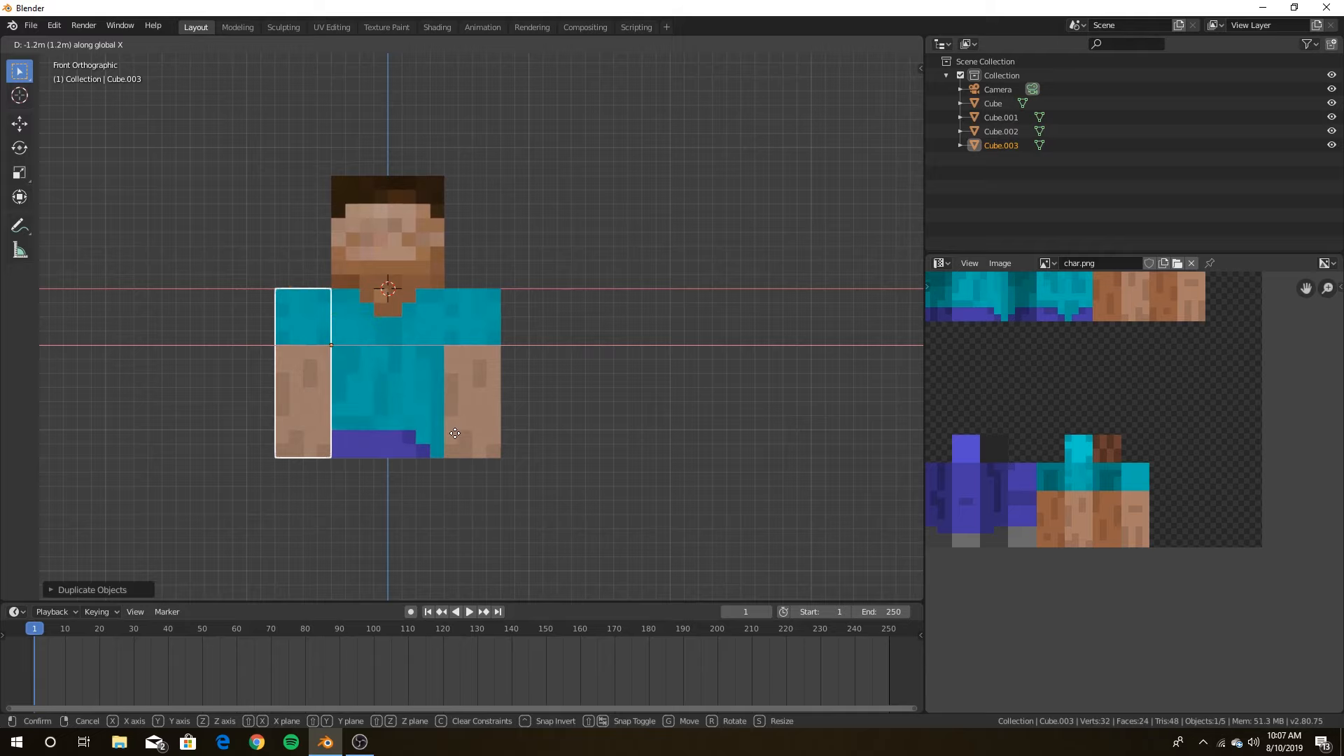
pyautogui.click(459, 441)
# - Move the second arm's UVs onto the upper arm texture beside the shirt, snap them to pixels, and leave Edit Mode
pyautogui.press('Tab')
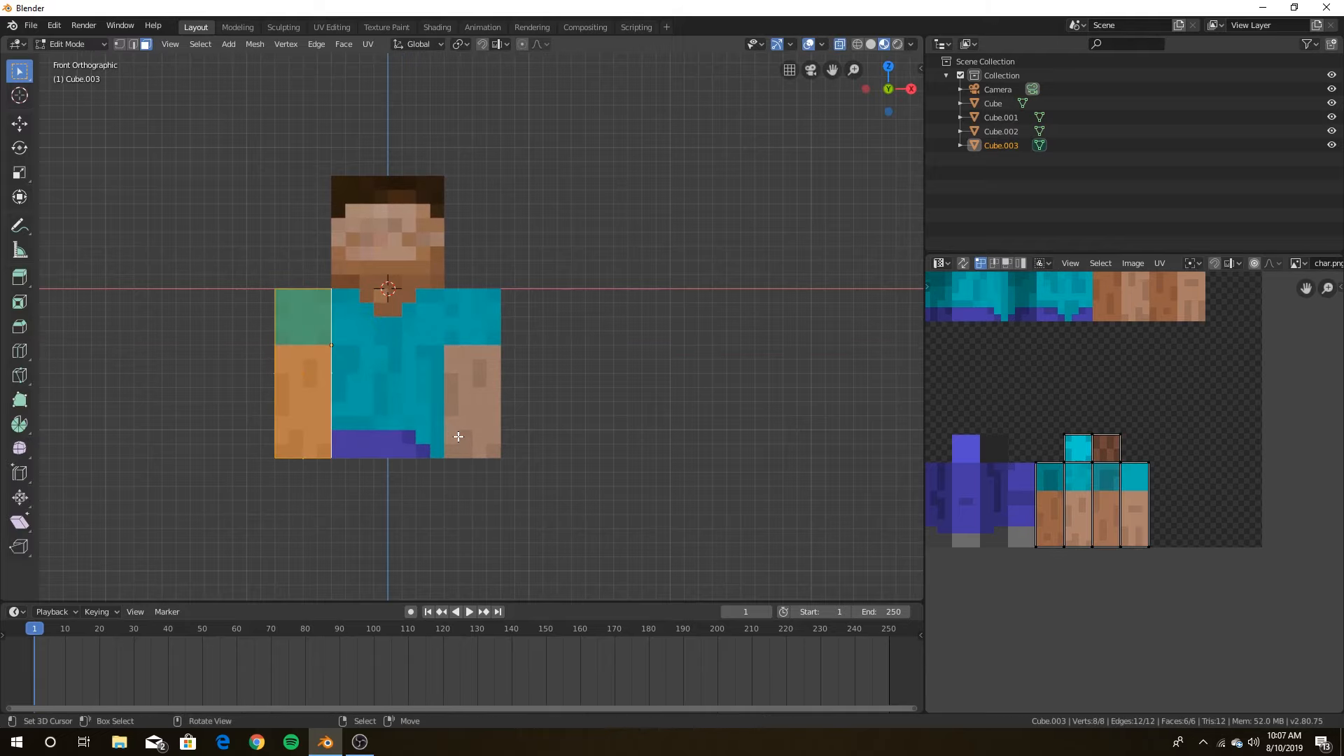
pyautogui.press('Tab')
pyautogui.press('Tab')
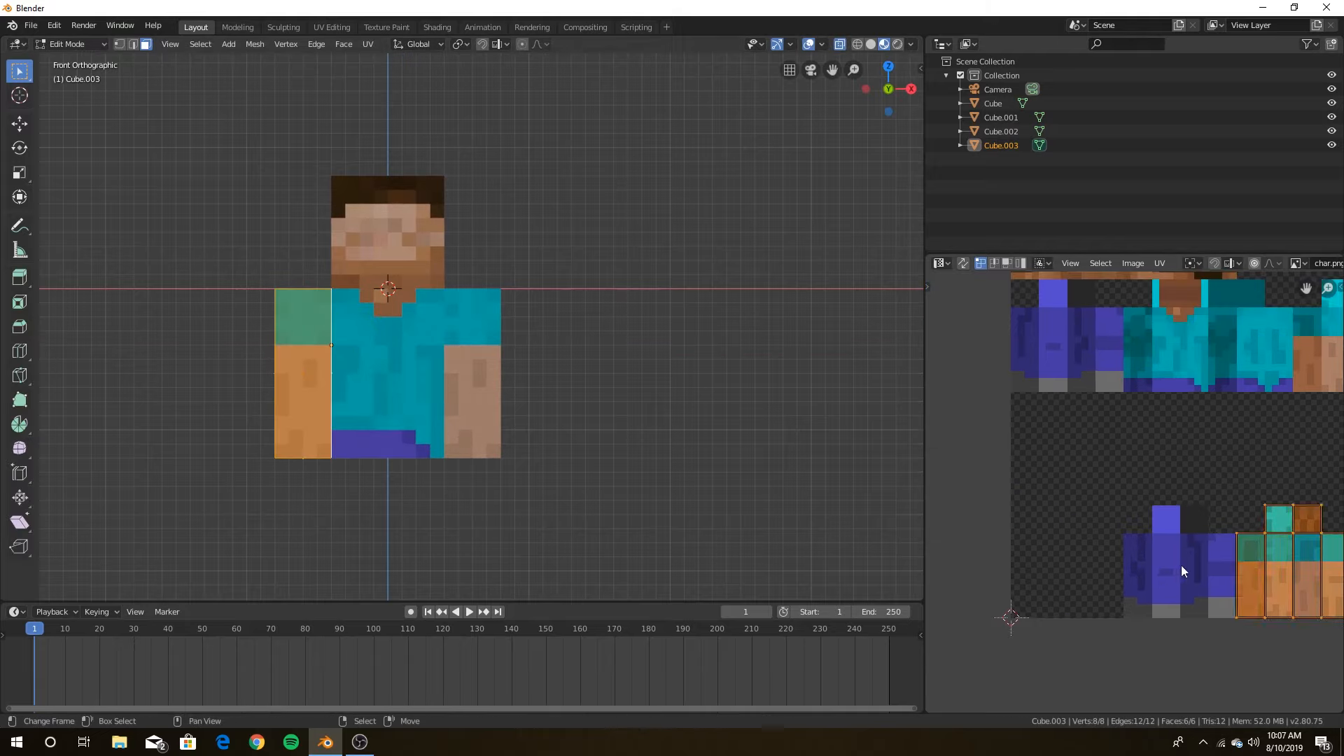
pyautogui.press('g')
pyautogui.press('Escape')
pyautogui.moveTo(1071, 462); pyautogui.dragTo(809, 507, button='middle')
pyautogui.press('g')
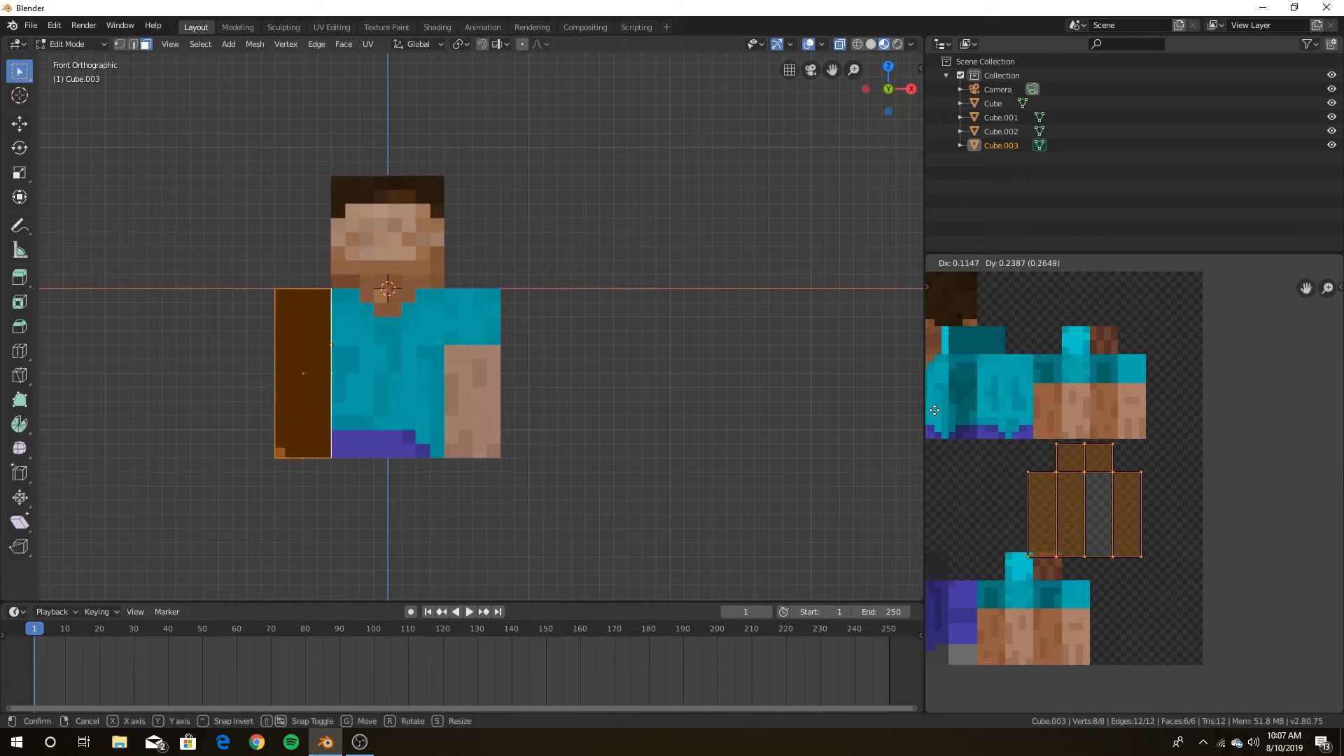
pyautogui.click(930, 324)
pyautogui.hotkey('shift', 's')
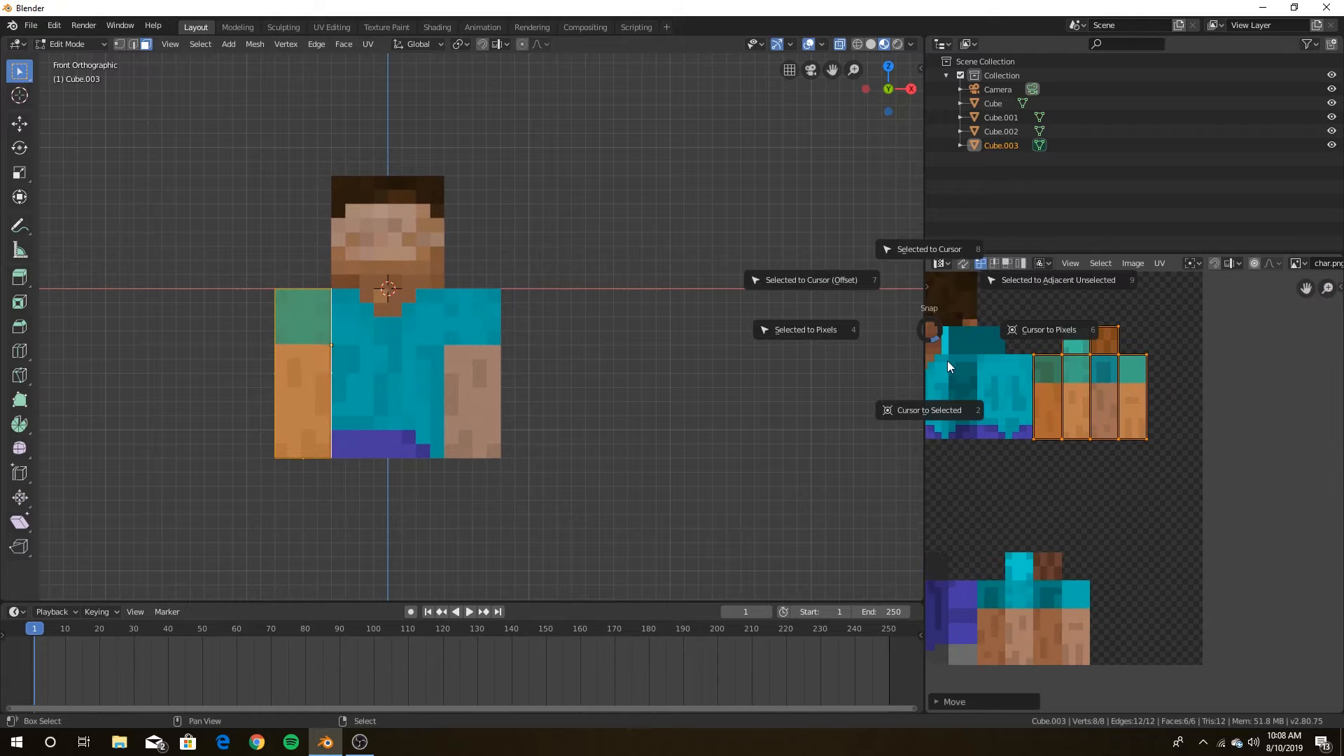
pyautogui.click(883, 337)
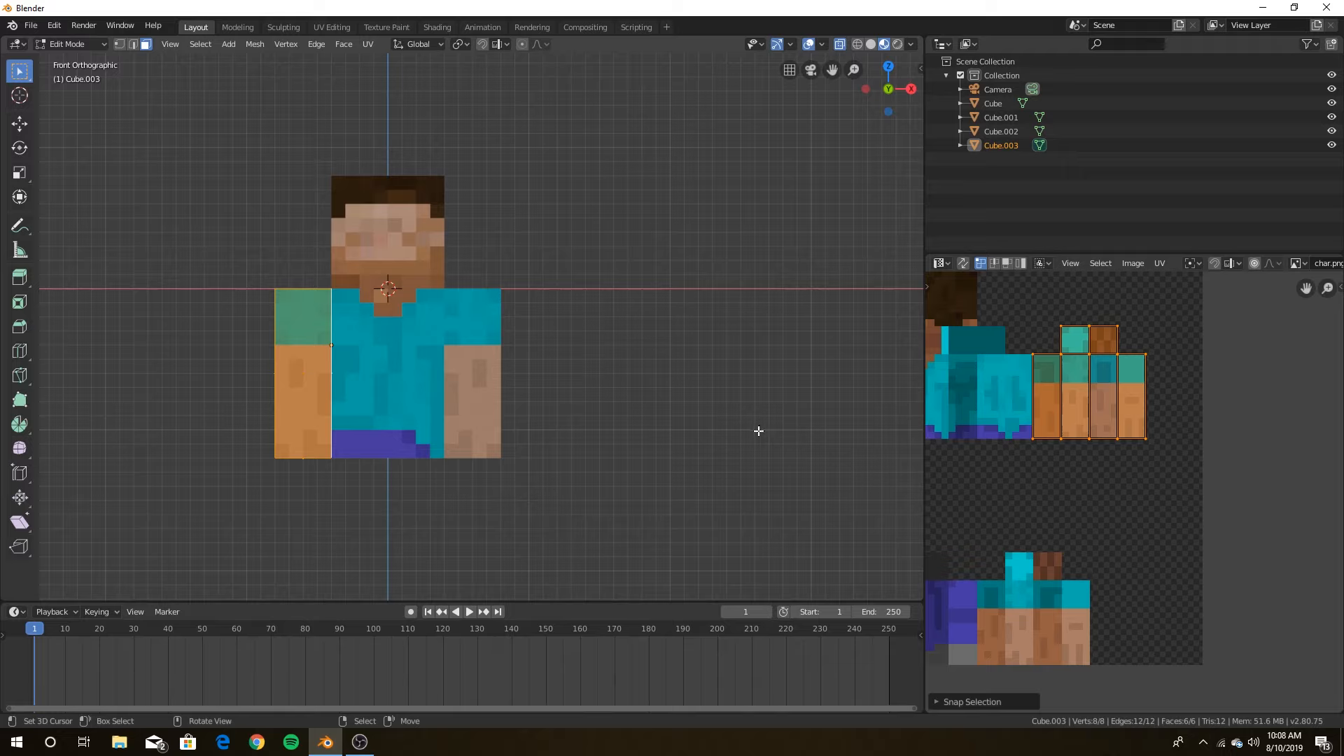
pyautogui.press('Tab')
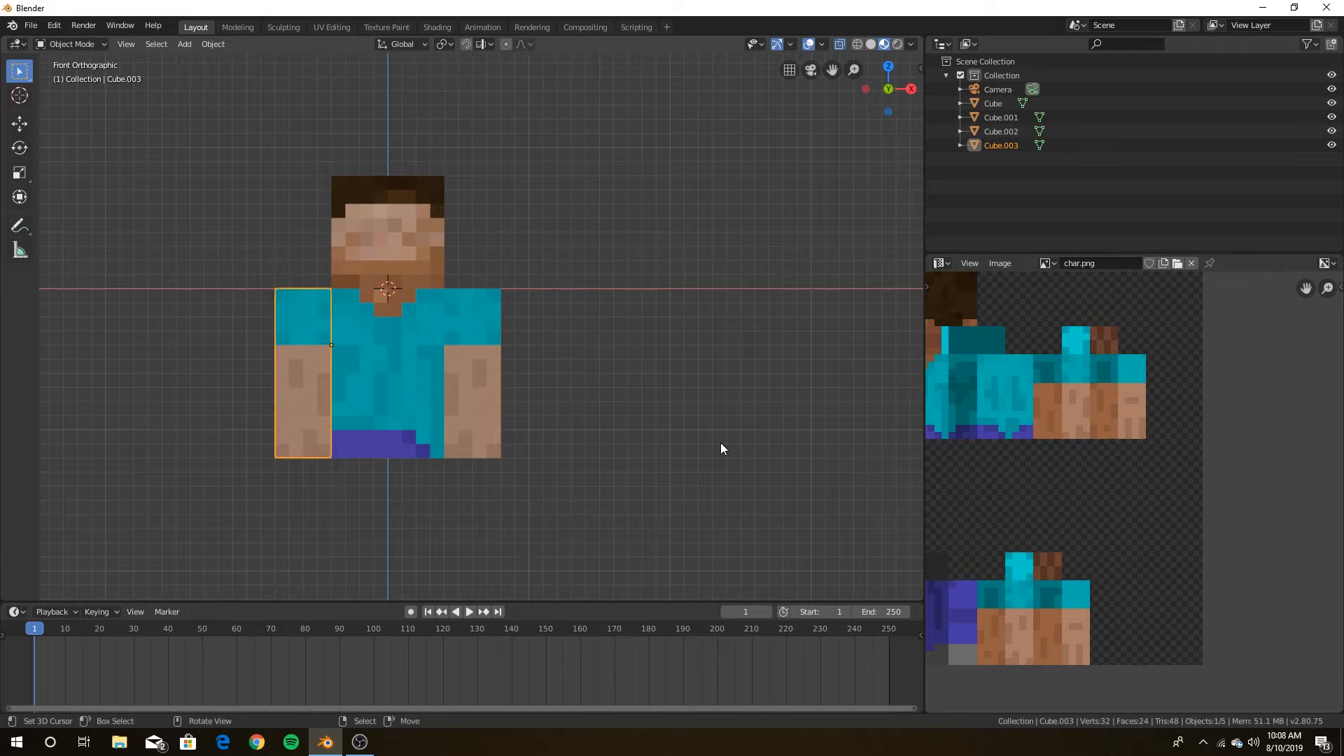
# - Duplicate the second arm and place the copy directly beneath that arm's half of the body as a leg
pyautogui.moveTo(1092, 514); pyautogui.dragTo(1300, 523, button='middle')
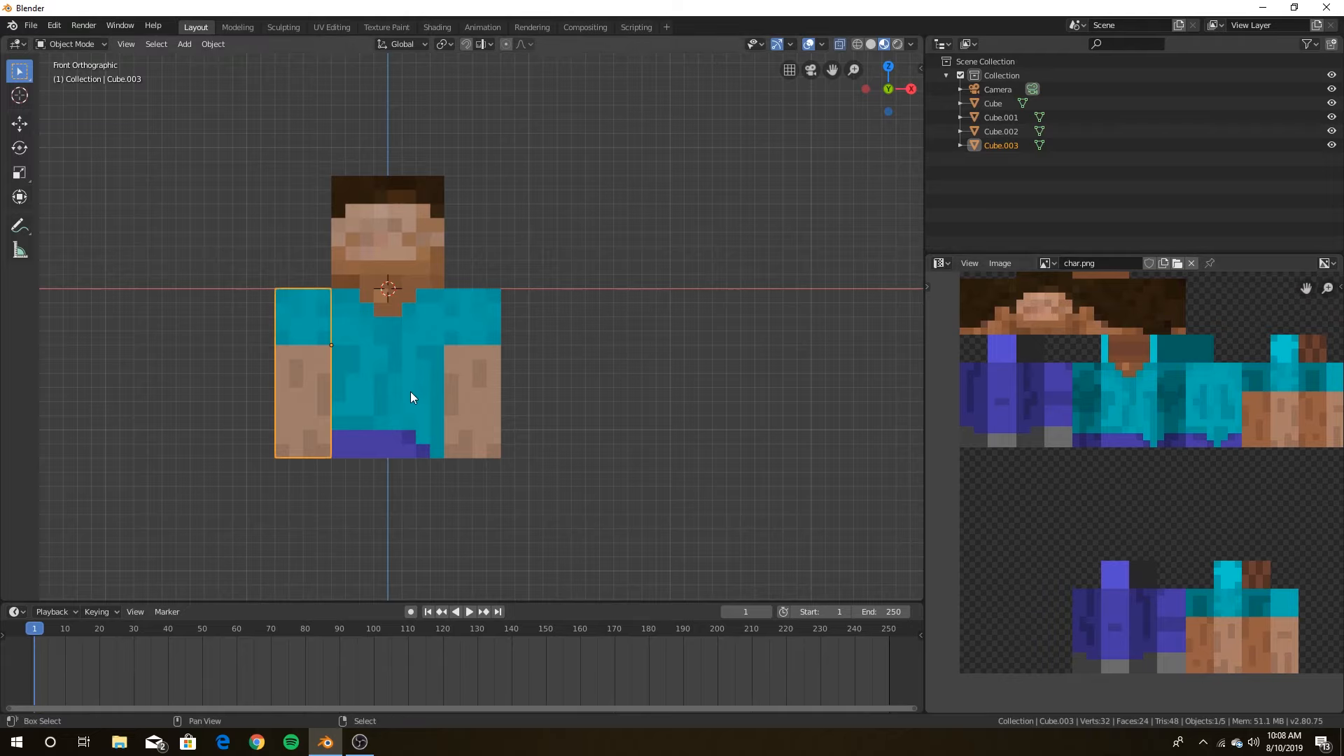
pyautogui.hotkey('shift', 'd')
pyautogui.click(466, 564)
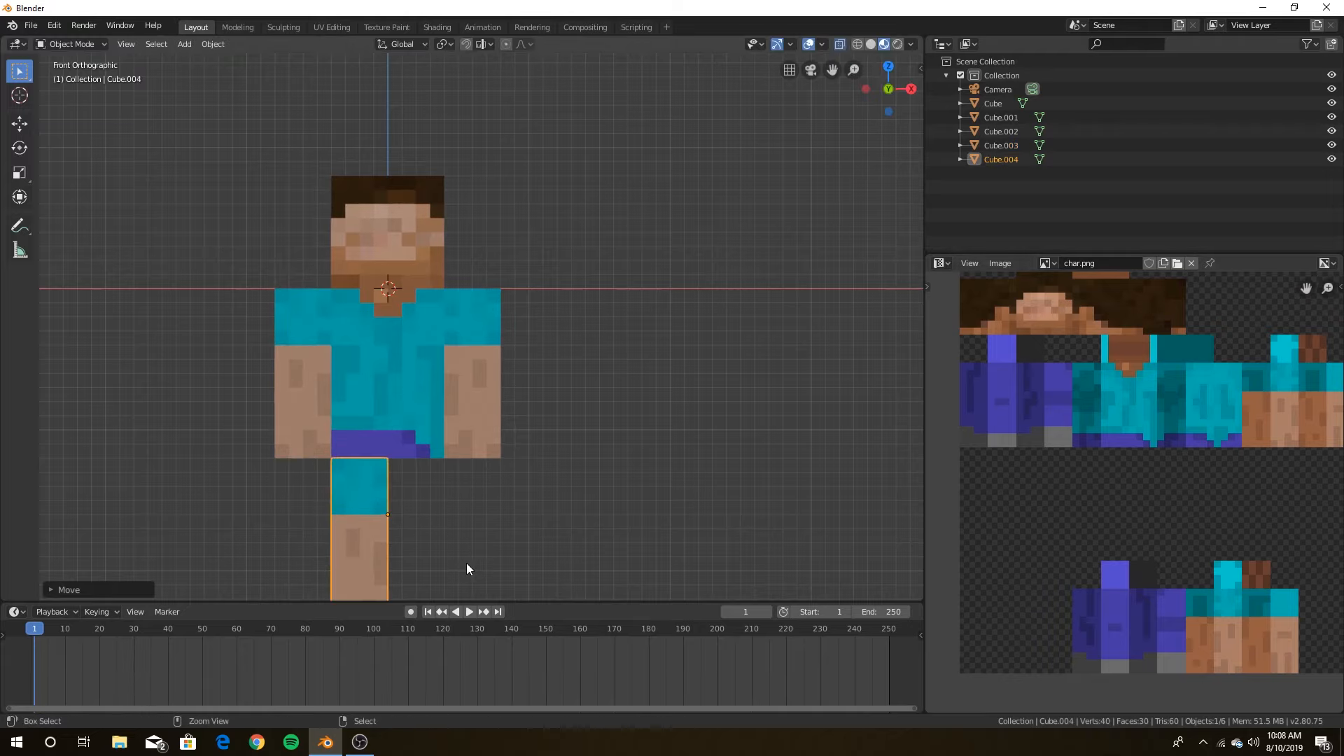
pyautogui.scroll(-2, 376, 483)
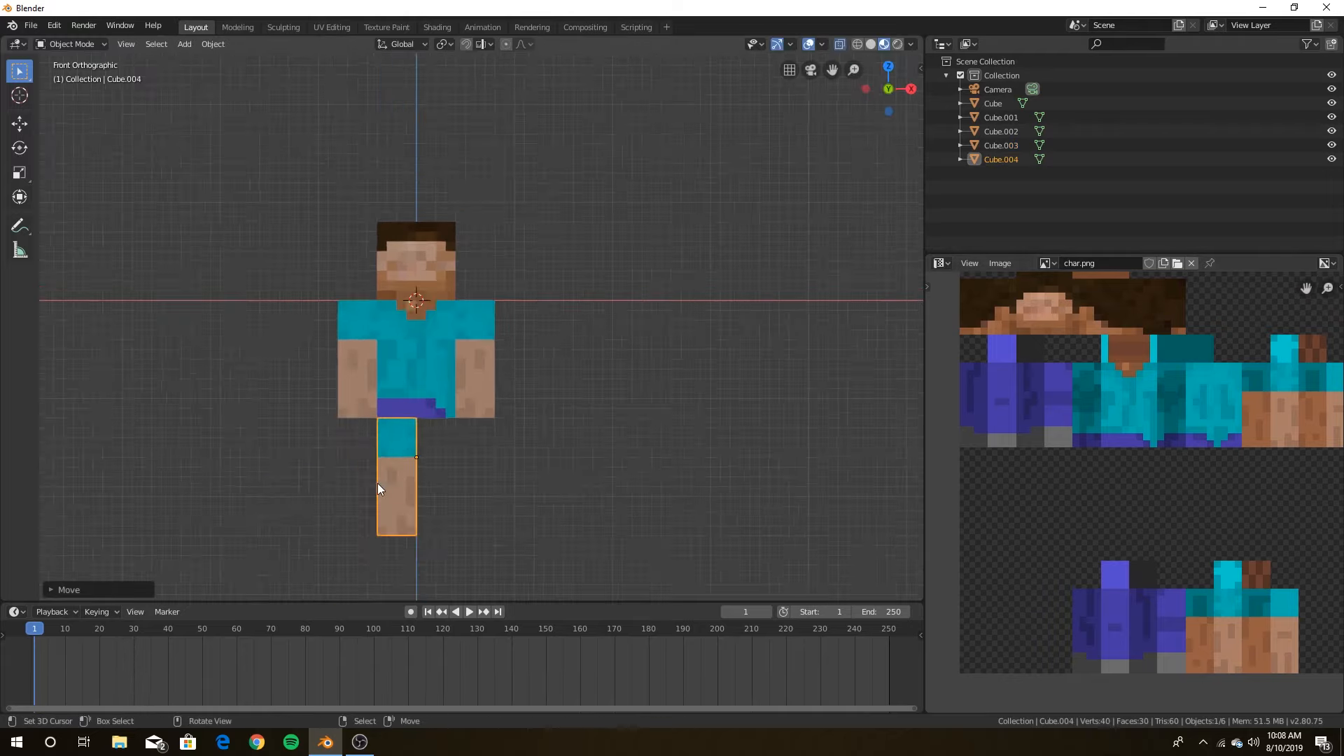
pyautogui.scroll(2, 377, 483)
pyautogui.scroll(-1, 379, 484)
# - Move the leg's UVs onto the upper blue trouser texture, snap them to pixels, and leave Edit Mode
pyautogui.press('Tab')
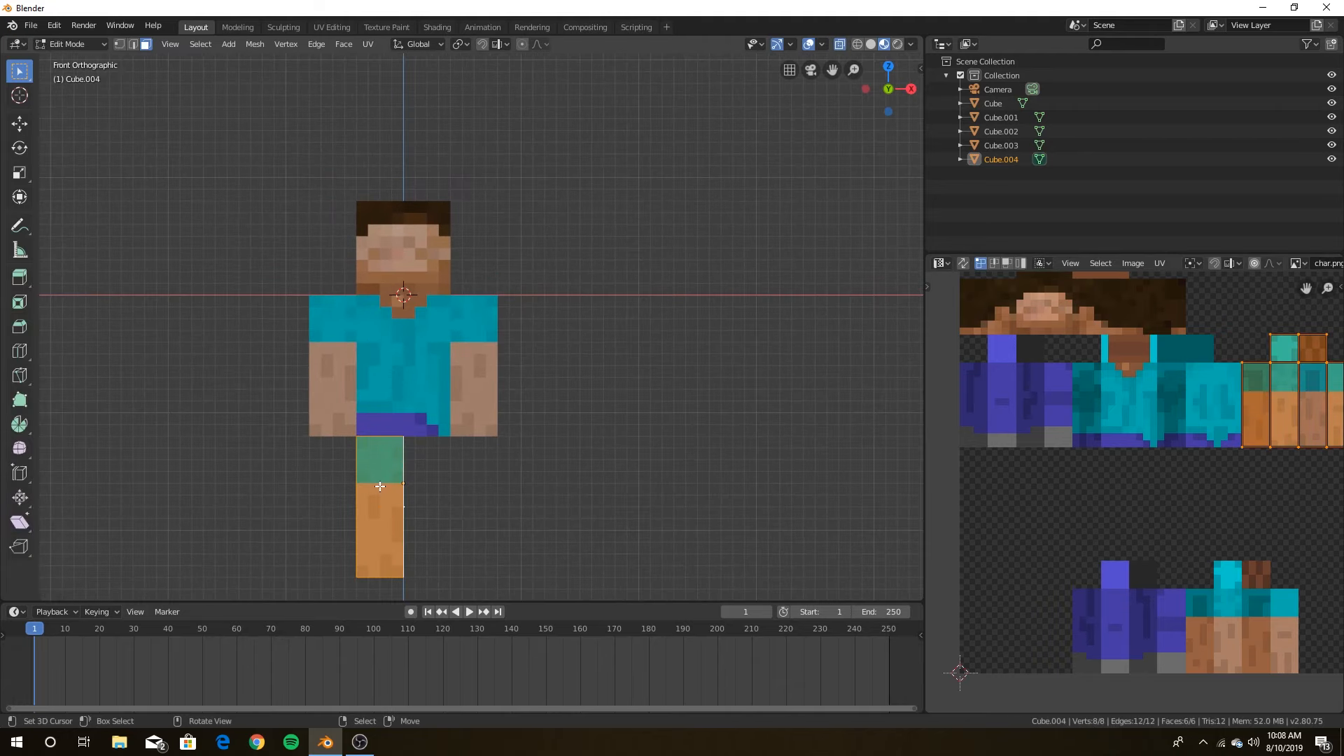
pyautogui.moveTo(1140, 452); pyautogui.dragTo(1107, 423, button='middle')
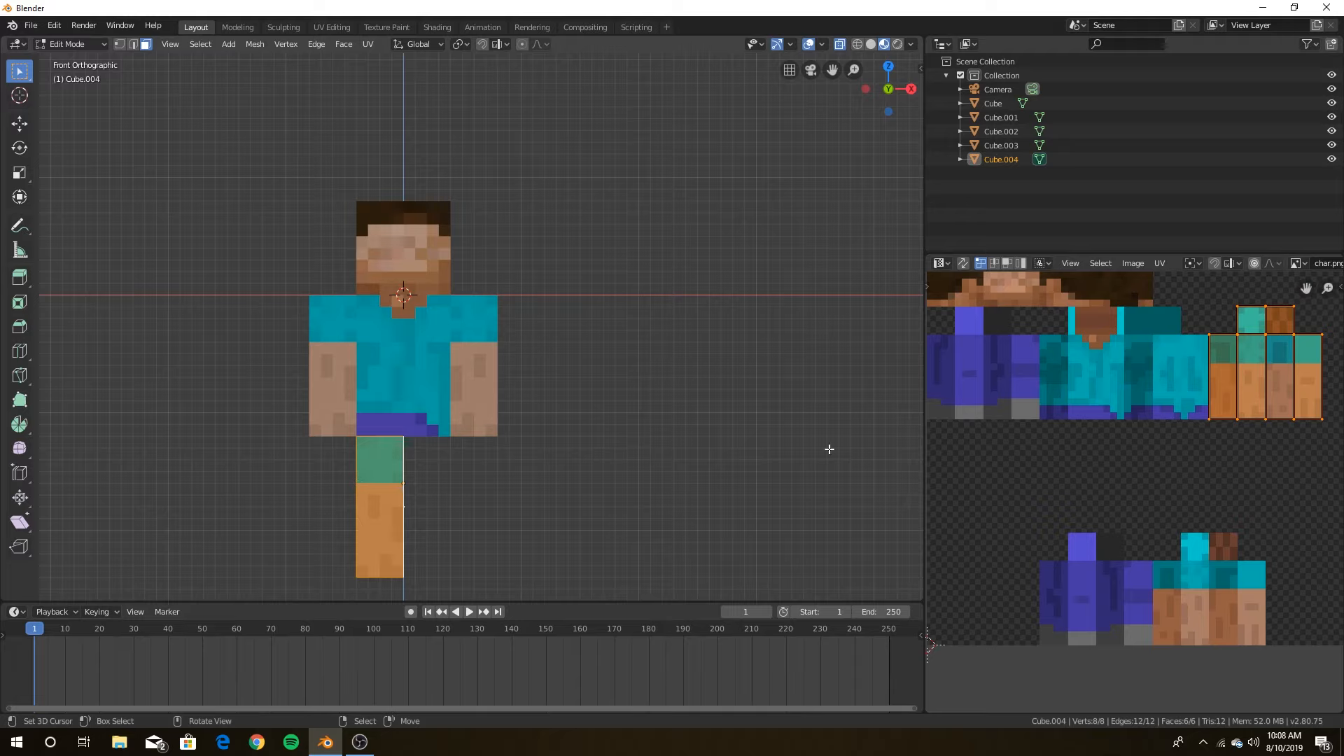
pyautogui.moveTo(1312, 404)
pyautogui.mouseDown(button='middle')
pyautogui.moveTo(1292, 401)
pyautogui.moveTo(1313, 387)
pyautogui.mouseUp(button='middle')
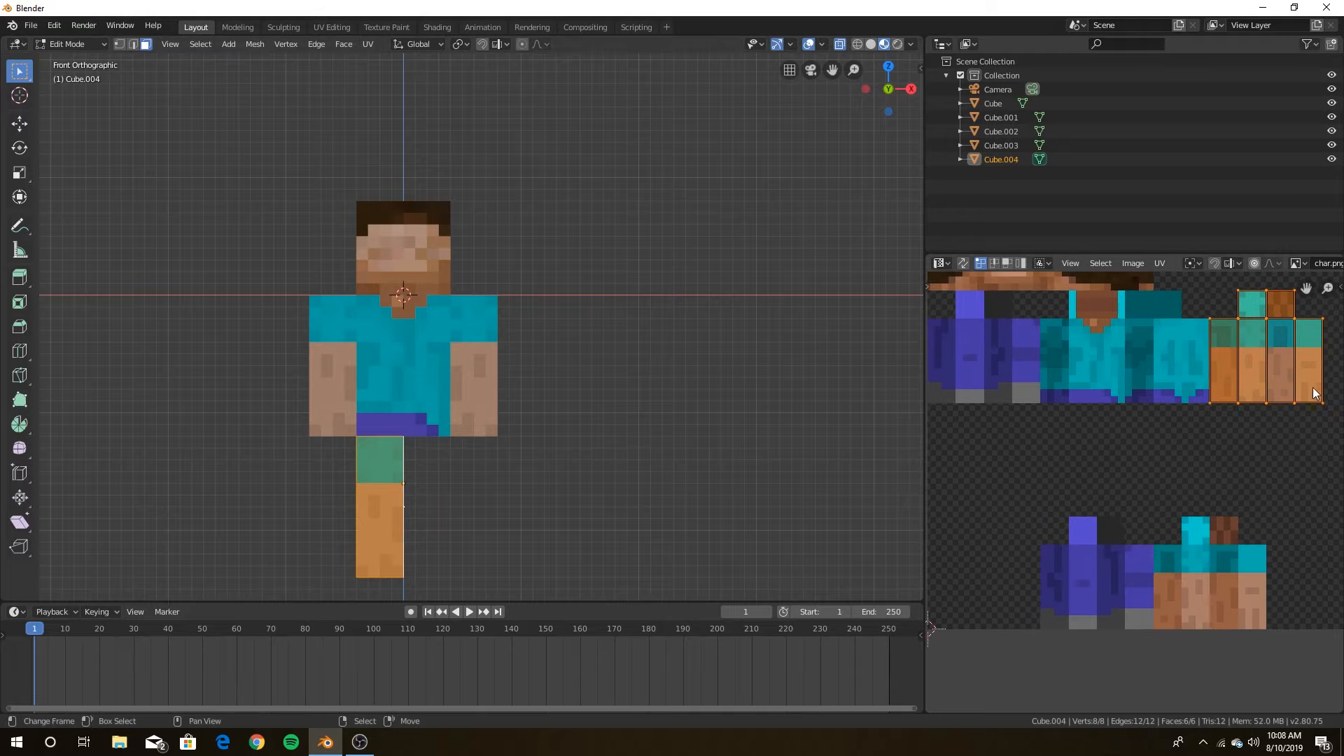
pyautogui.moveTo(1315, 394); pyautogui.dragTo(1014, 389)
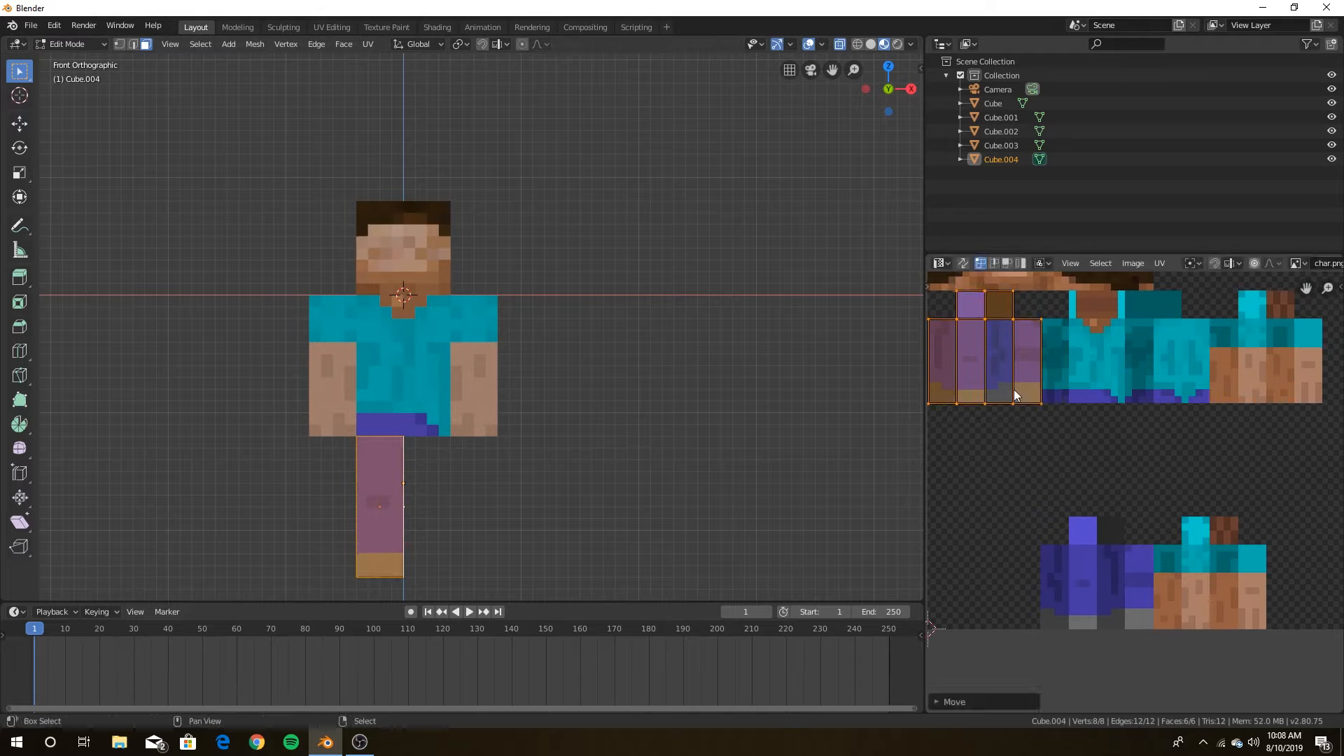
pyautogui.hotkey('shift', 's')
pyautogui.click(942, 393)
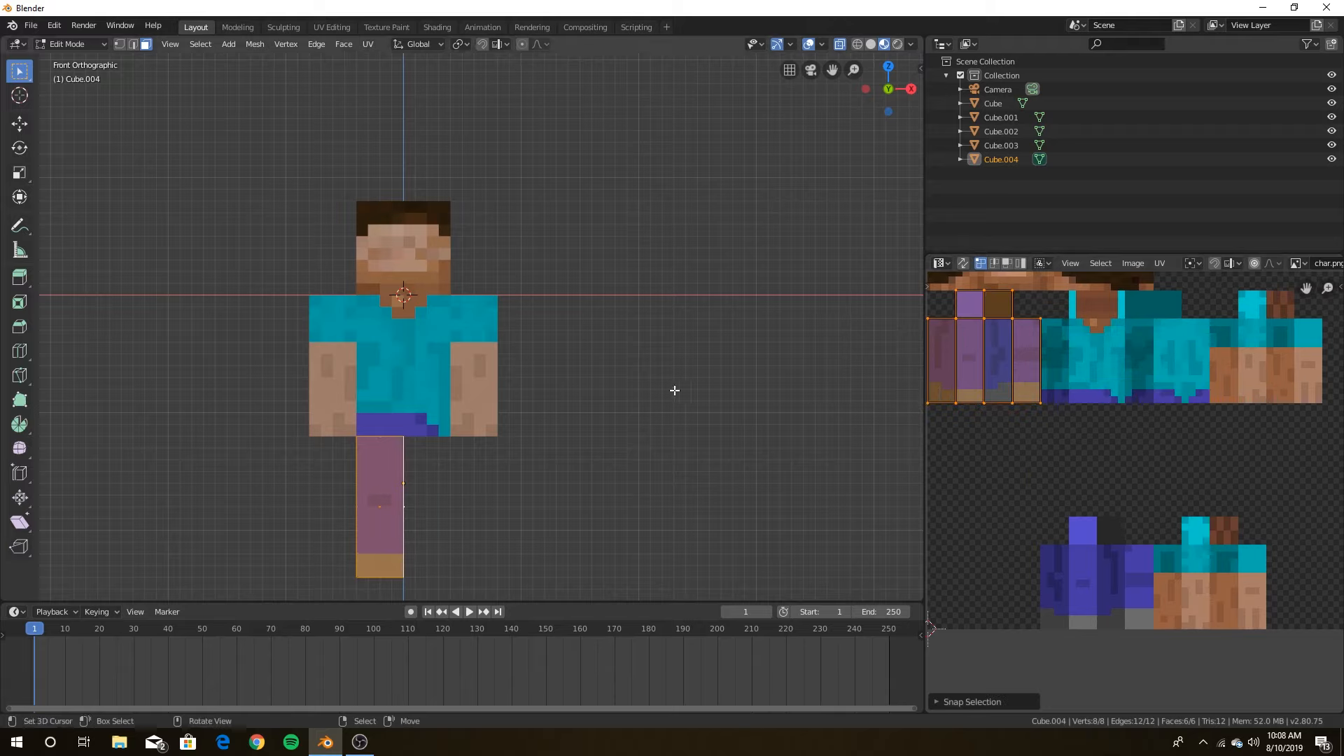
pyautogui.press('Tab')
# - Duplicate the leg flush beside the first, then move the copy's UVs onto the lower trouser texture and snap them to pixels
pyautogui.hotkey('shift', 'd')
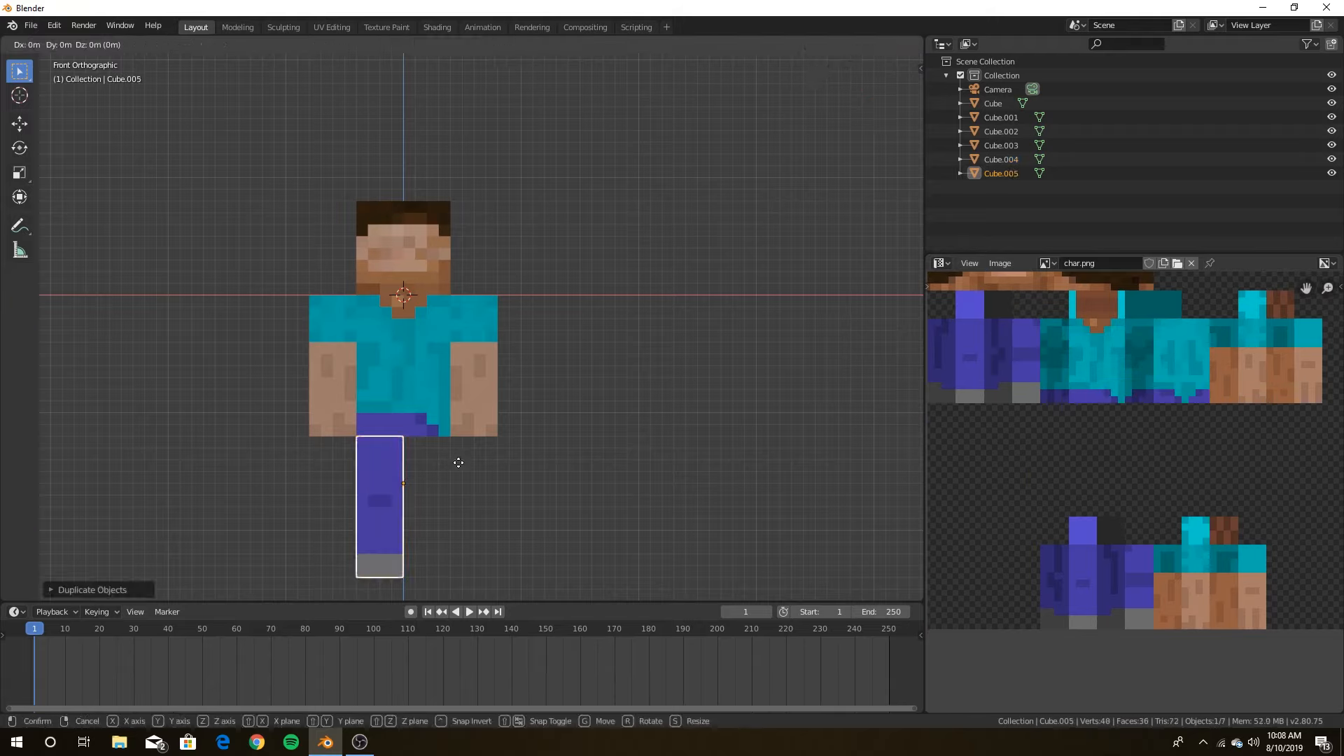
pyautogui.click(510, 486)
pyautogui.press('Tab')
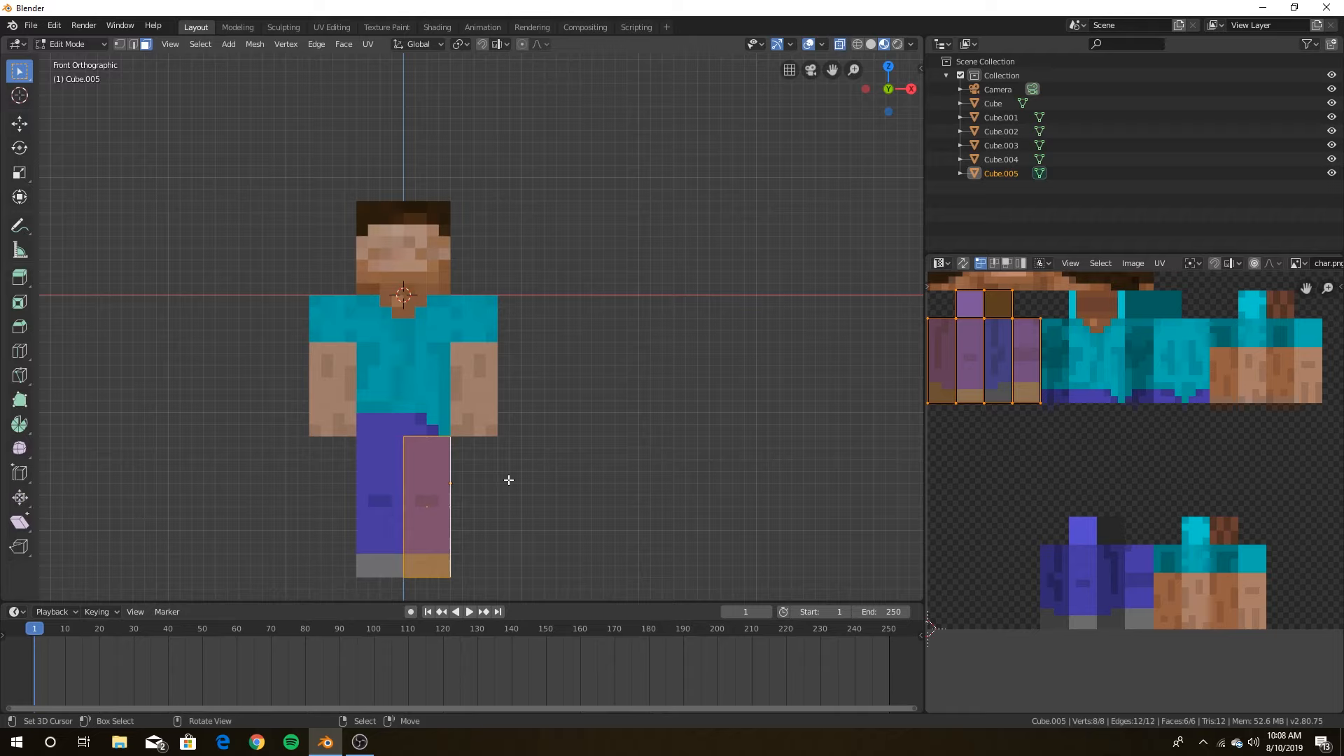
pyautogui.press('g')
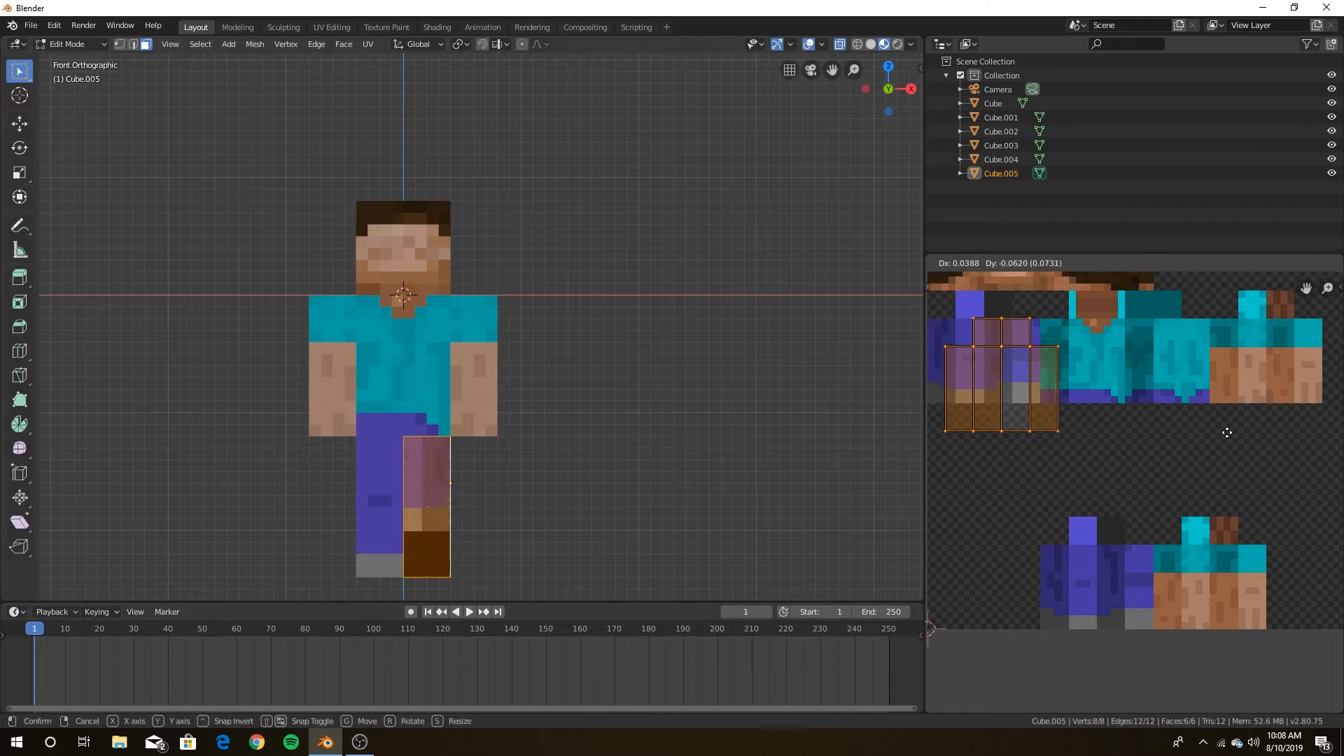
pyautogui.click(1309, 617)
pyautogui.hotkey('ctrl', 'Tab')
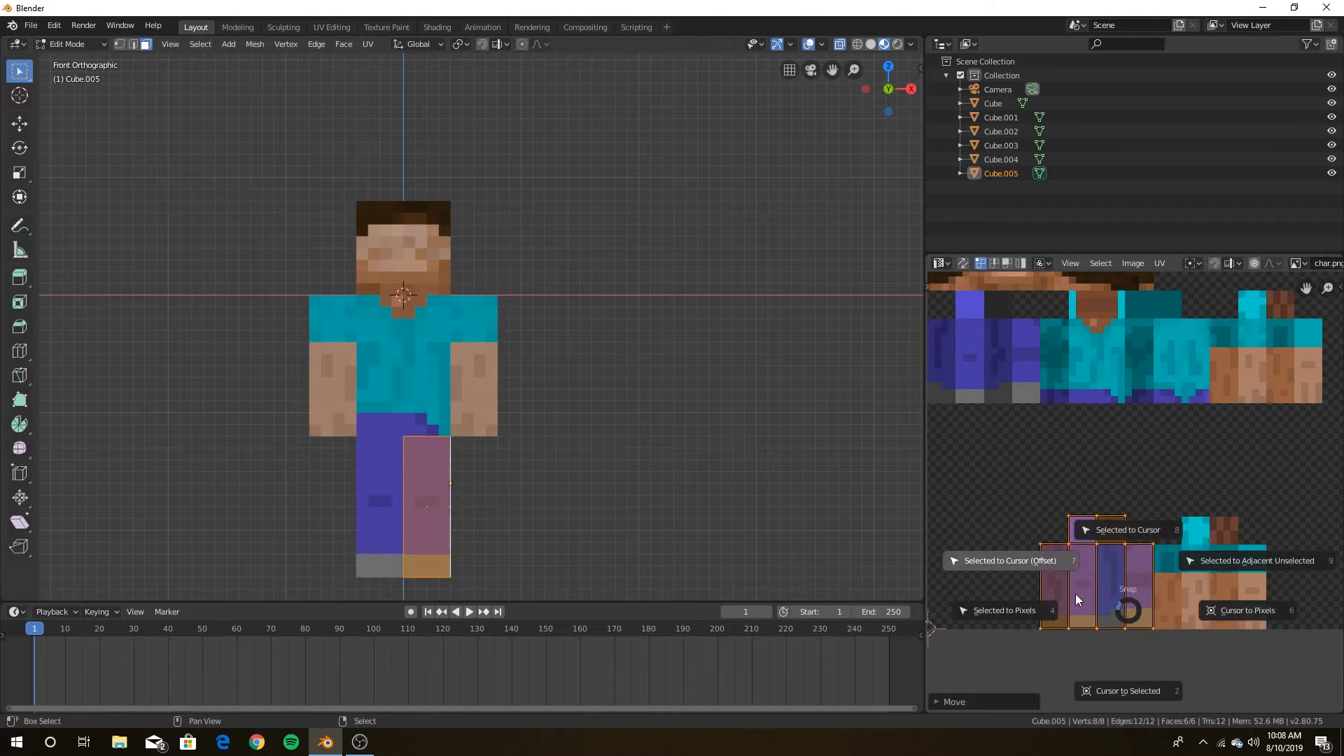
pyautogui.click(1034, 609)
# - Check the assembled character in perspective, select all objects, and return to the front orthographic view
pyautogui.hotkey('shift', '`')
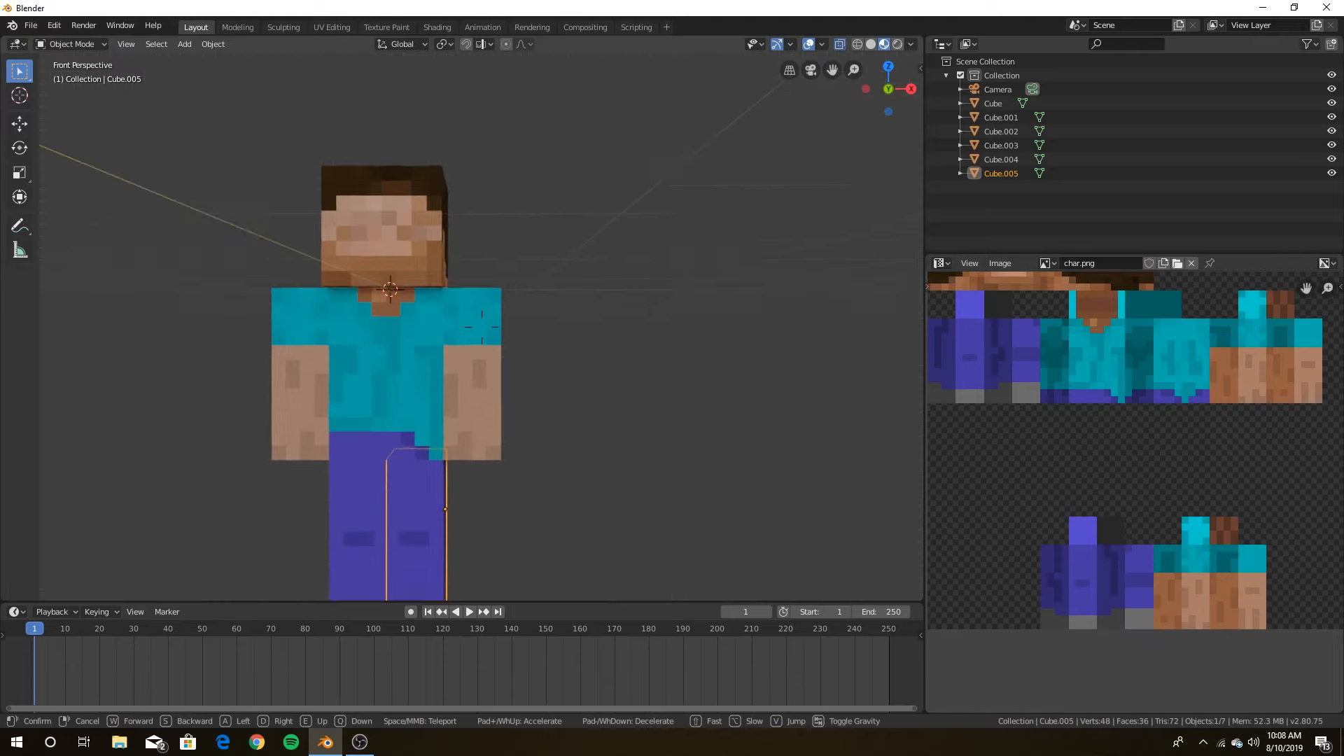
pyautogui.press('a')
pyautogui.press('s')
pyautogui.click(481, 326)
pyautogui.press('a')
pyautogui.press('KP_1')
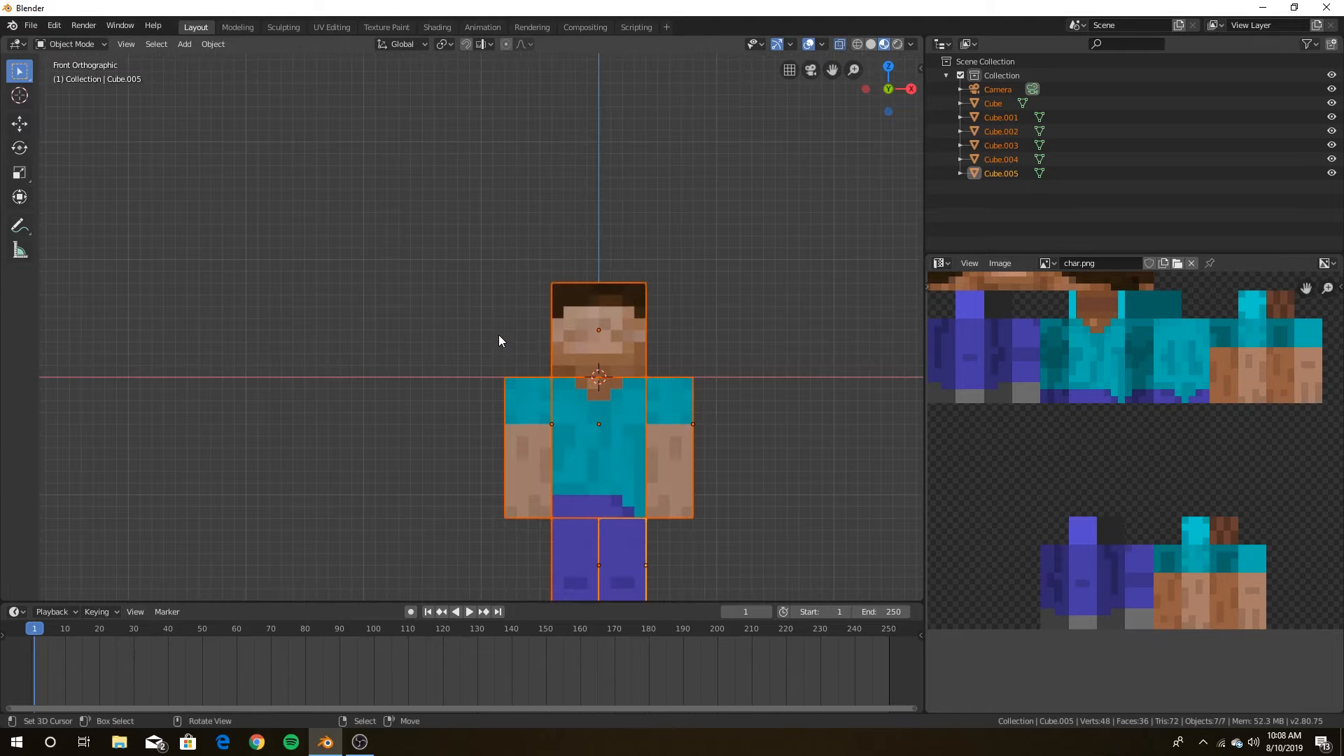
# - Move the whole selected character up about 2.4 m along Z so its feet rest on the ground line
pyautogui.press('g')
pyautogui.press('z')
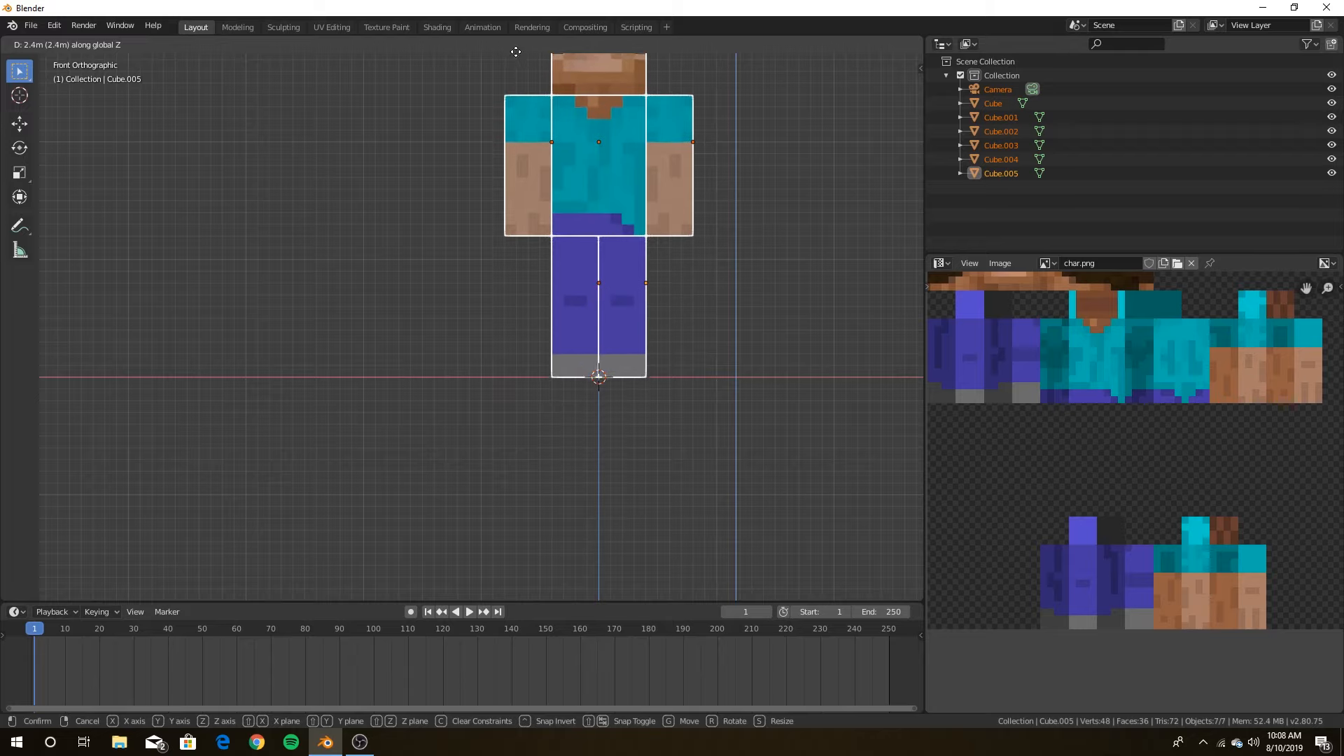
pyautogui.click(570, 167)
pyautogui.press('g')
pyautogui.press('z')
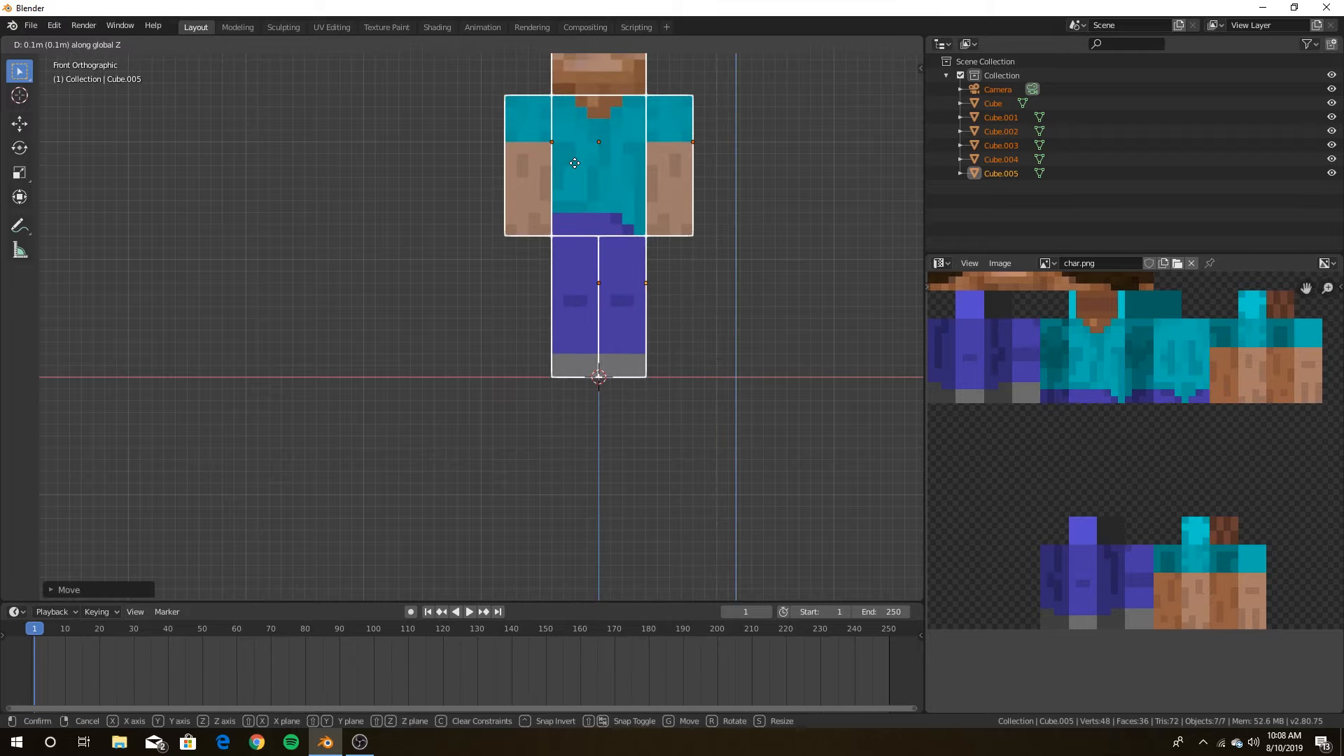
pyautogui.click(570, 171)
# - Subdivide all faces of the head three times so the mesh forms an 8 by 8 grid per side, and leave Edit Mode
pyautogui.hotkey('shift', '`')
pyautogui.press('s')
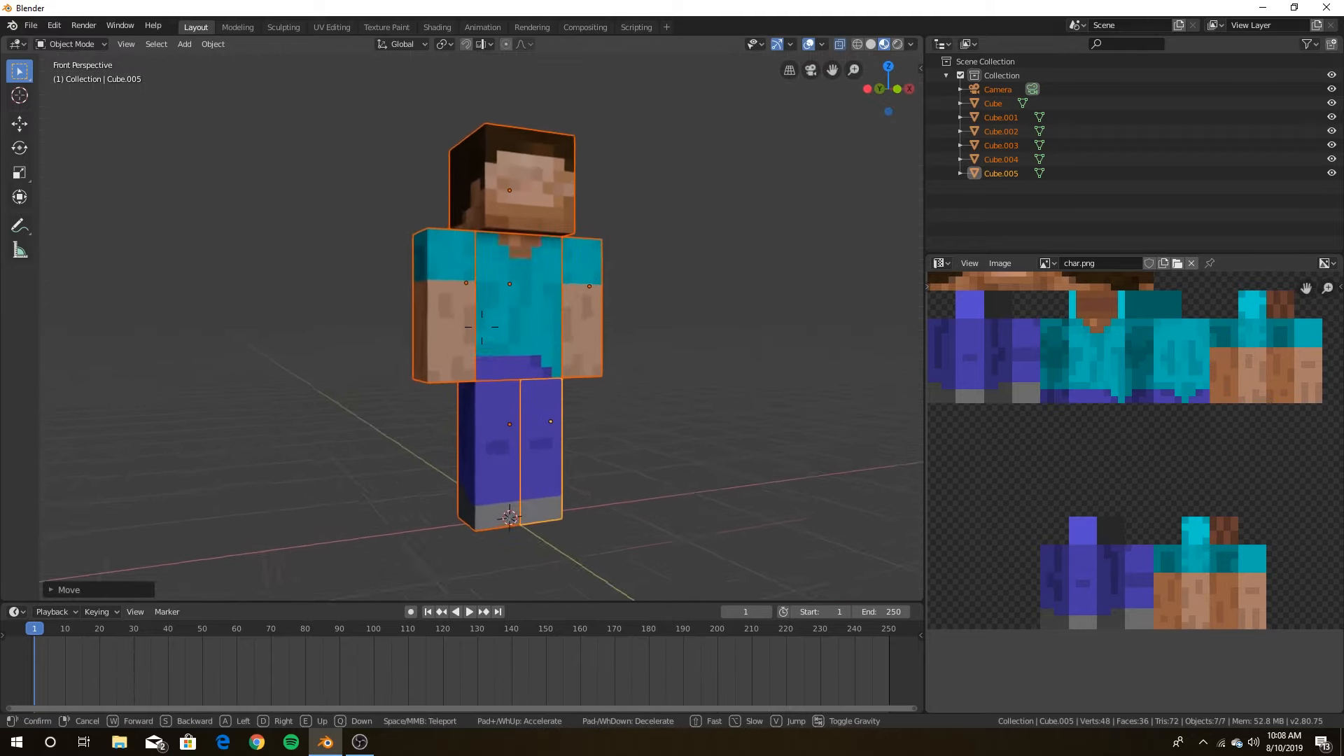
pyautogui.press('w')
pyautogui.click(516, 238)
pyautogui.click(539, 227)
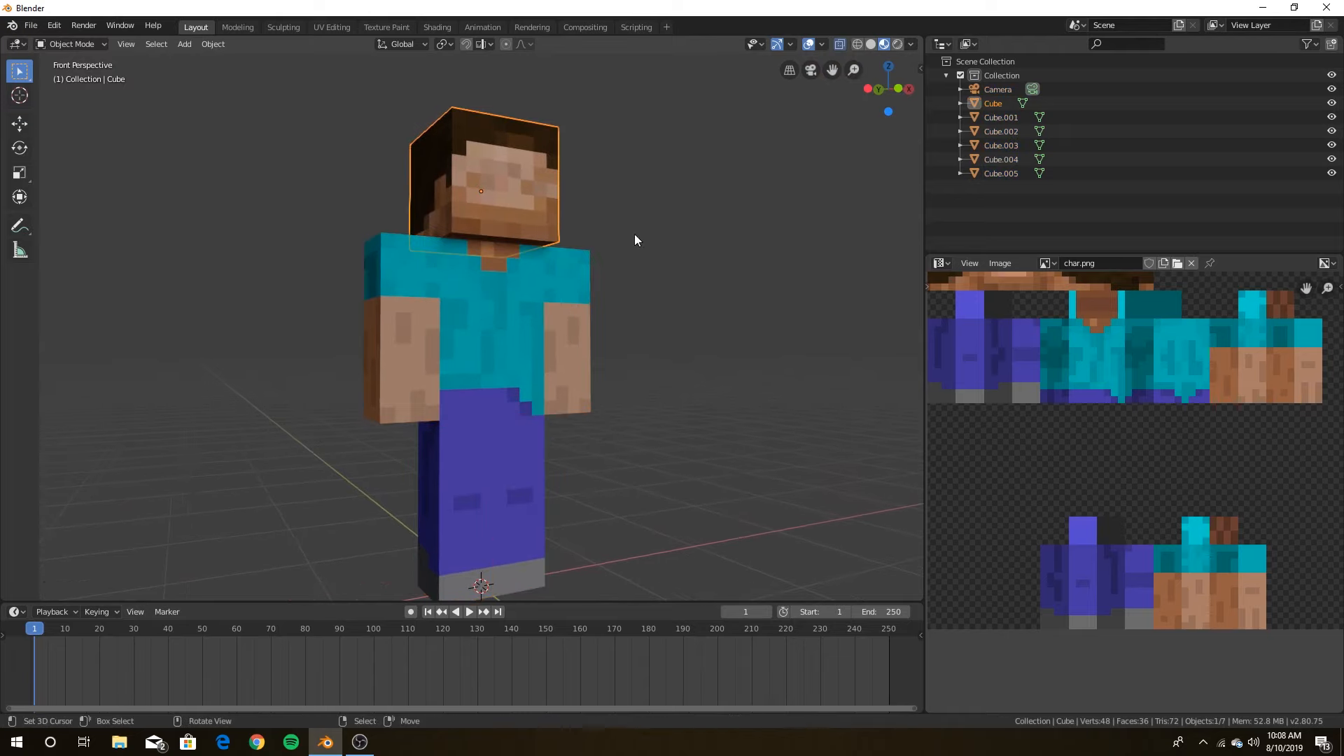
pyautogui.hotkey('shift', '`')
pyautogui.press('d')
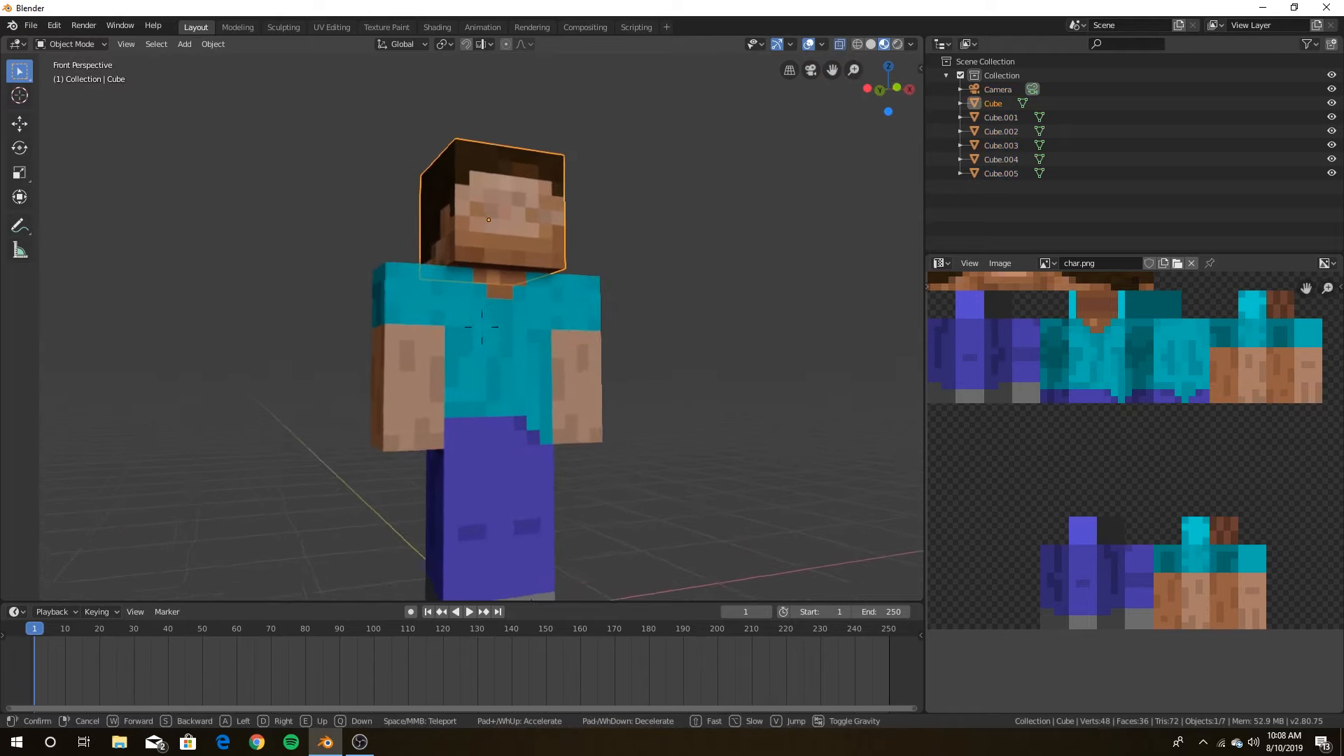
pyautogui.click(482, 327)
pyautogui.press('Tab')
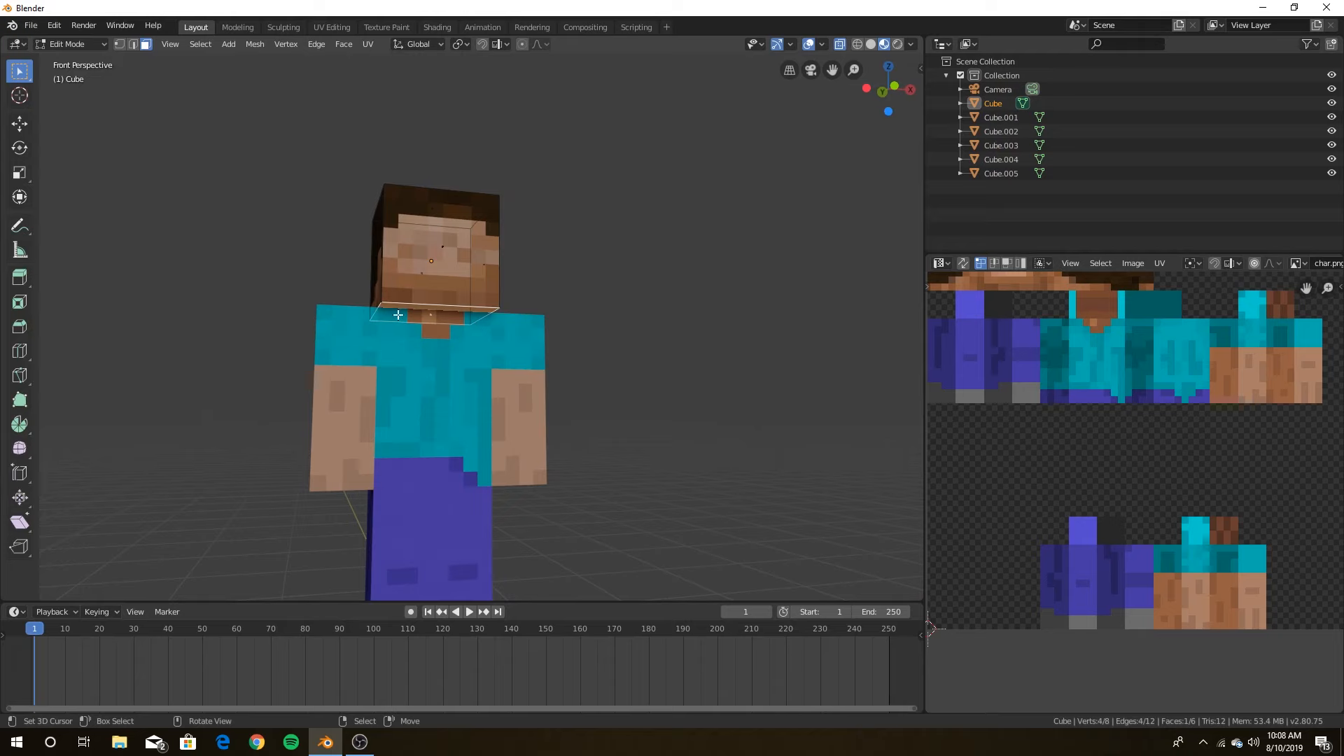
pyautogui.press('KP_1')
pyautogui.press('a')
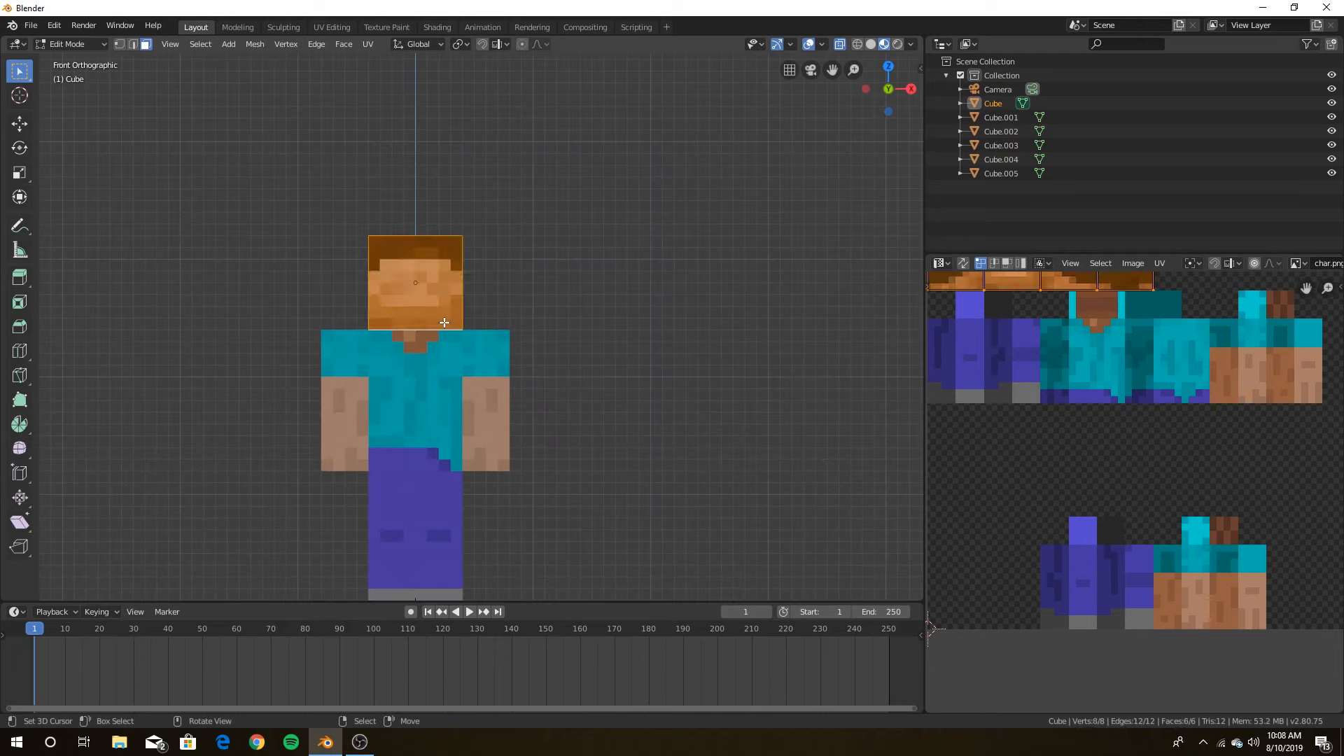
pyautogui.rightClick(444, 322)
pyautogui.click(444, 324)
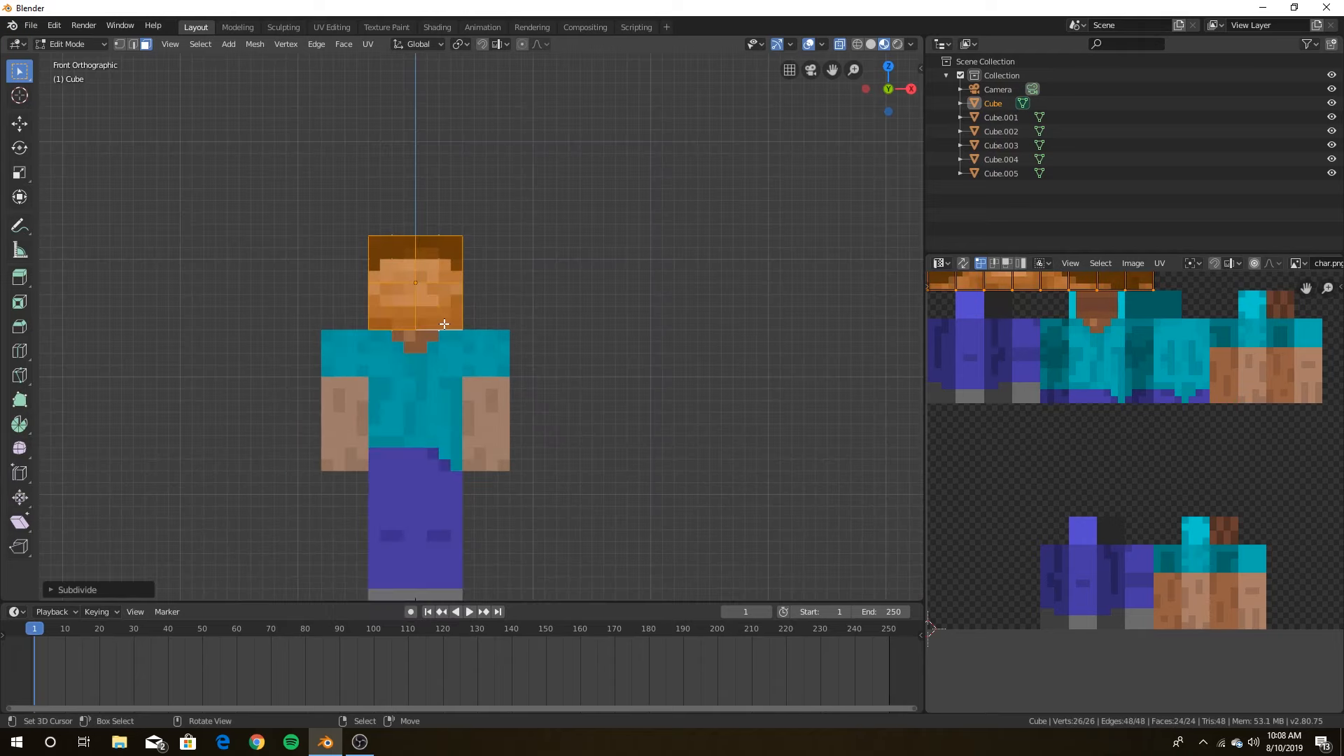
pyautogui.rightClick(444, 324)
pyautogui.click(443, 324)
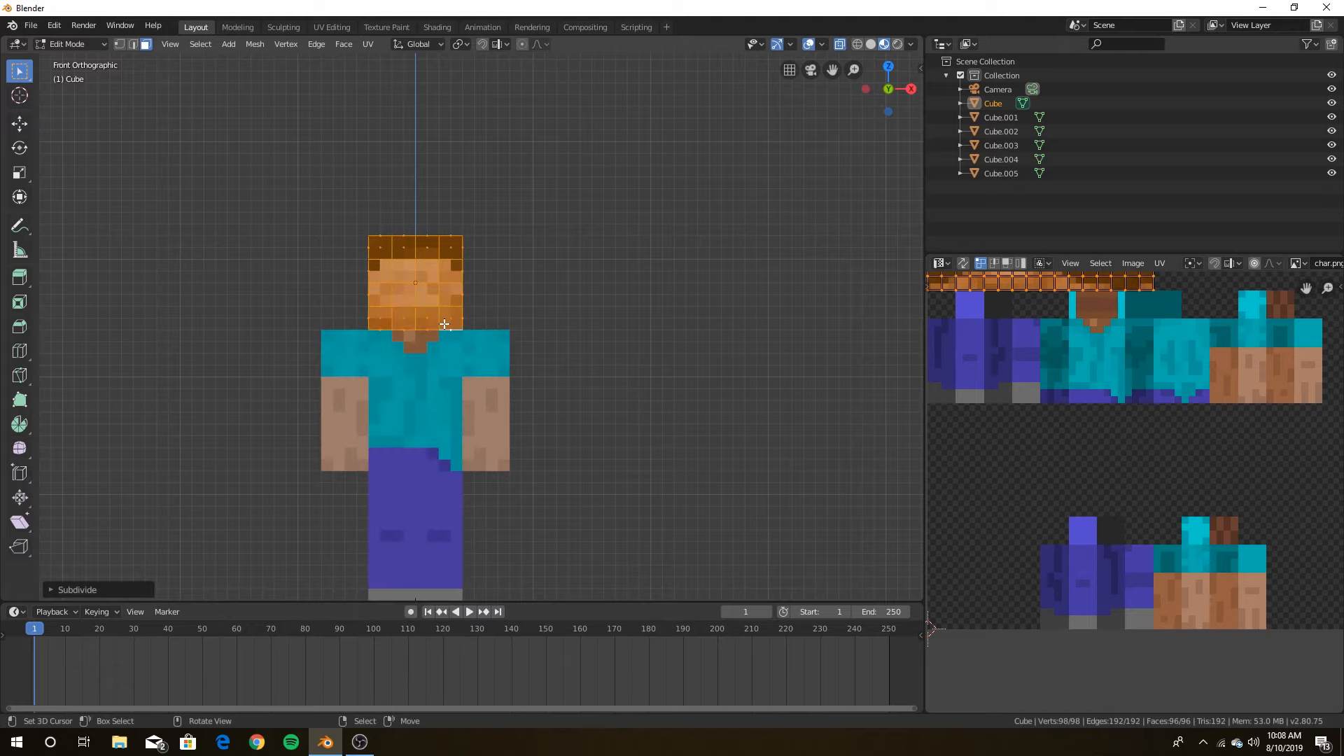
pyautogui.rightClick(443, 325)
pyautogui.click(444, 325)
pyautogui.scroll(4, 443, 325)
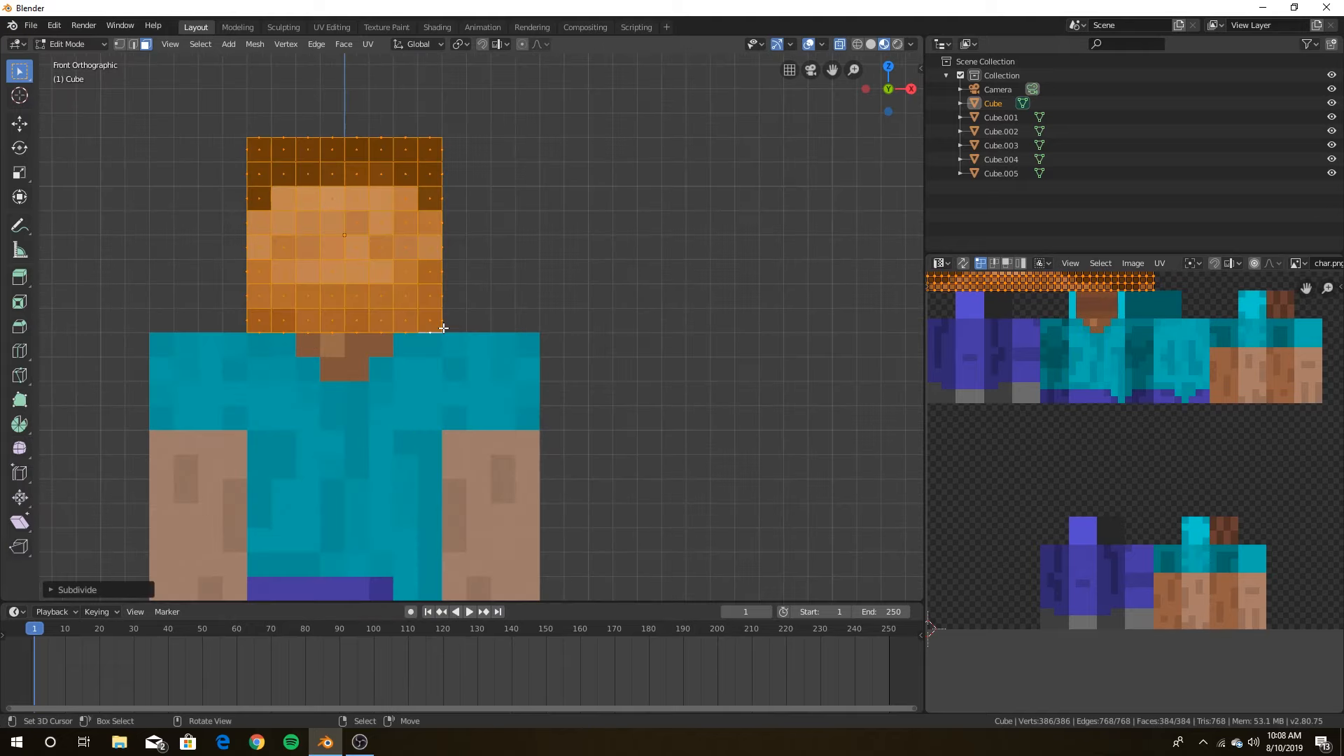
pyautogui.press('Tab')
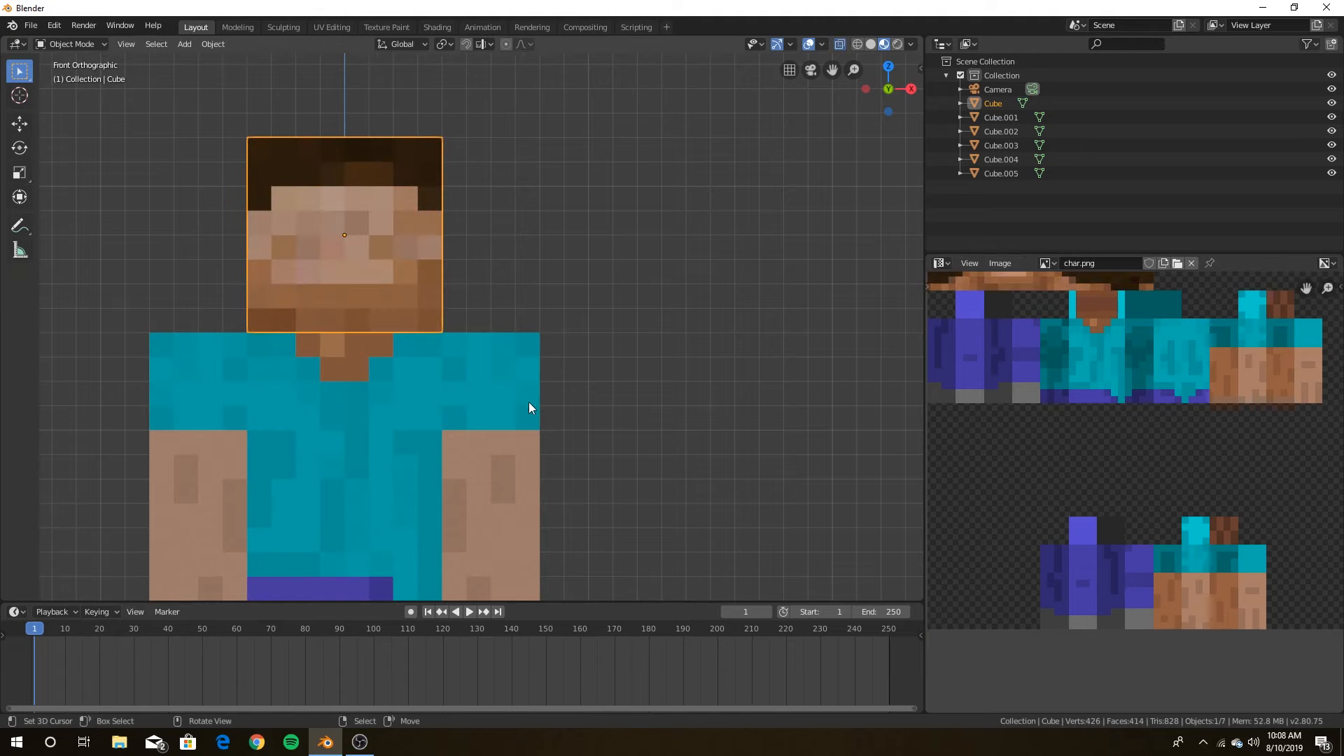
# - Add 11 evenly spaced horizontal loop cuts to the arm on the +X side, and return to Object Mode
pyautogui.scroll(-1, 528, 401)
pyautogui.click(492, 400)
pyautogui.press('Tab')
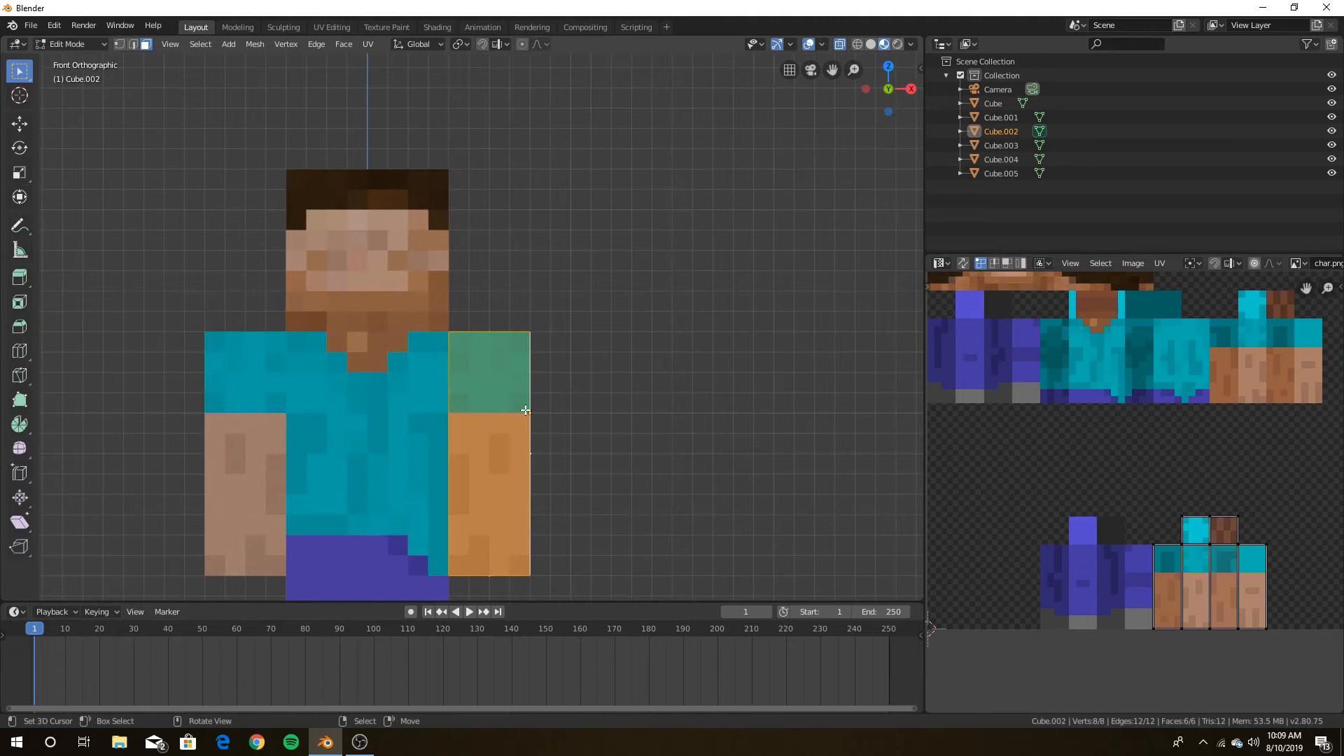
pyautogui.click(20, 352)
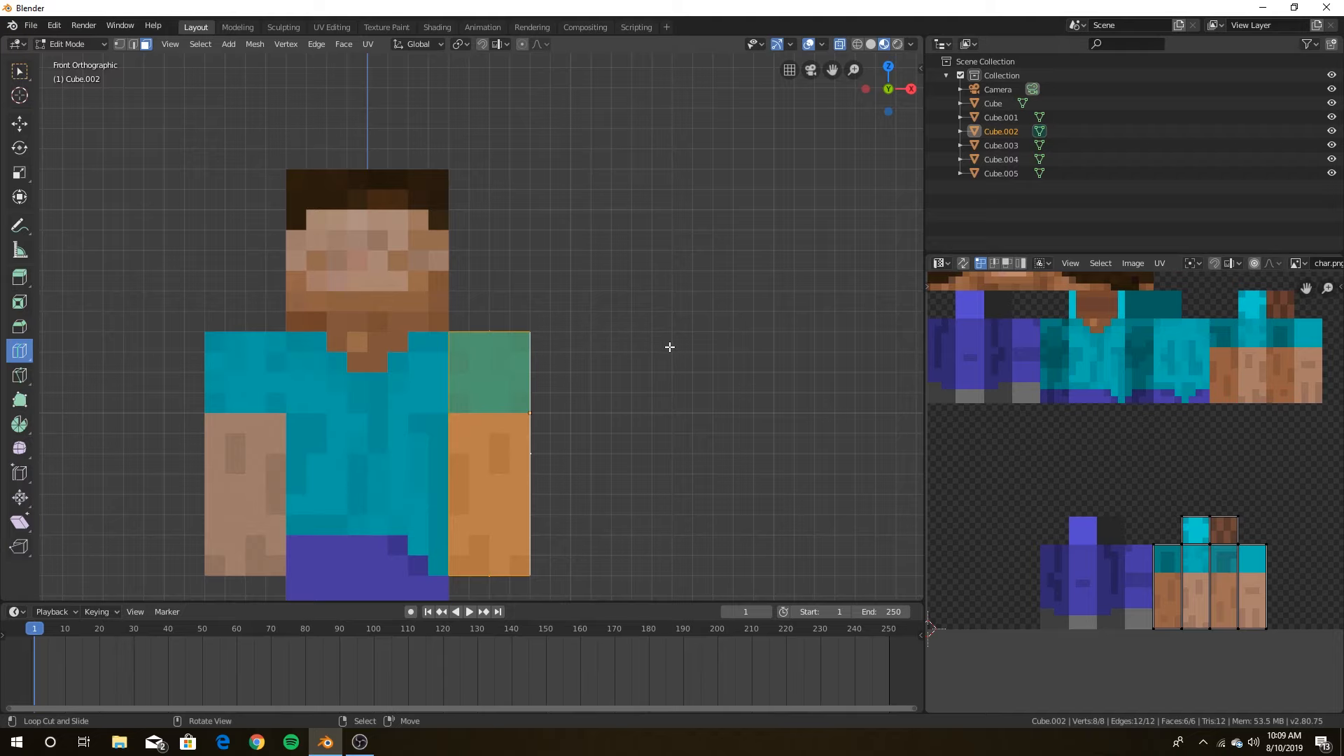
pyautogui.press('n')
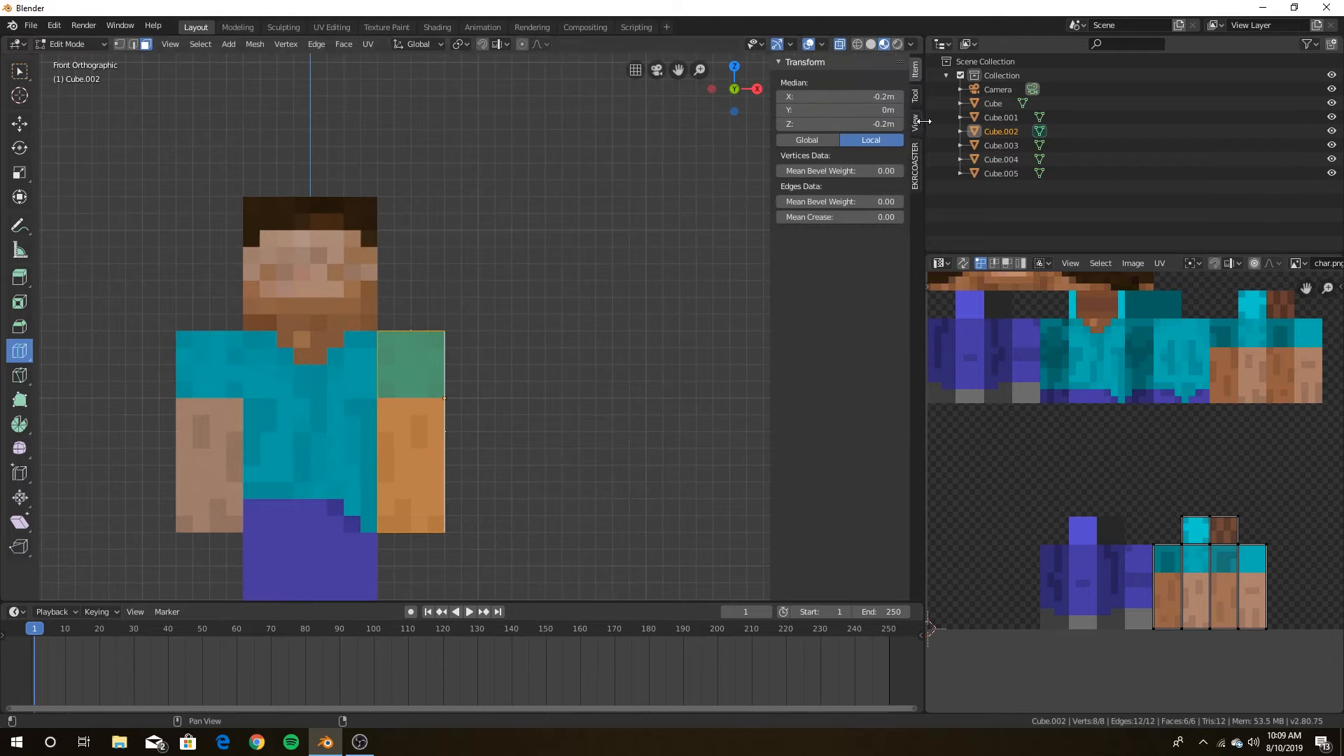
pyautogui.click(916, 98)
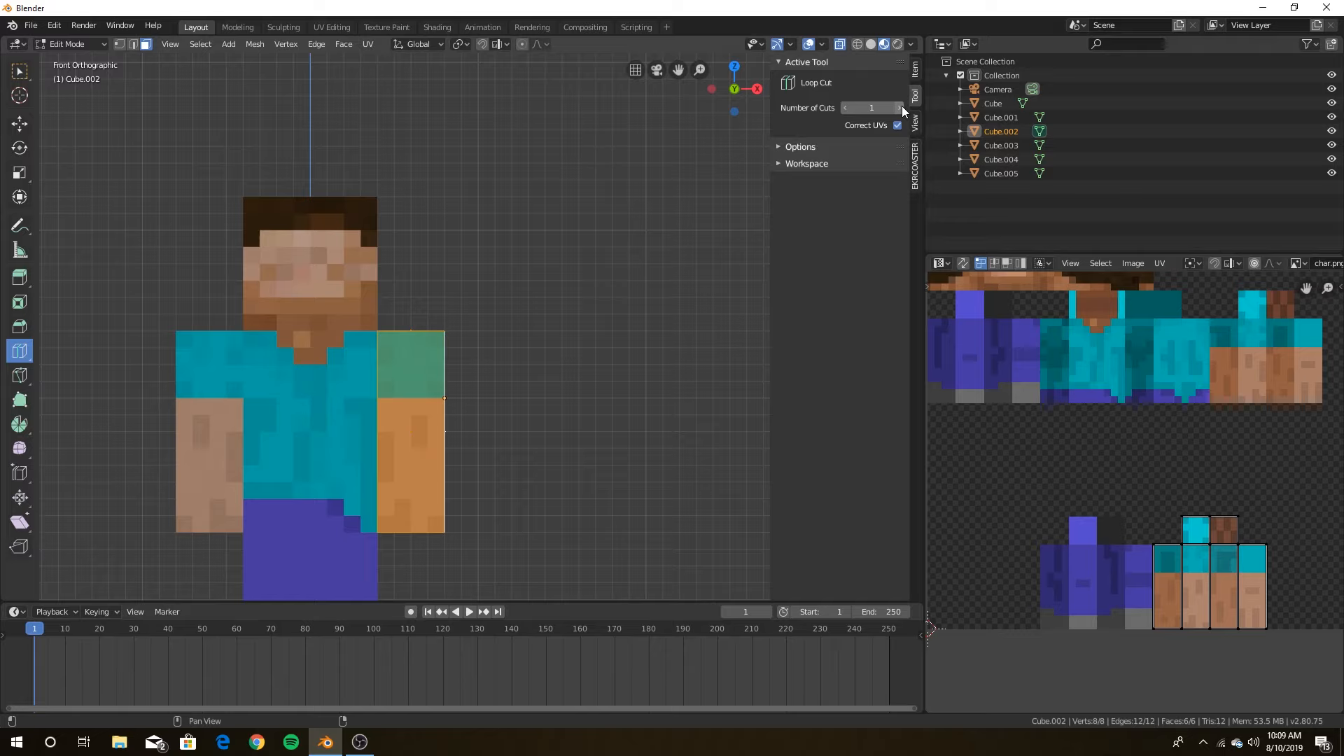
pyautogui.click(889, 107)
pyautogui.write('11')
pyautogui.press('Return')
pyautogui.click(408, 398)
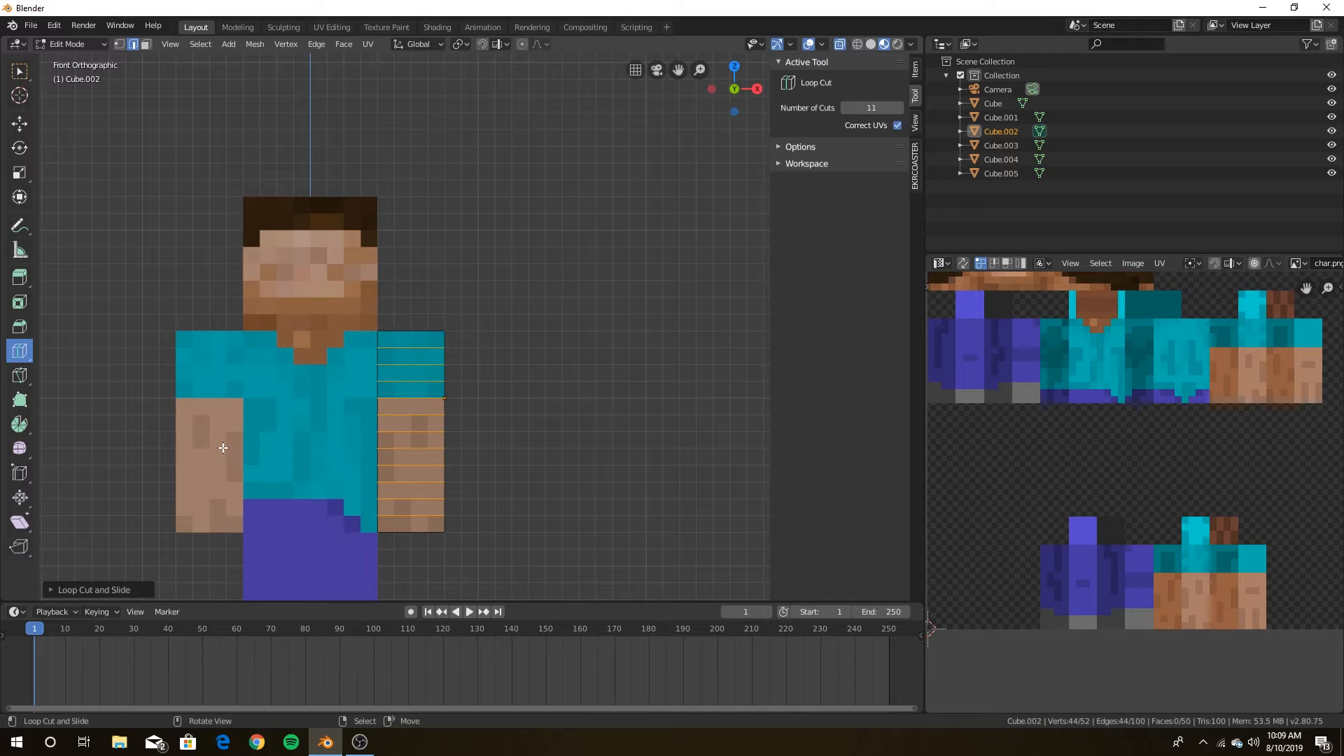
pyautogui.press('Tab')
# - Add 11 horizontal and 7 vertical loop cuts to the body, and return to Object Mode
pyautogui.click(311, 466)
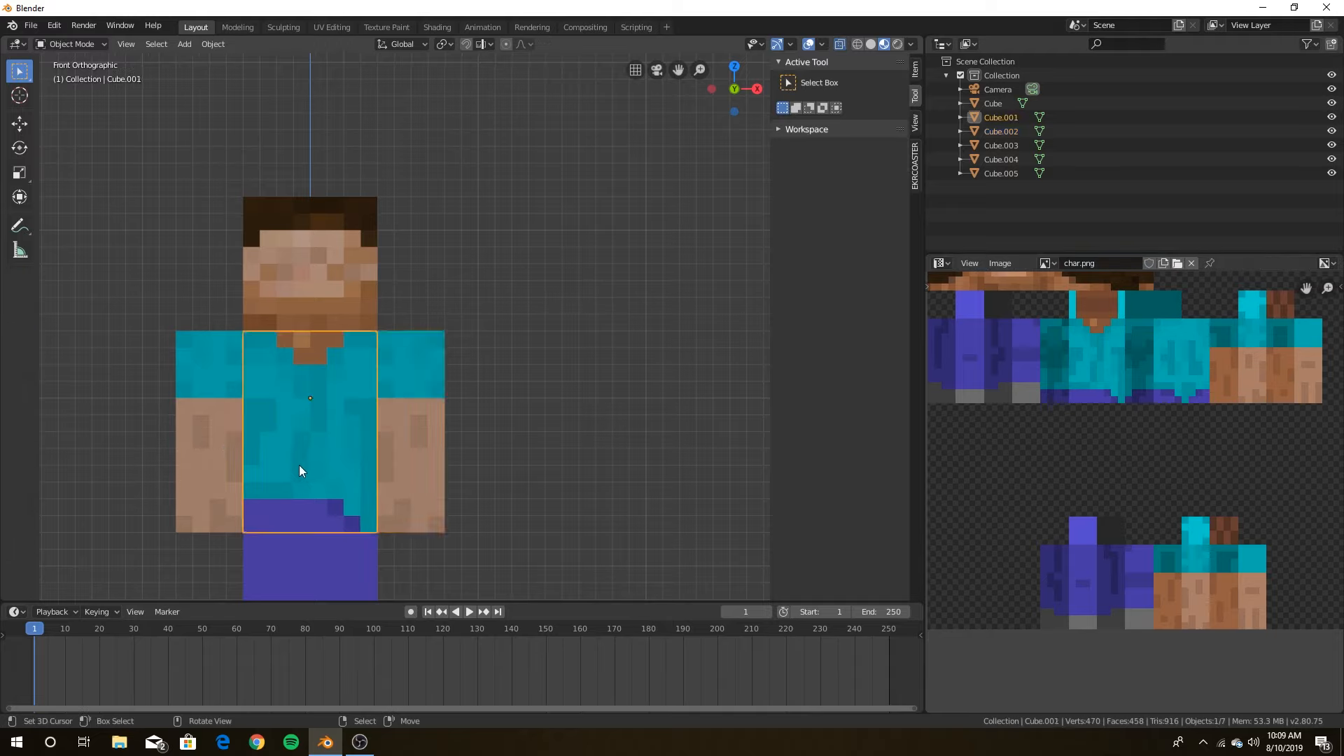
pyautogui.press('Tab')
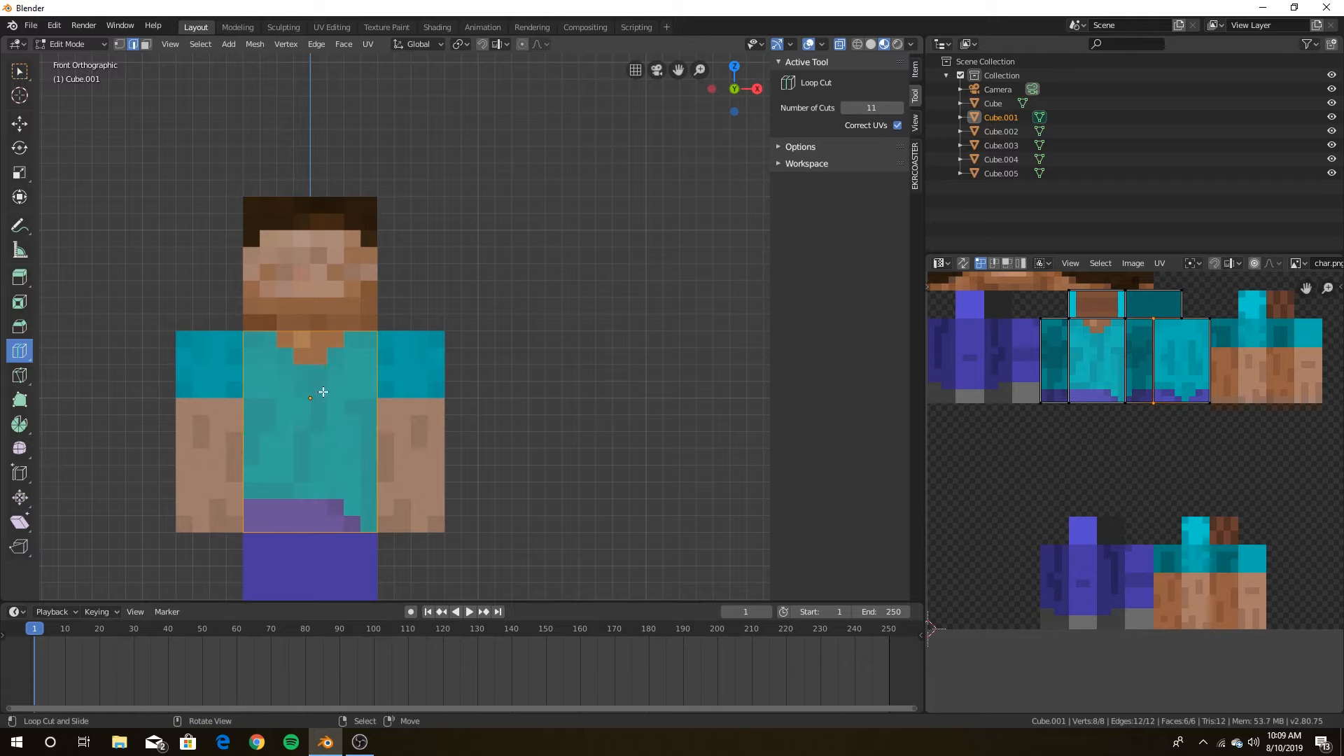
pyautogui.click(279, 425)
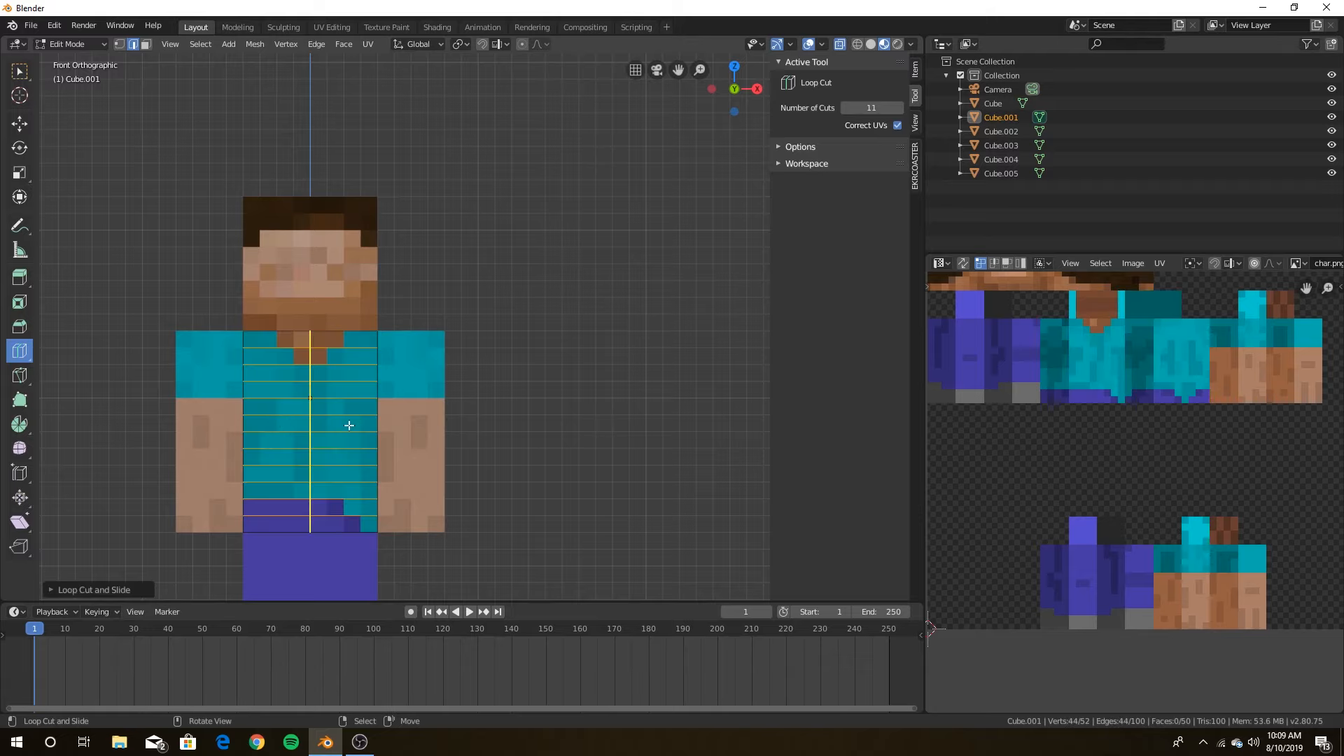
pyautogui.click(844, 107)
pyautogui.click(845, 108)
pyautogui.click(844, 108)
pyautogui.click(845, 107)
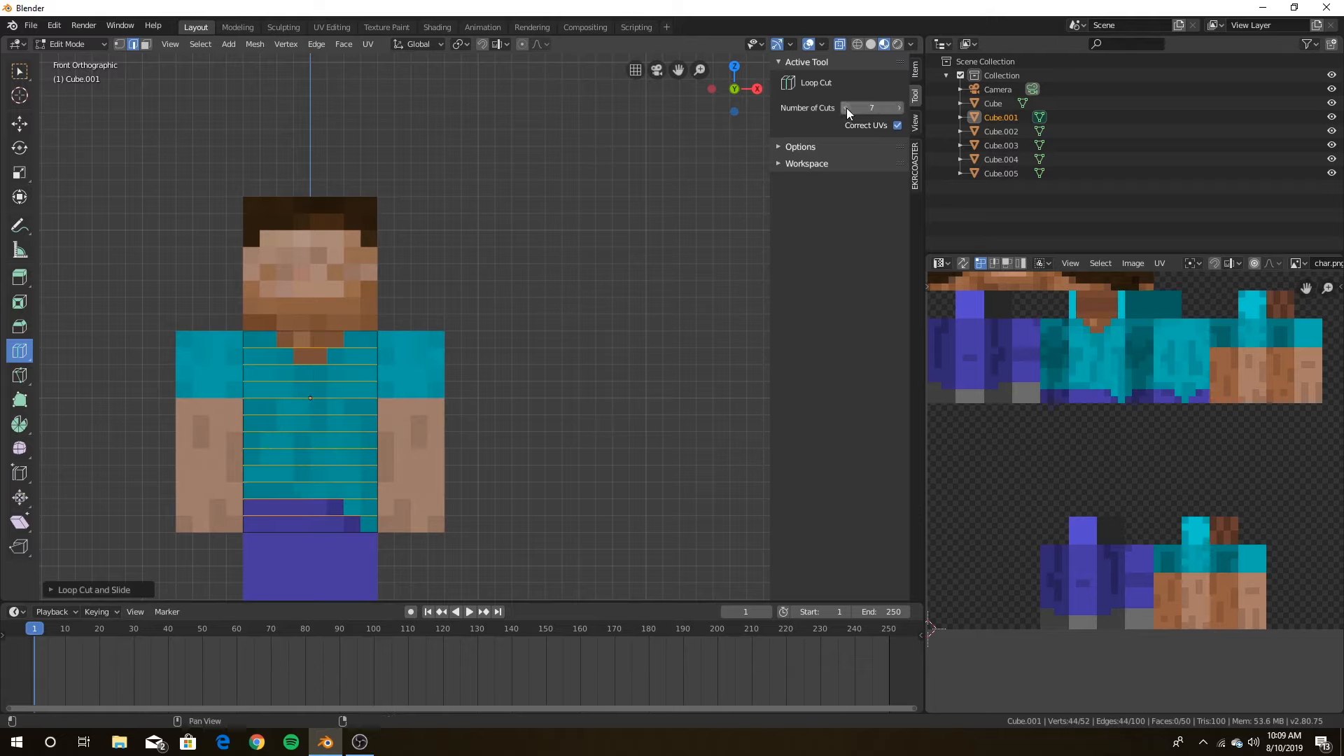
pyautogui.click(310, 398)
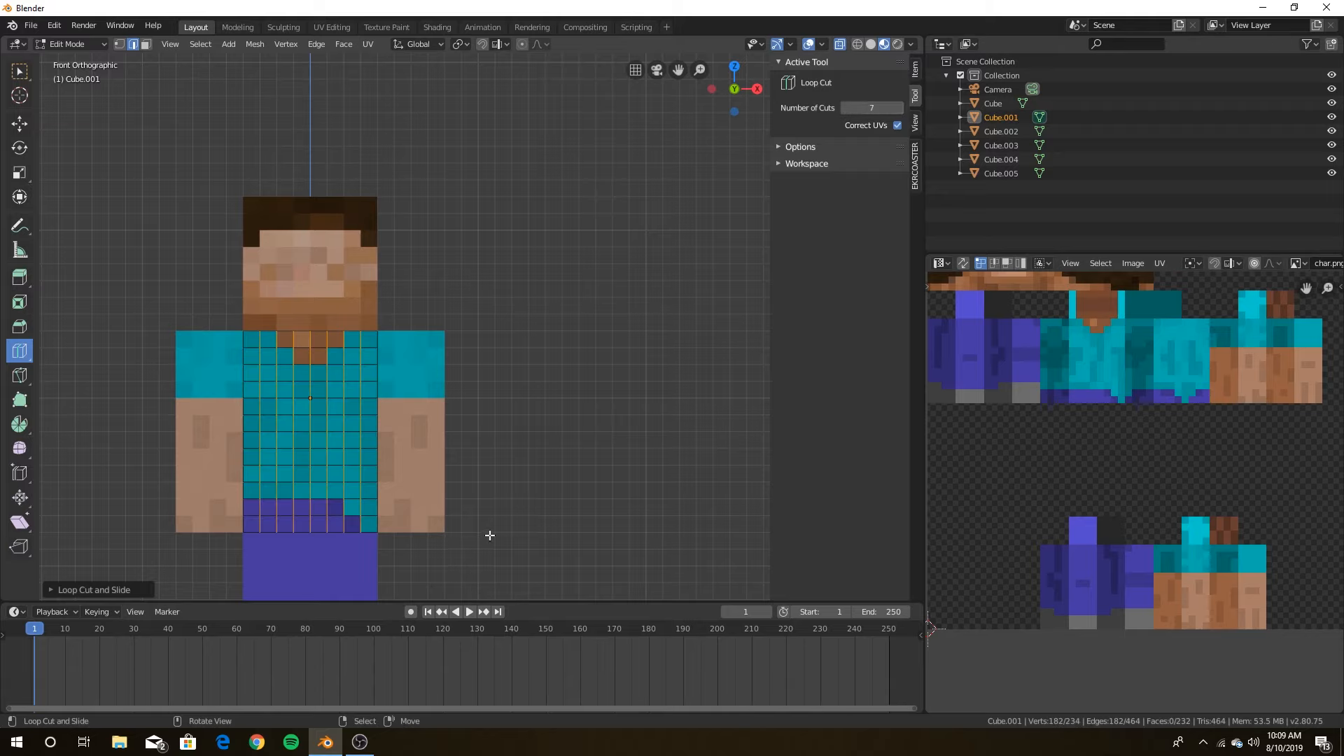
pyautogui.press('Tab')
# - Add 11 evenly spaced horizontal loop cuts to the arm on the -X side, and leave Edit Mode
pyautogui.click(217, 469)
pyautogui.press('Tab')
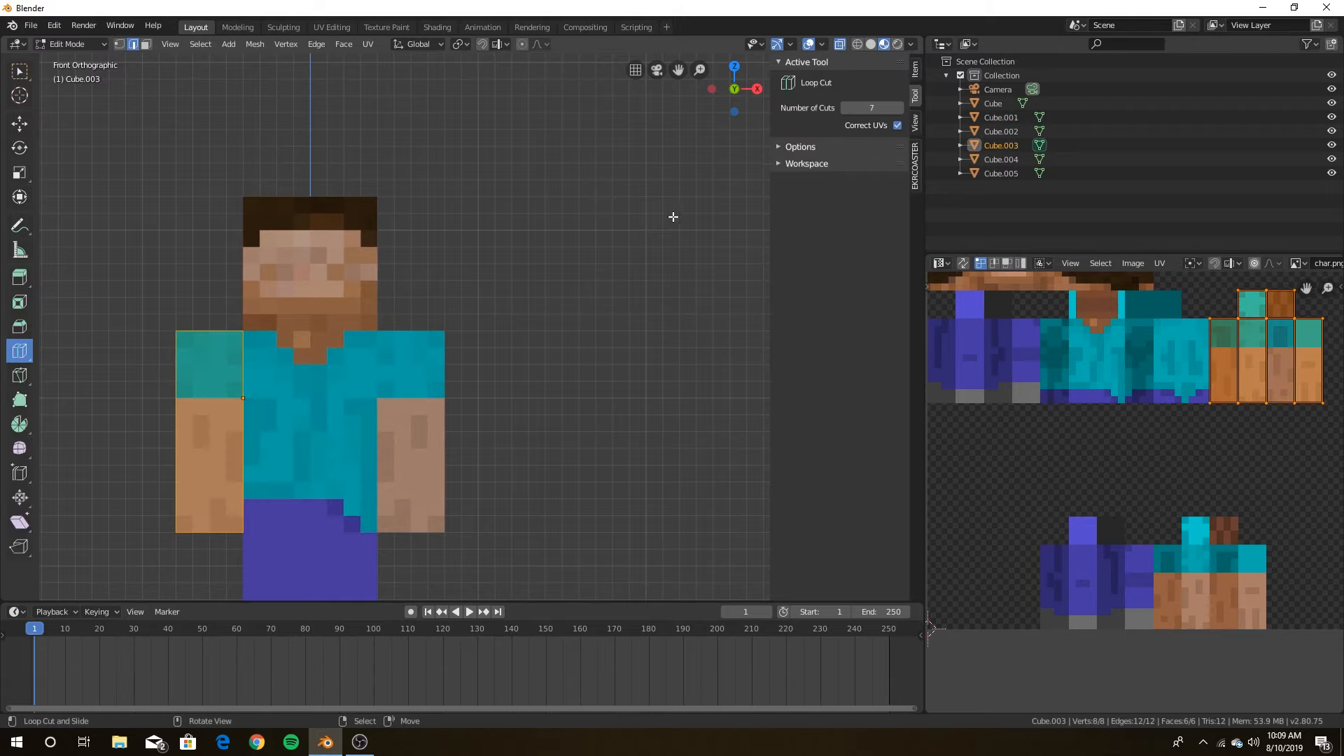
pyautogui.click(900, 108)
pyautogui.click(900, 108)
pyautogui.click(900, 108)
pyautogui.click(900, 108)
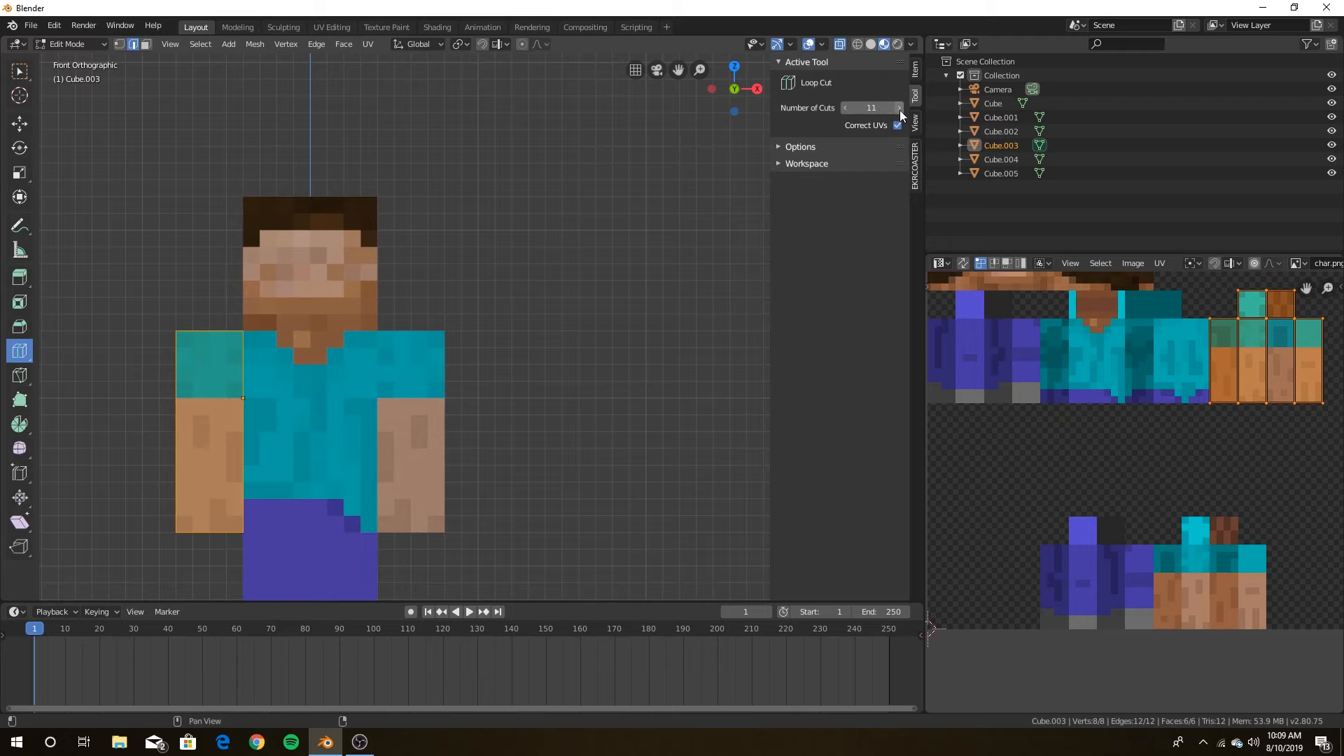
pyautogui.click(194, 440)
pyautogui.scroll(-1, 614, 473)
pyautogui.scroll(-1, 615, 474)
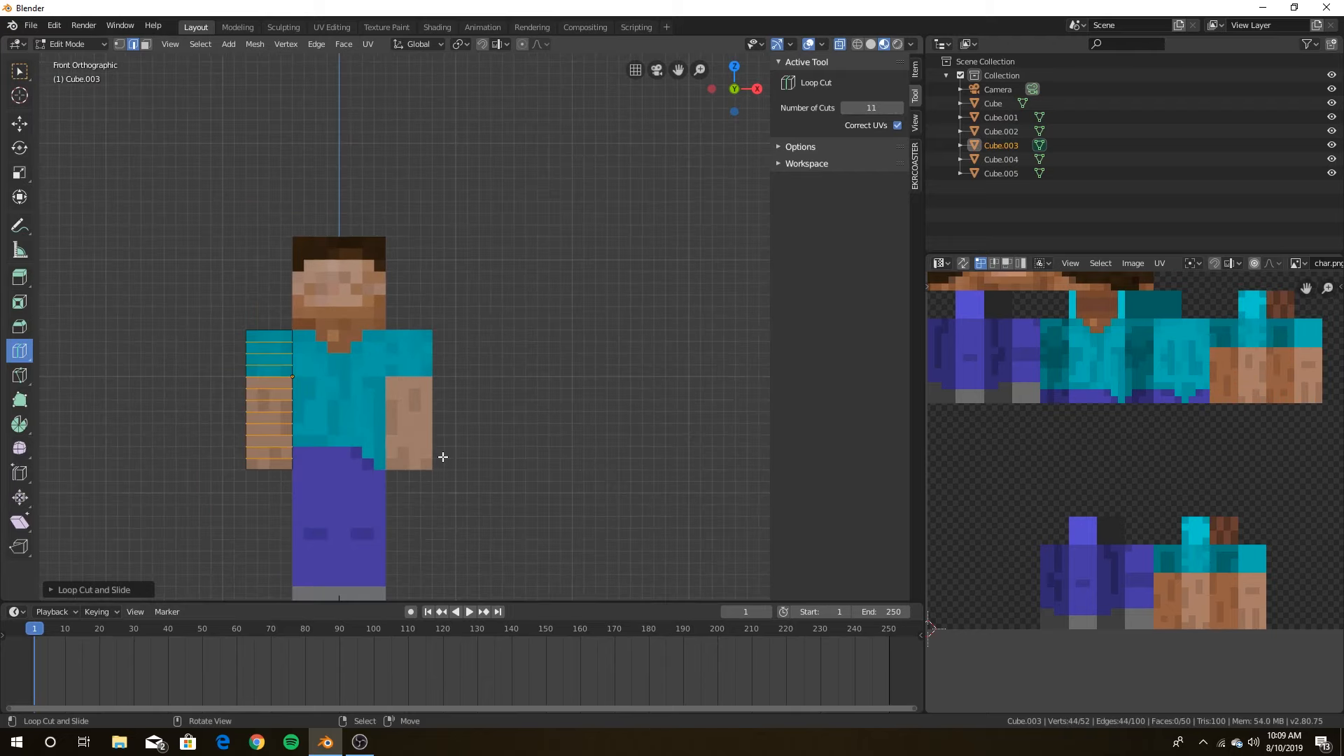
pyautogui.press('Tab')
# - Add 11 horizontal loop cuts to each of the two legs, finishing in Object Mode
pyautogui.click(380, 494)
pyautogui.press('Tab')
pyautogui.click(387, 541)
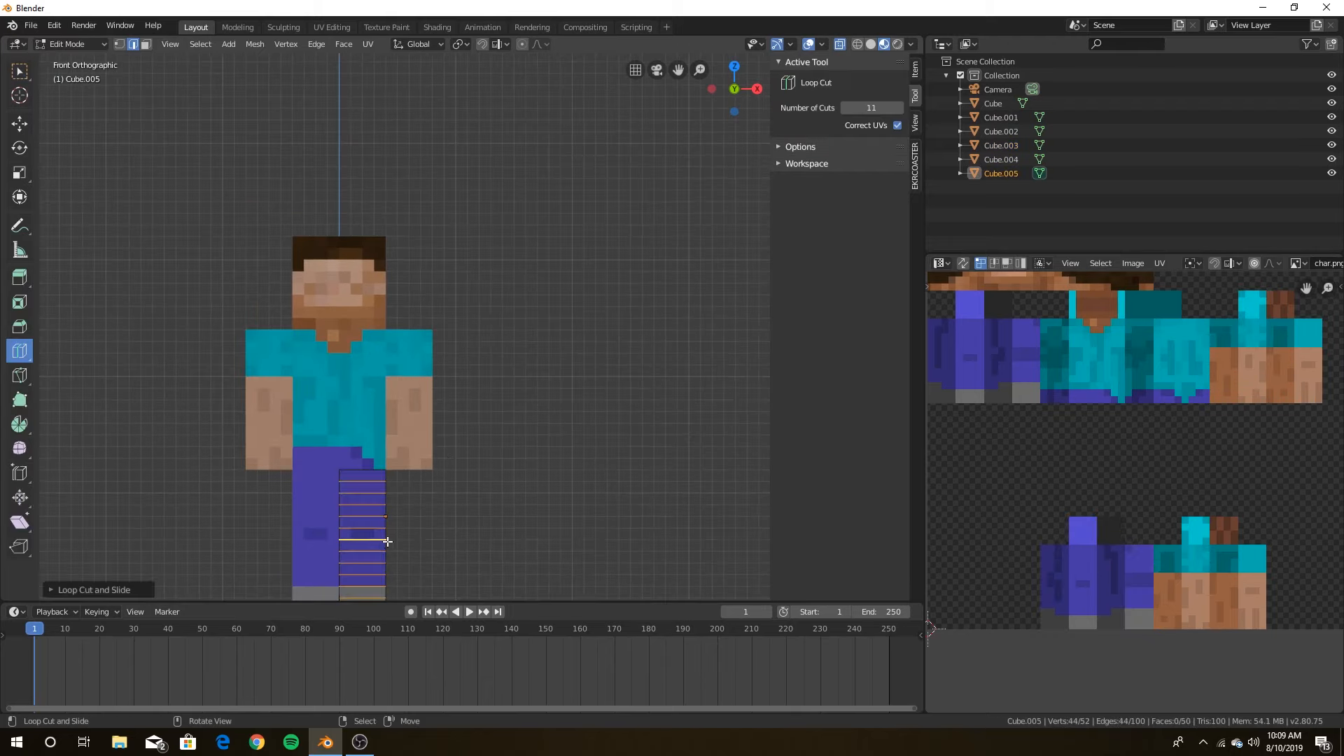
pyautogui.press('Tab')
pyautogui.click(304, 536)
pyautogui.press('Tab')
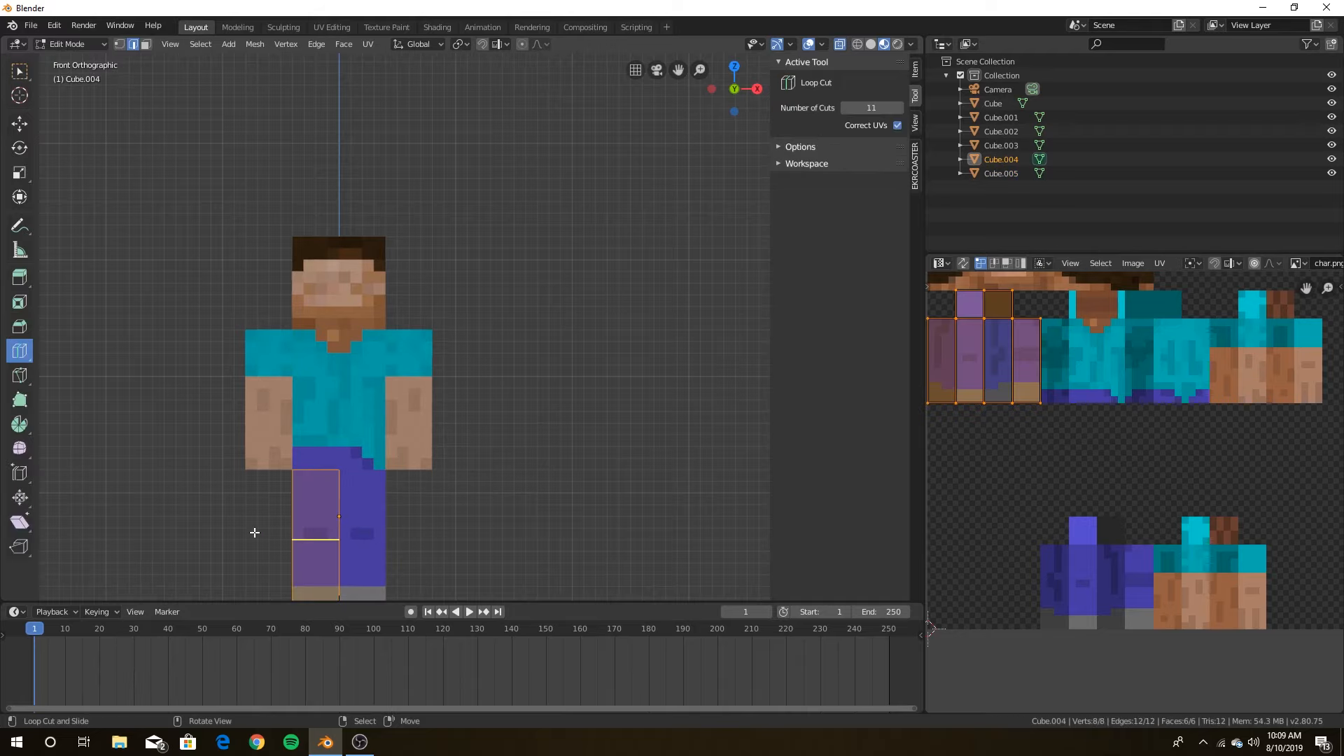
pyautogui.click(317, 546)
pyautogui.press('Tab')
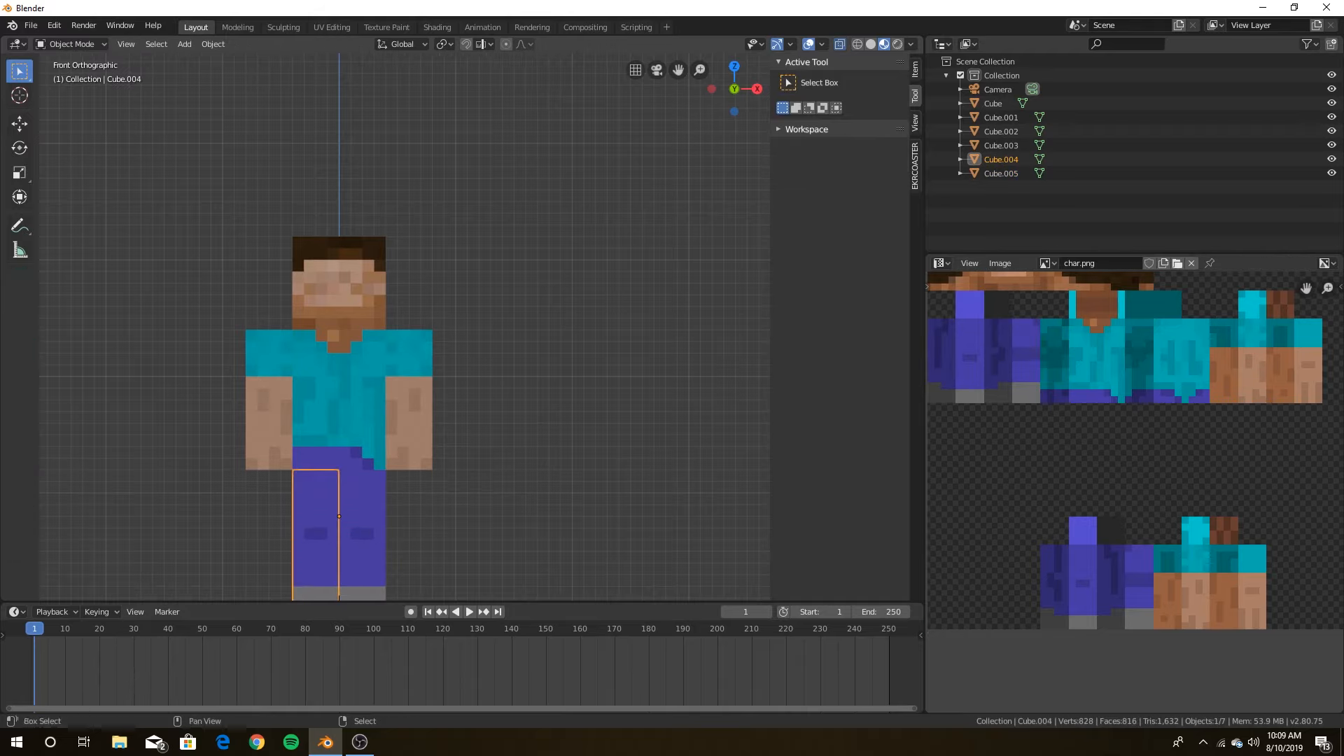
# - Examine the whole character in perspective from near and far, and clear the object selection
pyautogui.hotkey('shift', '`')
pyautogui.press('w')
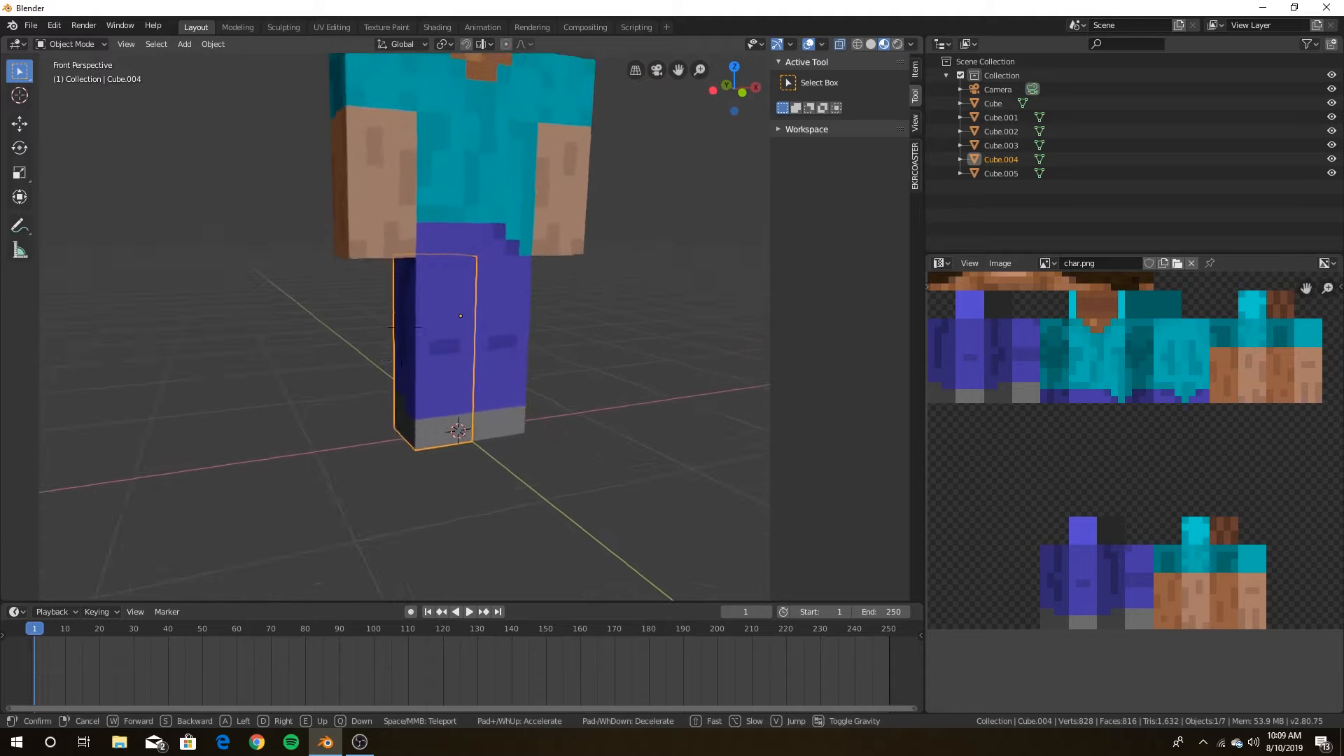
pyautogui.press('s')
pyautogui.press('w')
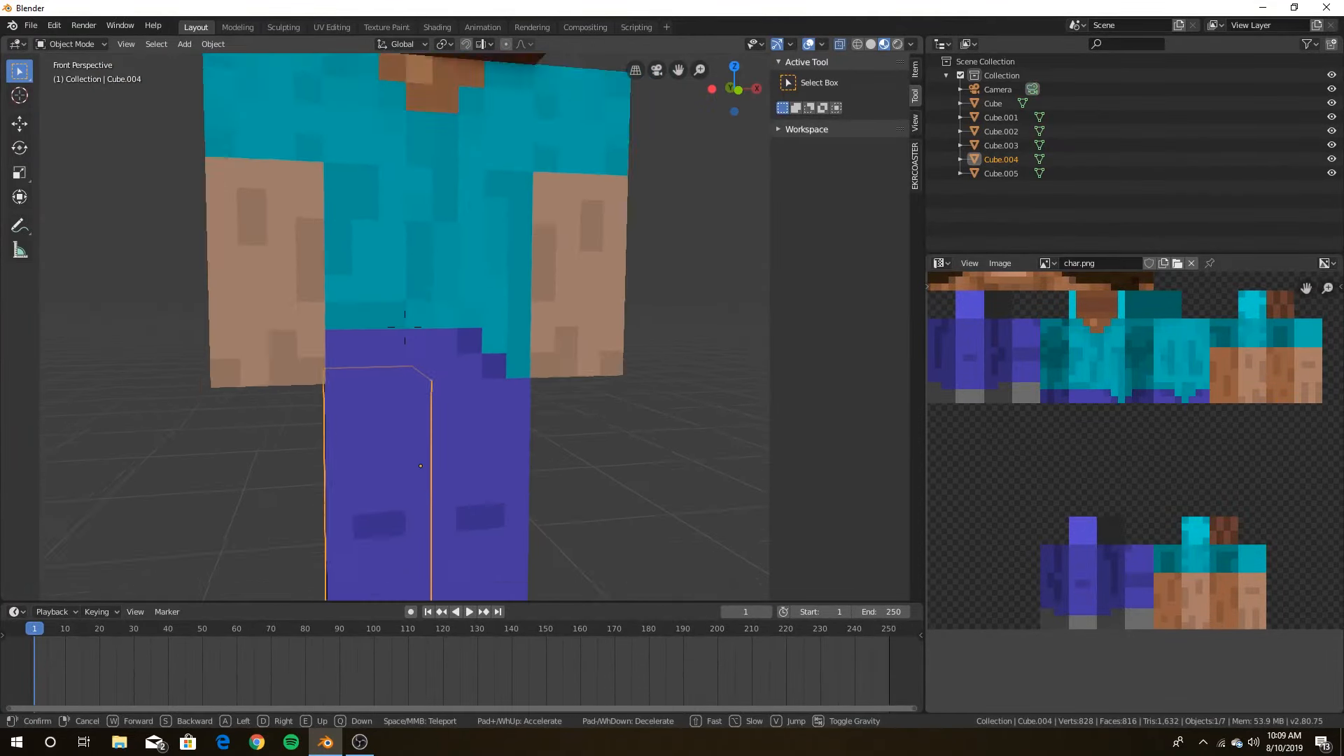
pyautogui.press('s')
pyautogui.press('w')
pyautogui.press('s')
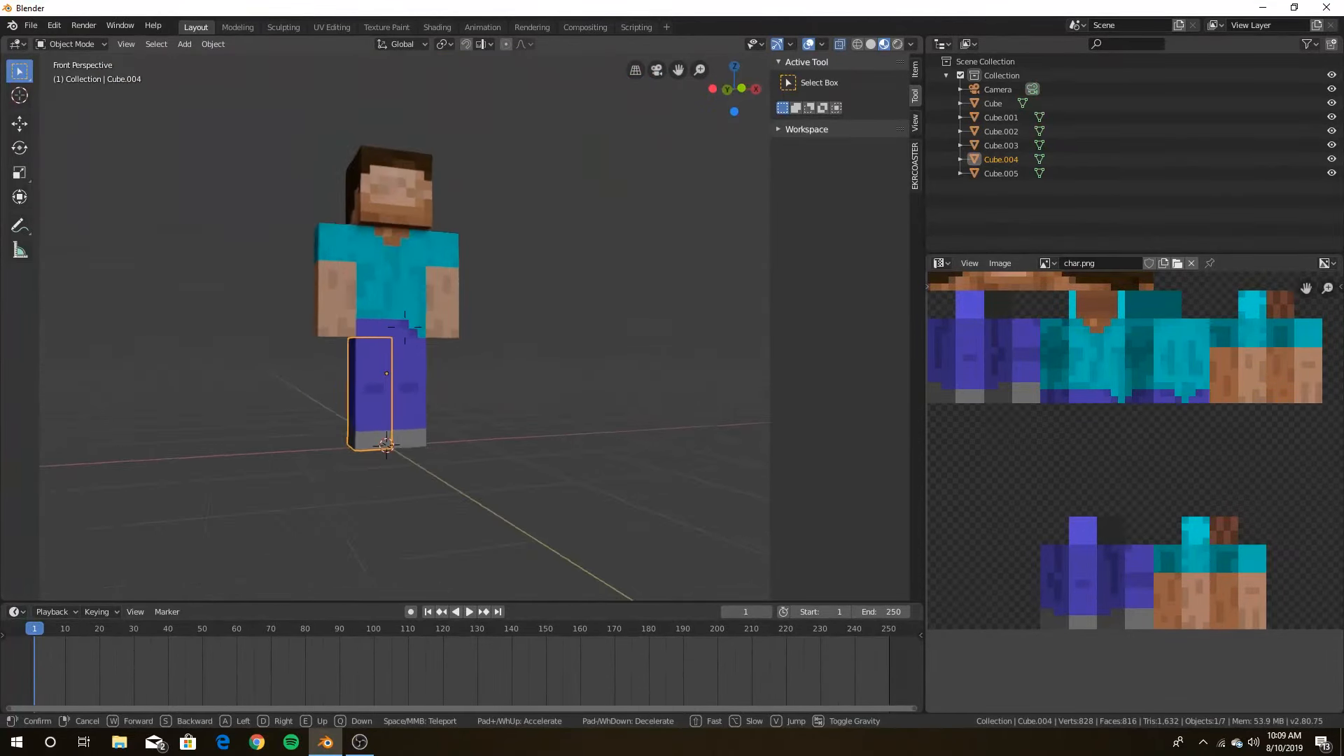
pyautogui.press('w')
pyautogui.click(306, 300)
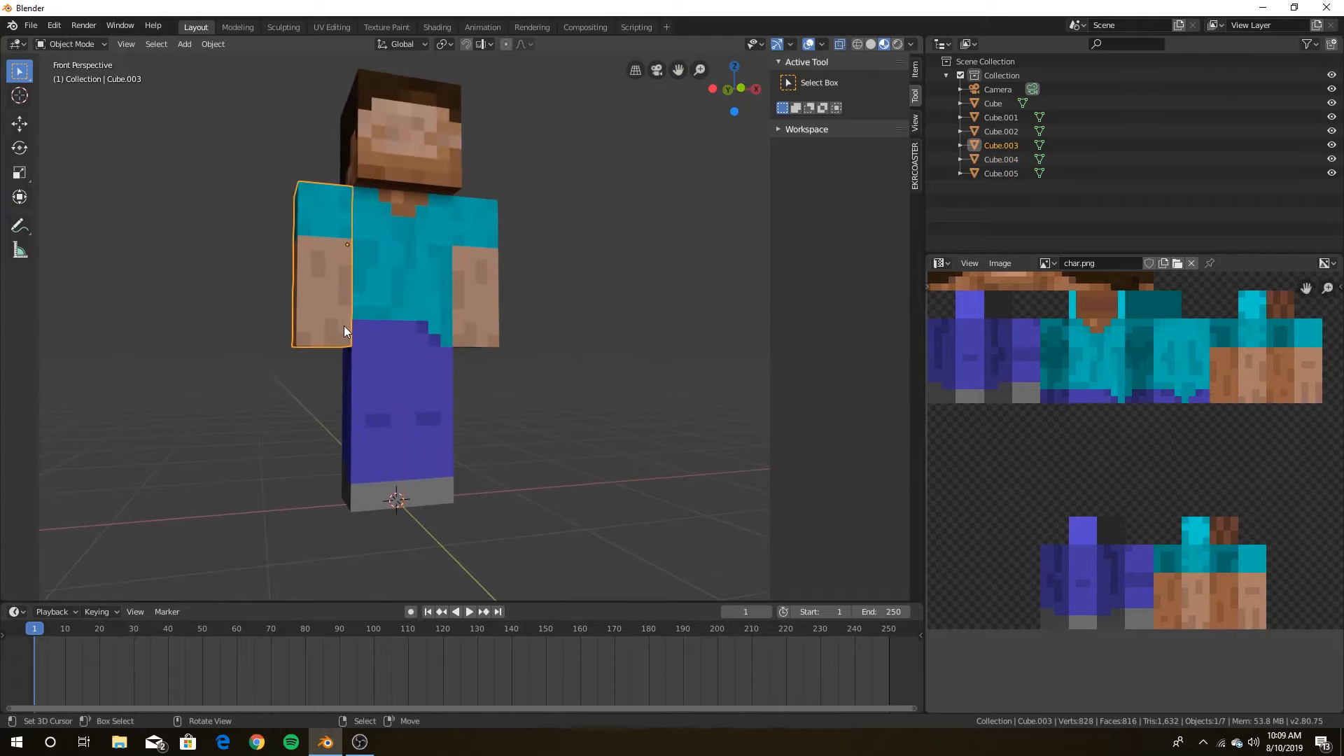
pyautogui.hotkey('shift', '`')
pyautogui.press('s')
pyautogui.click(406, 329)
pyautogui.click(516, 380)
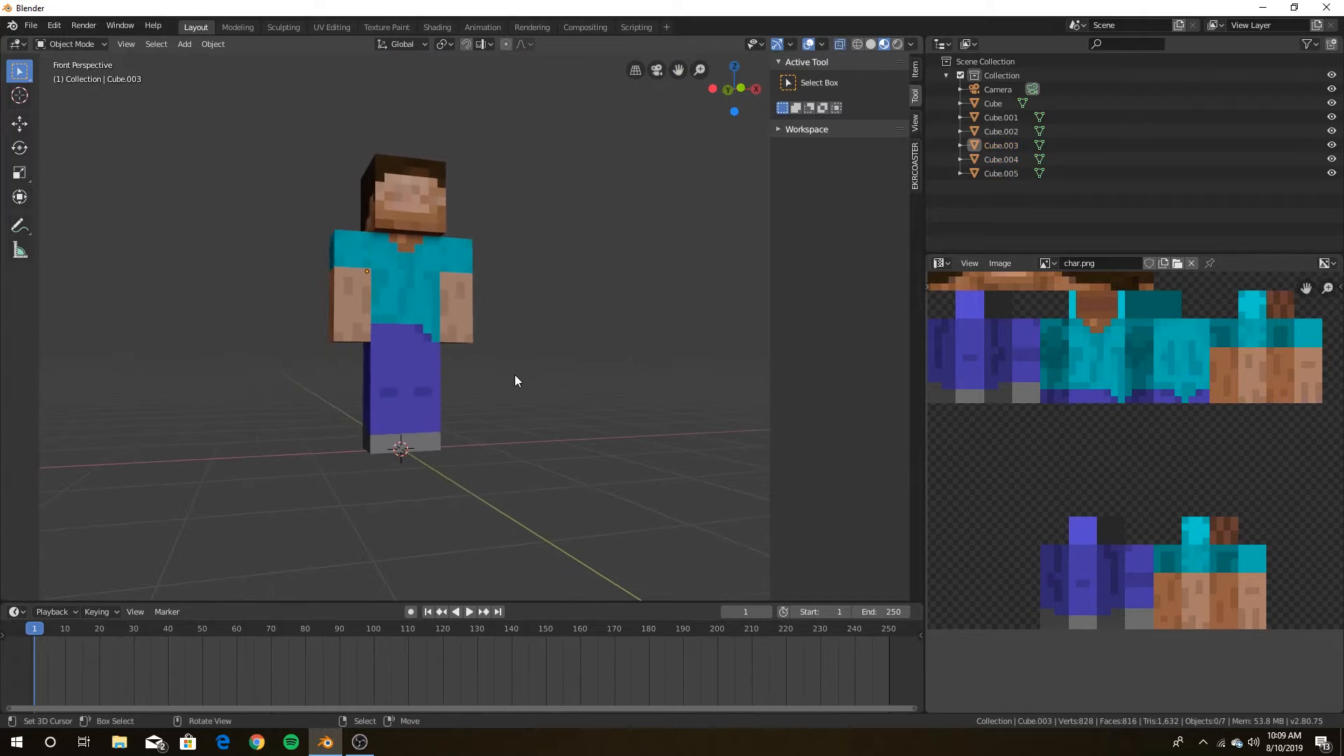
# - Save the file as Tutorial Rig.blend in the Rigs and Sets folder on the Desktop
pyautogui.hotkey('ctrl', 's')
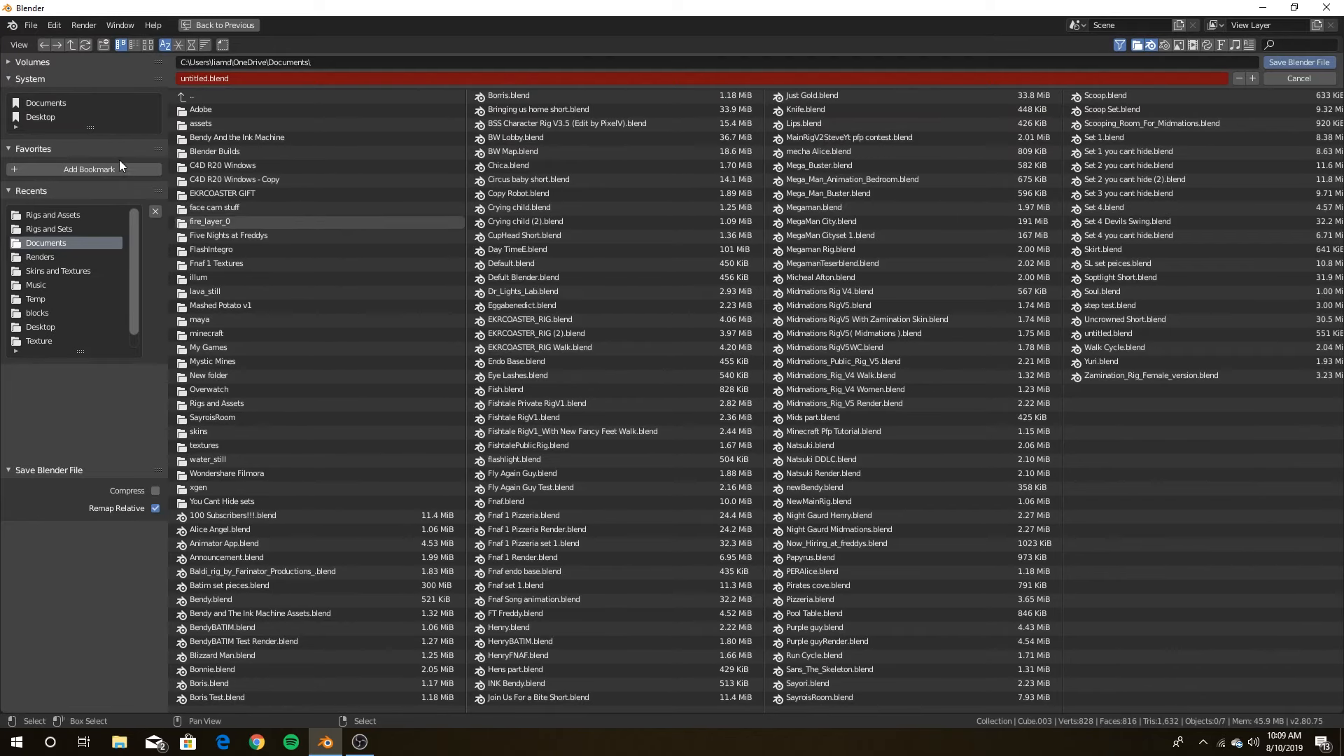
pyautogui.click(205, 77)
pyautogui.moveTo(208, 83); pyautogui.dragTo(1, 108)
pyautogui.press('BackSpace')
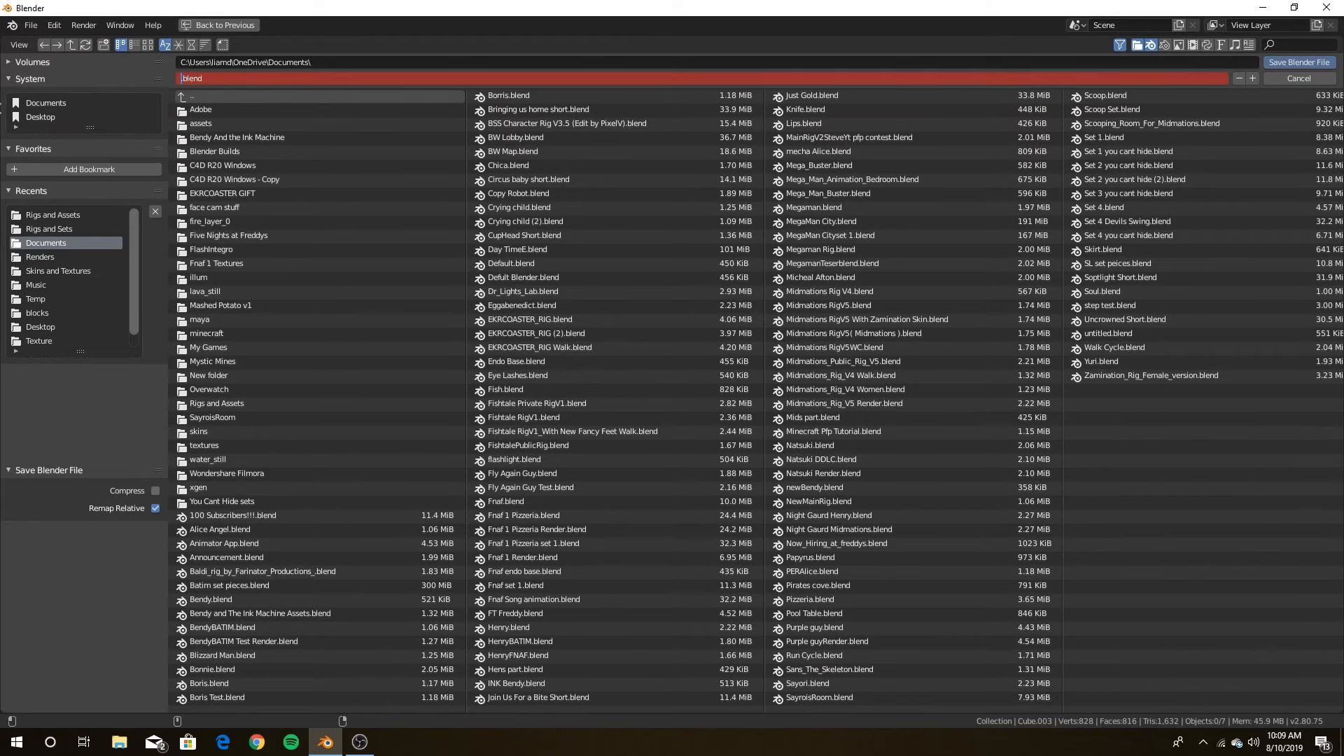
pyautogui.write('Tutorial Rig')
pyautogui.click(47, 115)
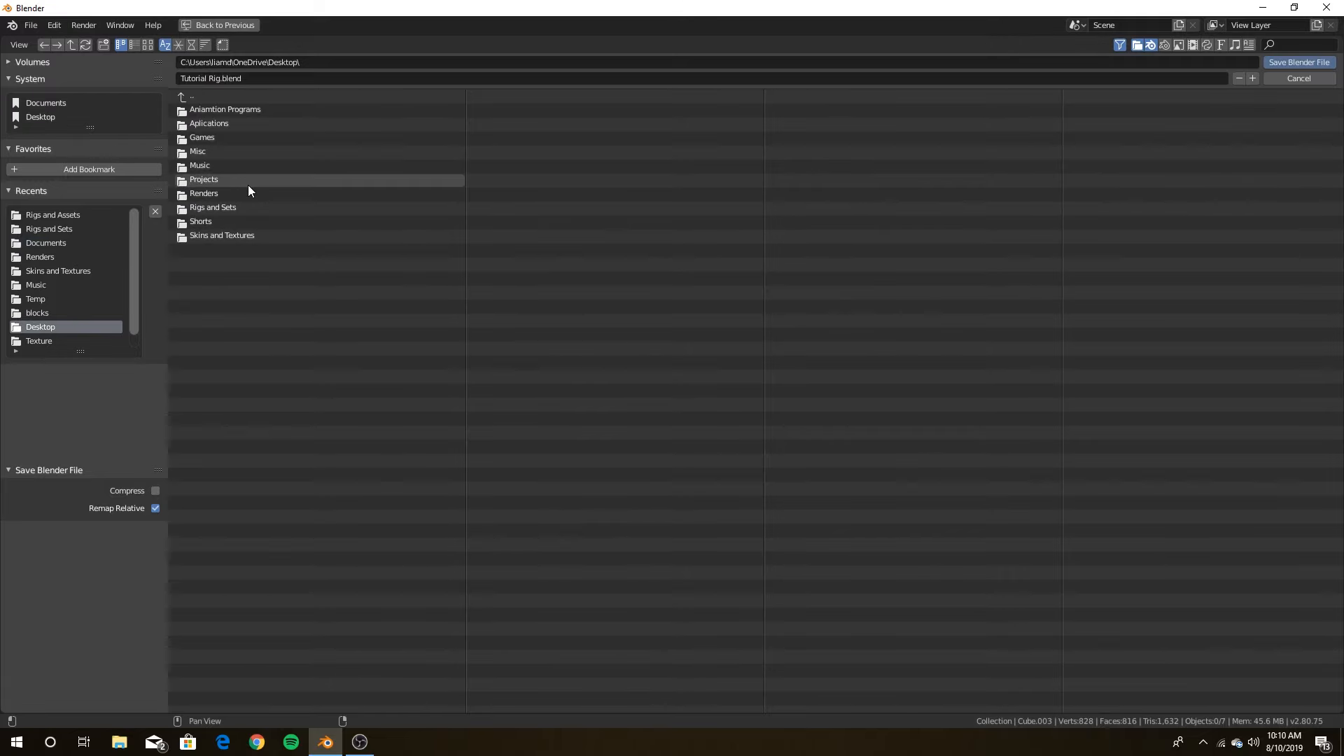
pyautogui.click(241, 206)
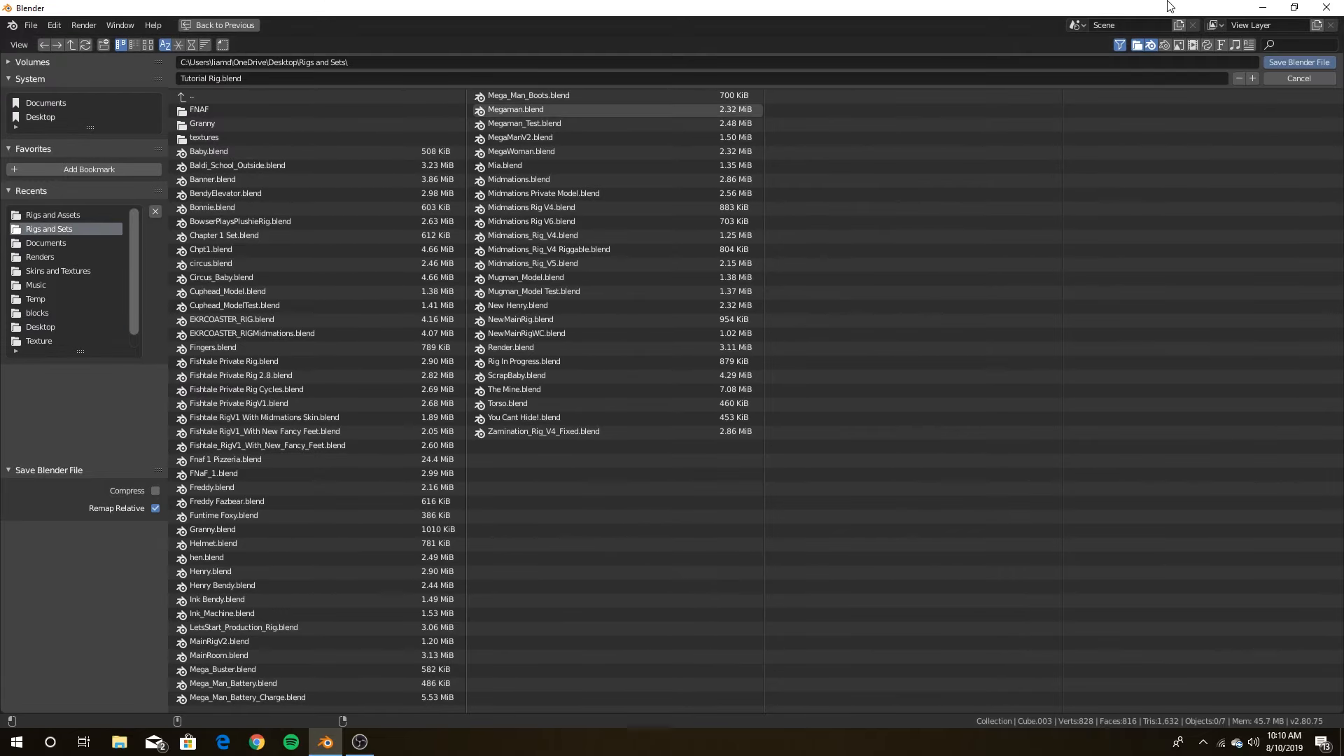
pyautogui.click(1291, 62)
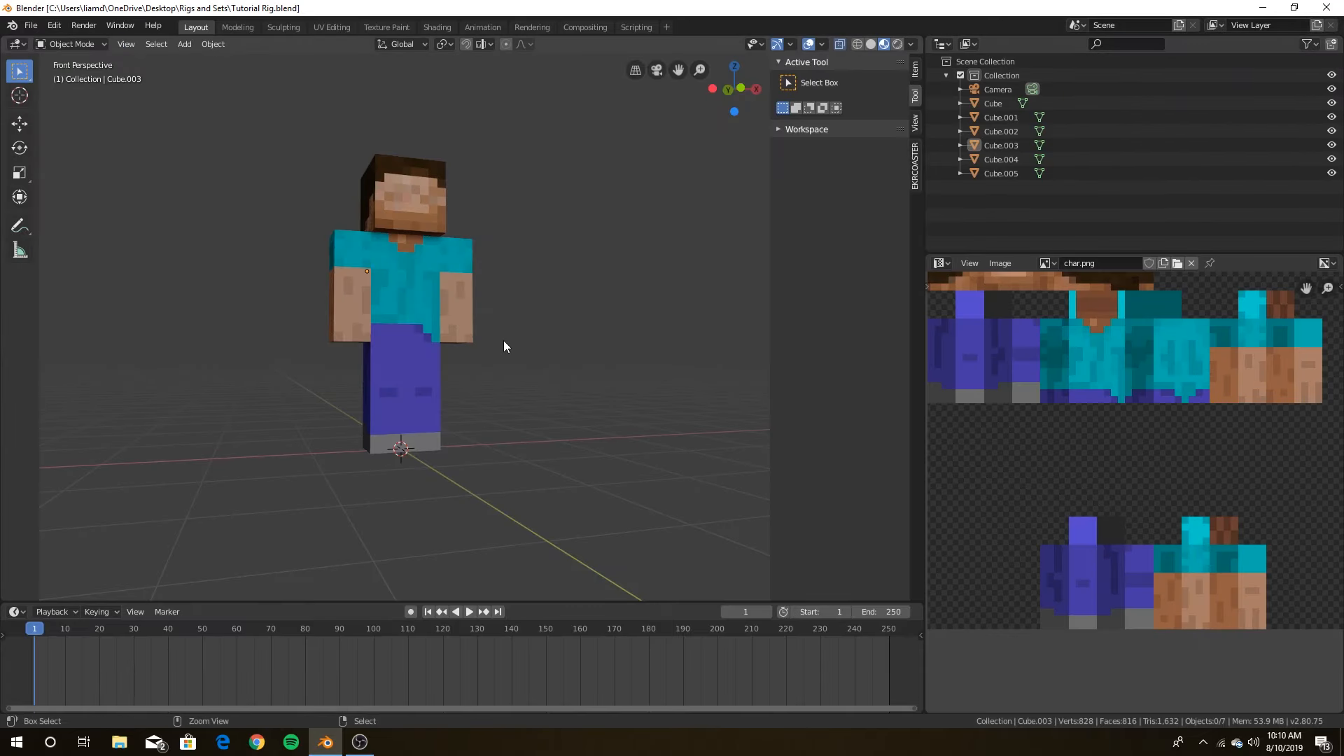